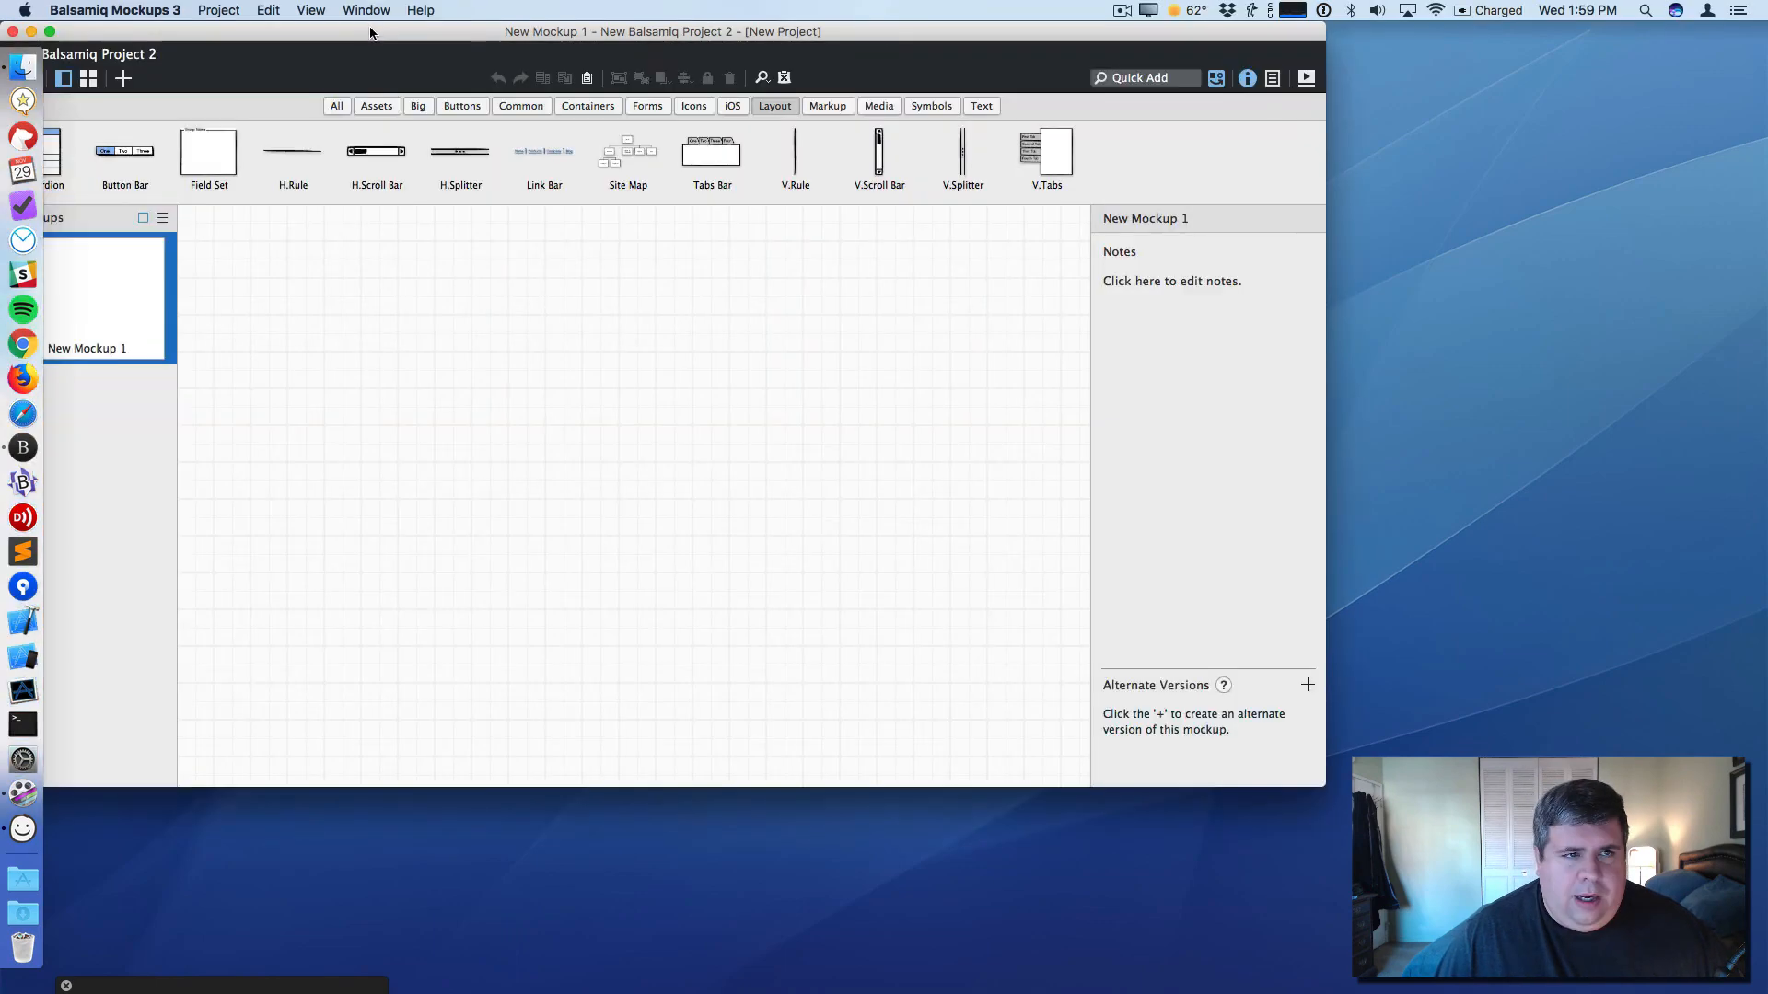
# - Maximize the window and place an iPhone frame from the iOS controls onto the canvas
pyautogui.doubleClick(424, 58)
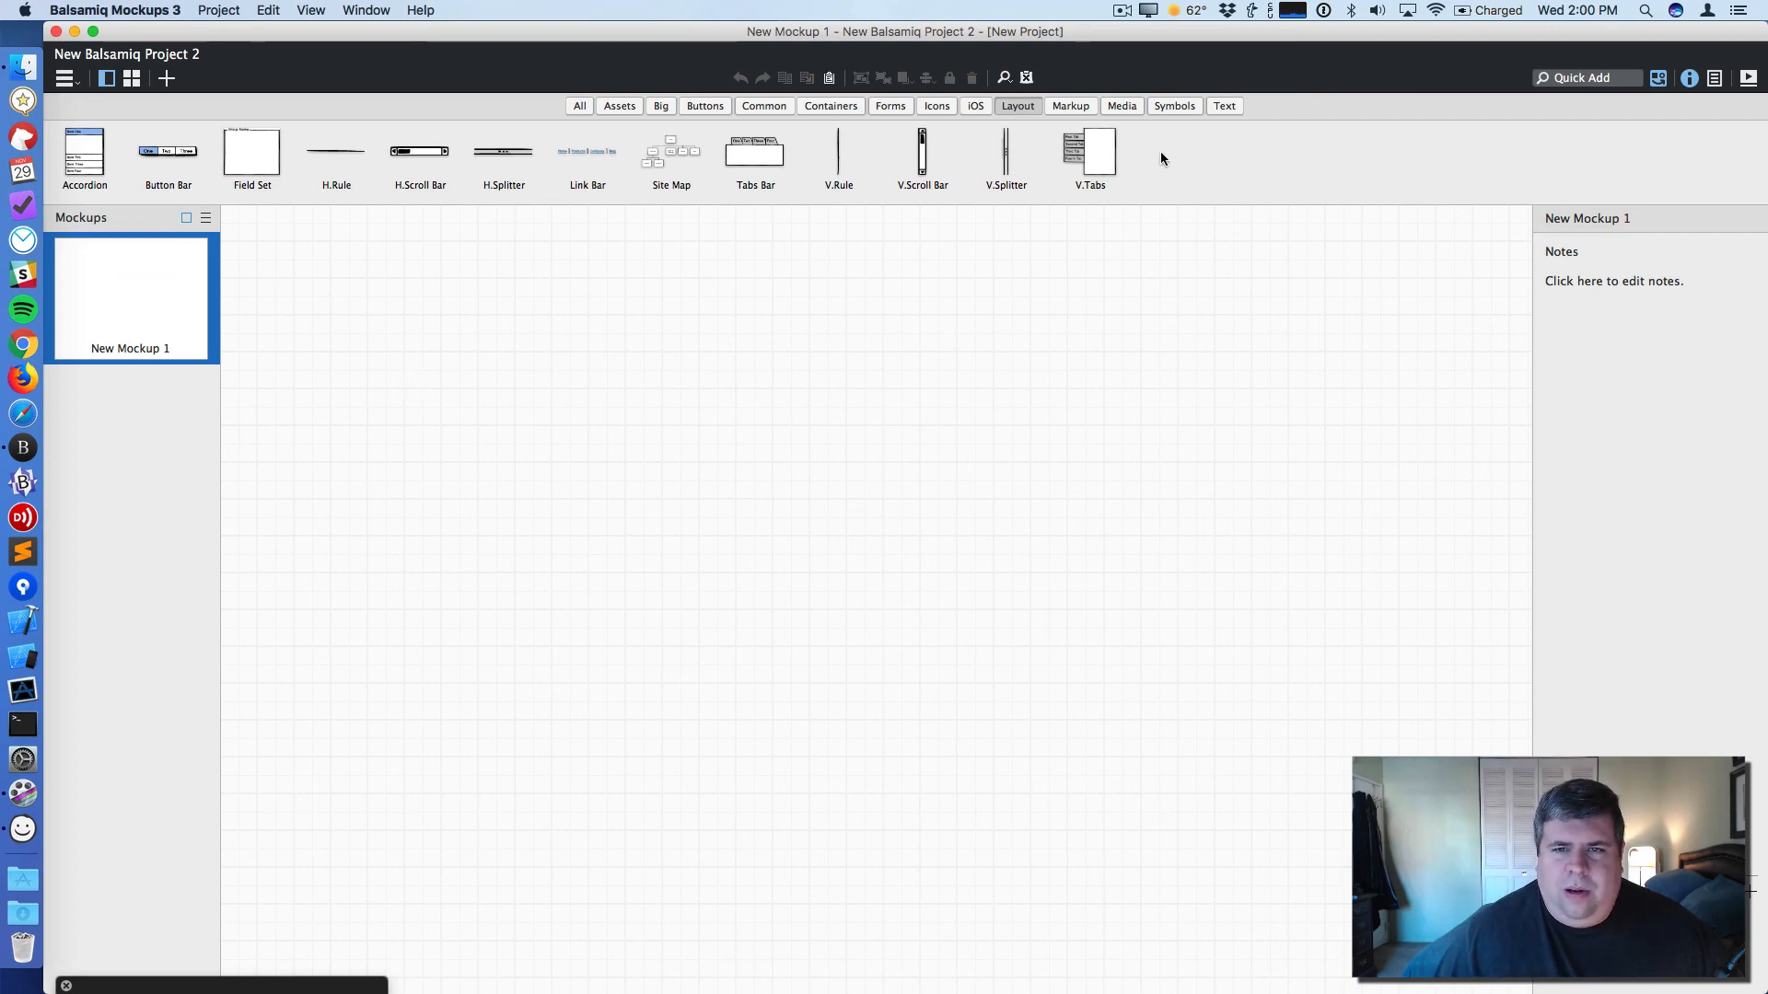
pyautogui.click(980, 105)
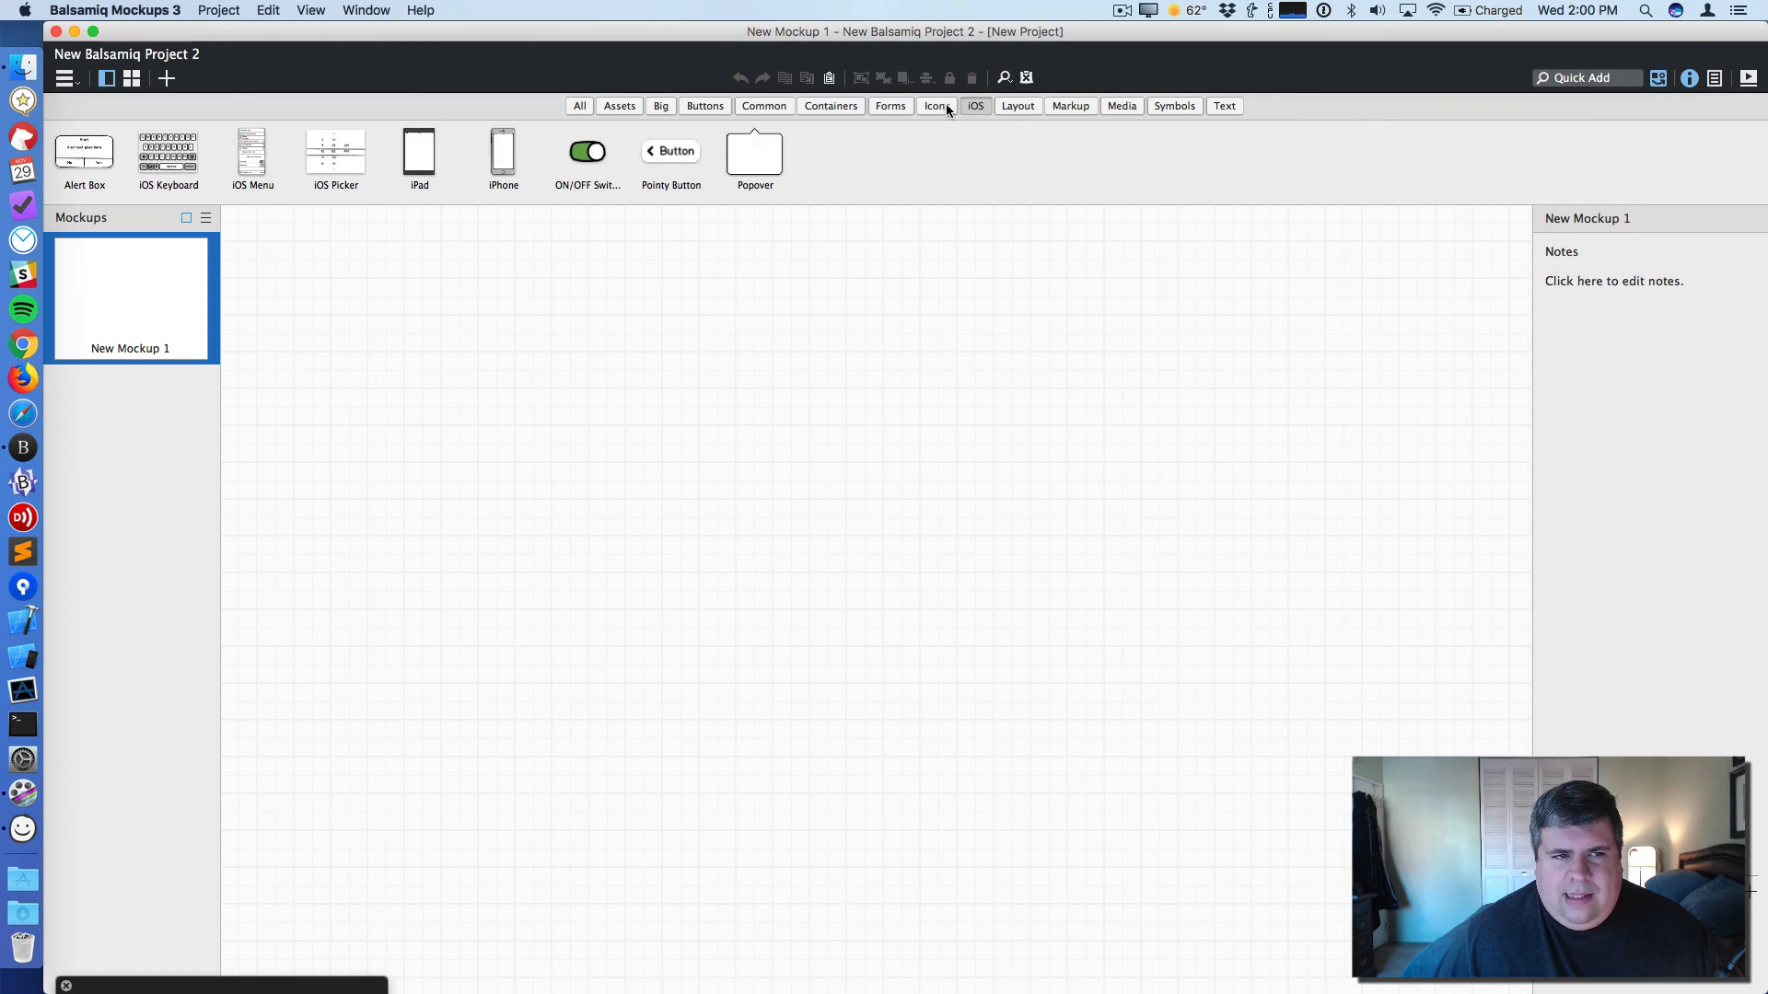
pyautogui.moveTo(506, 181); pyautogui.dragTo(672, 259)
pyautogui.click(1153, 335)
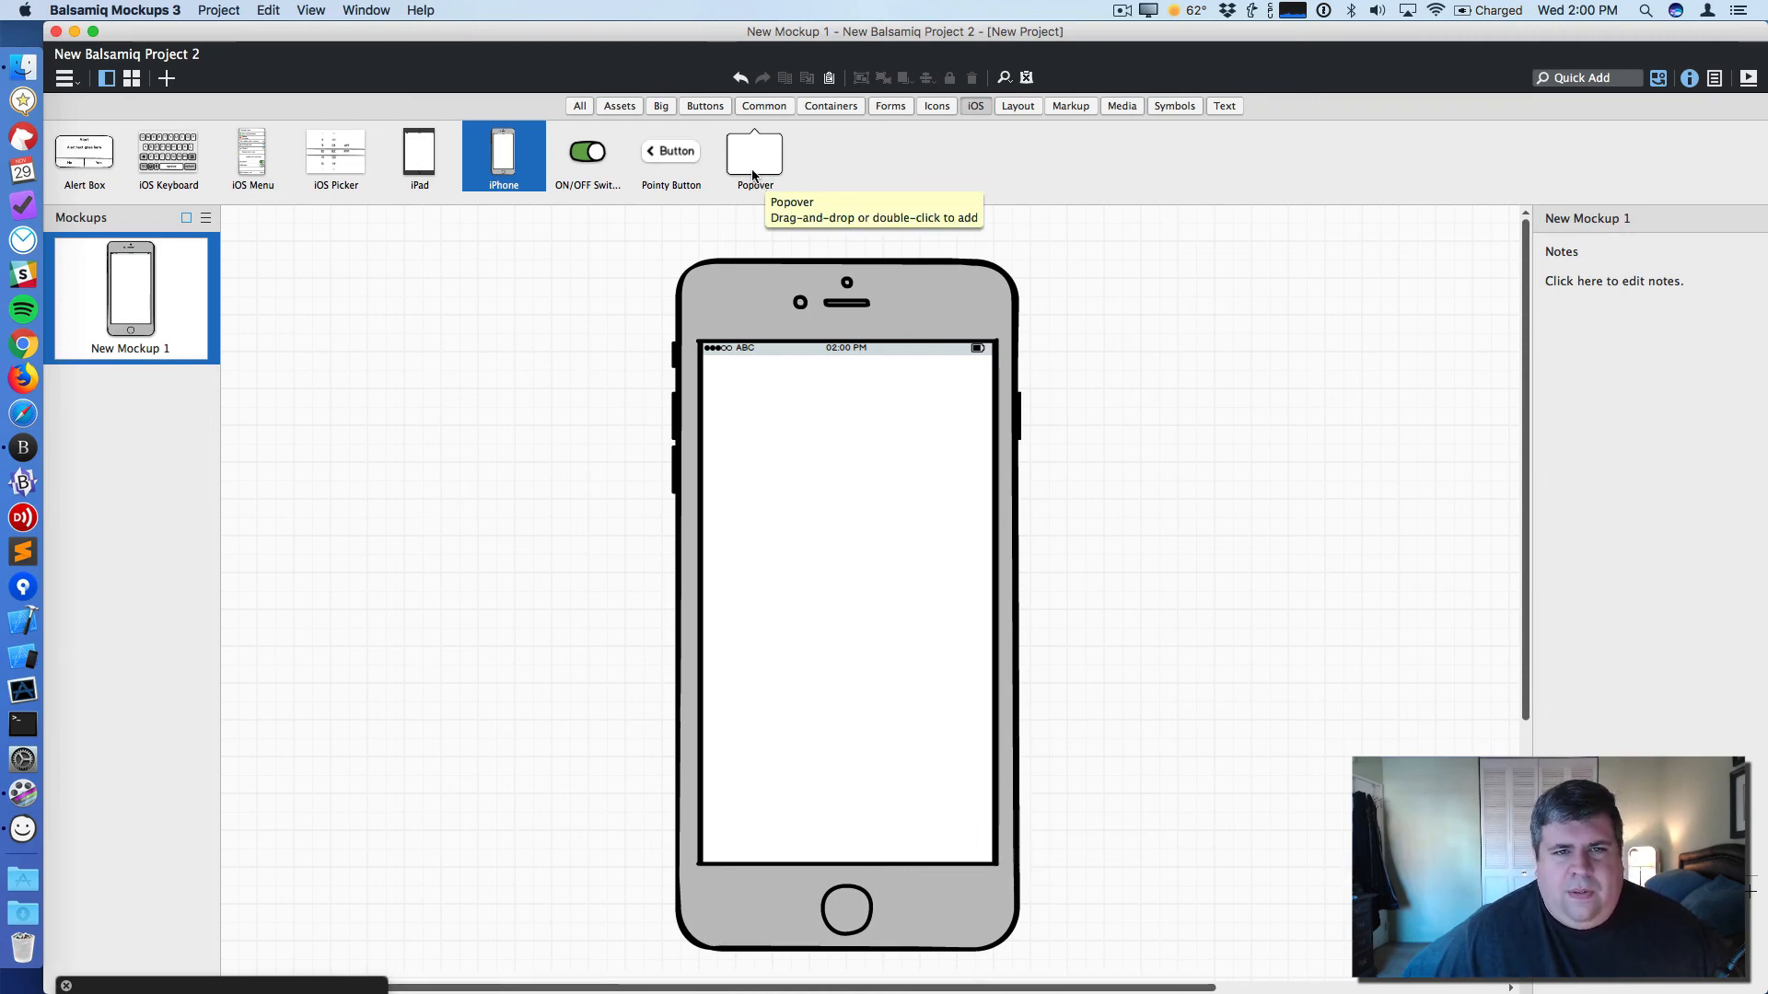
pyautogui.click(419, 10)
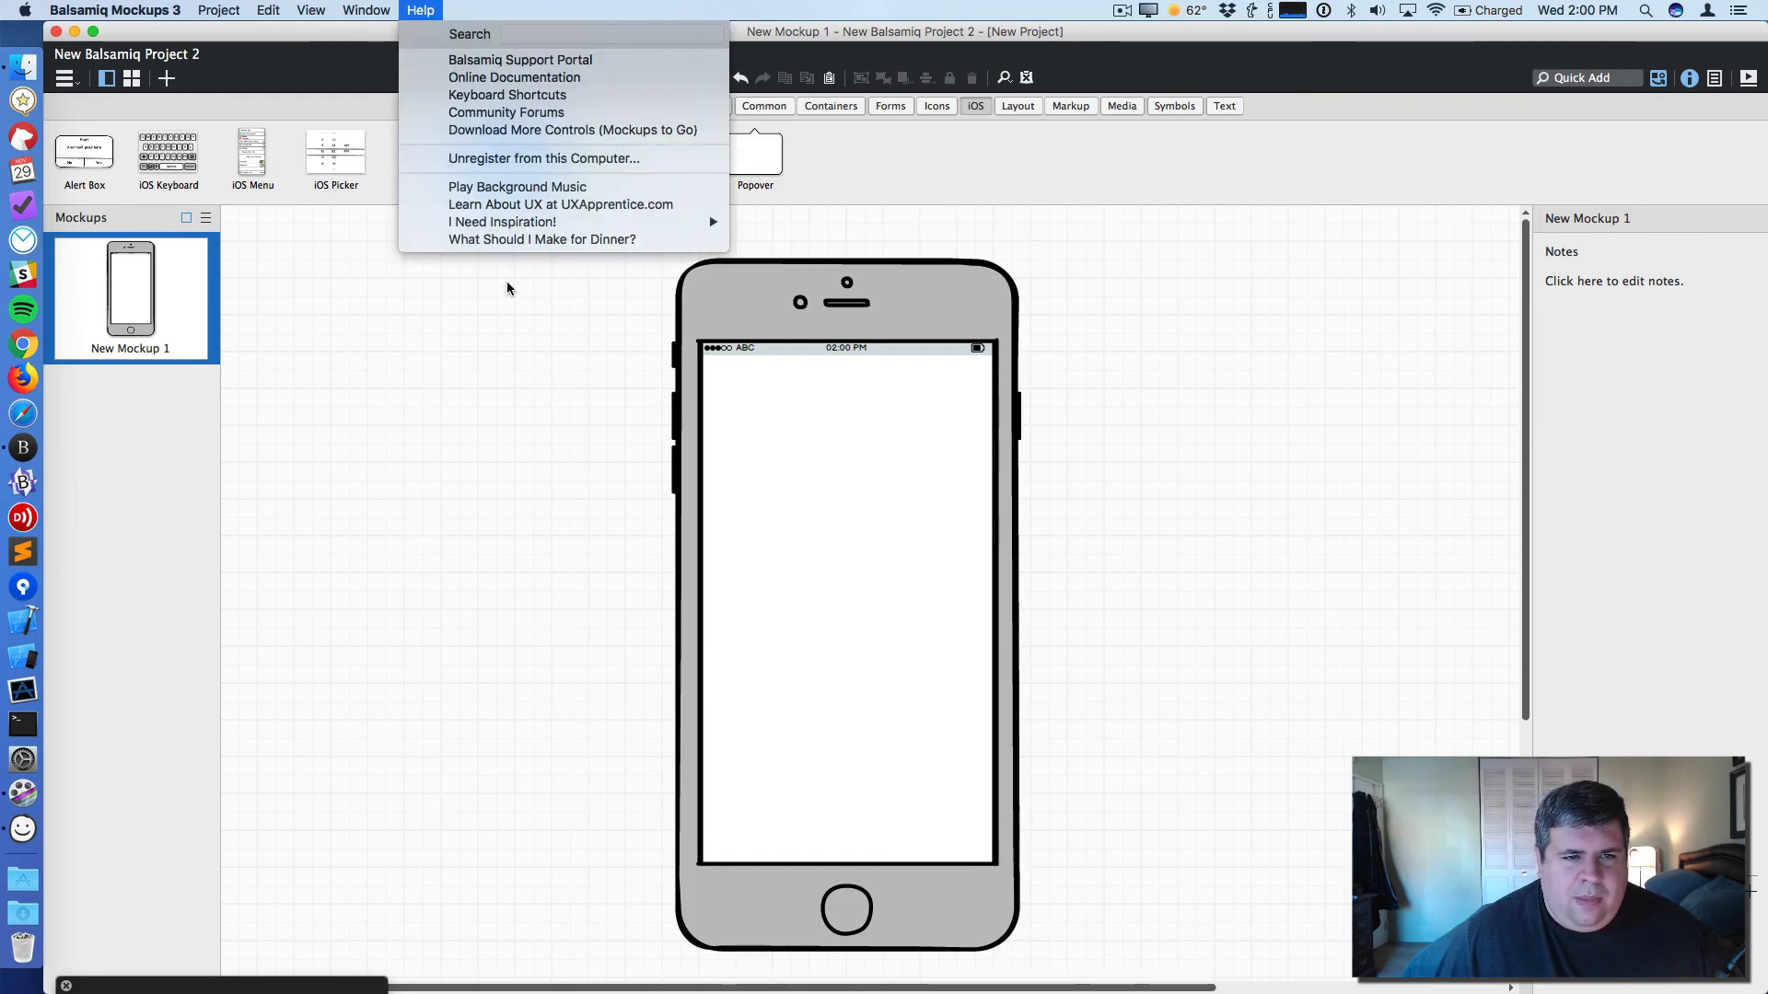
pyautogui.click(553, 6)
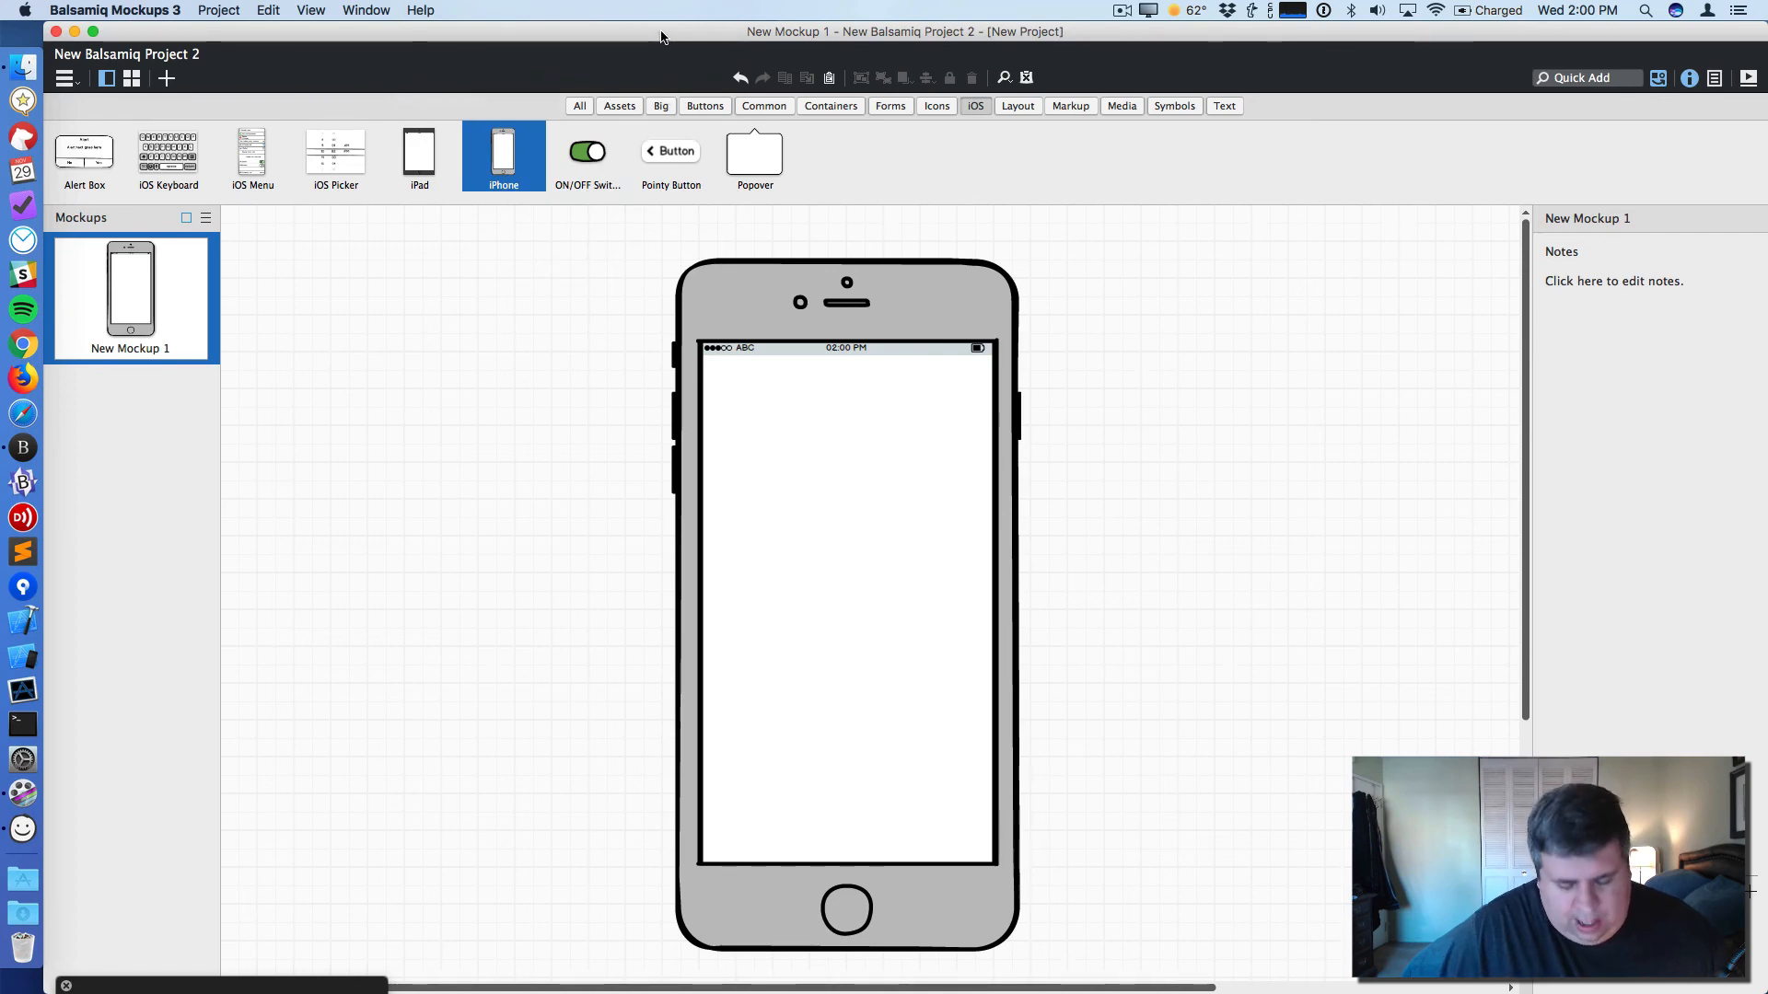
# - Save the project to the Desktop as ConferenceApp
pyautogui.press('super+s')
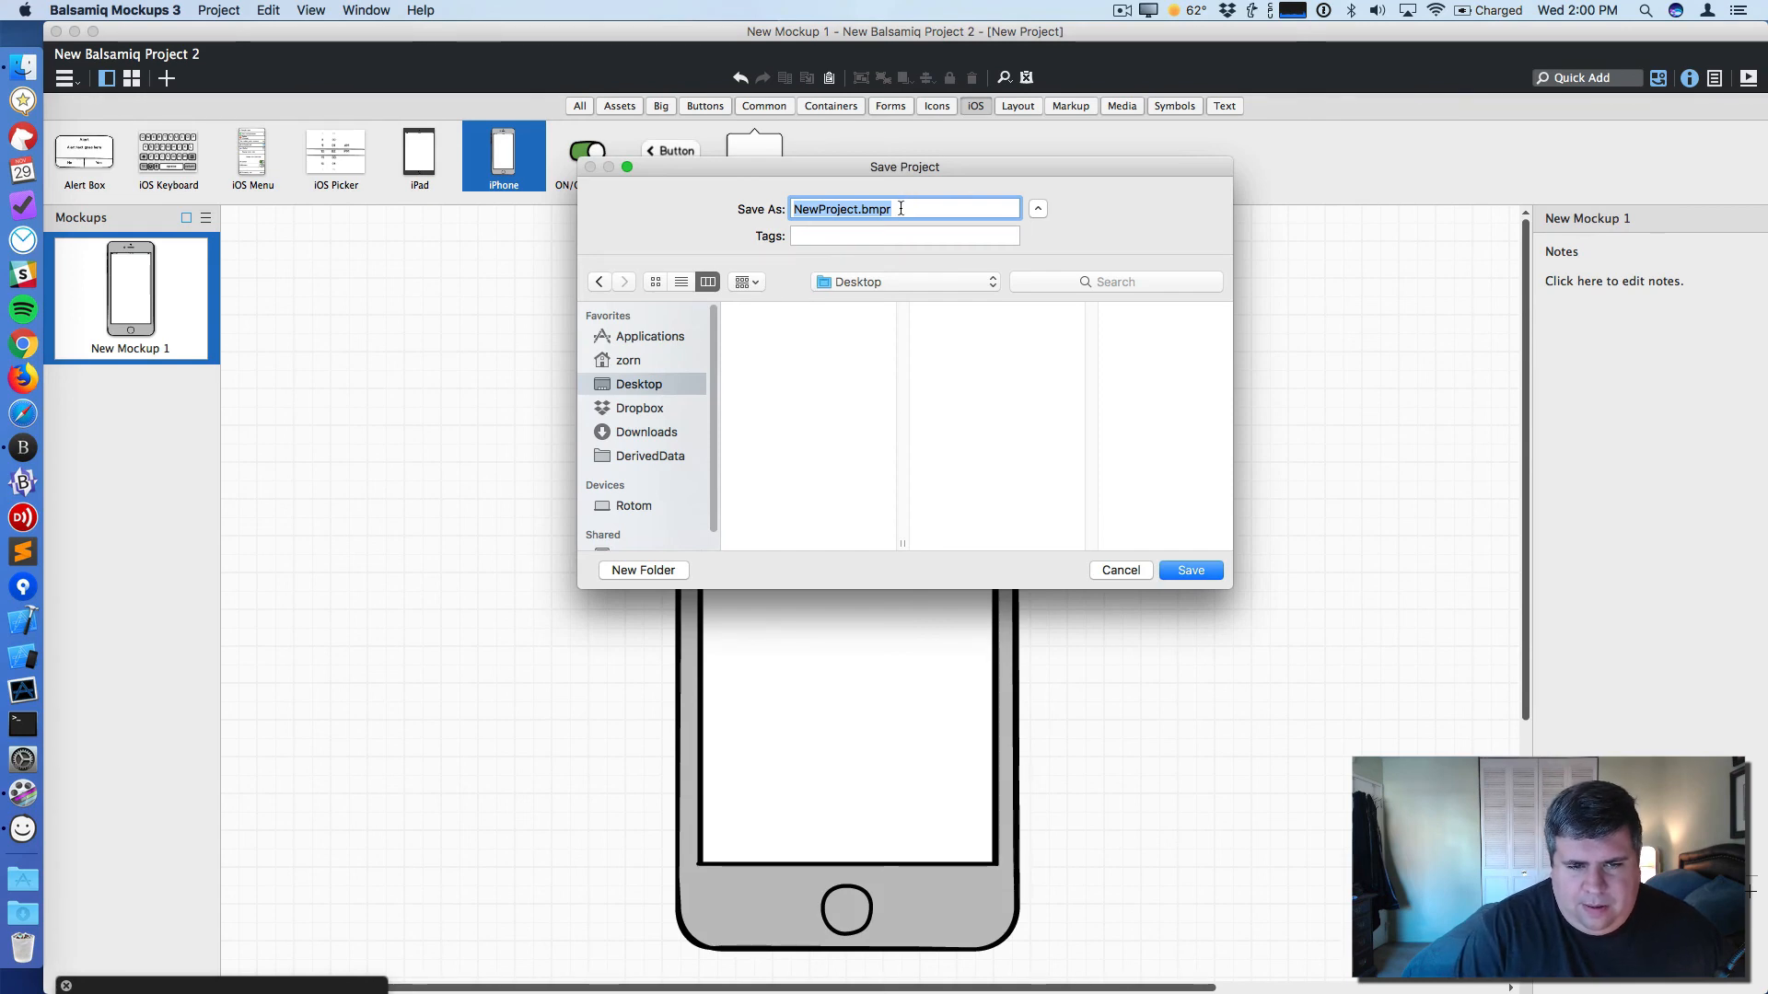
pyautogui.write('Co')
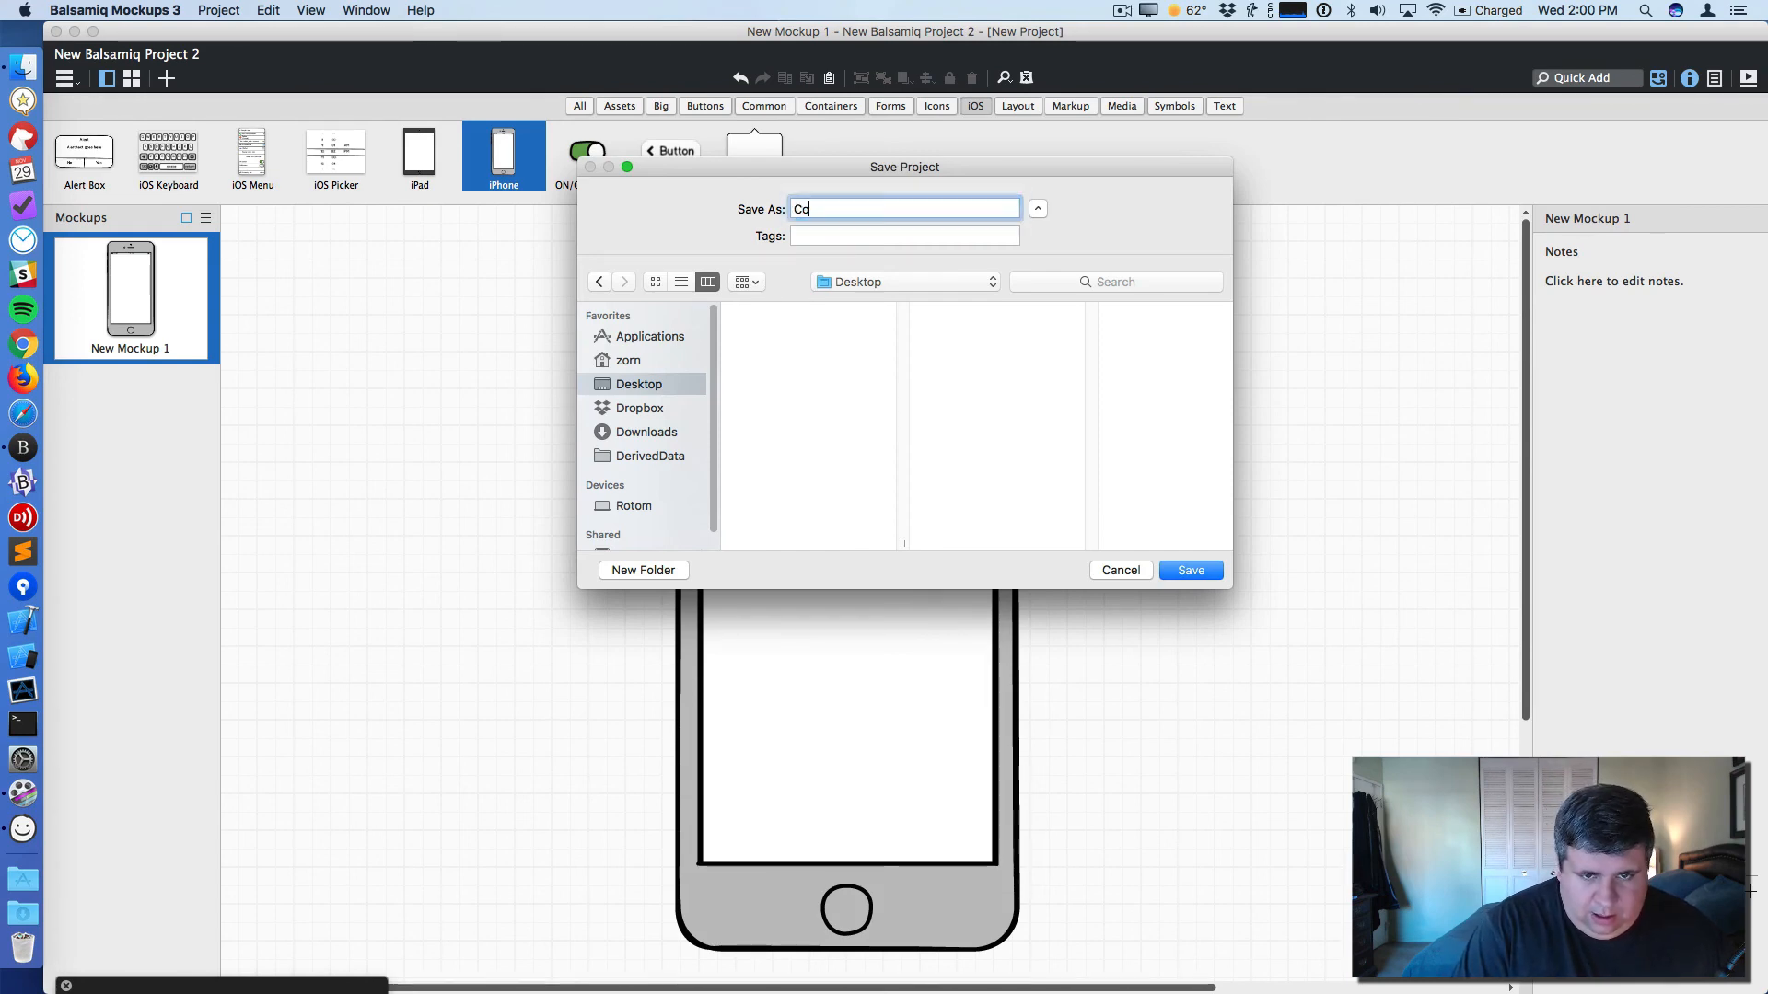
pyautogui.write('mnference')
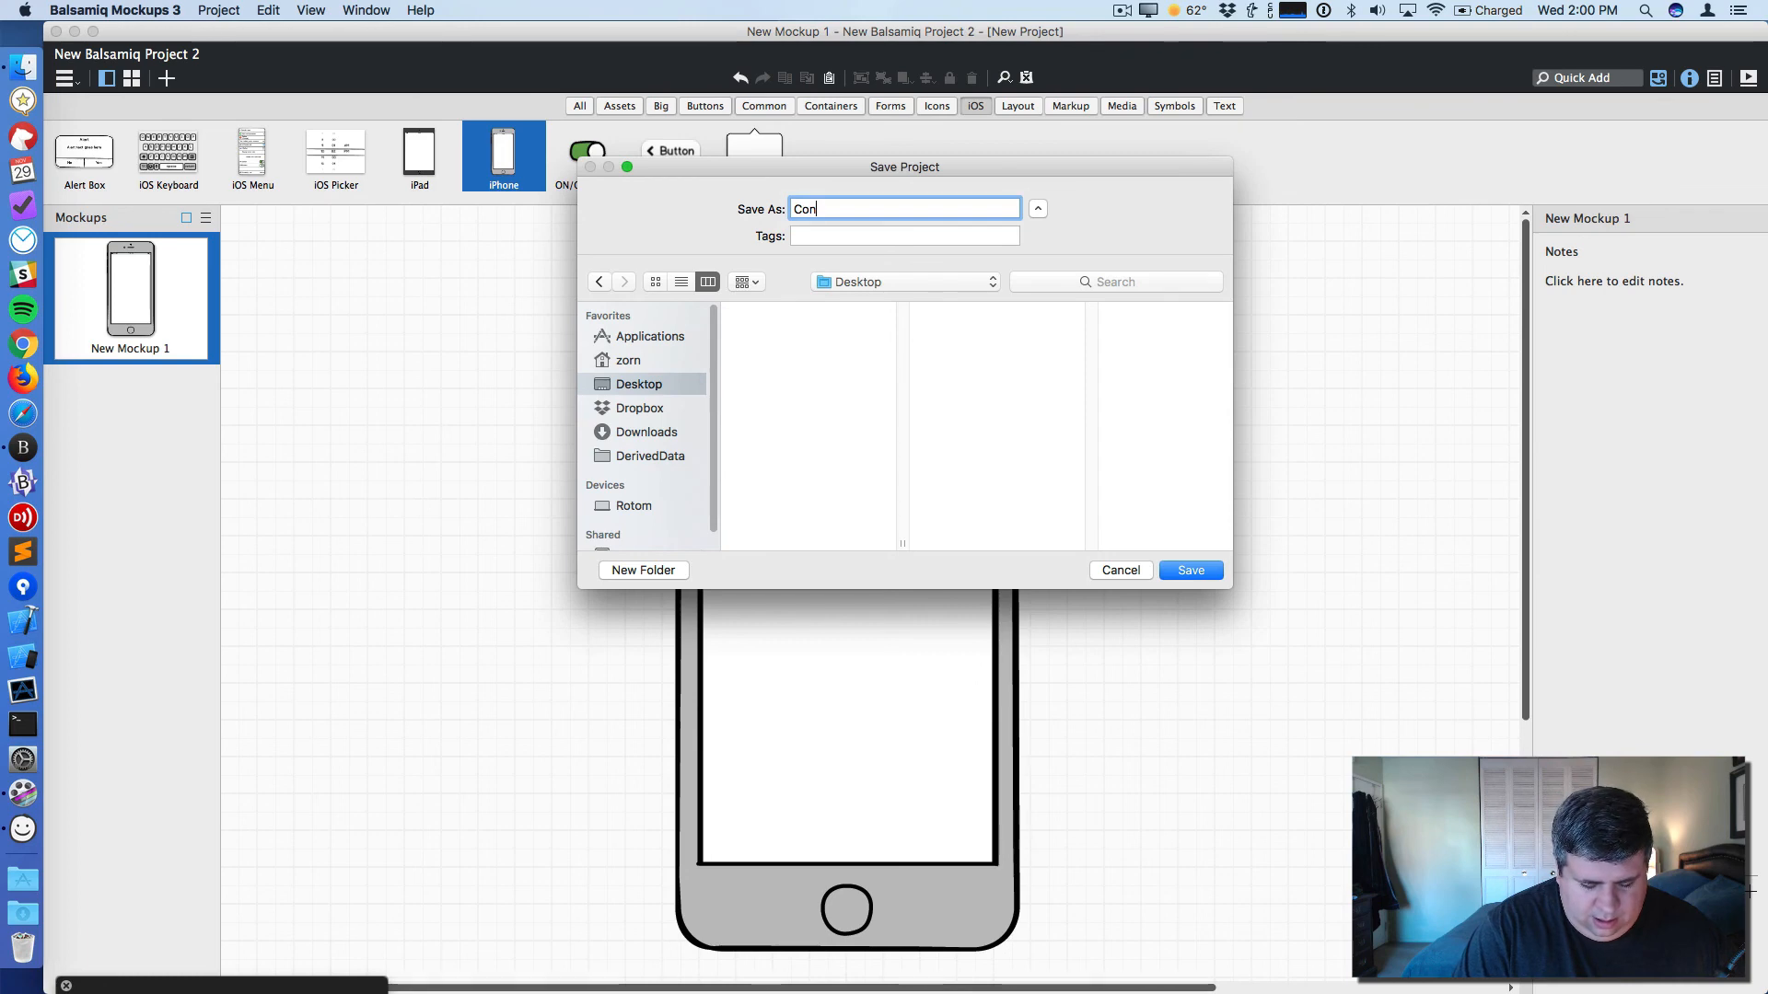
pyautogui.press('BackSpace')
pyautogui.write('App')
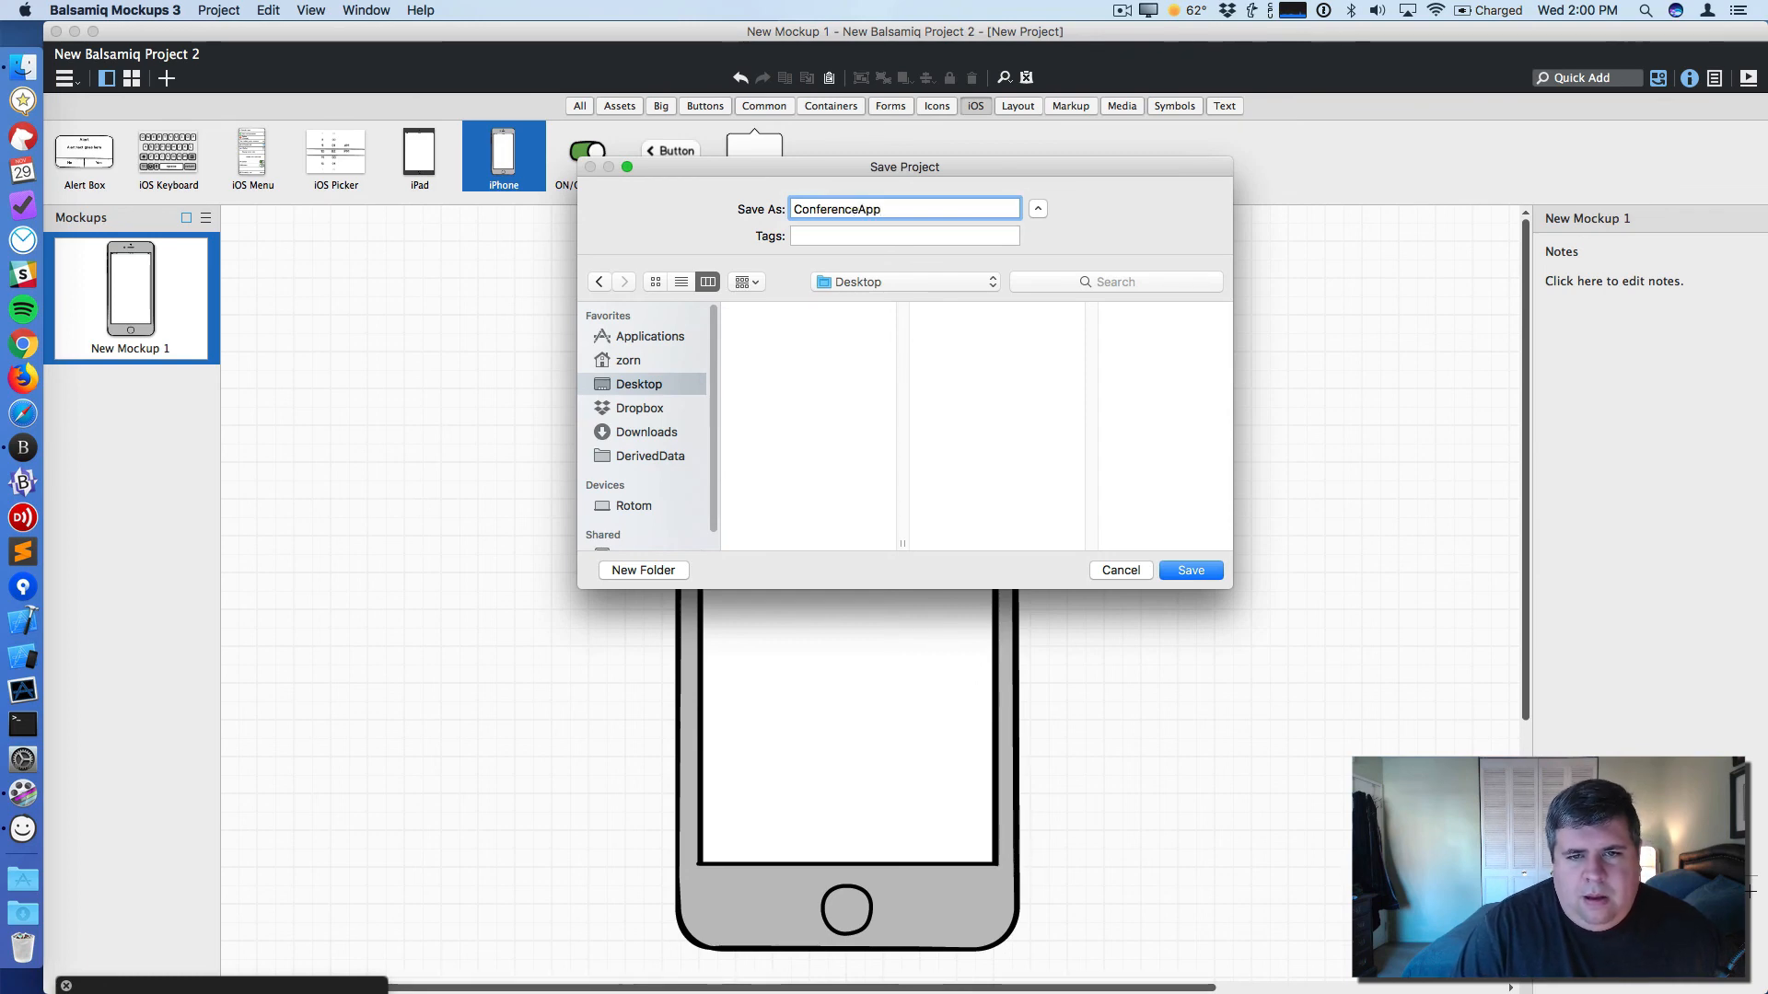
pyautogui.press('Return')
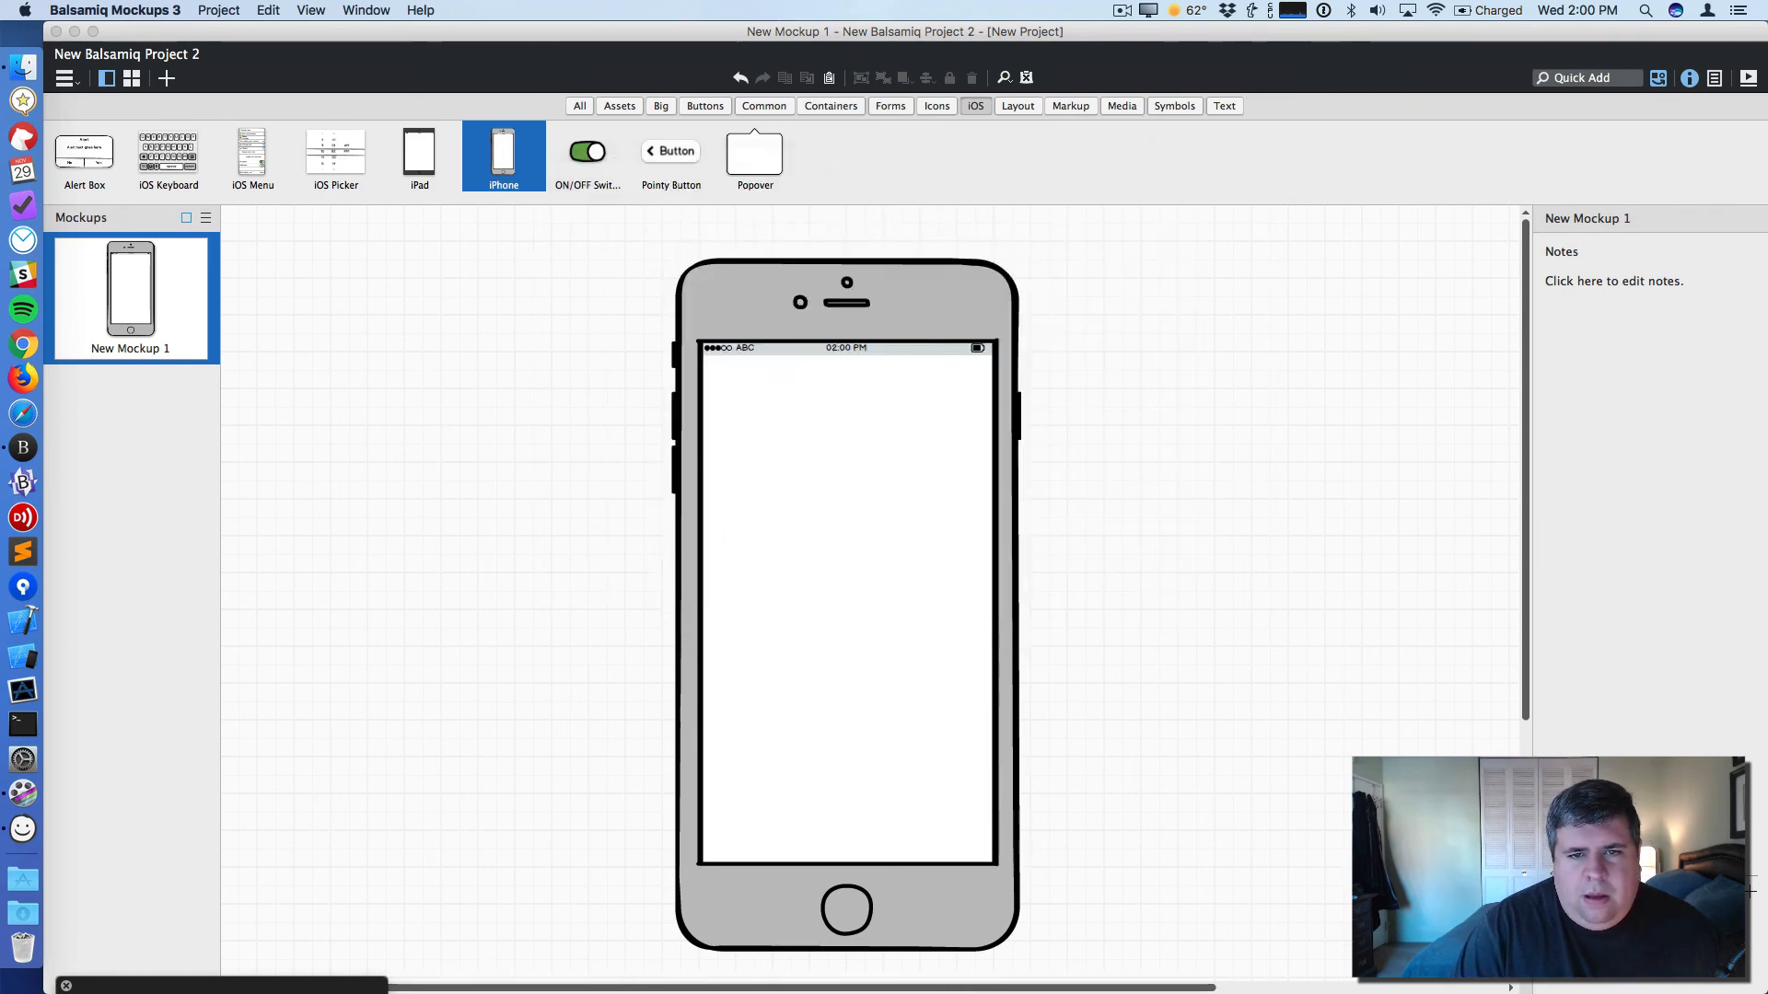
# - Place a Comment markup left of the iPhone and enlarge it to about 283 by 318
pyautogui.press('F11')
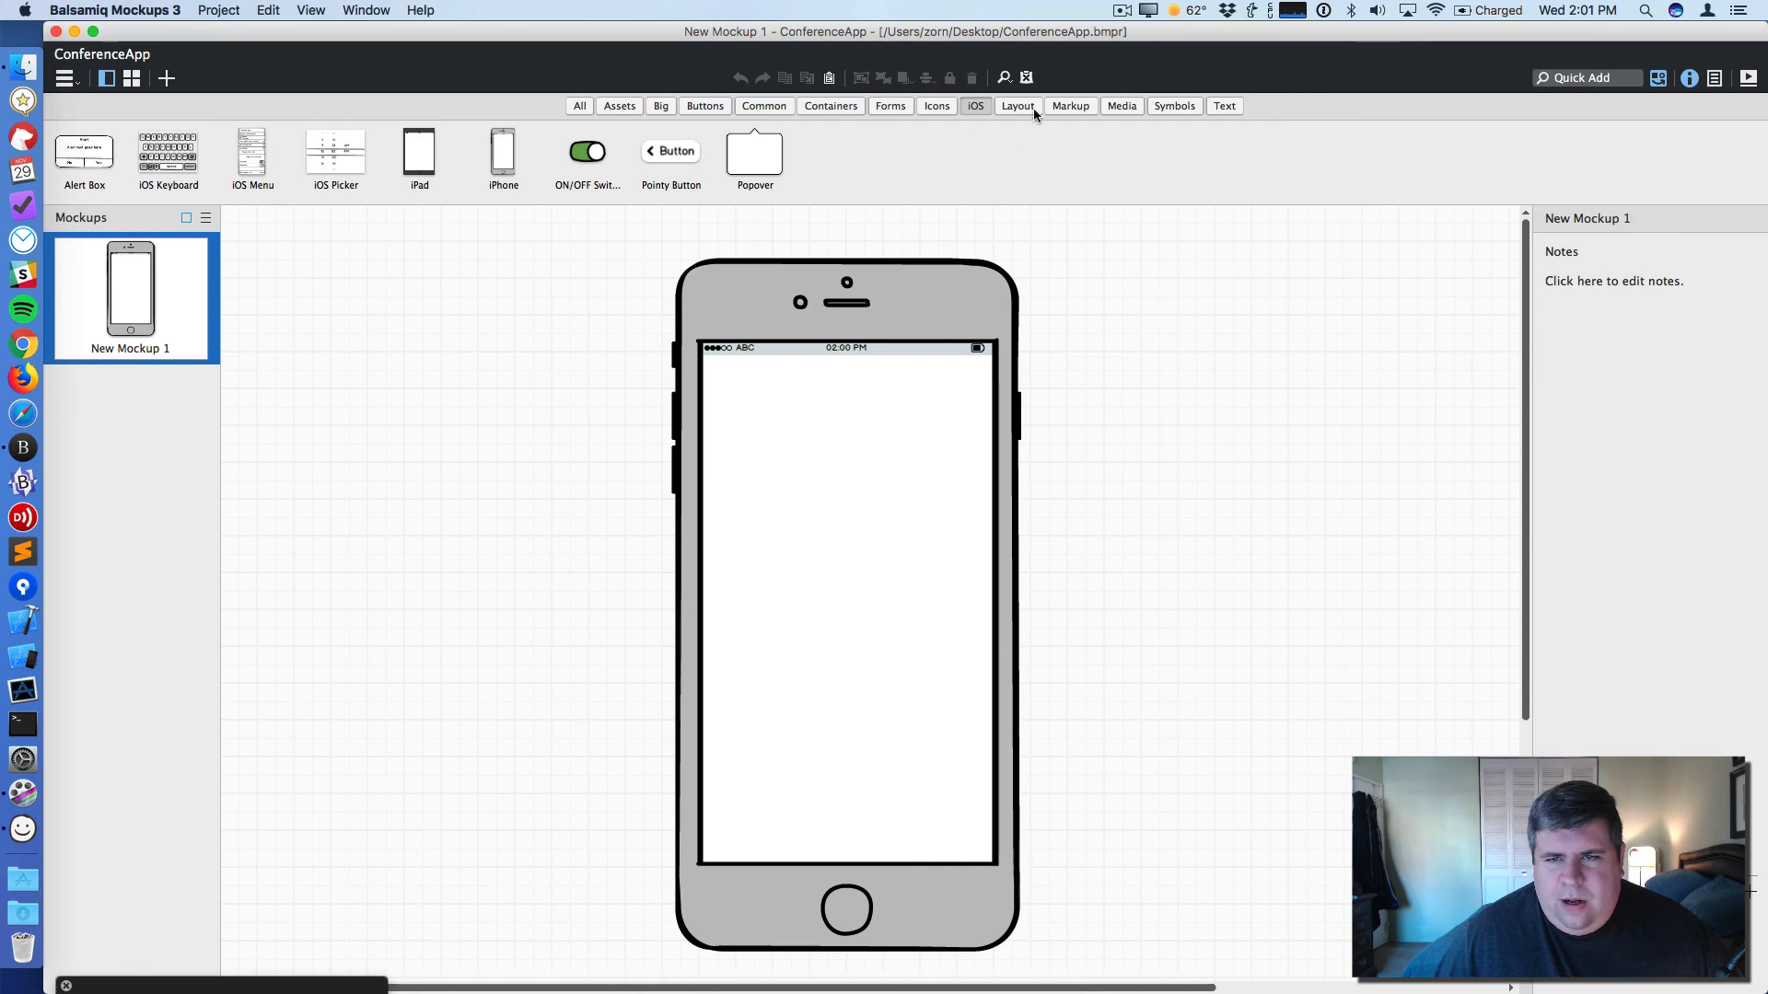
pyautogui.click(1221, 105)
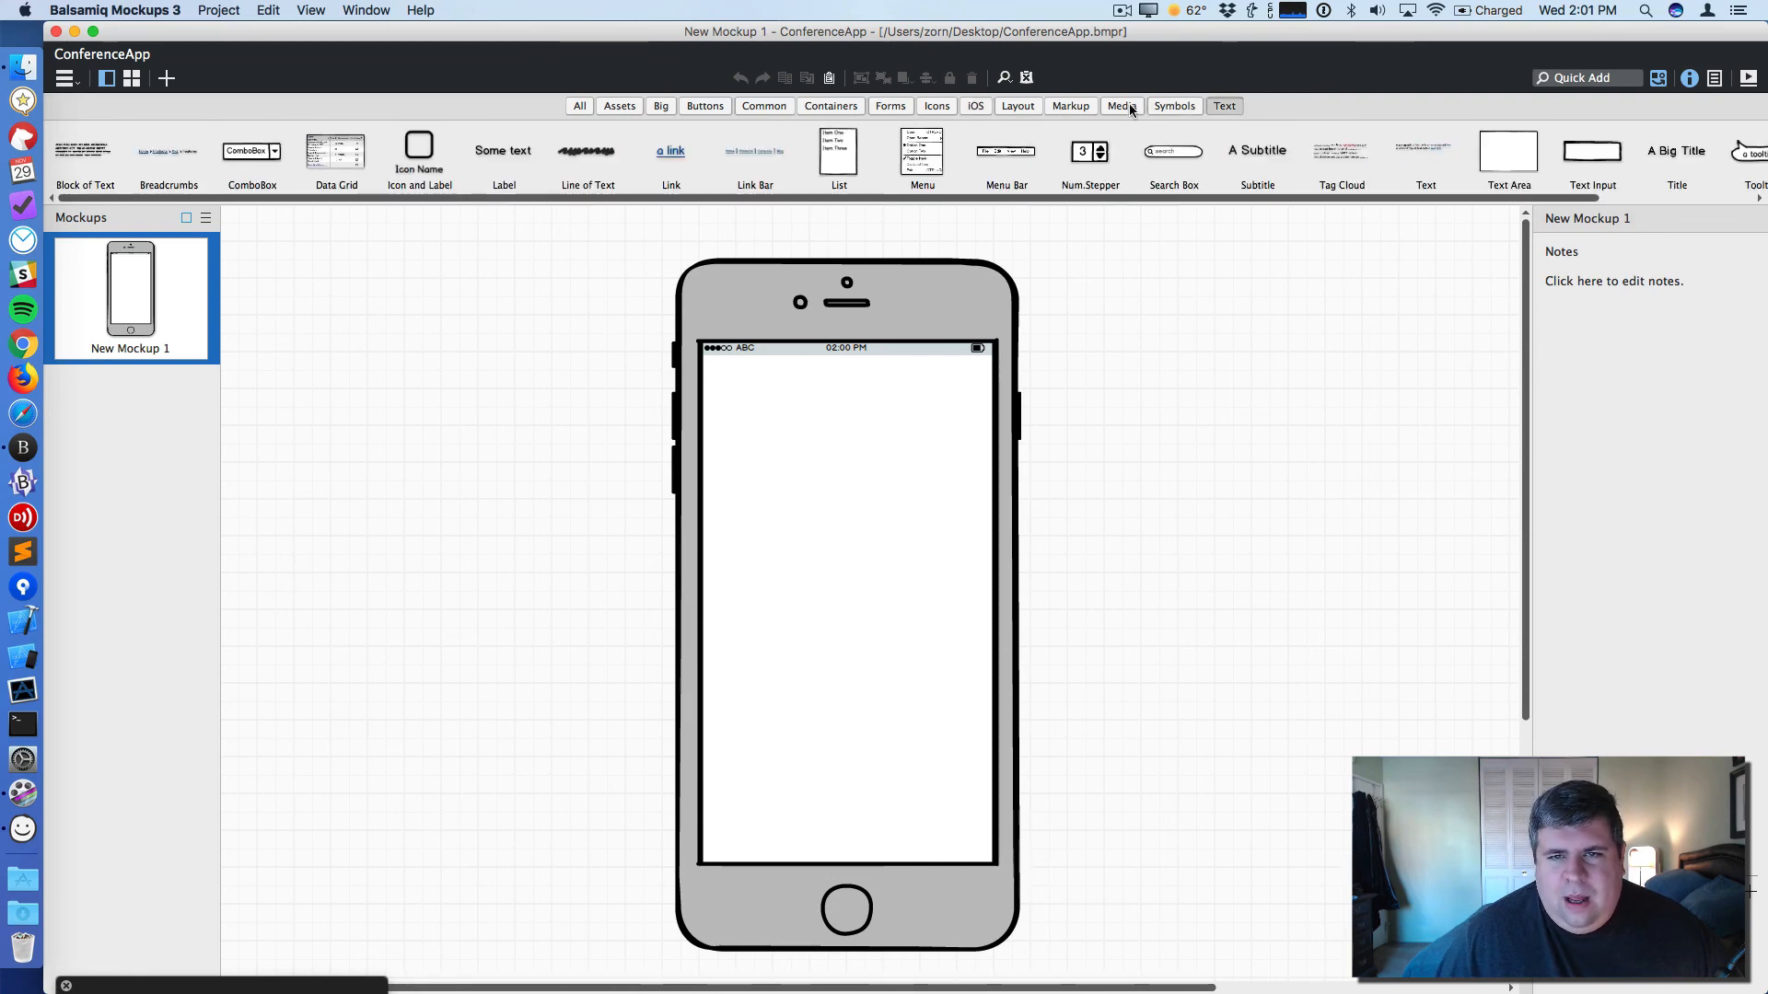
pyautogui.click(760, 106)
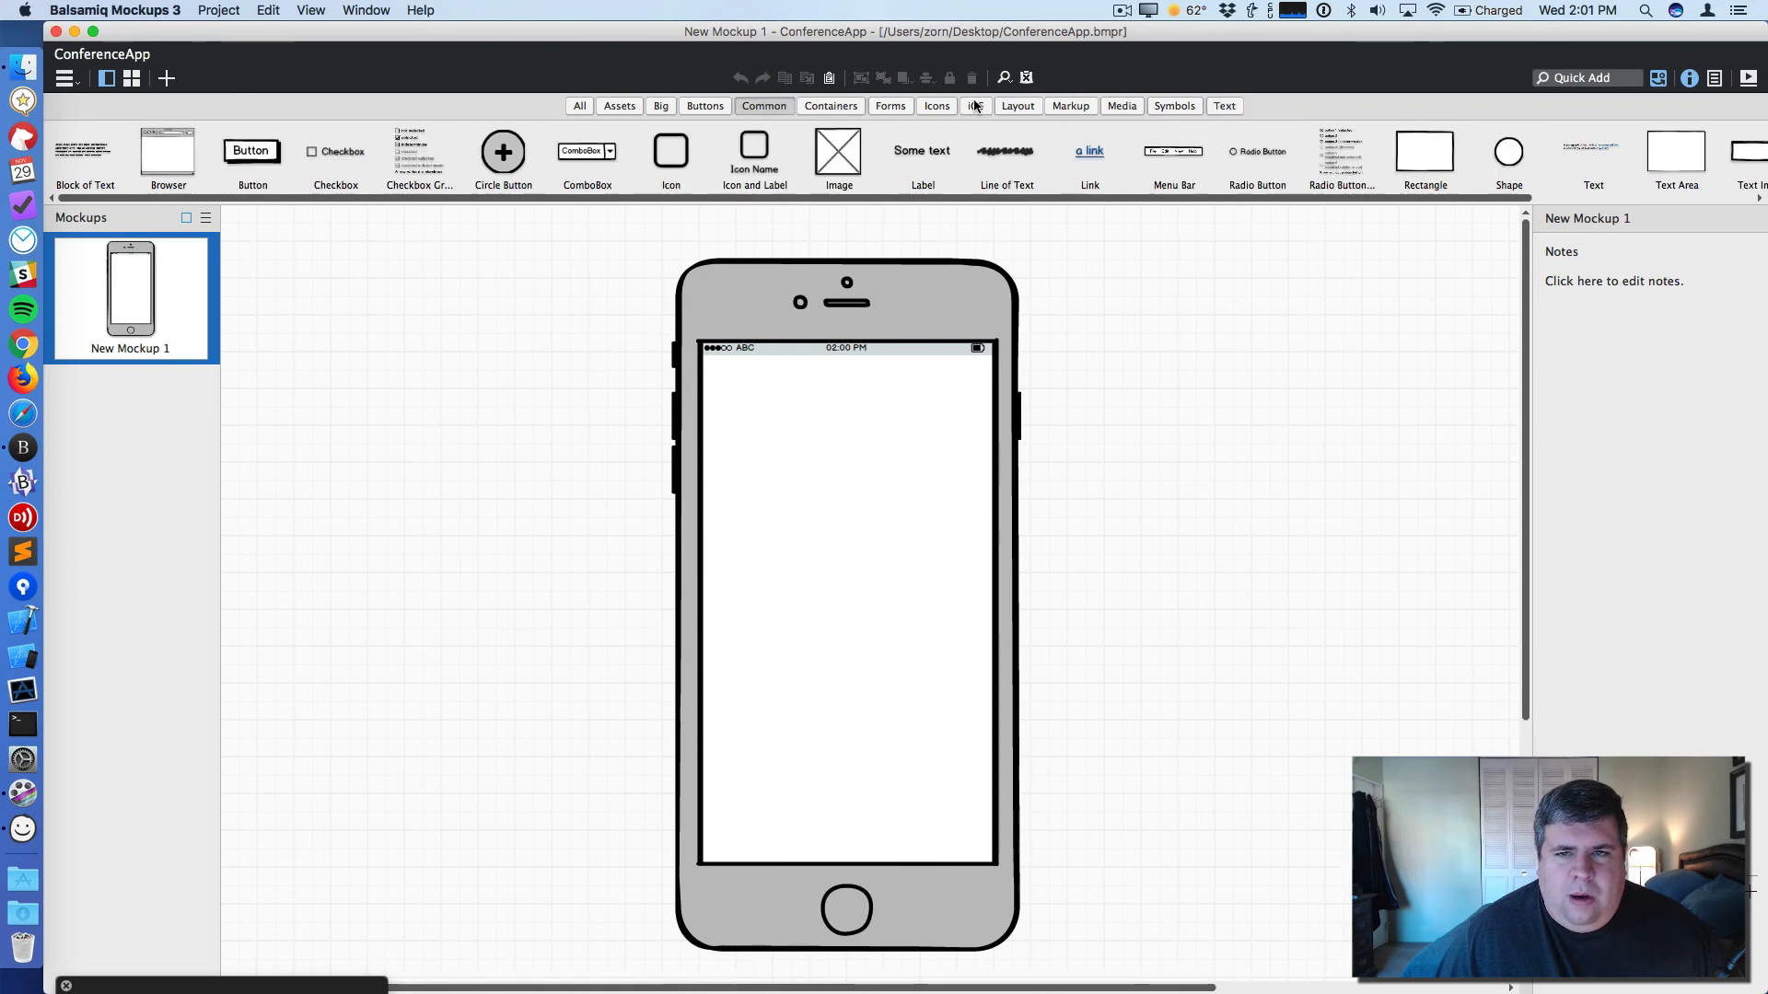
pyautogui.click(1075, 106)
pyautogui.moveTo(252, 155); pyautogui.dragTo(403, 347)
pyautogui.moveTo(454, 414); pyautogui.dragTo(612, 588)
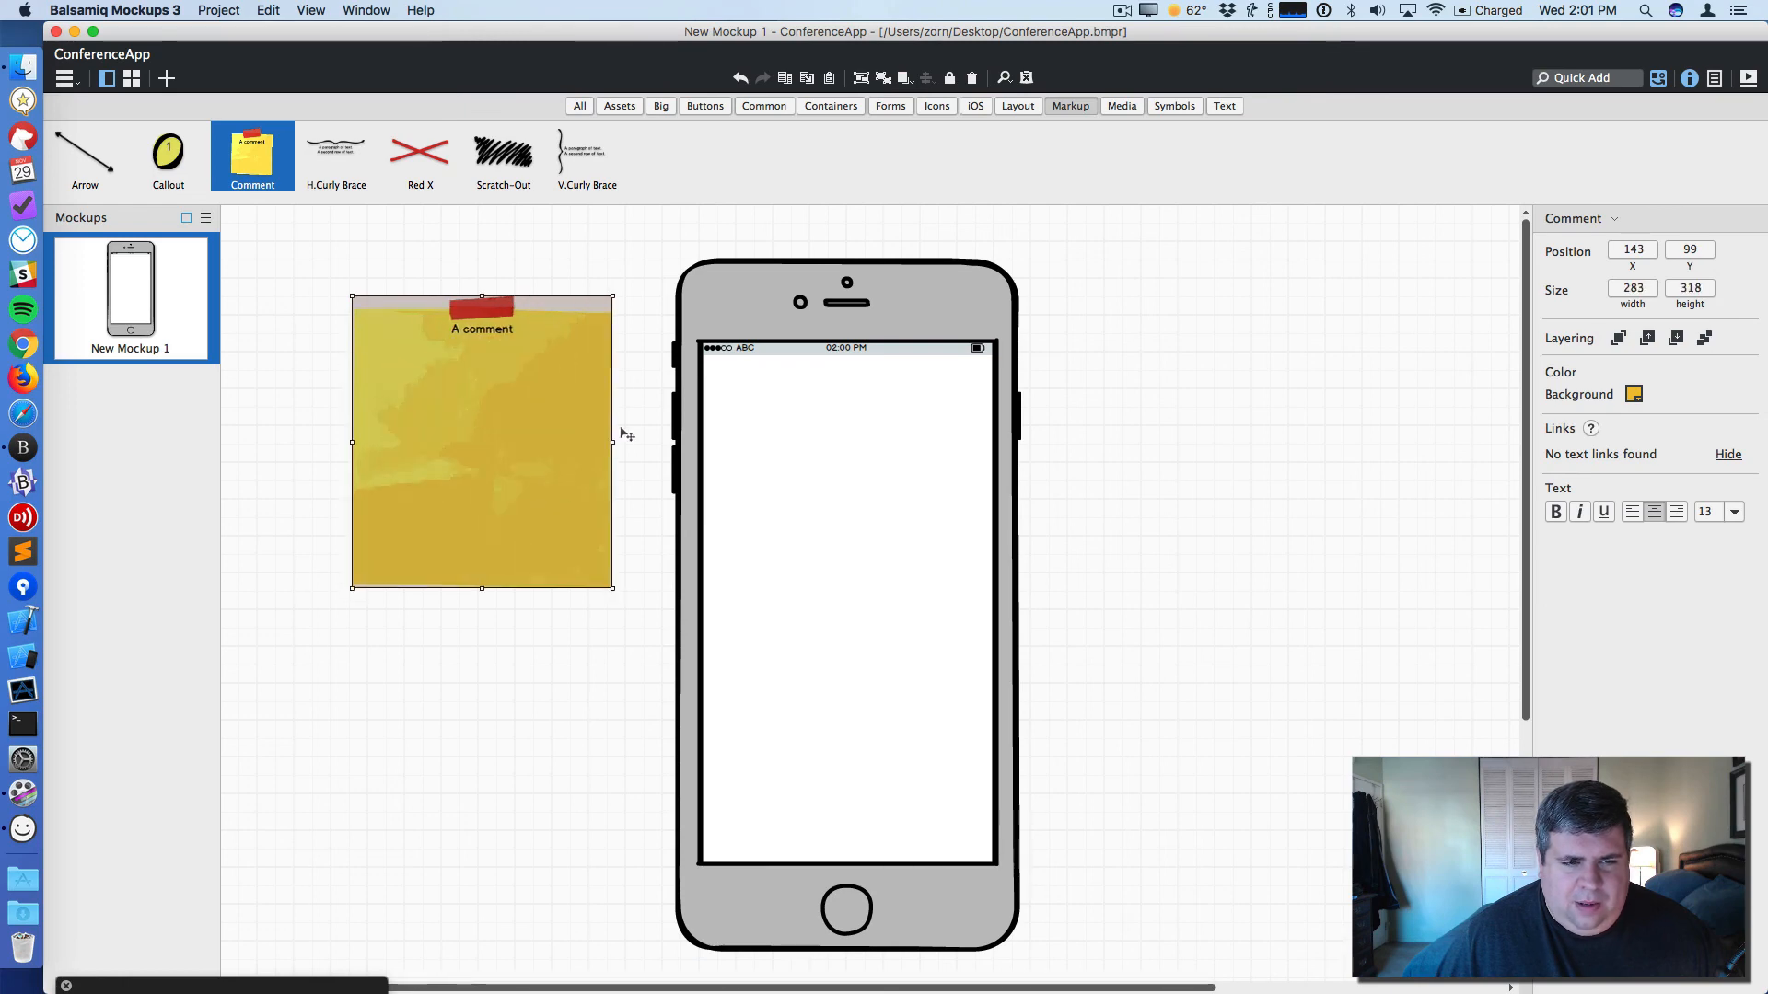
# - Left-align the comment text and replace it with 'Conference App' and 'User is a conference attendee.'
pyautogui.doubleClick(579, 401)
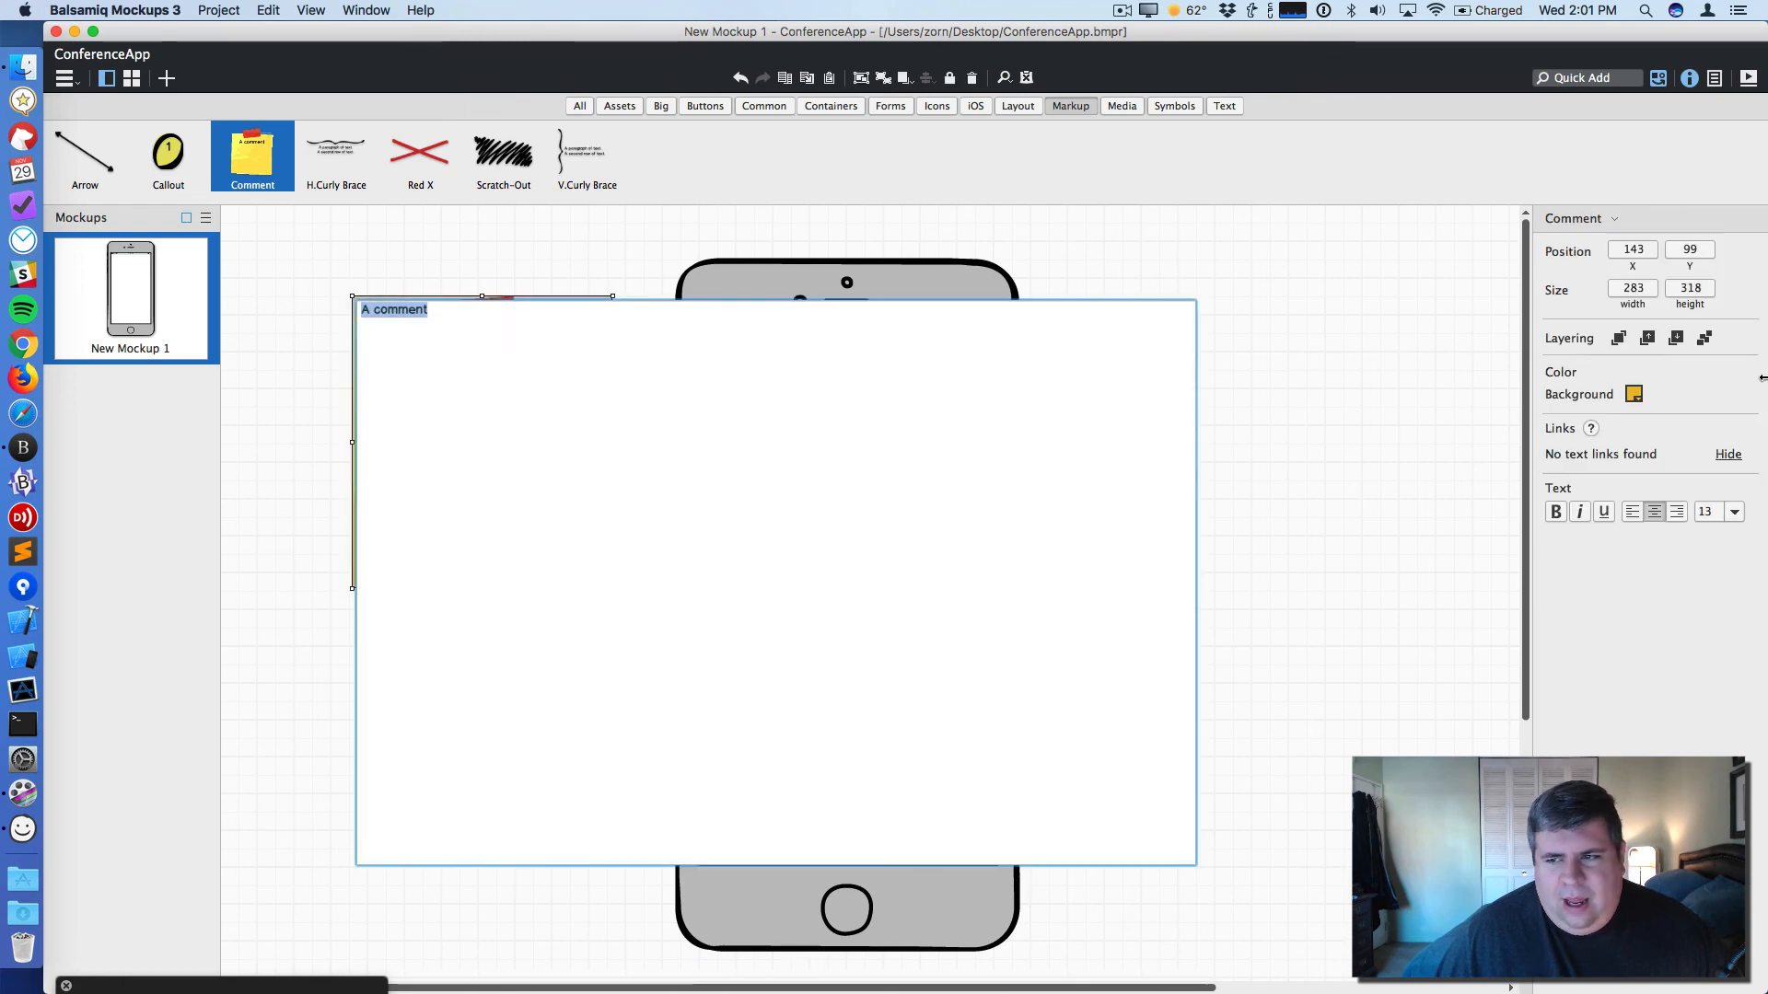
pyautogui.click(1631, 512)
pyautogui.press('super+a')
pyautogui.press('BackSpace')
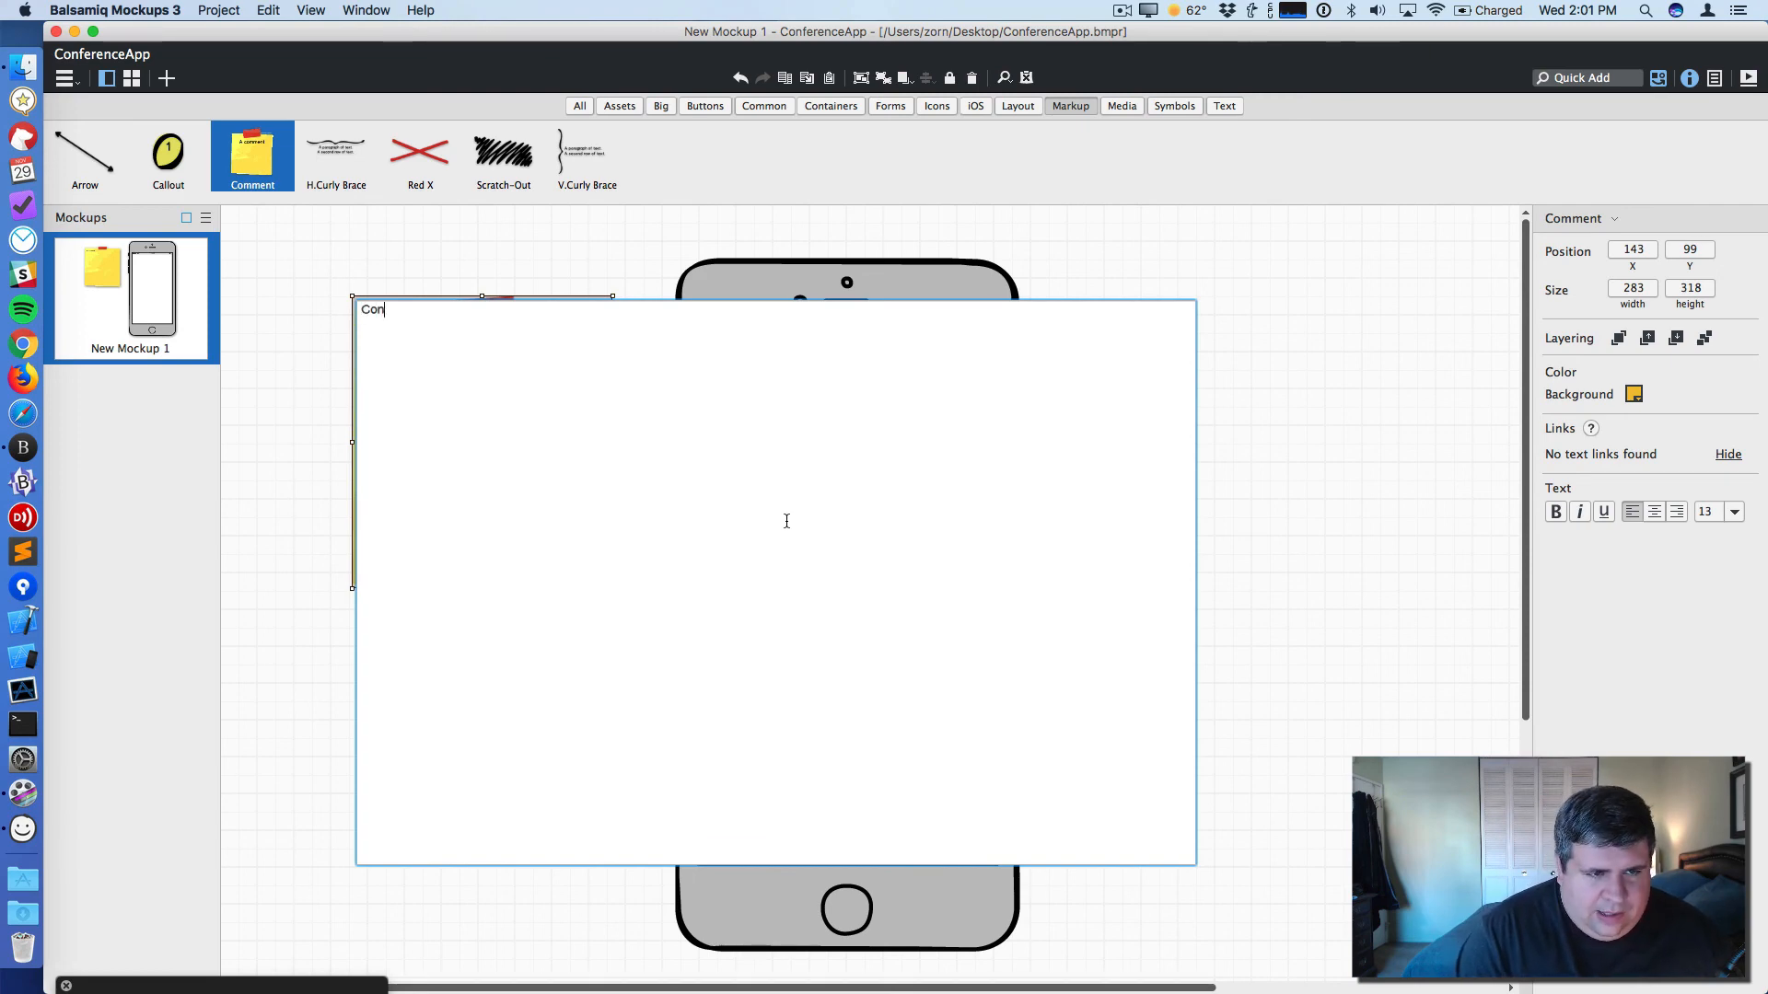
pyautogui.write('ence')
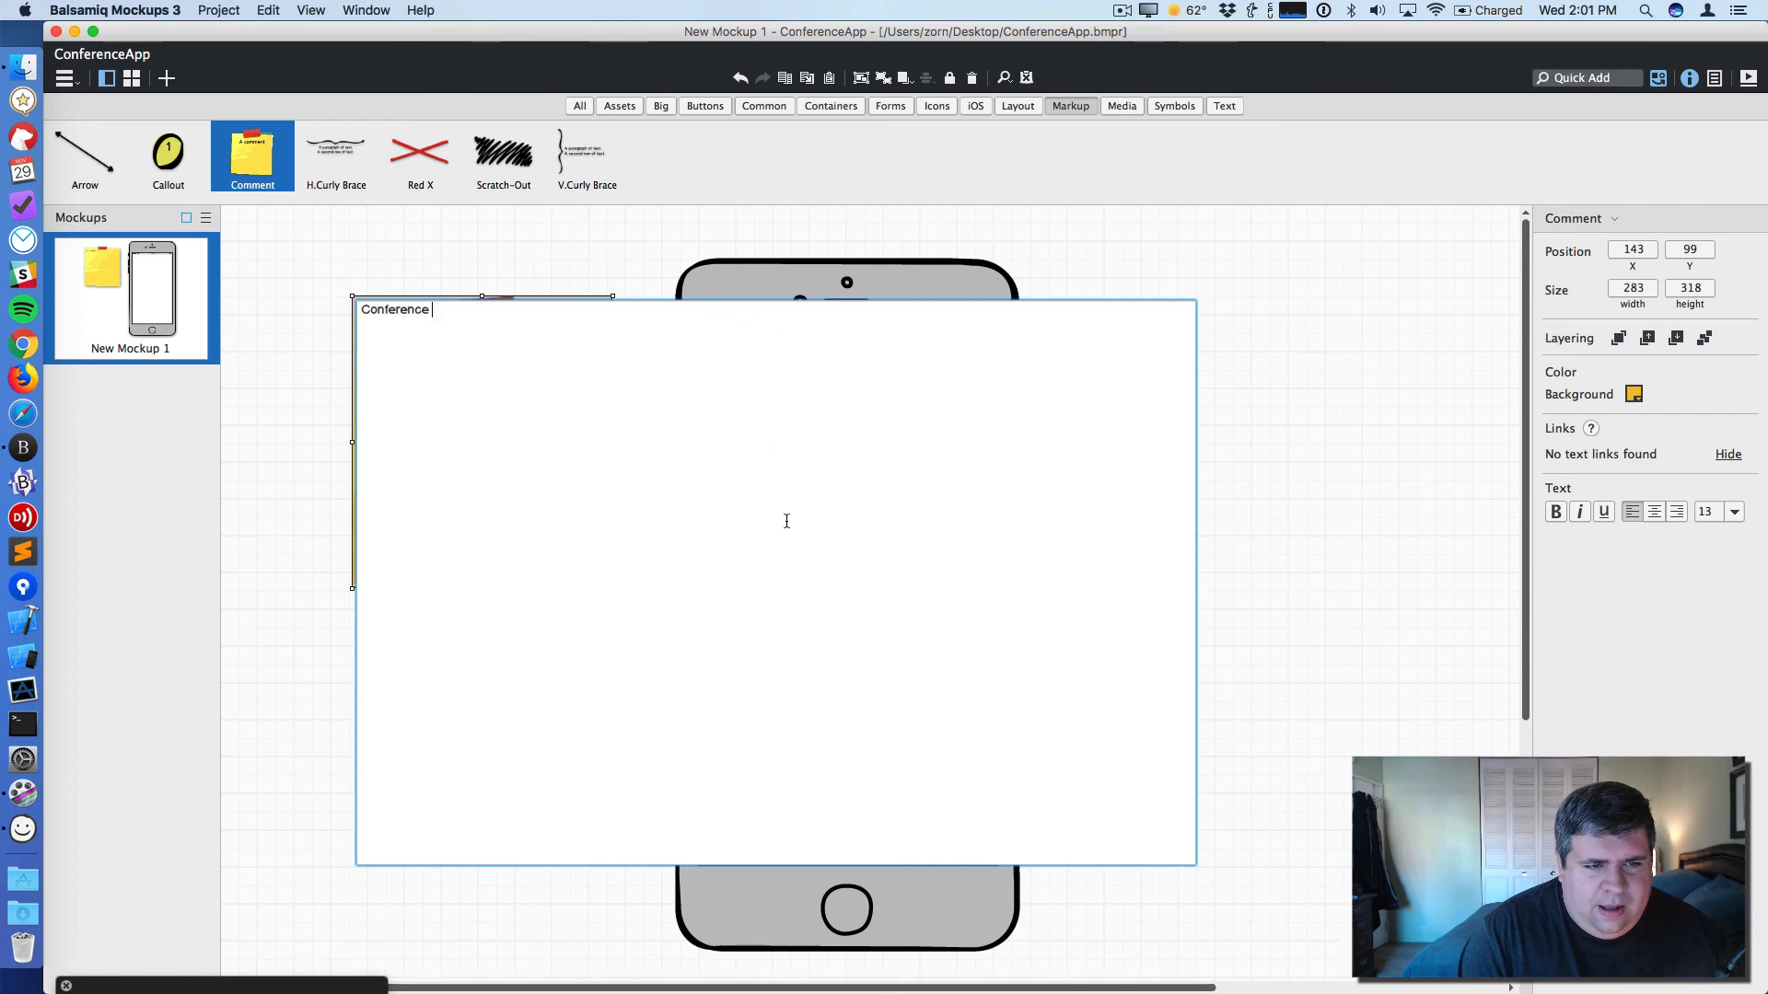
pyautogui.write(' App')
pyautogui.press('Return')
pyautogui.write('user ios')
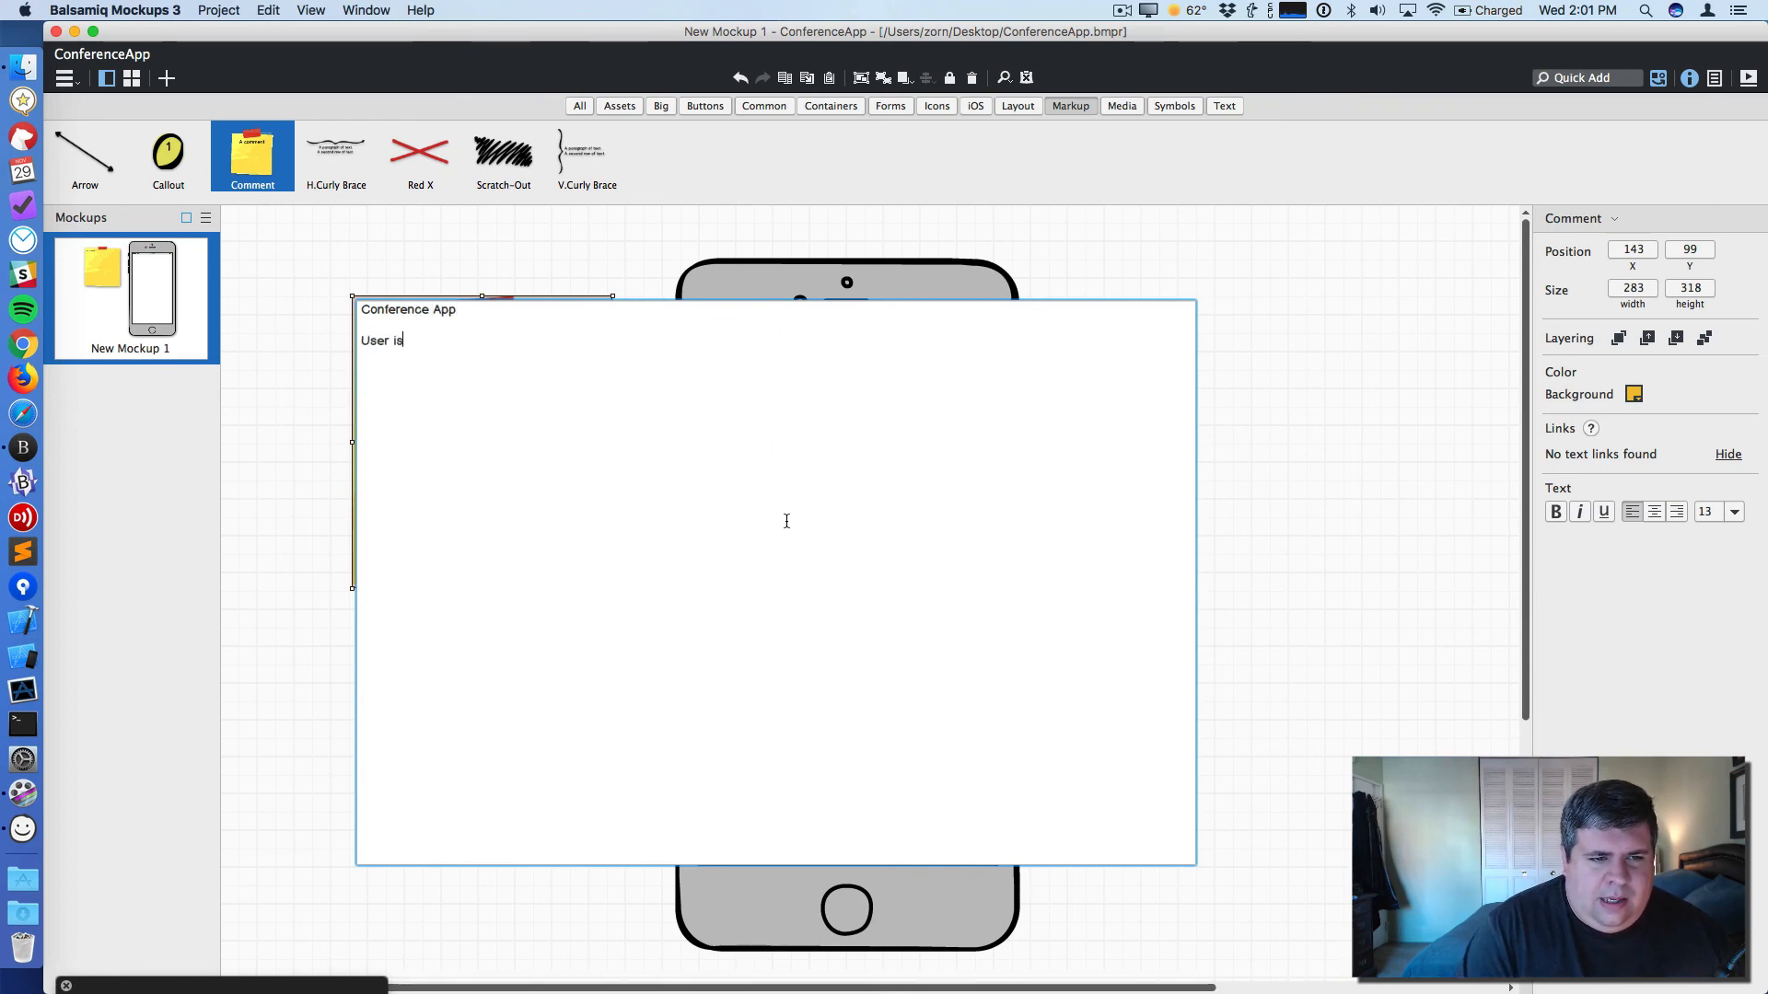
pyautogui.write(' con')
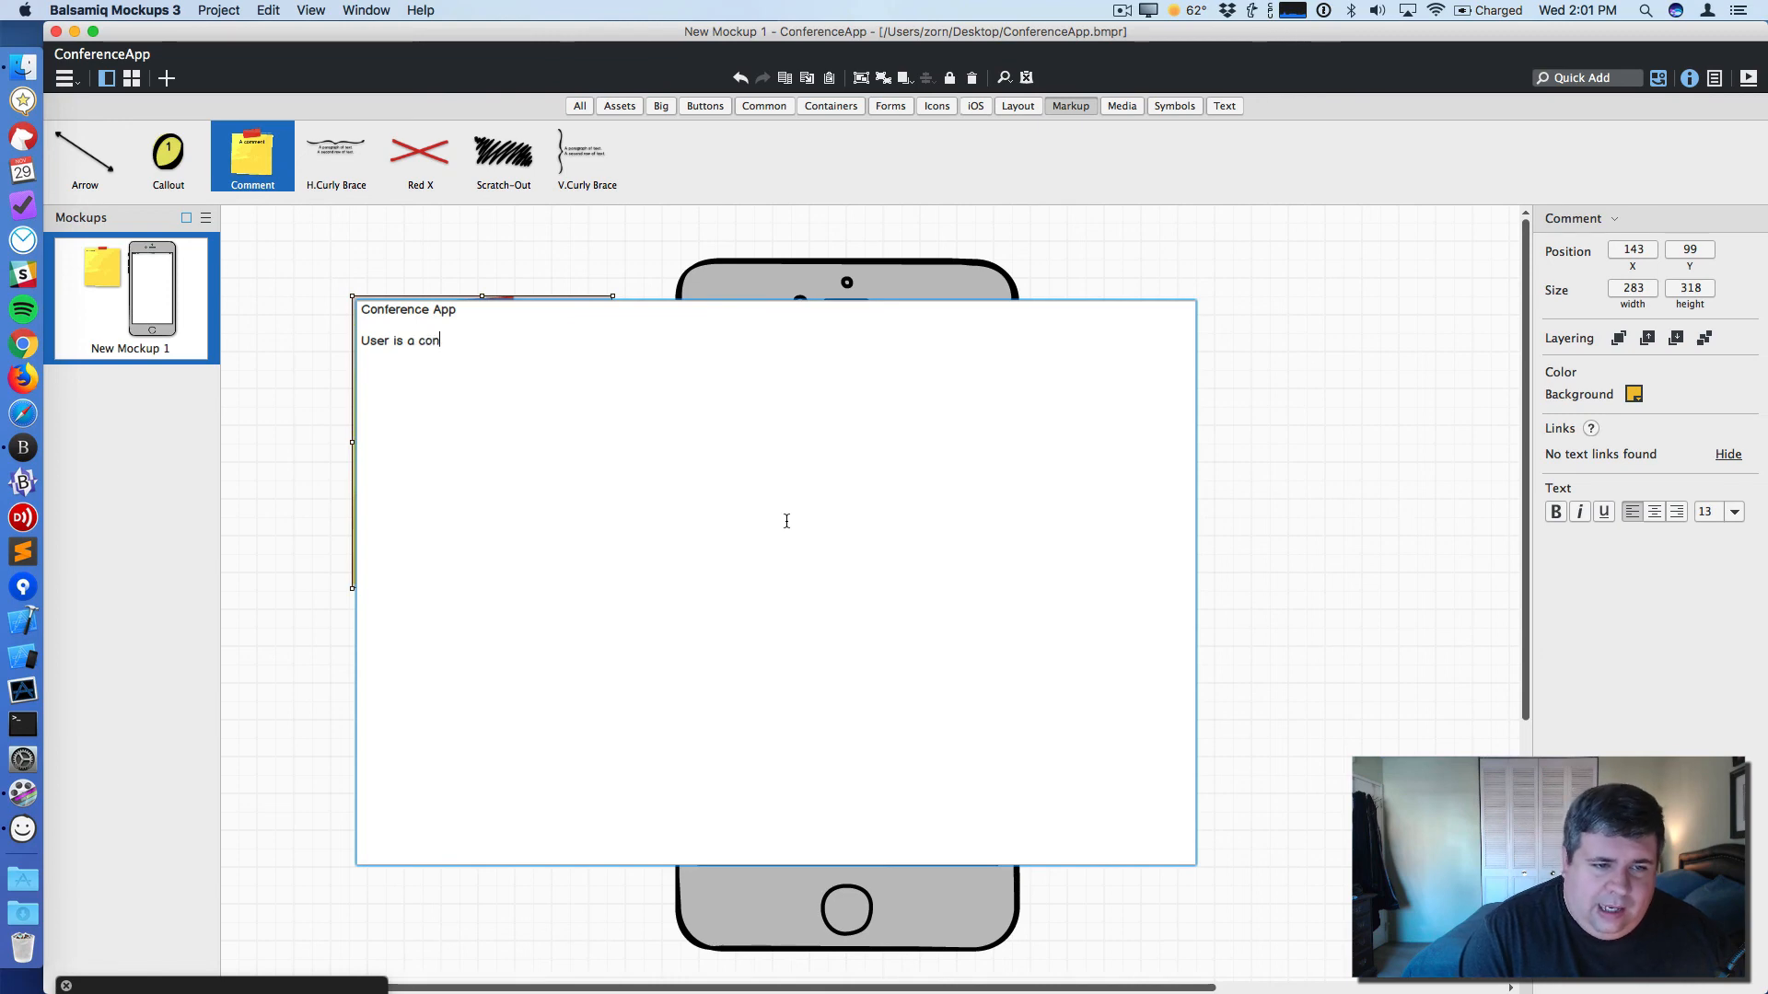
pyautogui.write('ference attendee.')
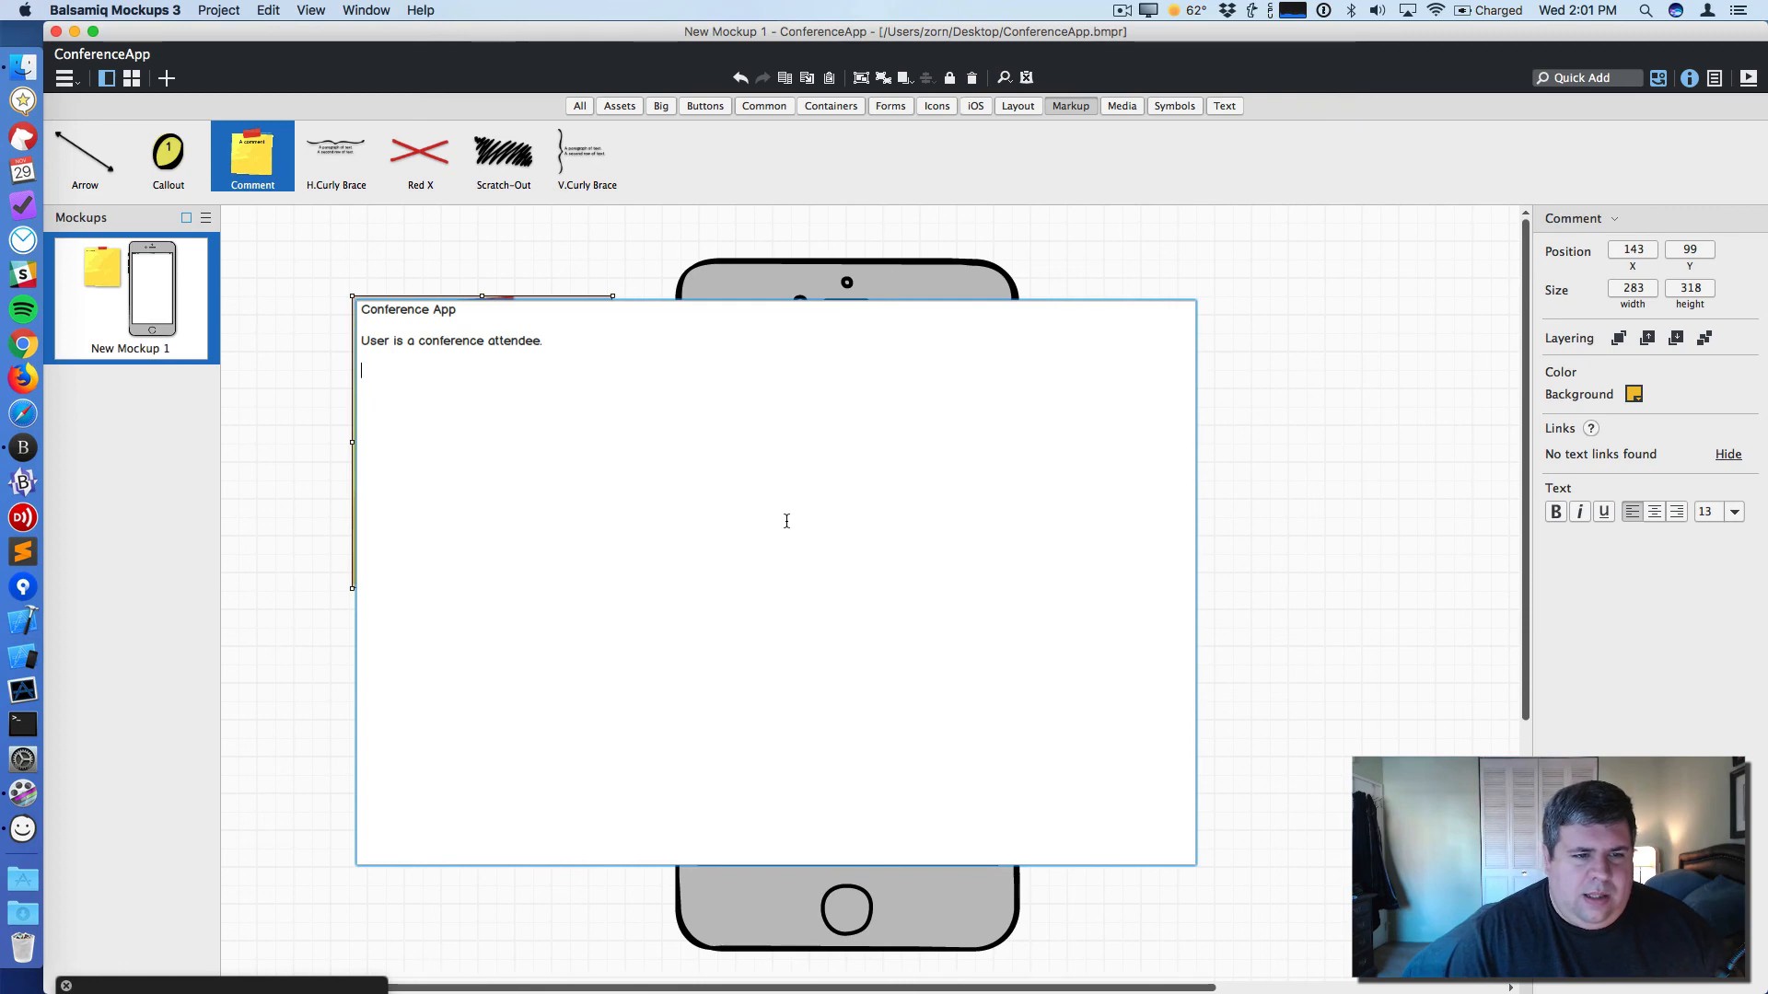
# - Add the line 'User is finishing lunch and needs to decide what session to attend next.' to the comment
pyautogui.write('Use')
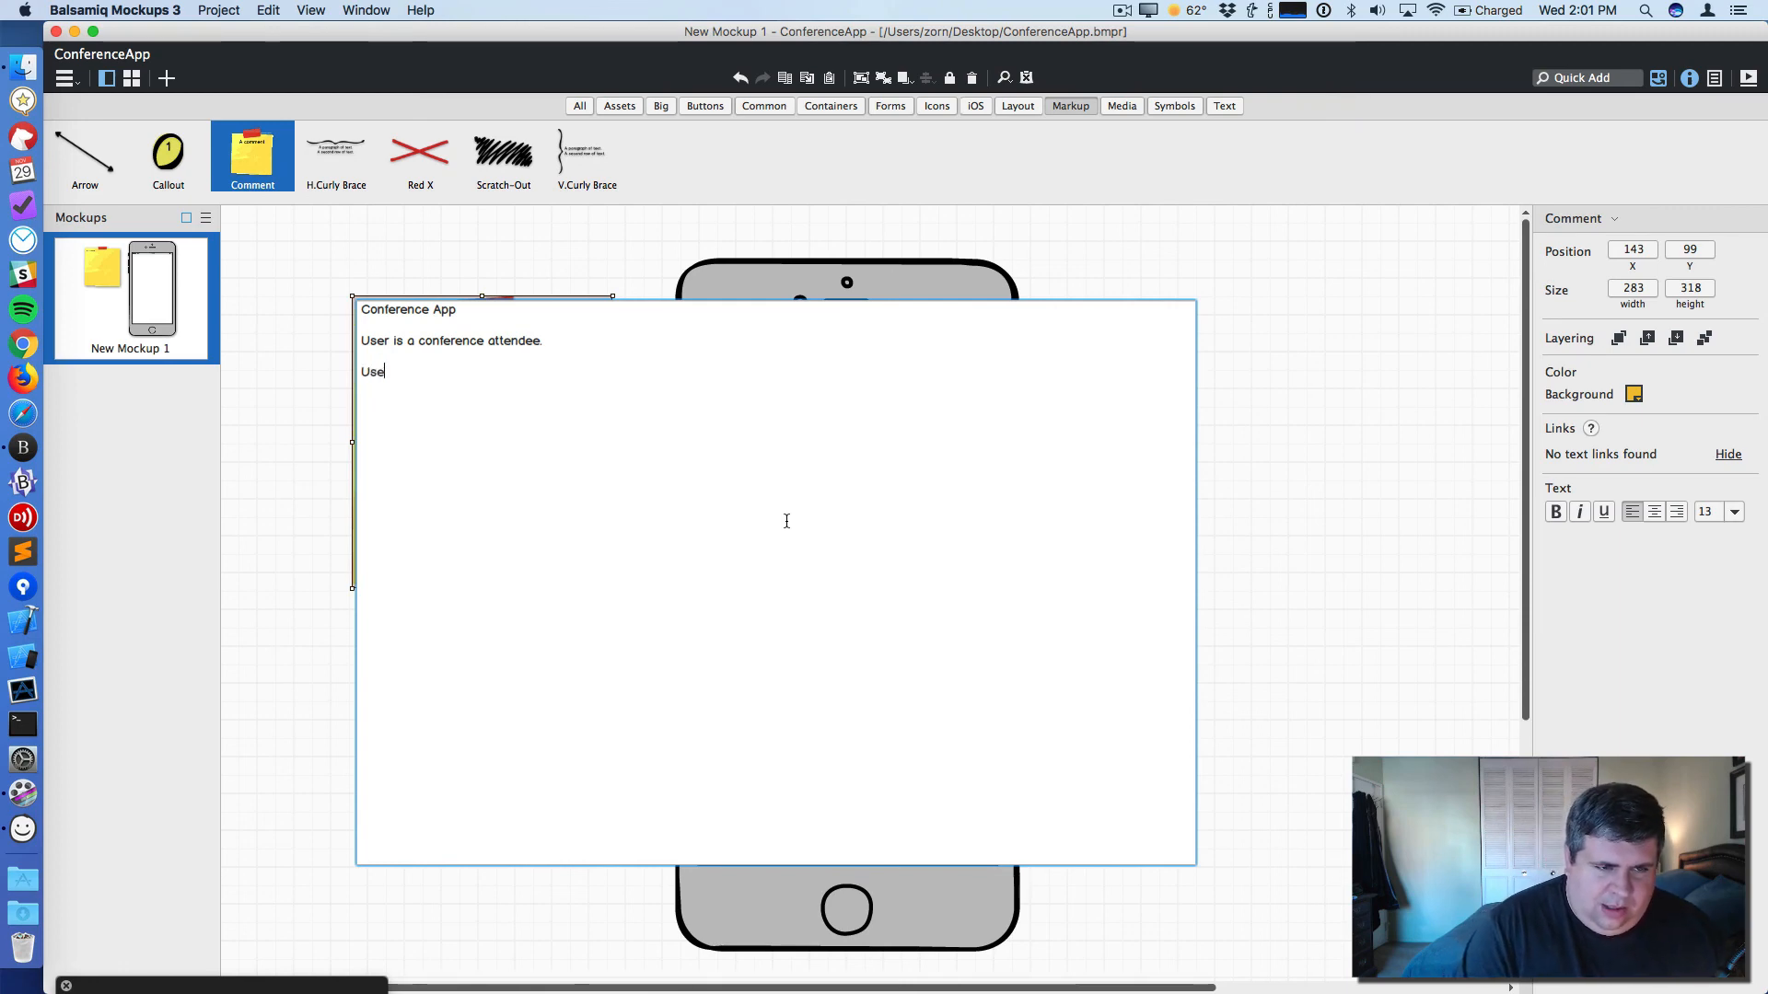
pyautogui.write('r is finish')
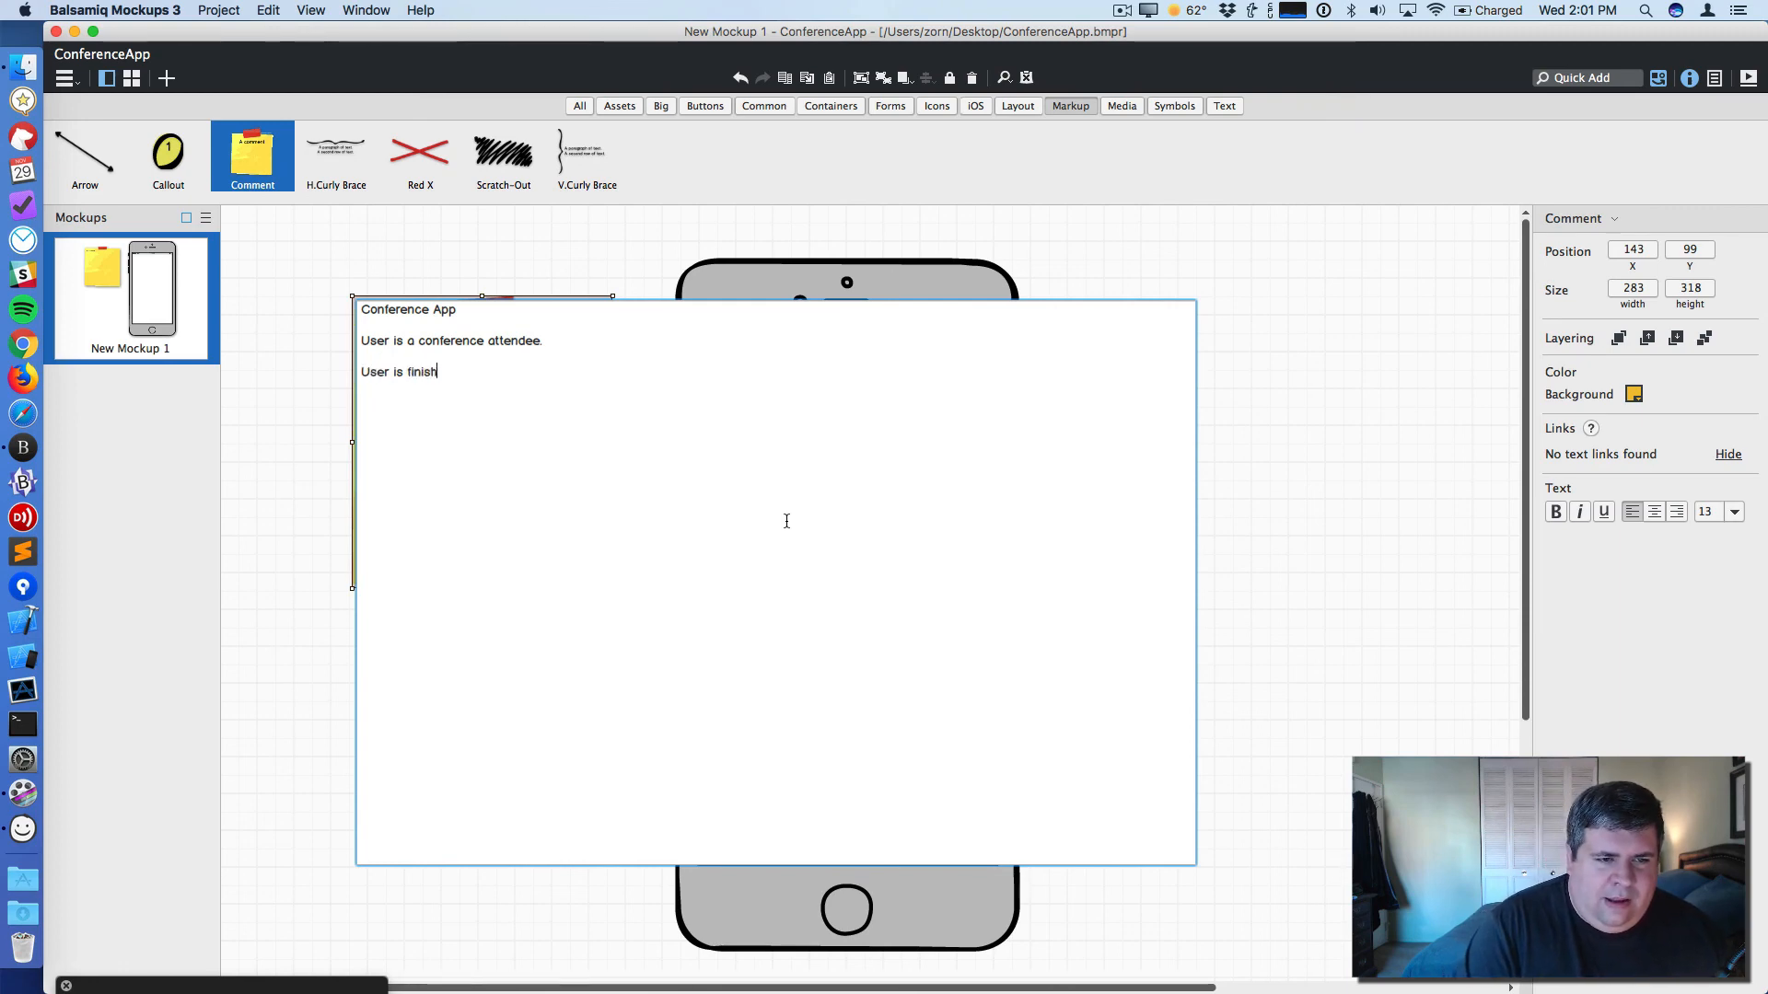
pyautogui.write('ing lun')
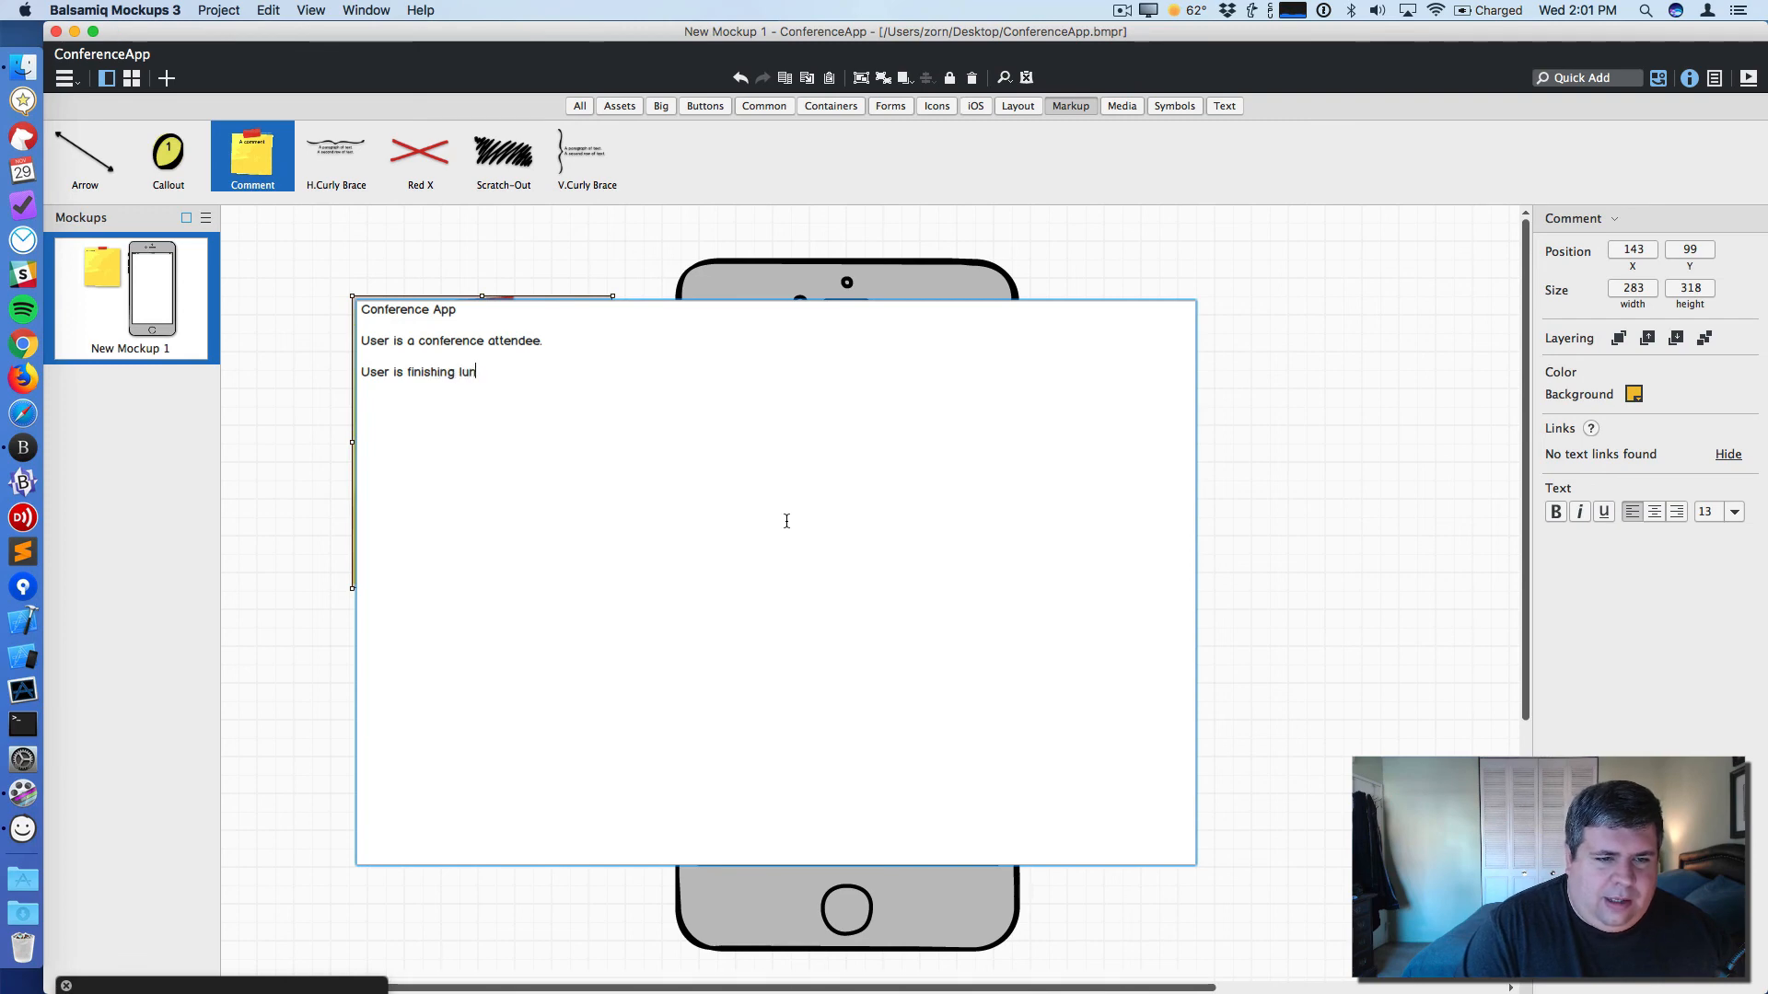
pyautogui.write('ch and needs ')
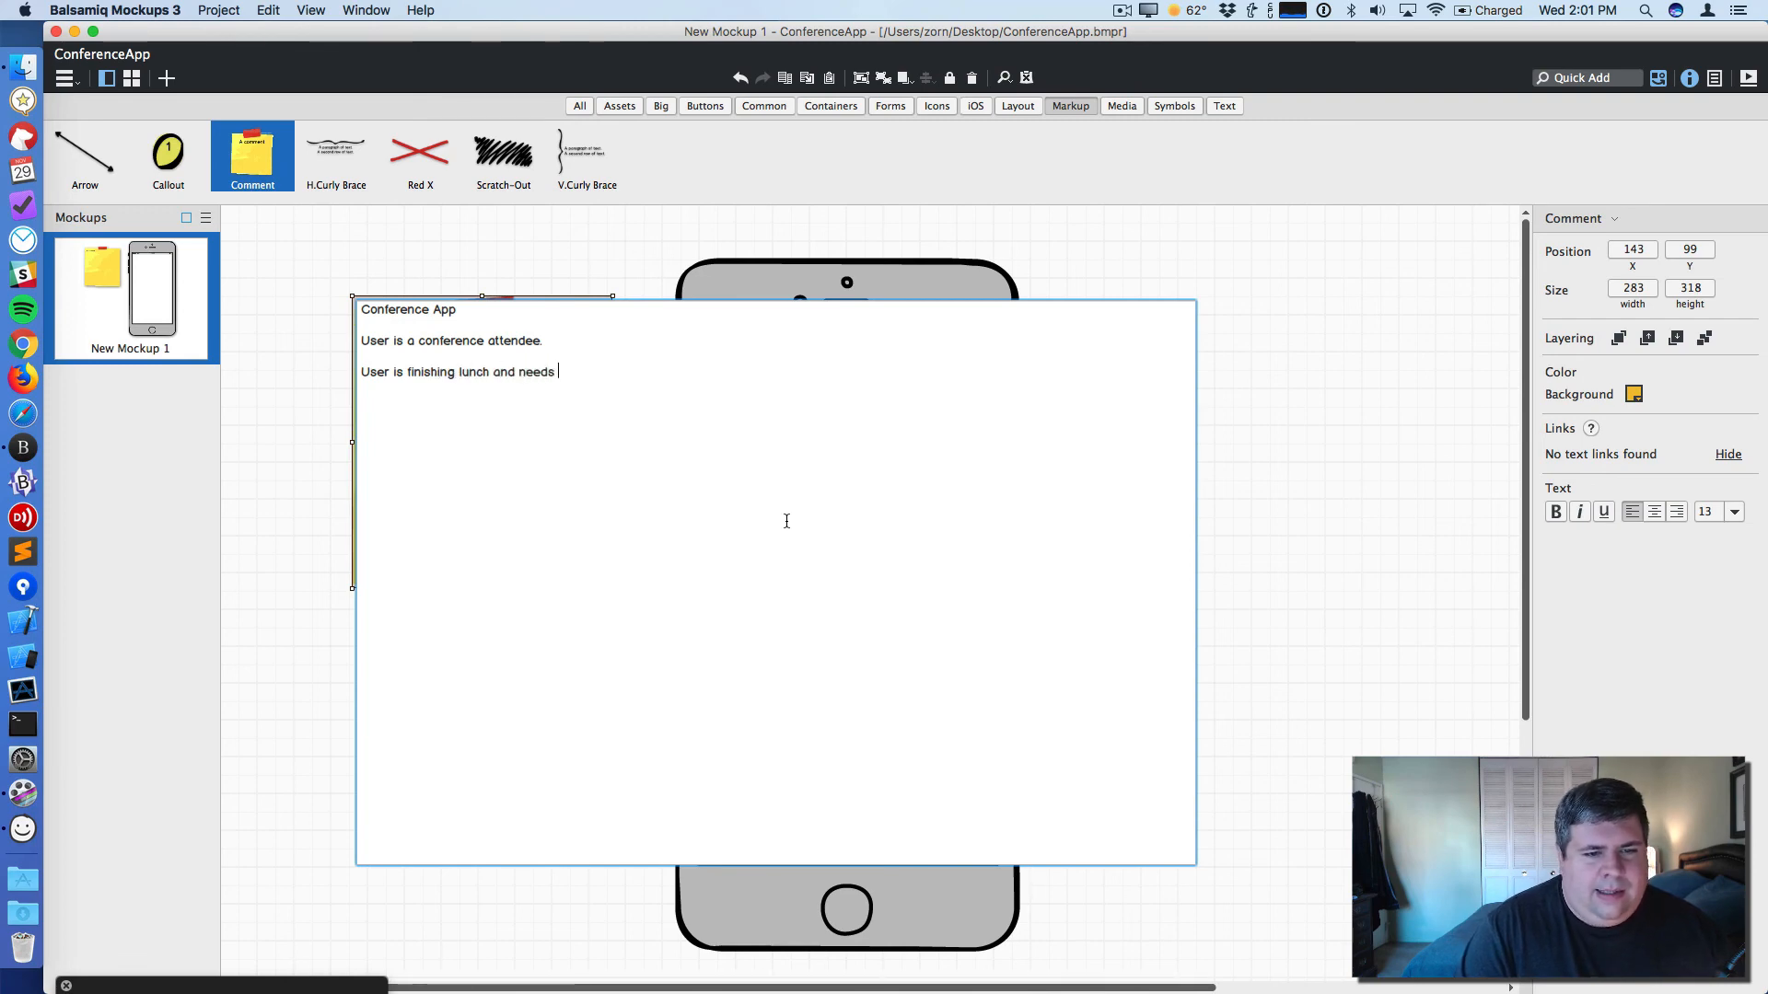
pyautogui.write('to decide wh')
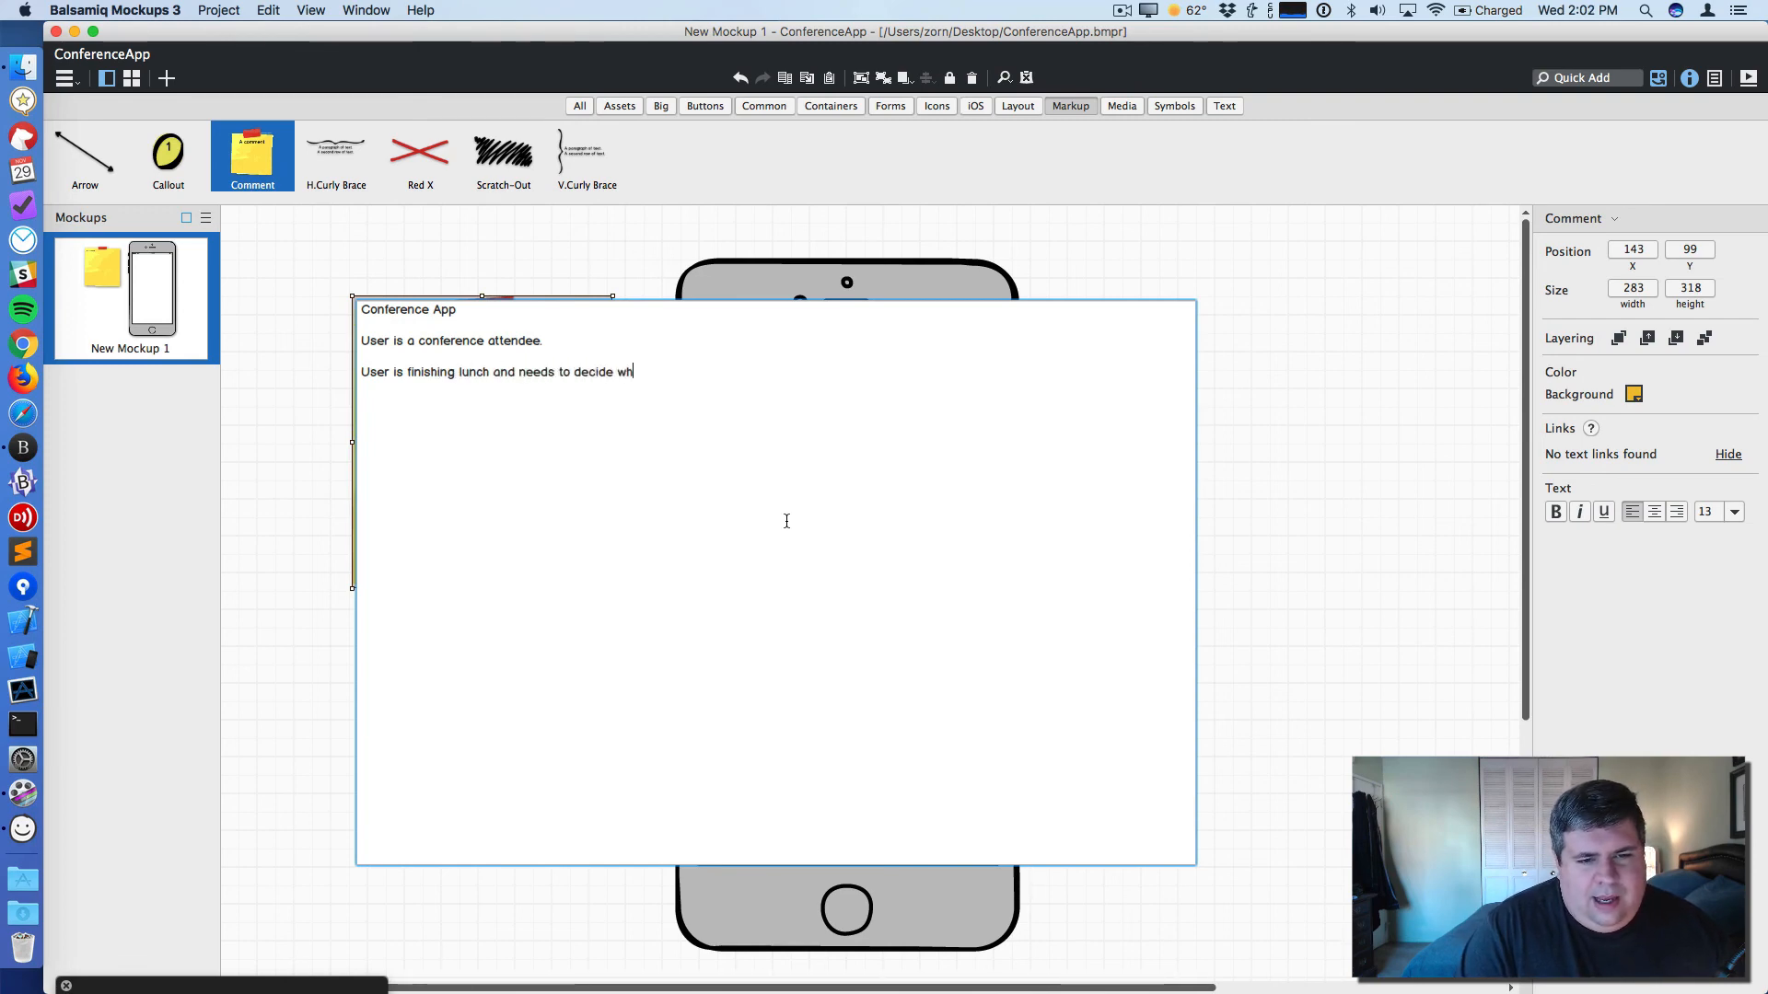
pyautogui.write('at session to ')
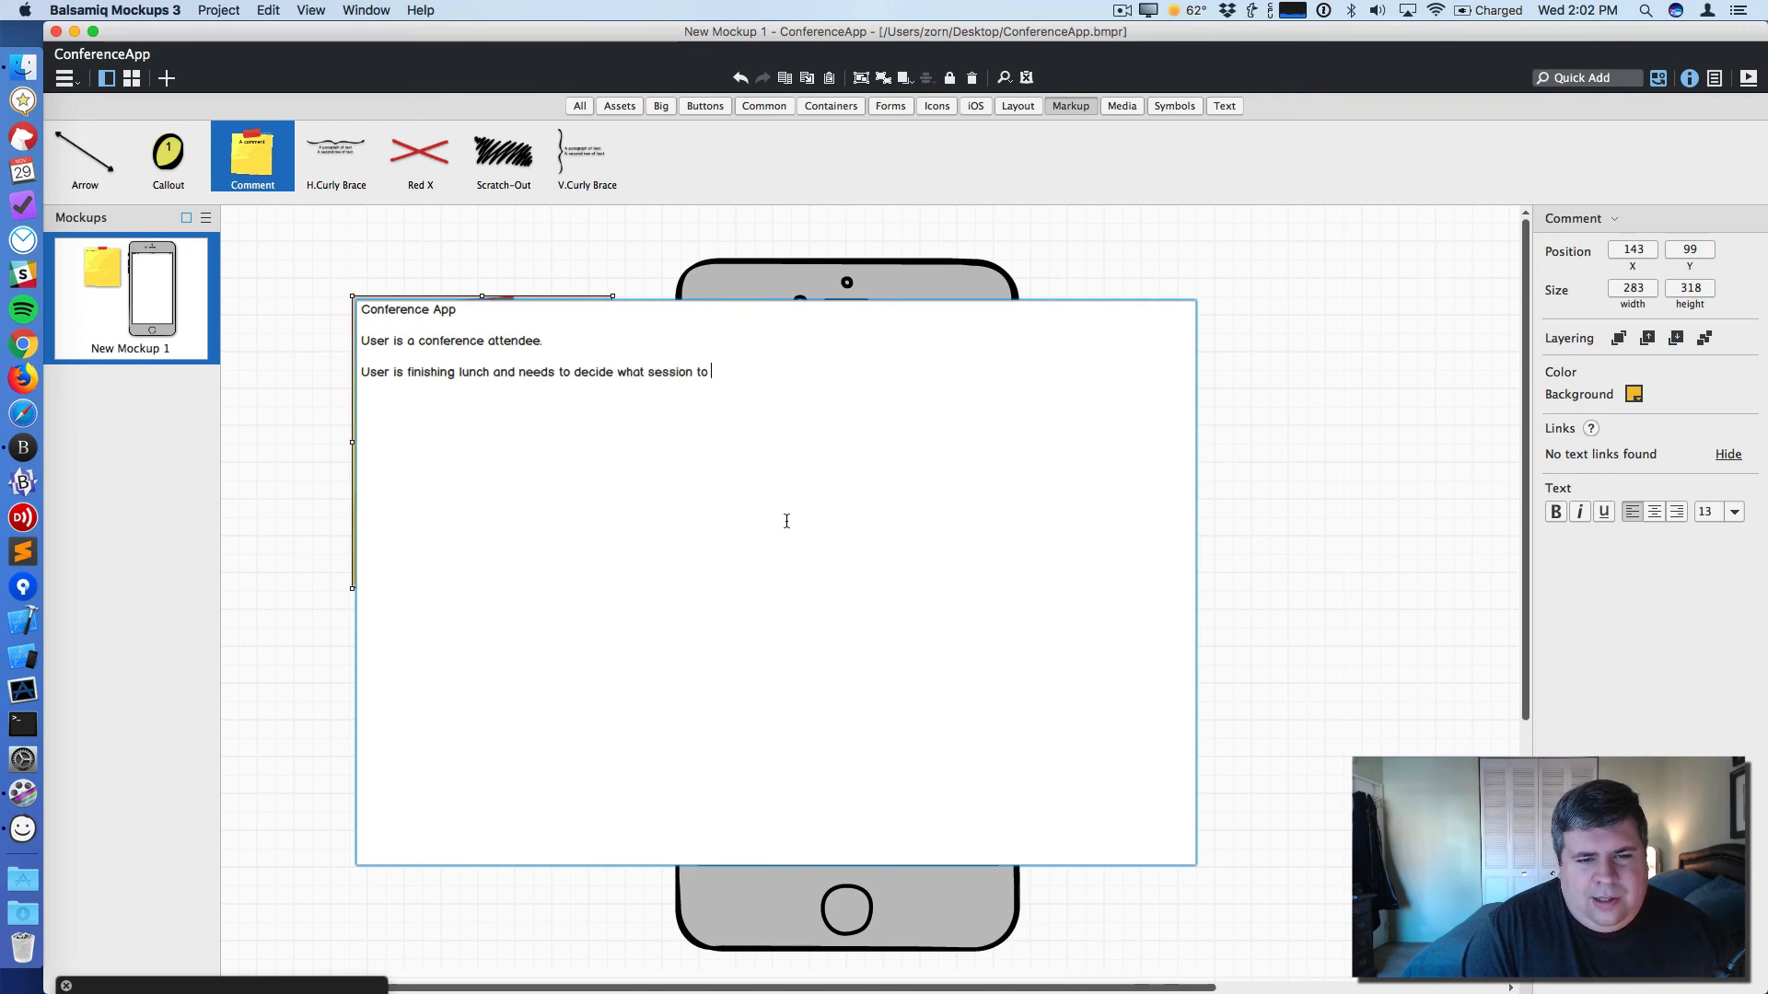
pyautogui.write('attend next.')
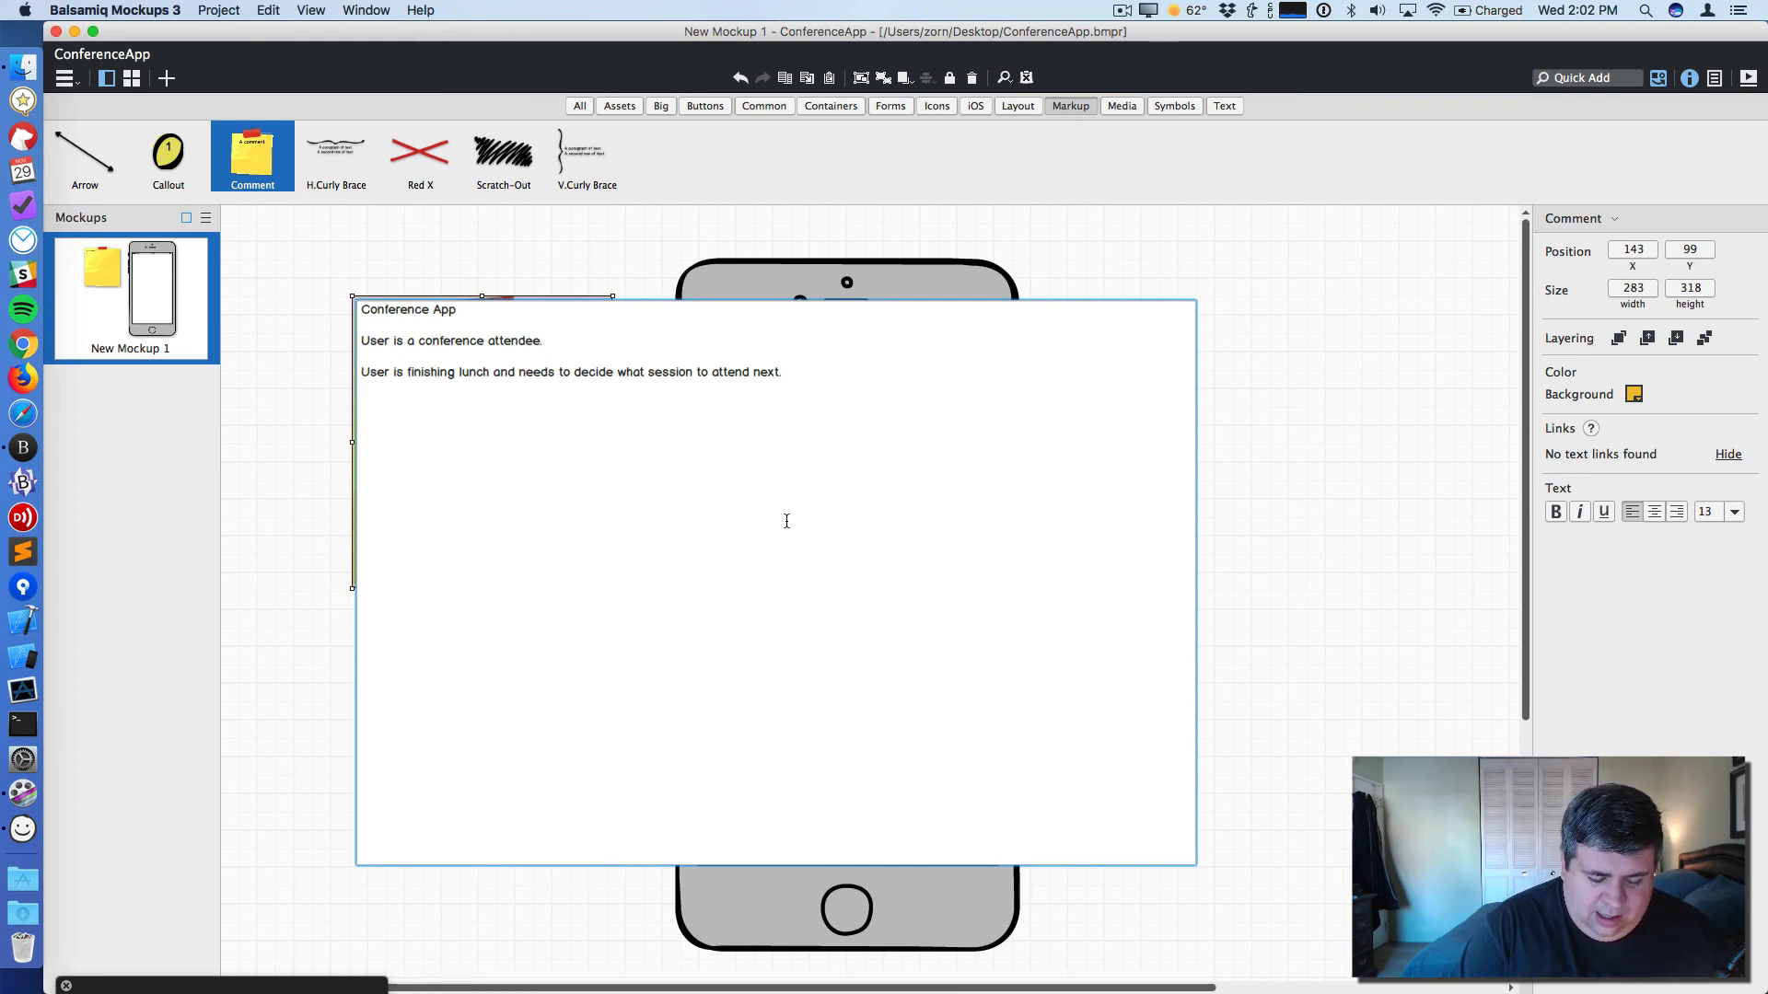
# - List 'events that are happening next', 'event title', 'event room' and 'event speakers' in the comment
pyautogui.write('events')
pyautogui.write(' tho')
pyautogui.write('t are hap')
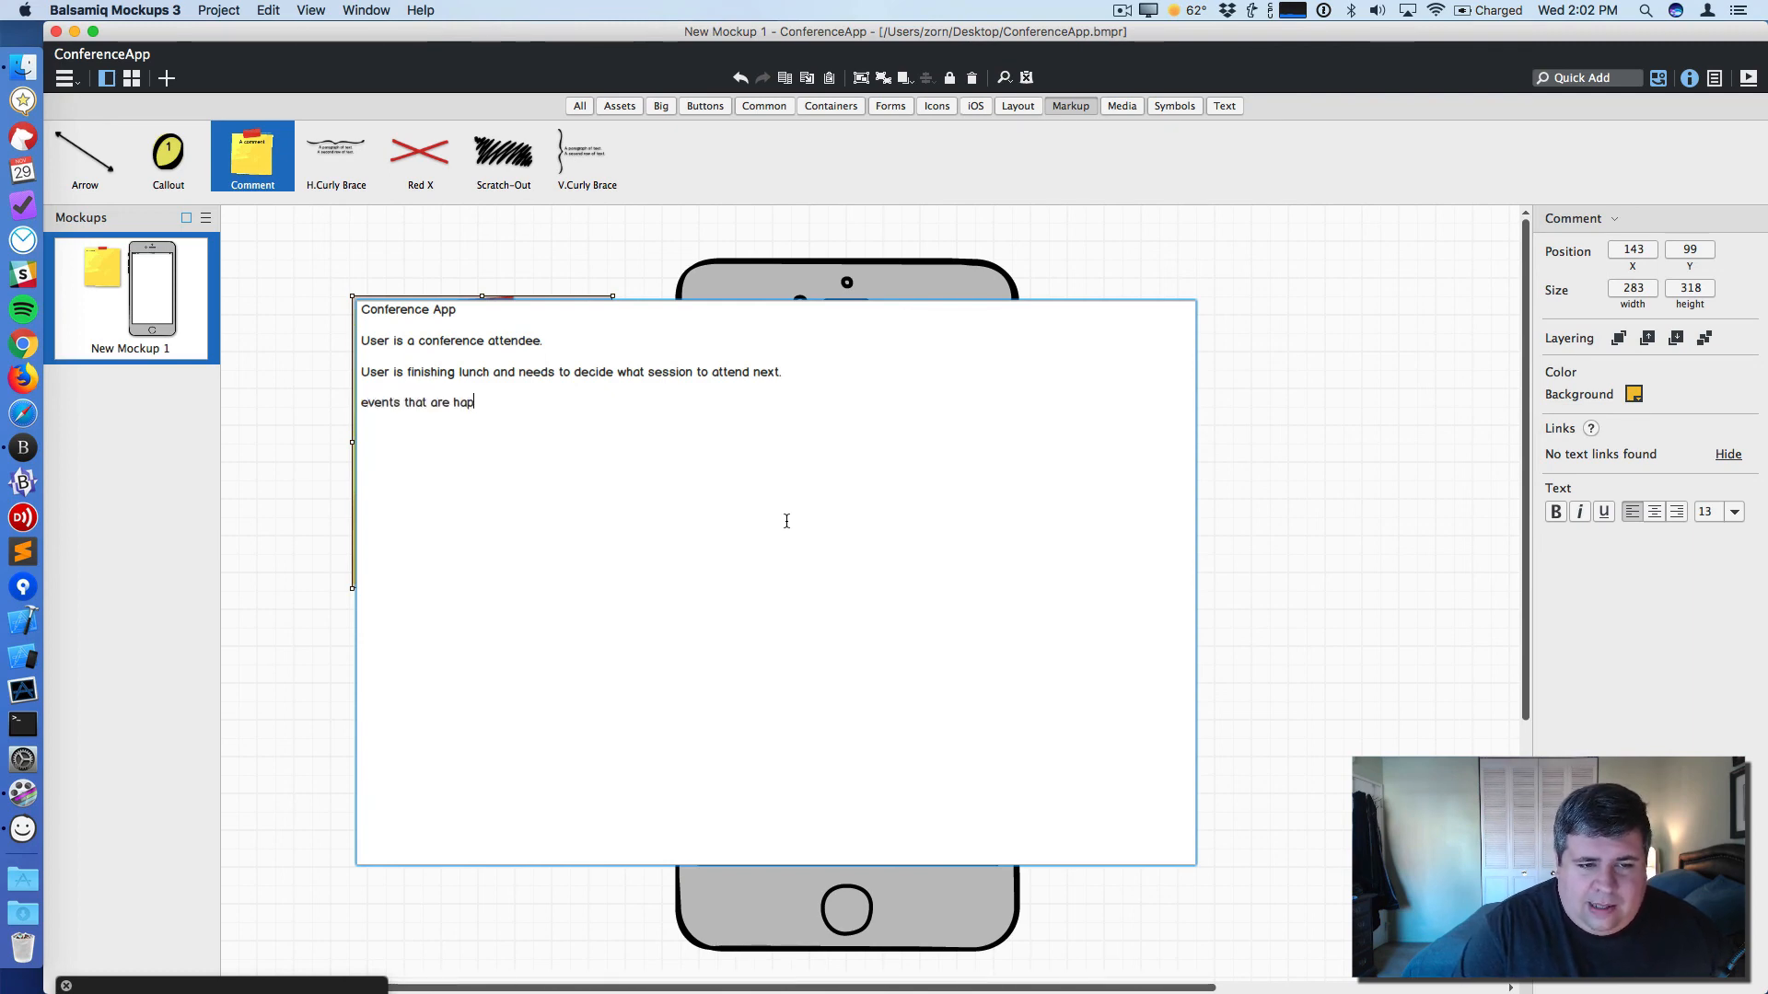
pyautogui.write('pening nex')
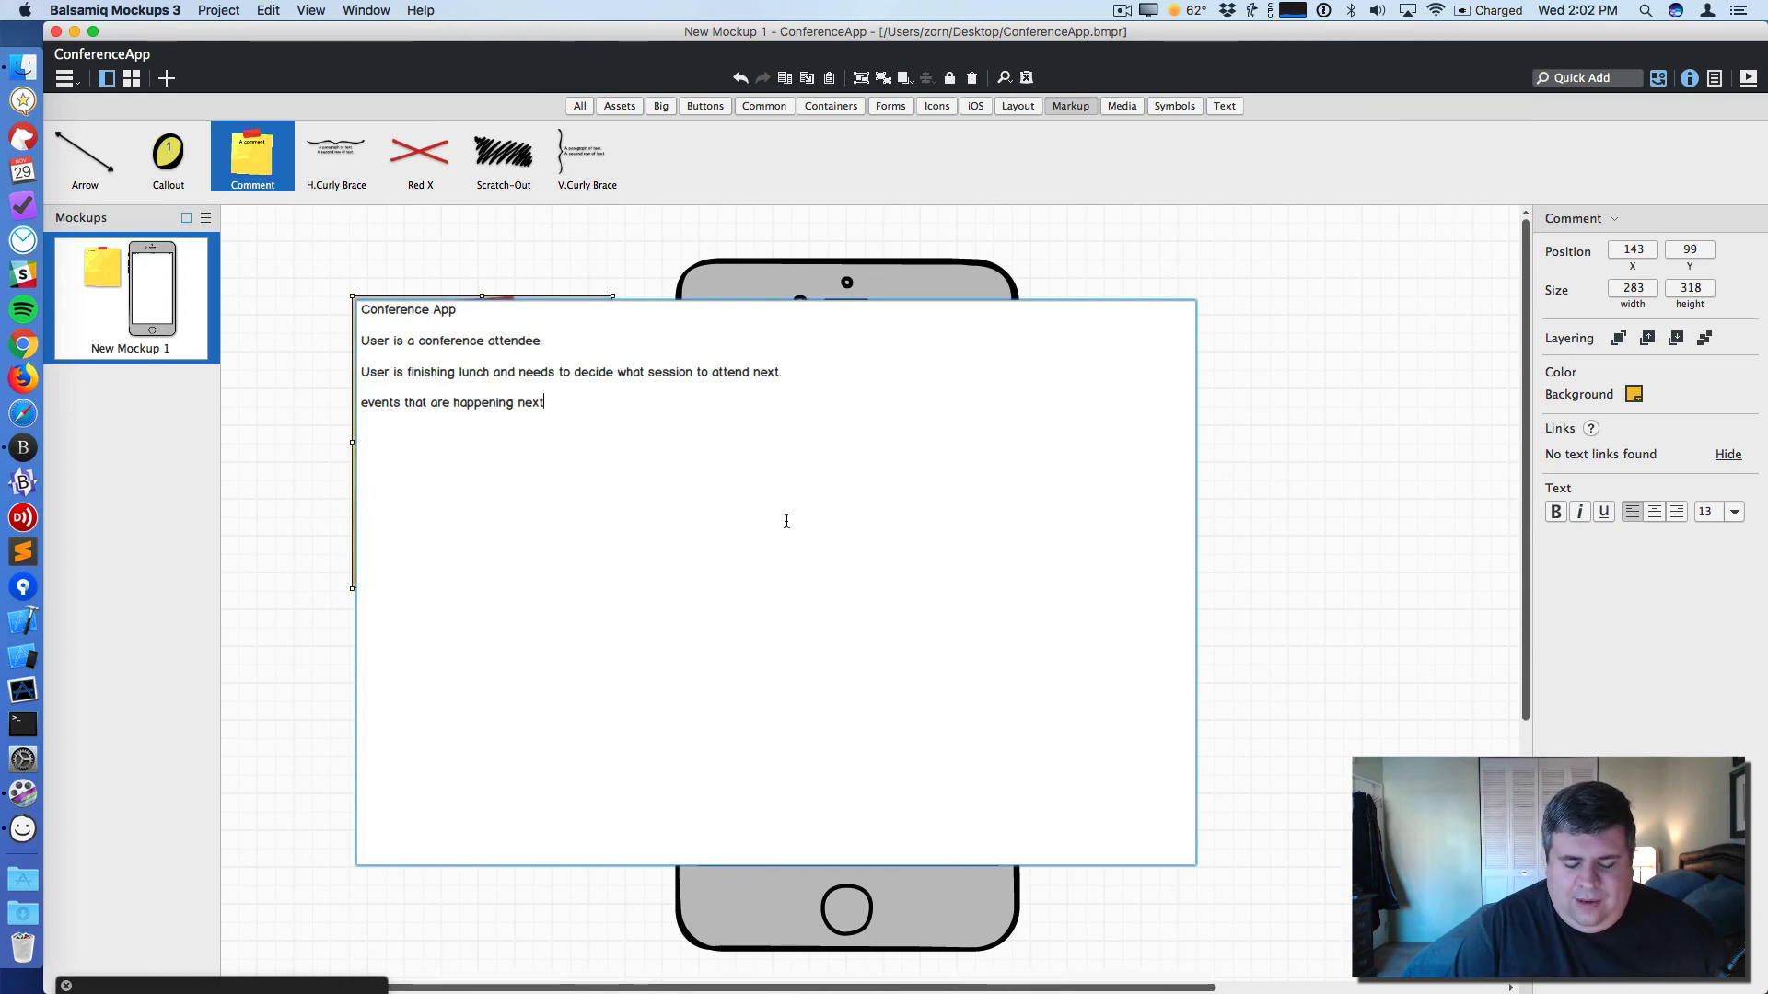
pyautogui.write('t')
pyautogui.press('Return')
pyautogui.write('event titl')
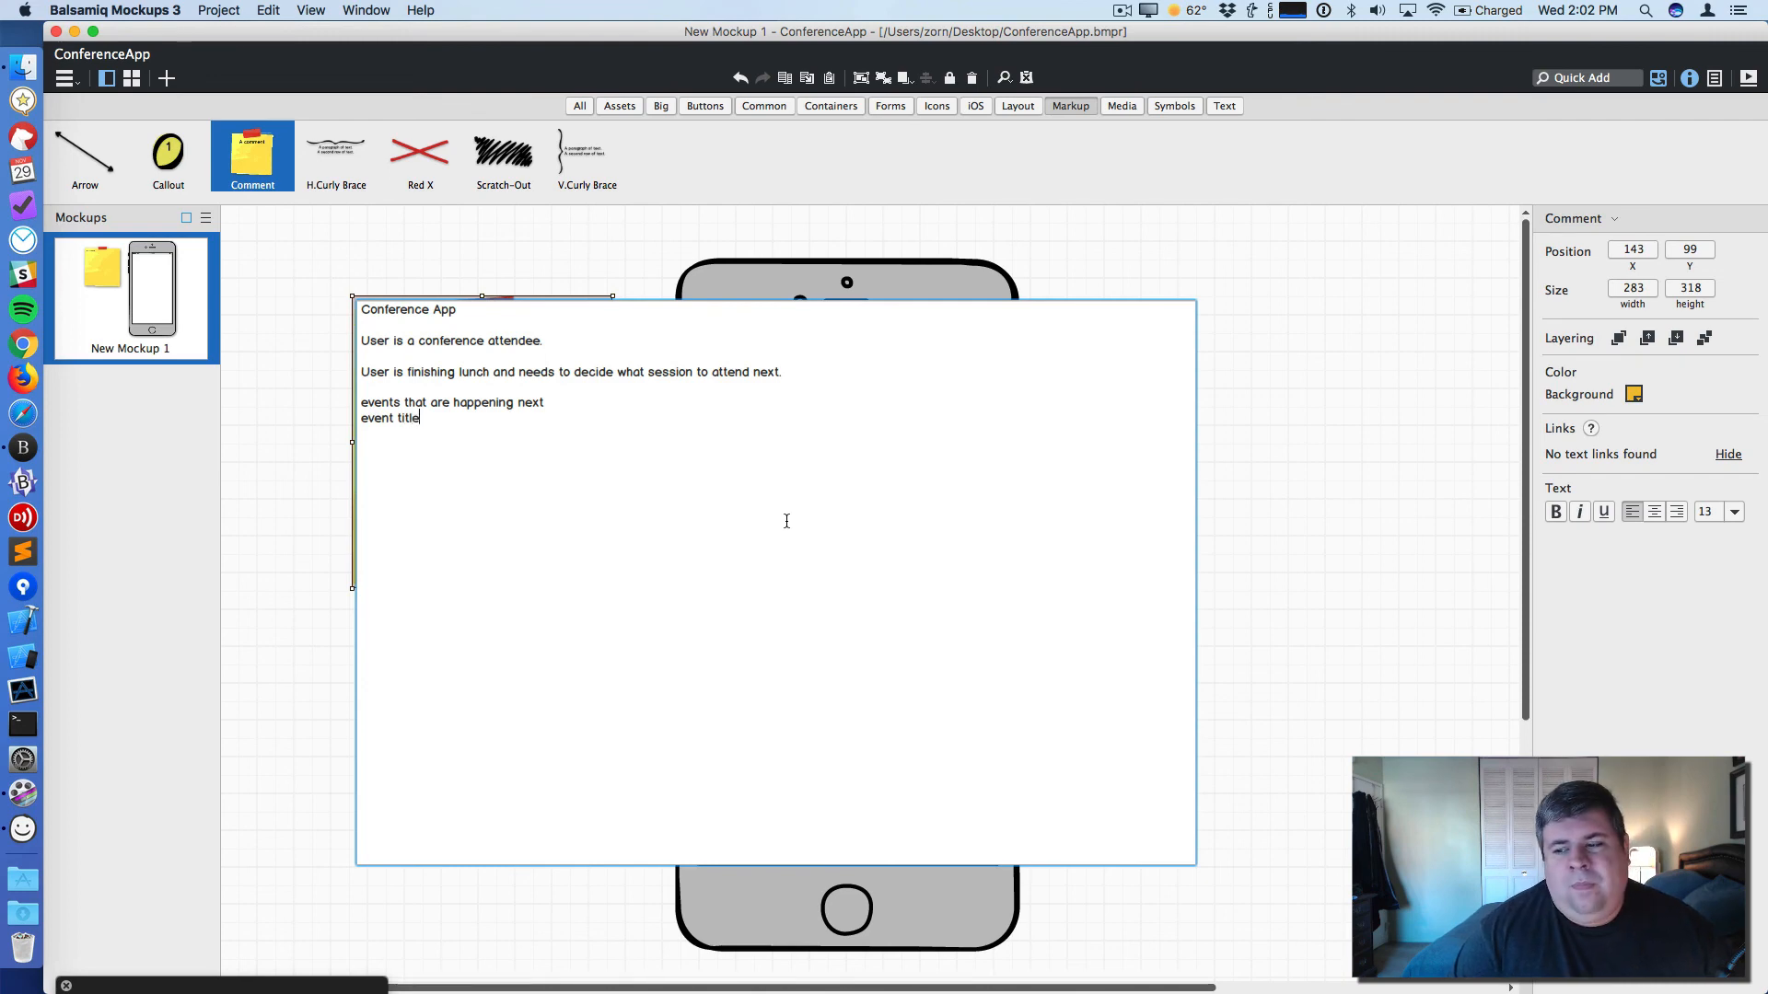
pyautogui.press('BackSpace')
pyautogui.write('vent room ')
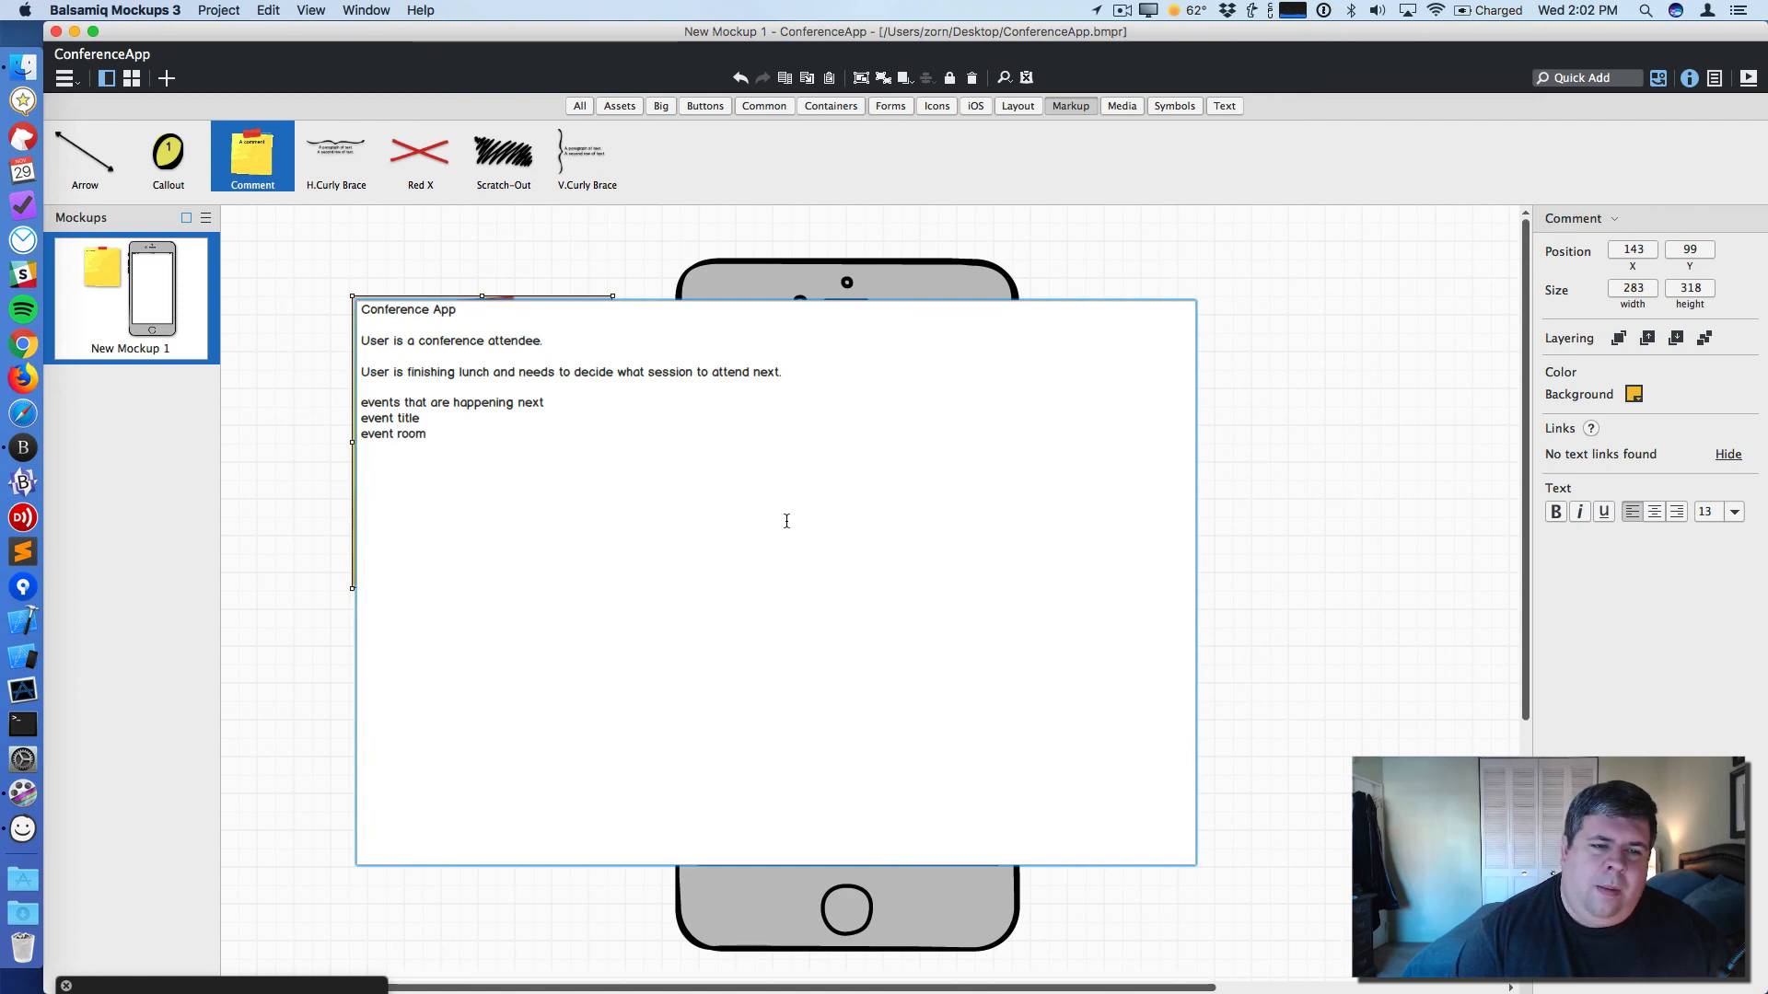
pyautogui.write('event speakers')
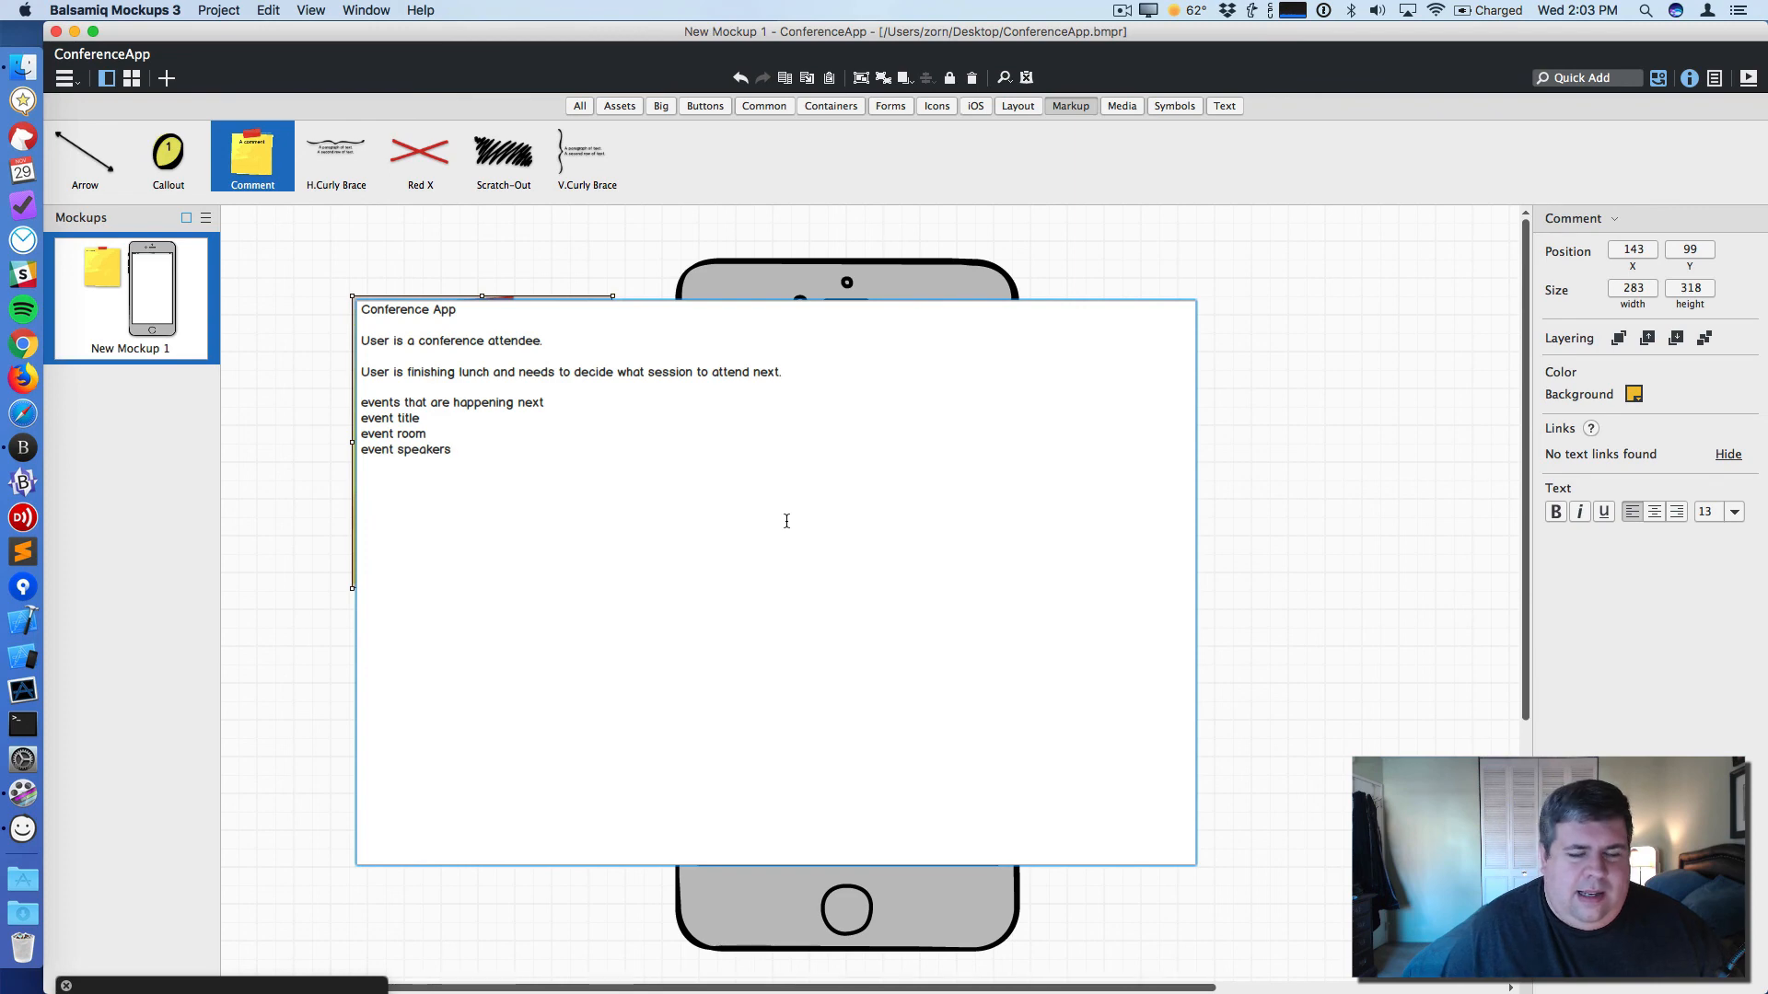
# - Change the last item to 'event speaker' and add an 'Edgecases:' heading after a blank line
pyautogui.press('Return')
pyautogui.press('Return')
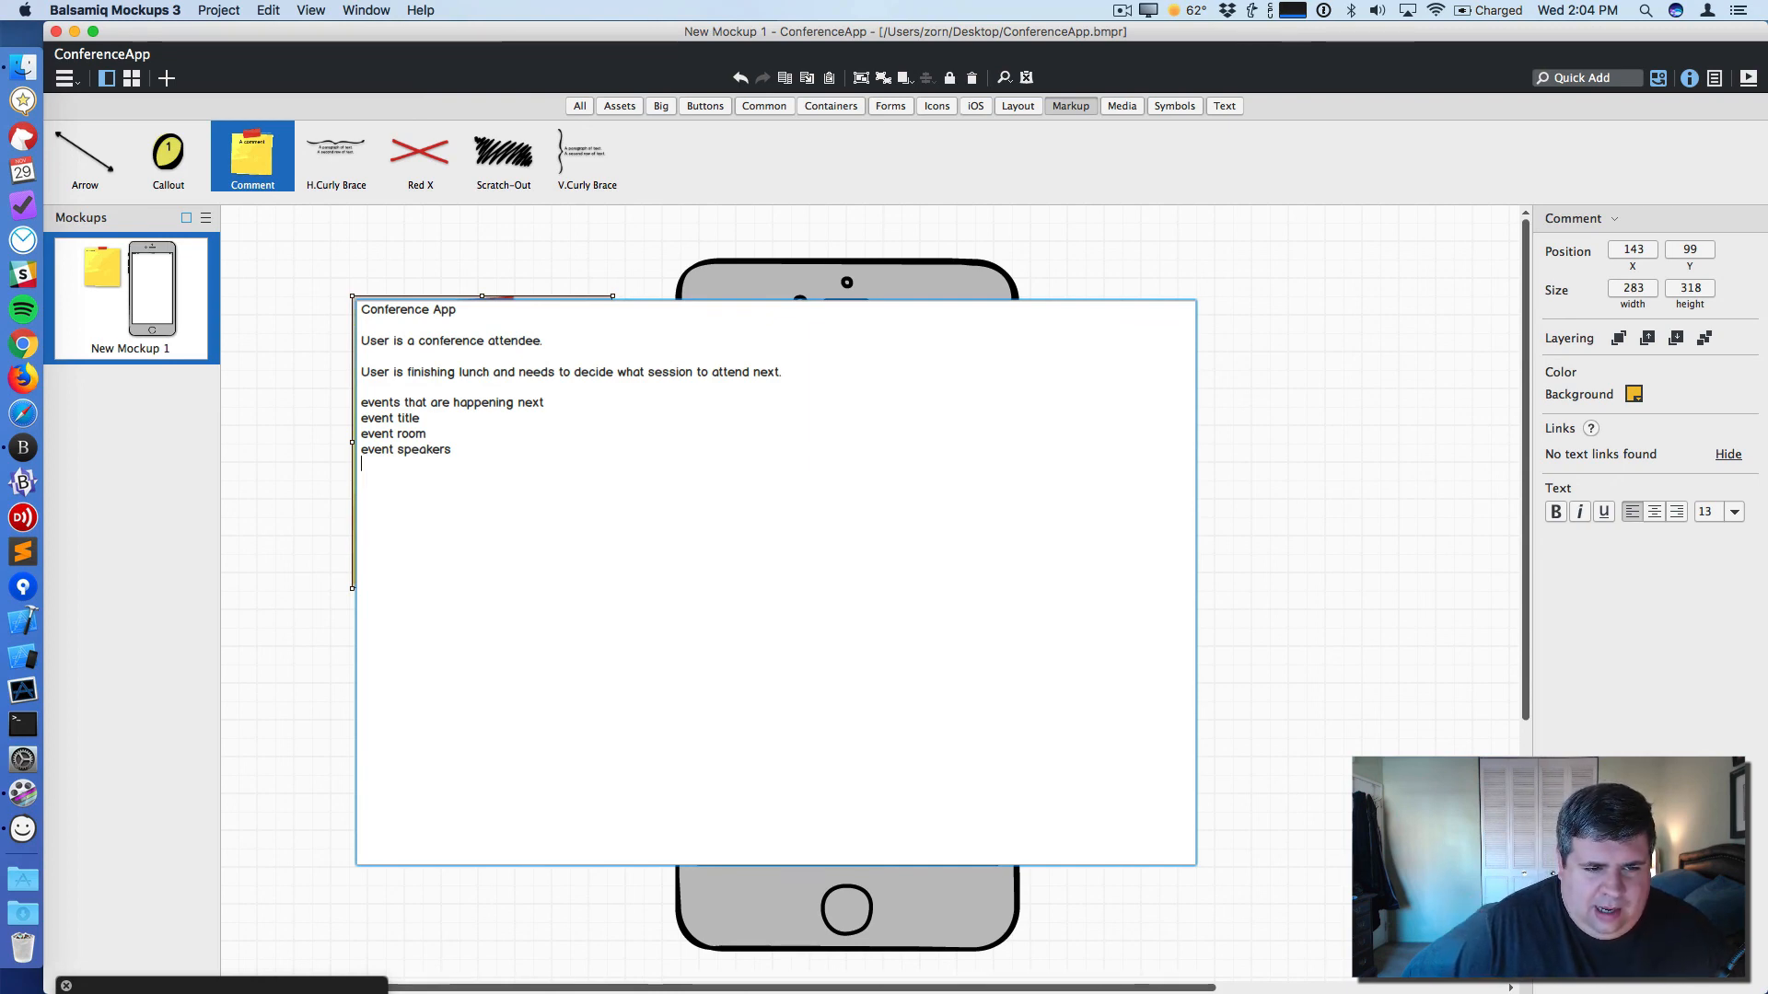
pyautogui.press('BackSpace')
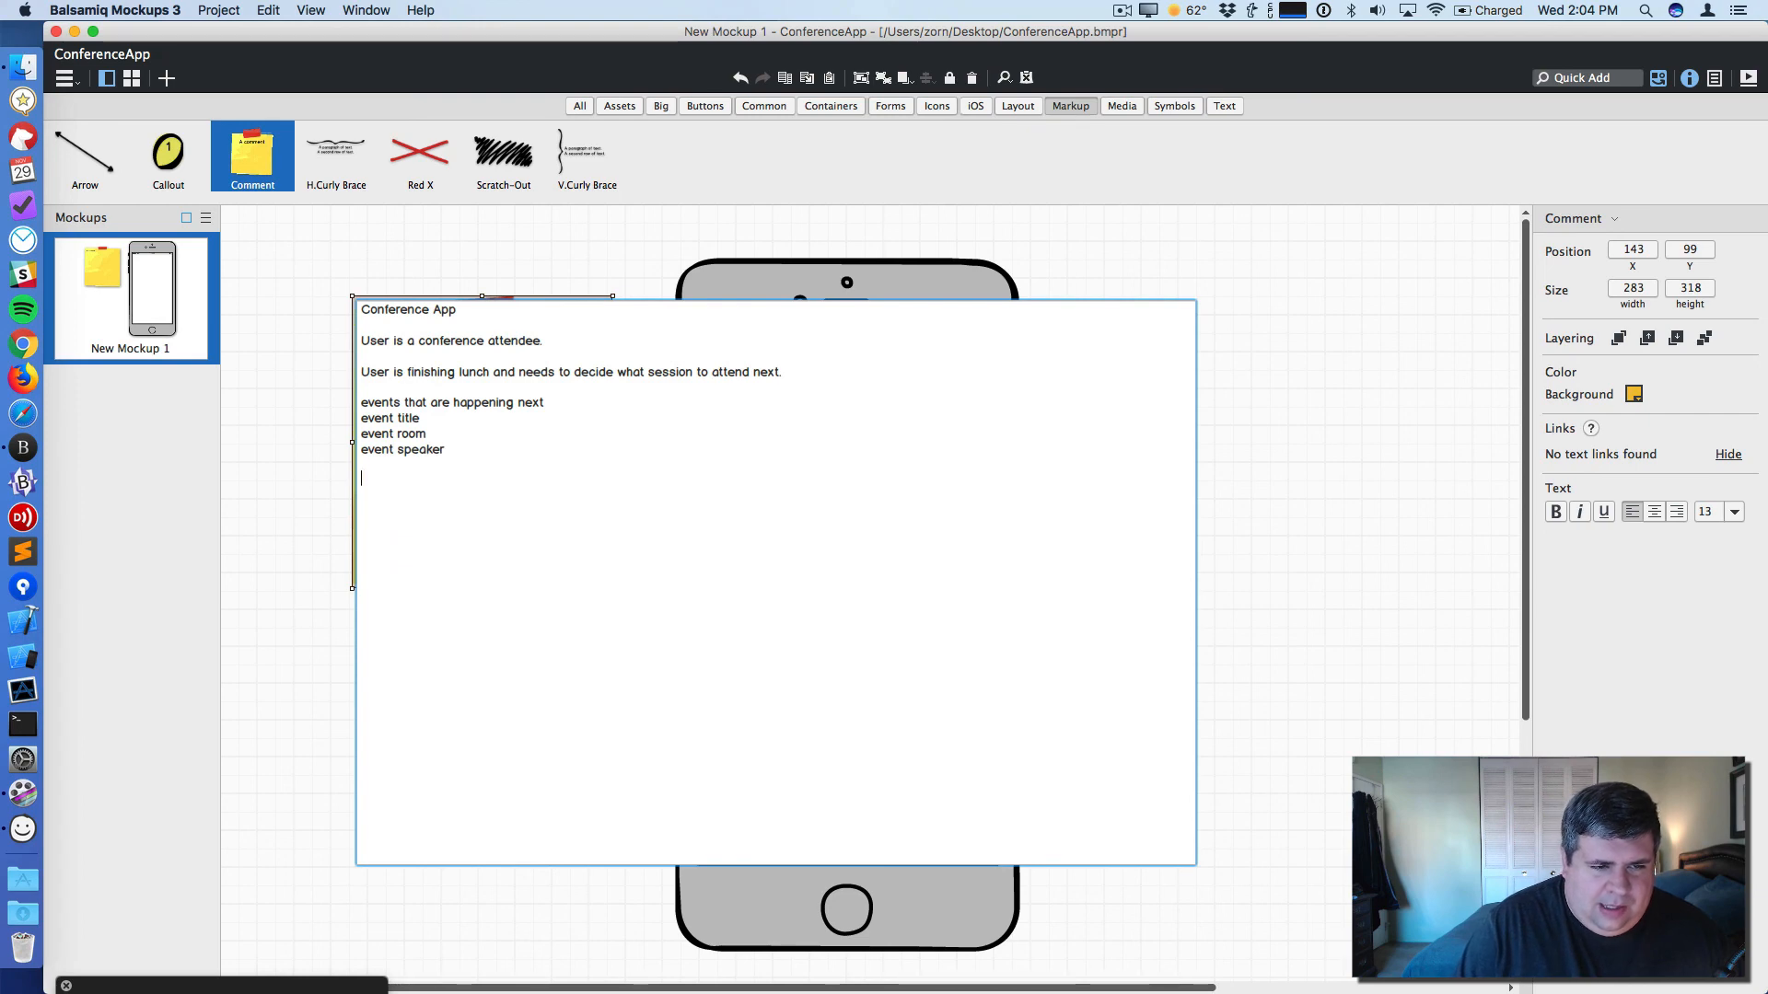
pyautogui.write('Edgecases')
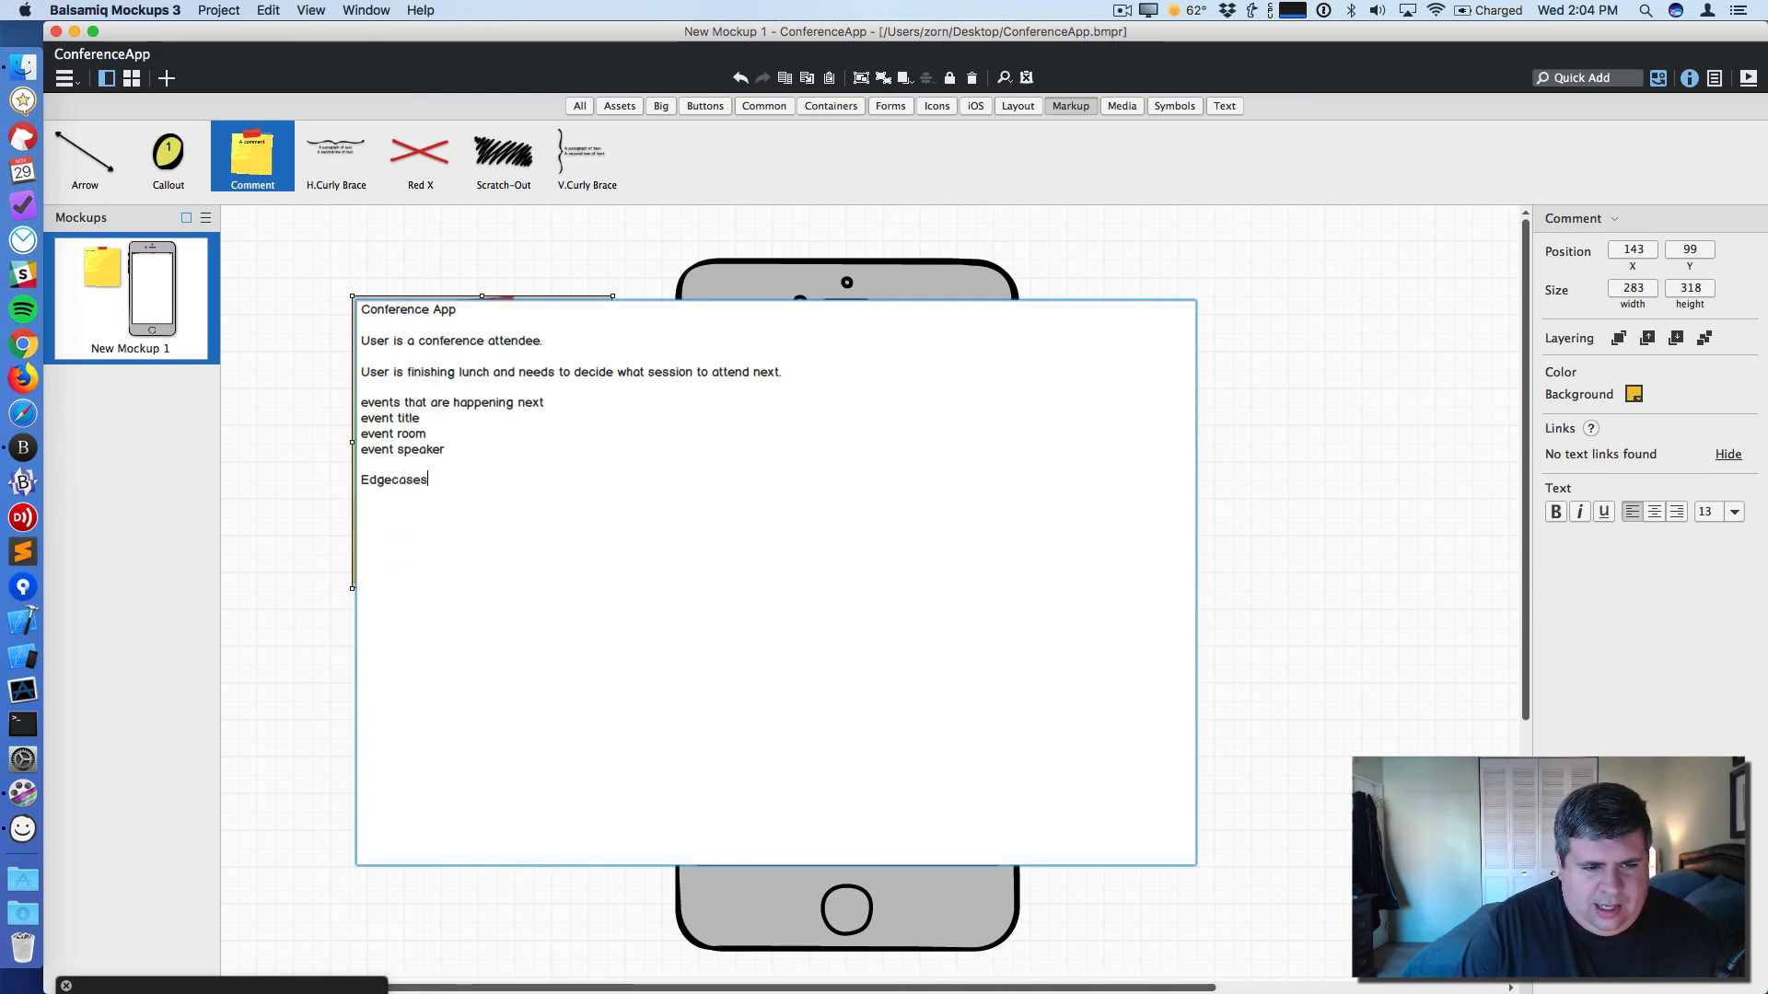
pyautogui.write(': * Multiple Spea')
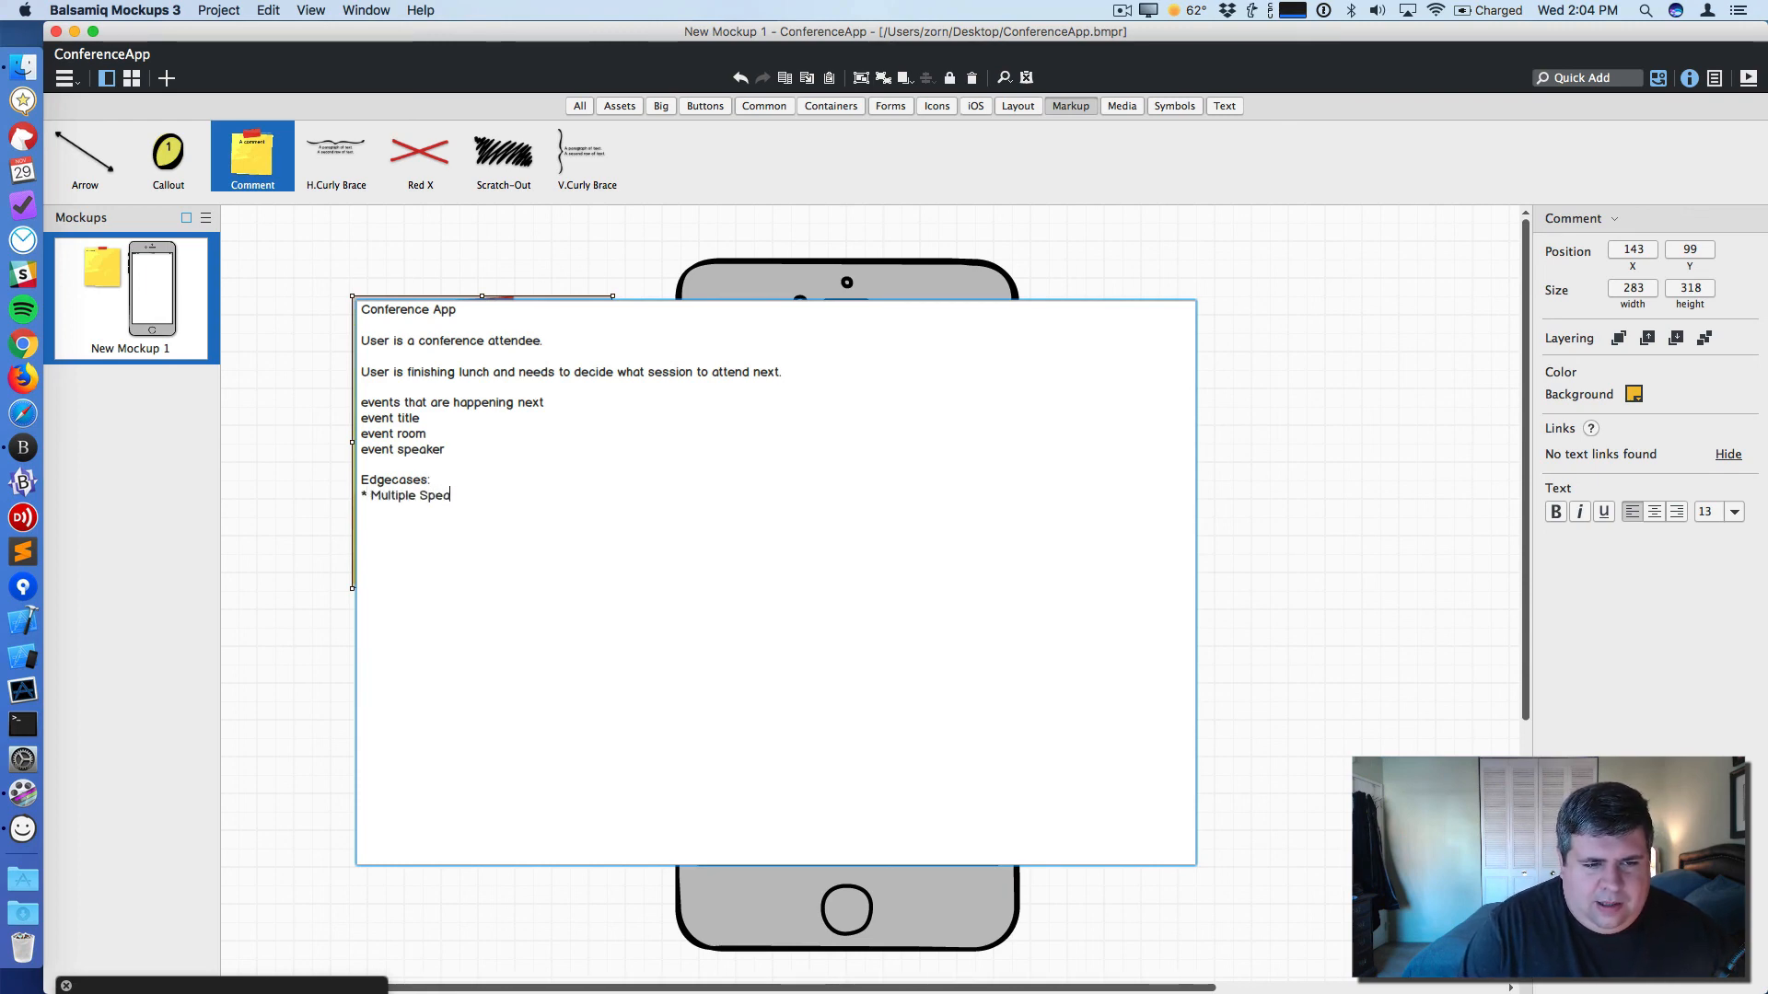
pyautogui.write('kers * ')
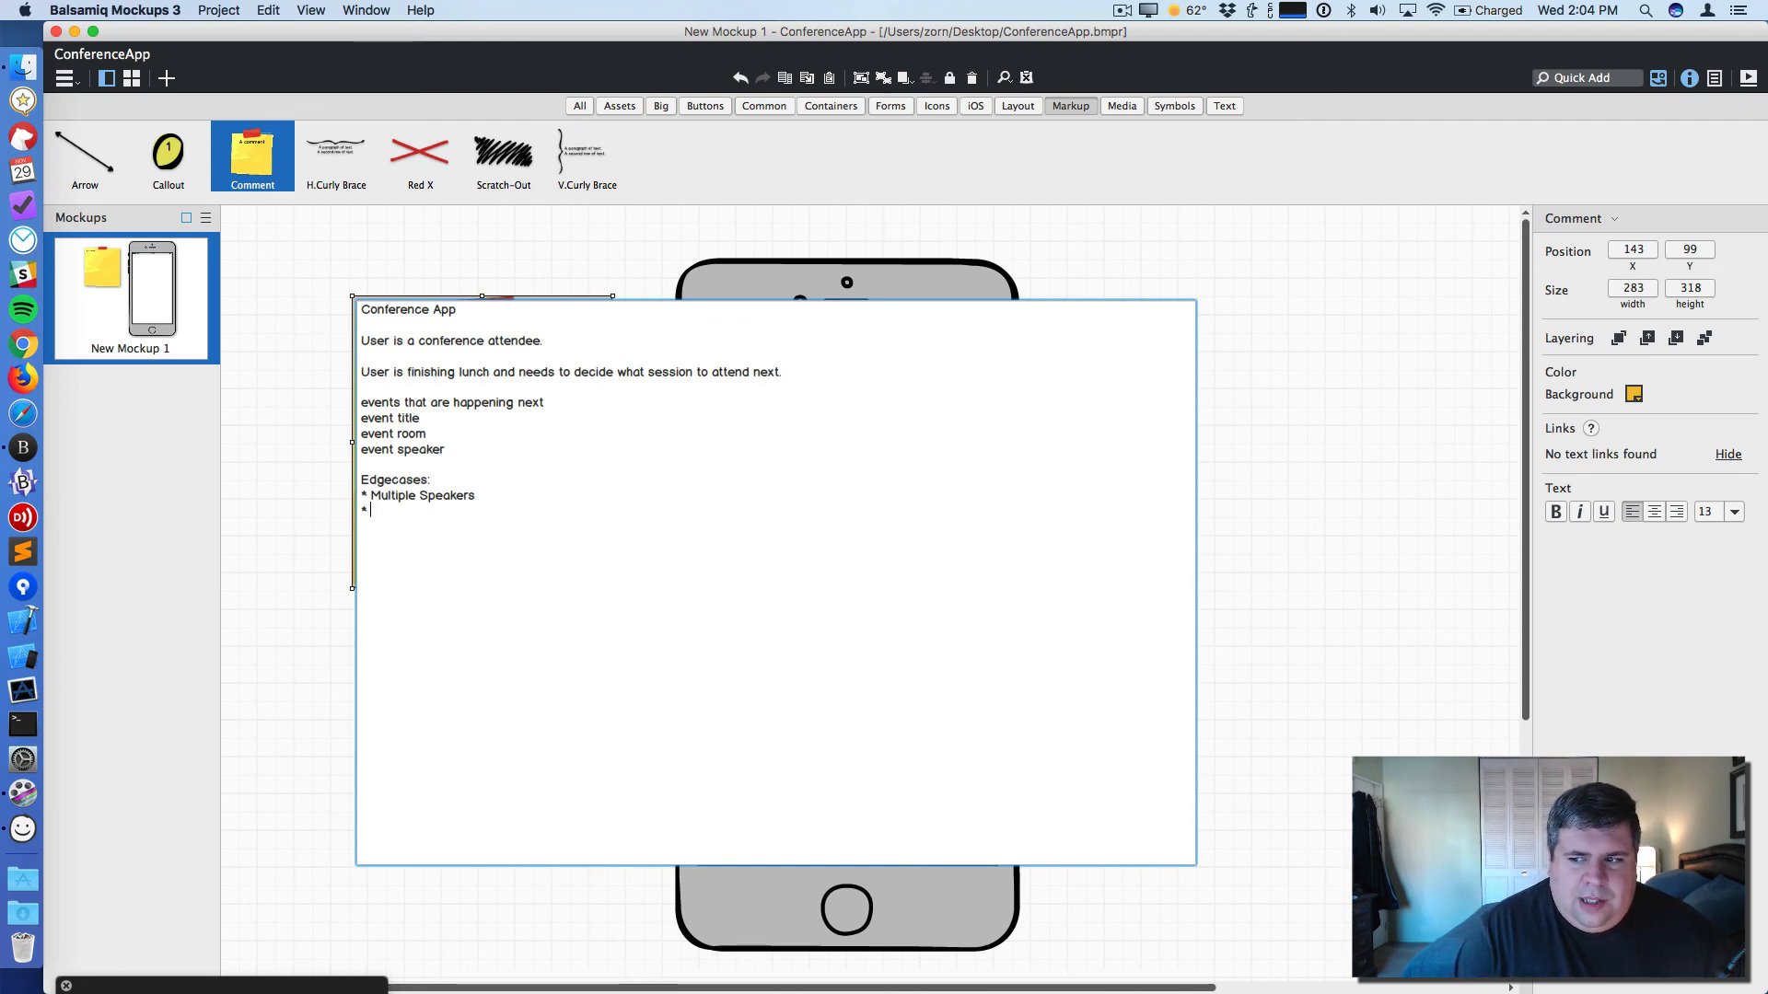
pyautogui.write('Events spa')
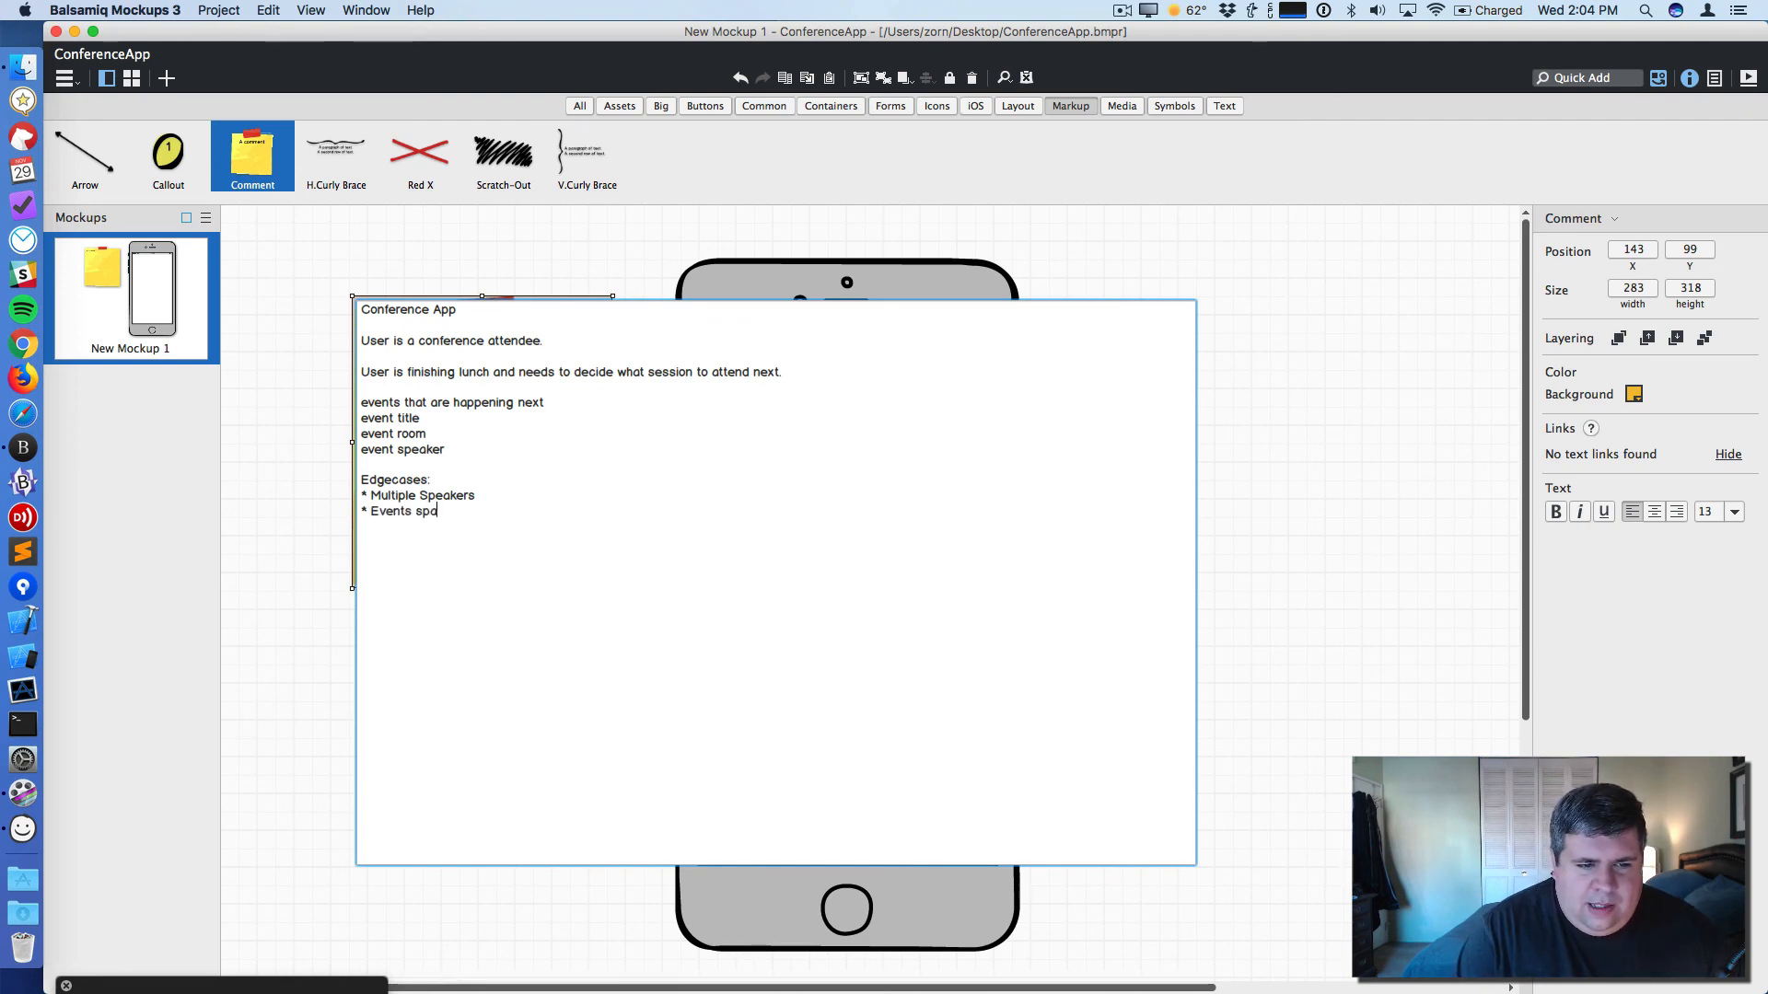
pyautogui.write('nning multiple')
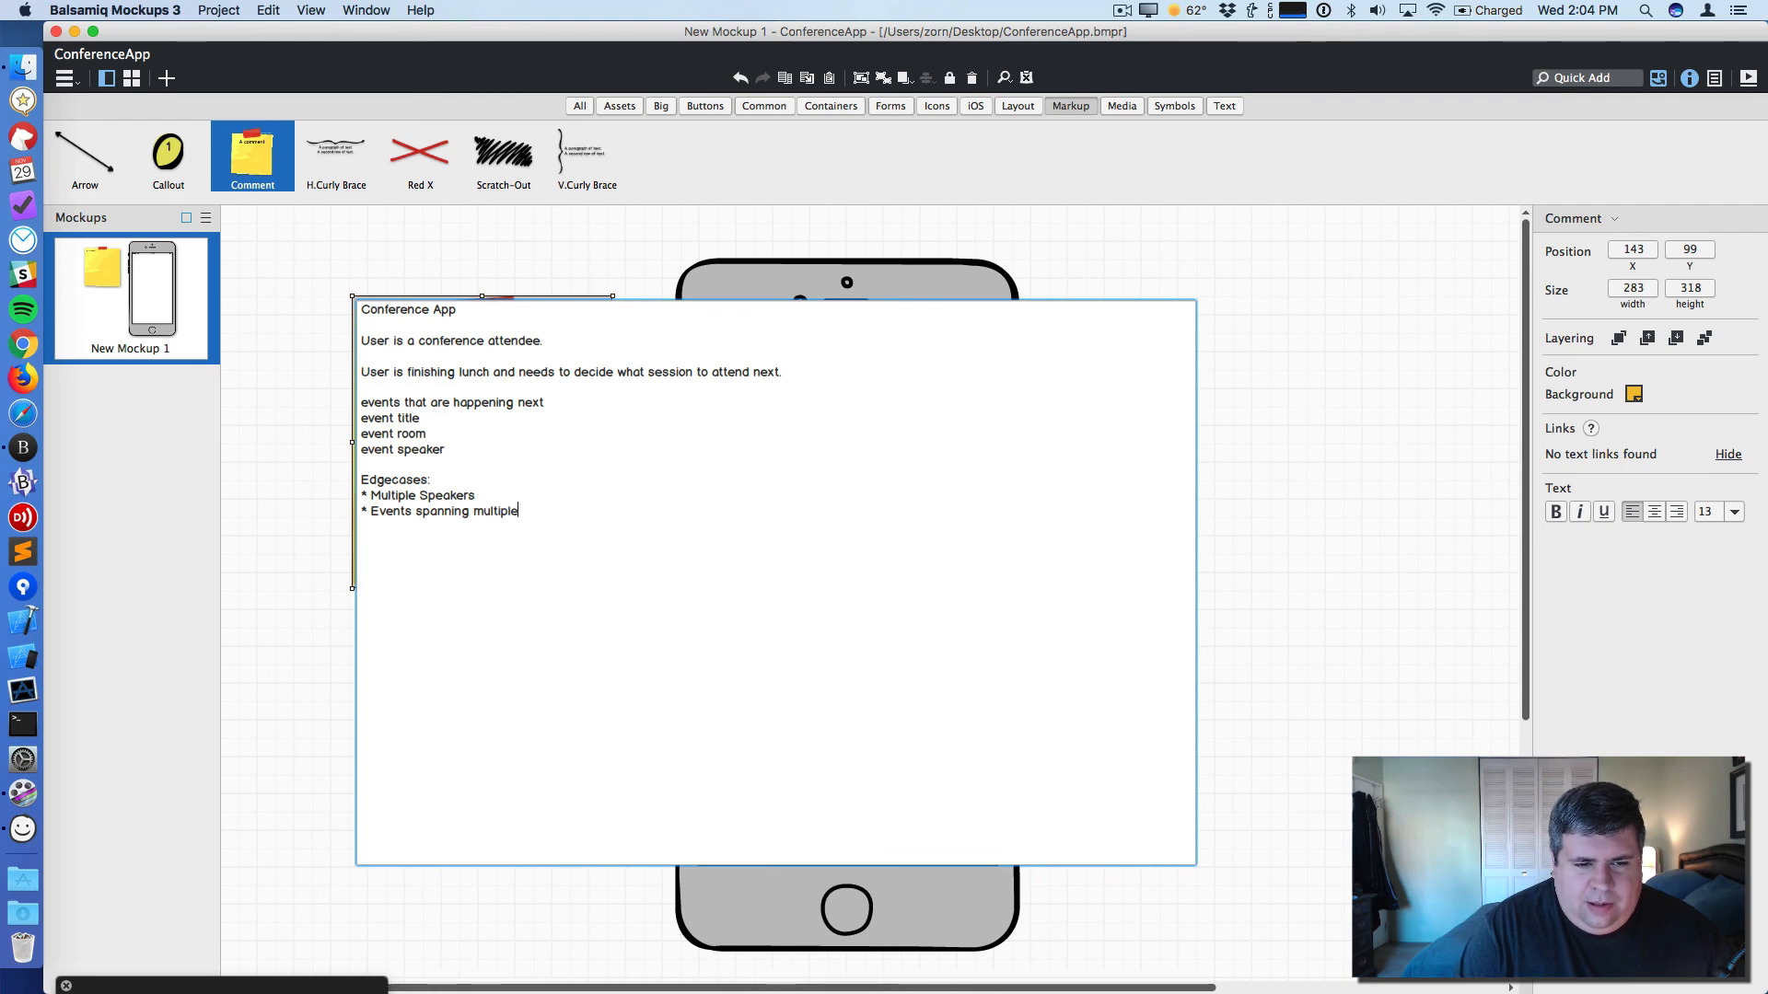
pyautogui.write(' time slots')
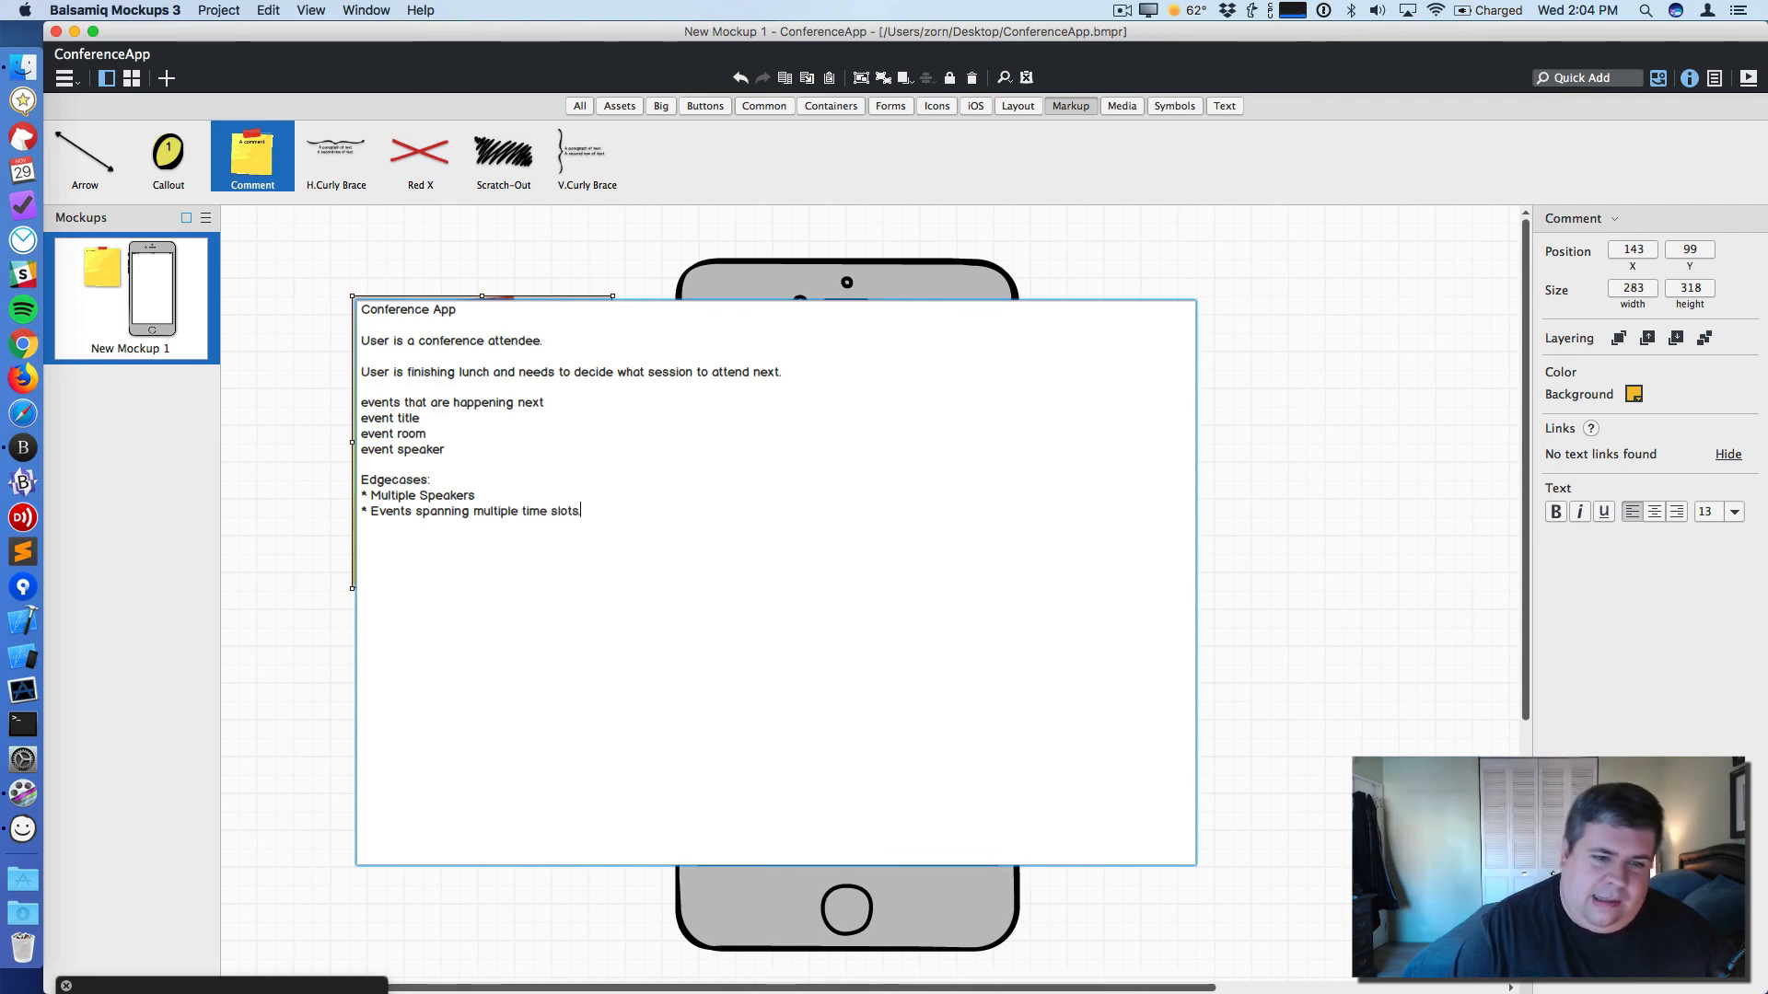
pyautogui.write('.')
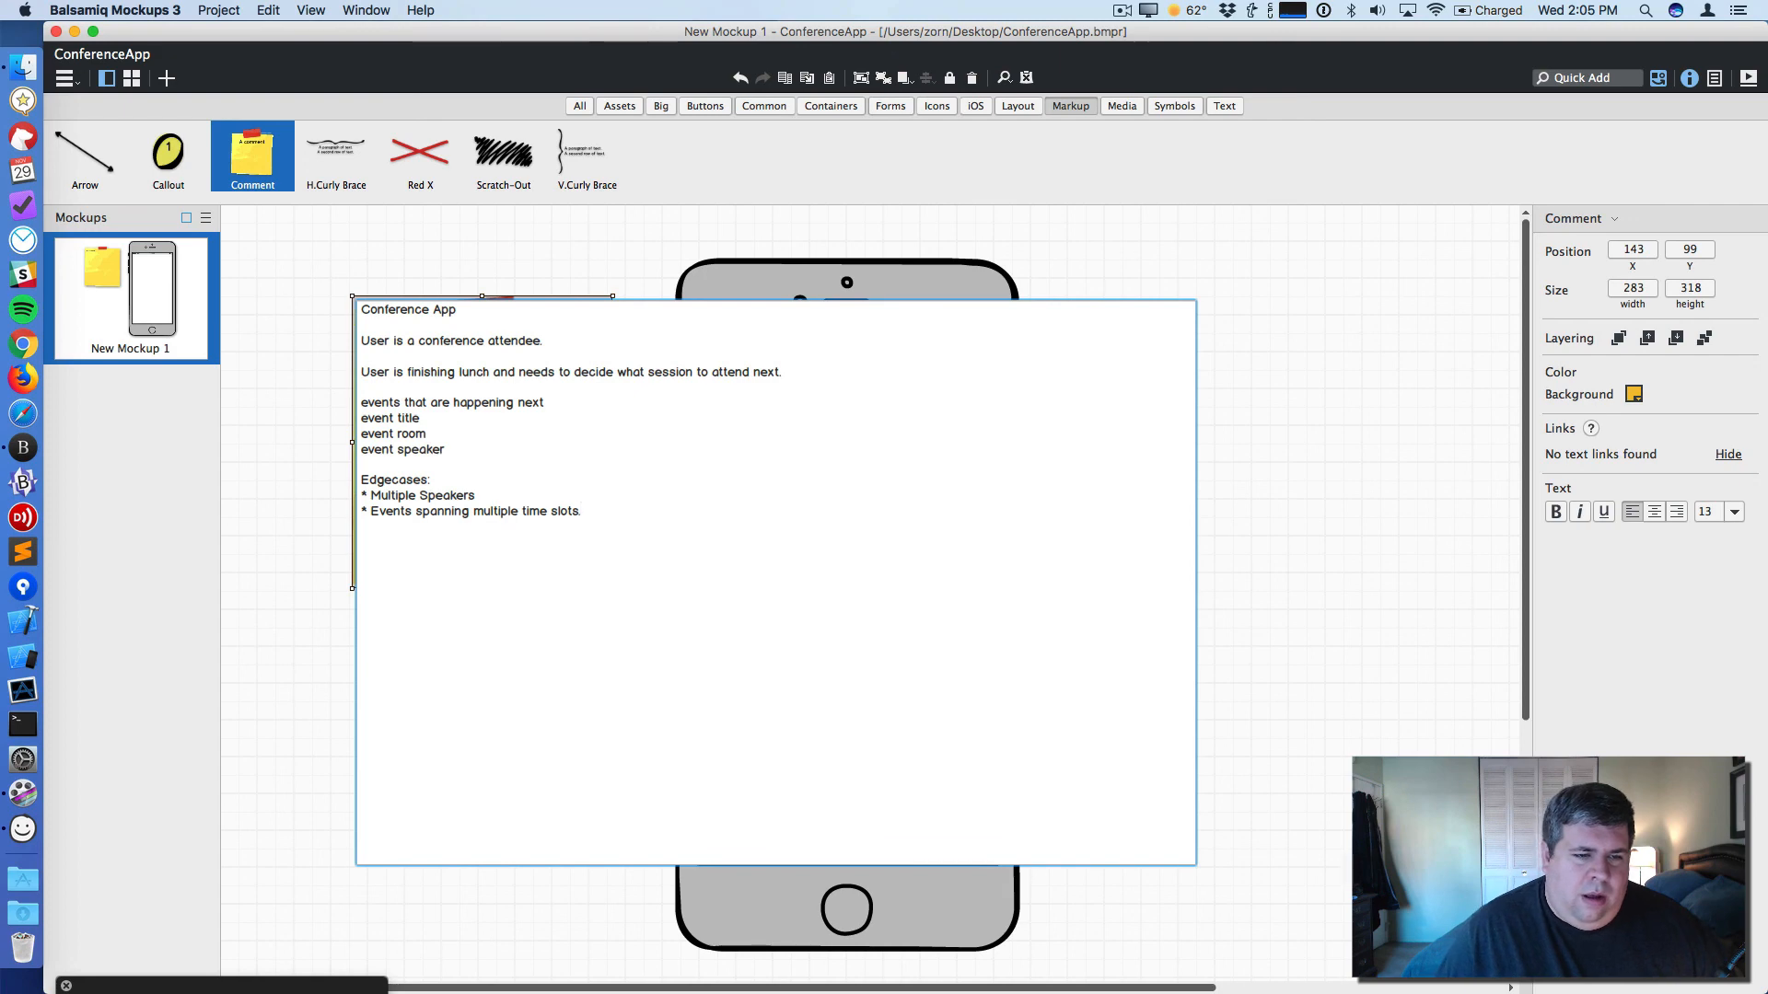
# - Finish editing the comment and resize it to about 316 by 358 so it sits beside the iPhone
pyautogui.click(310, 623)
pyautogui.click(423, 644)
pyautogui.click(580, 572)
pyautogui.moveTo(613, 588); pyautogui.dragTo(644, 627)
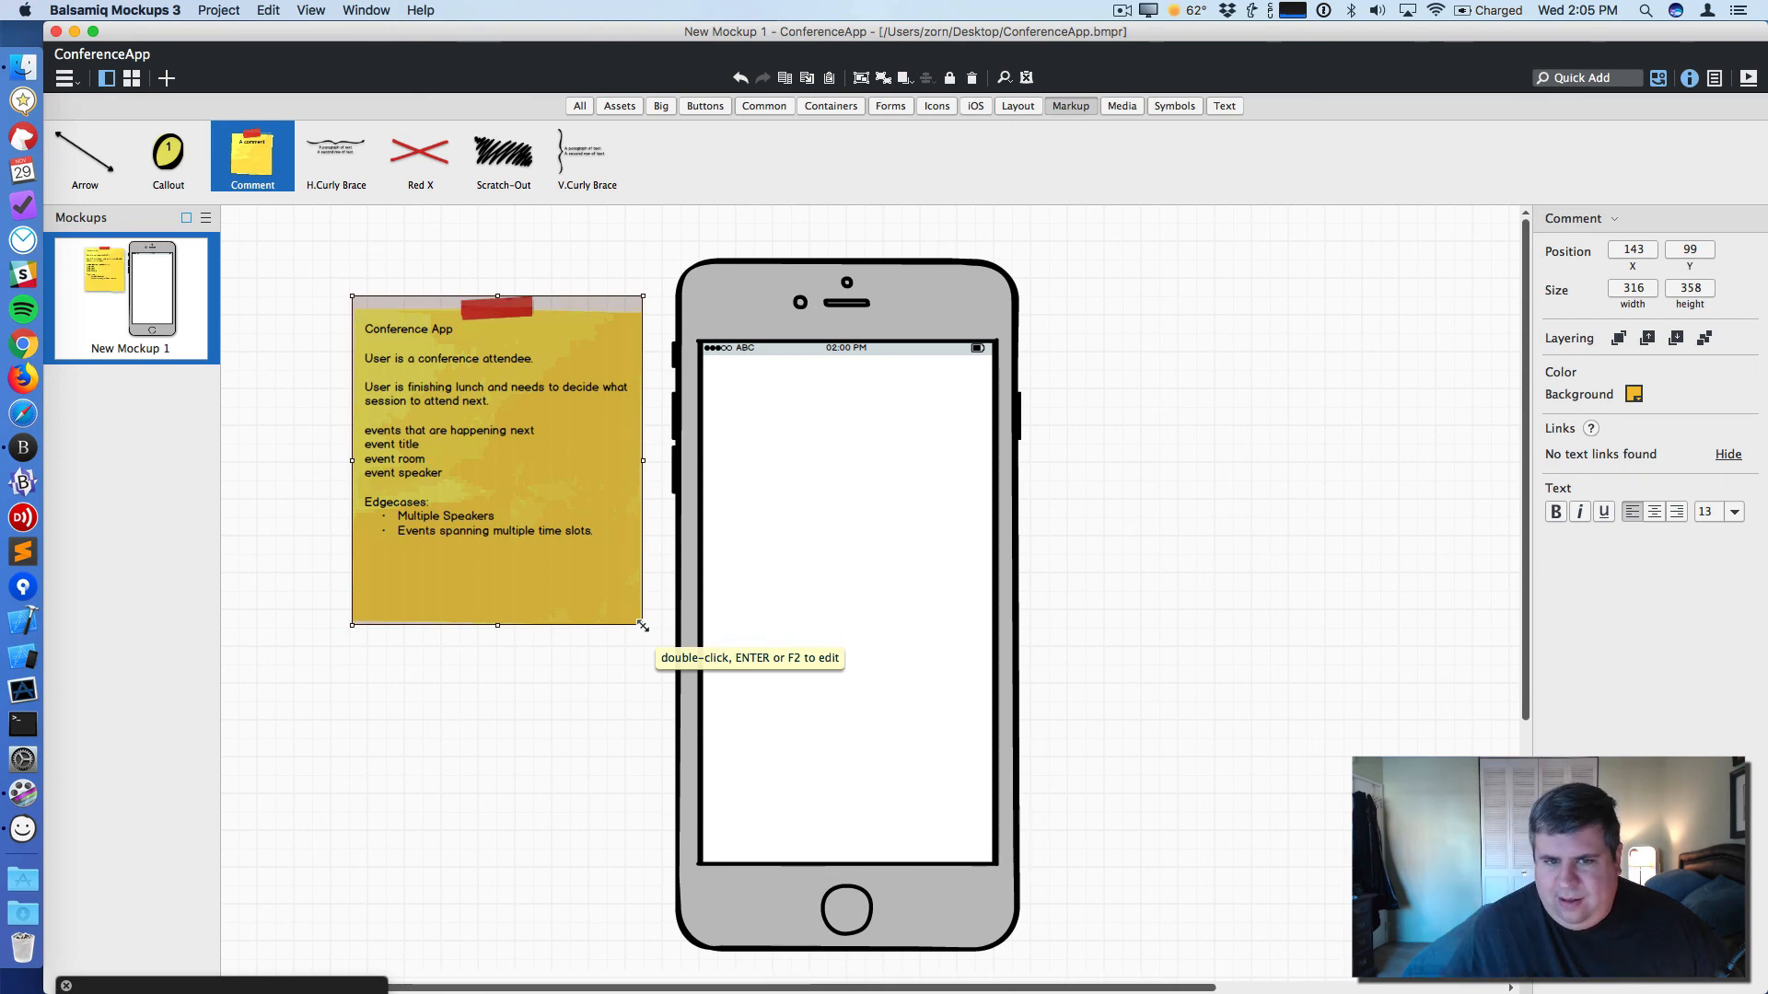
pyautogui.click(1176, 484)
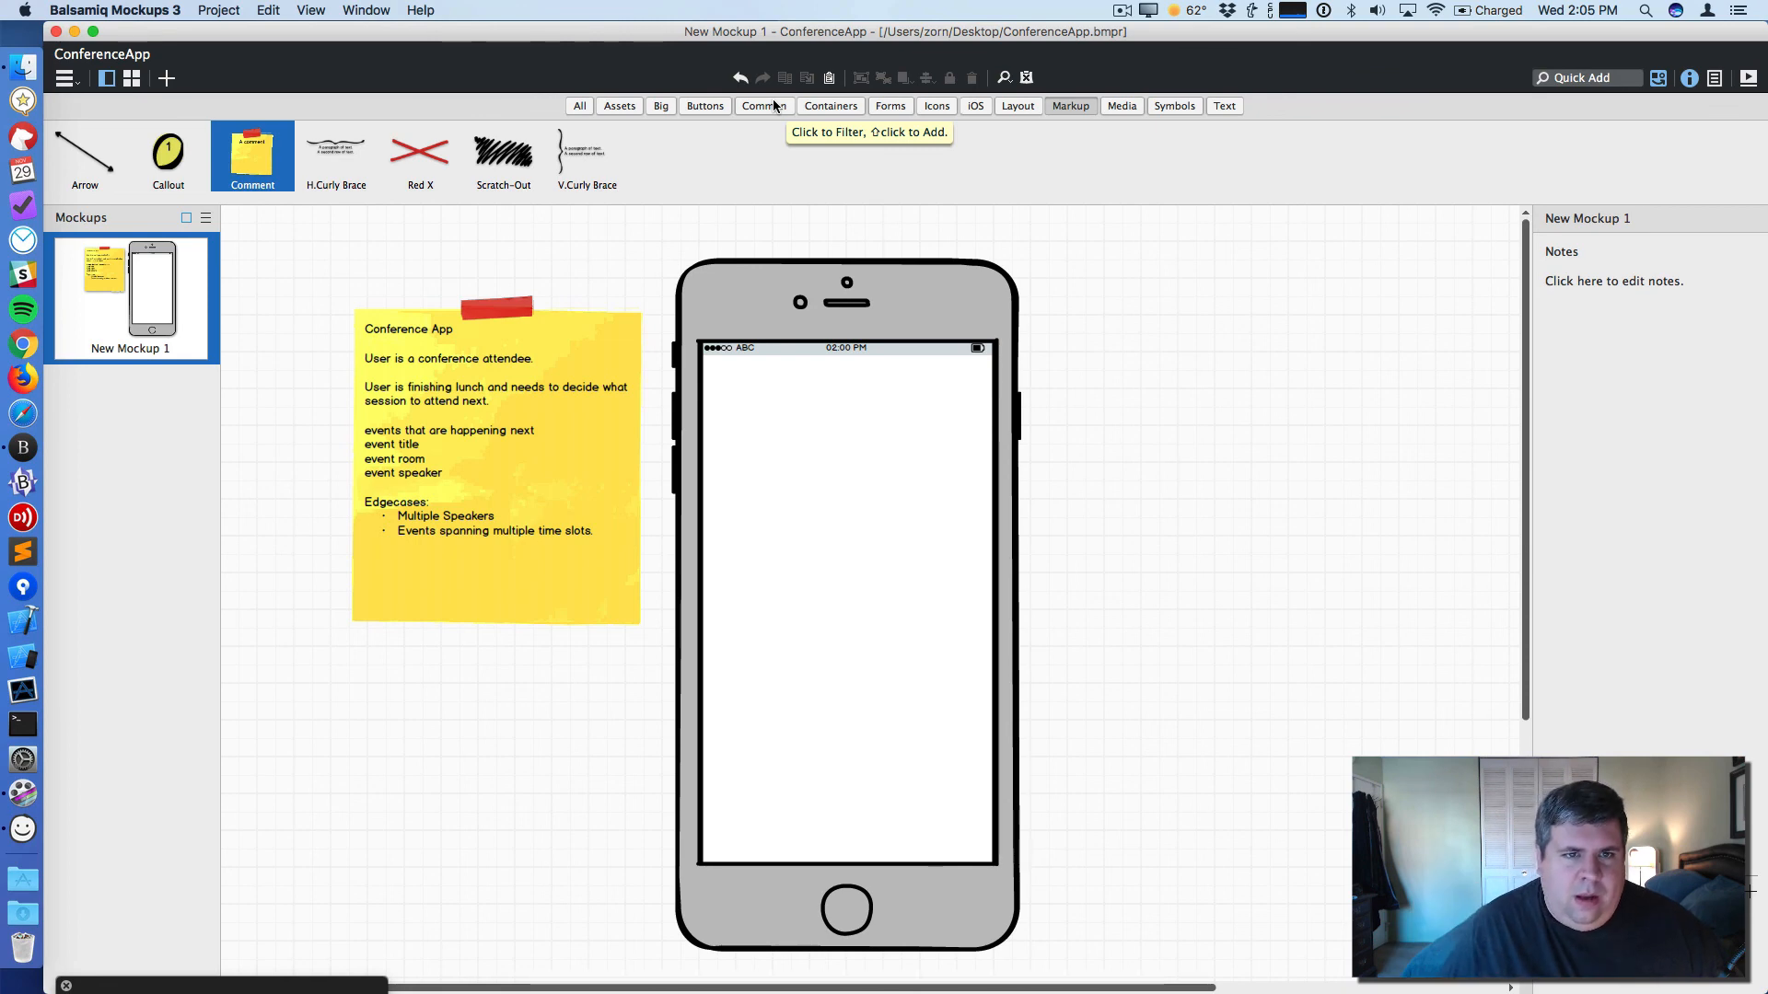
# - Place an iOS Menu component on the canvas to the right of the iPhone mockup as a reference
pyautogui.click(976, 107)
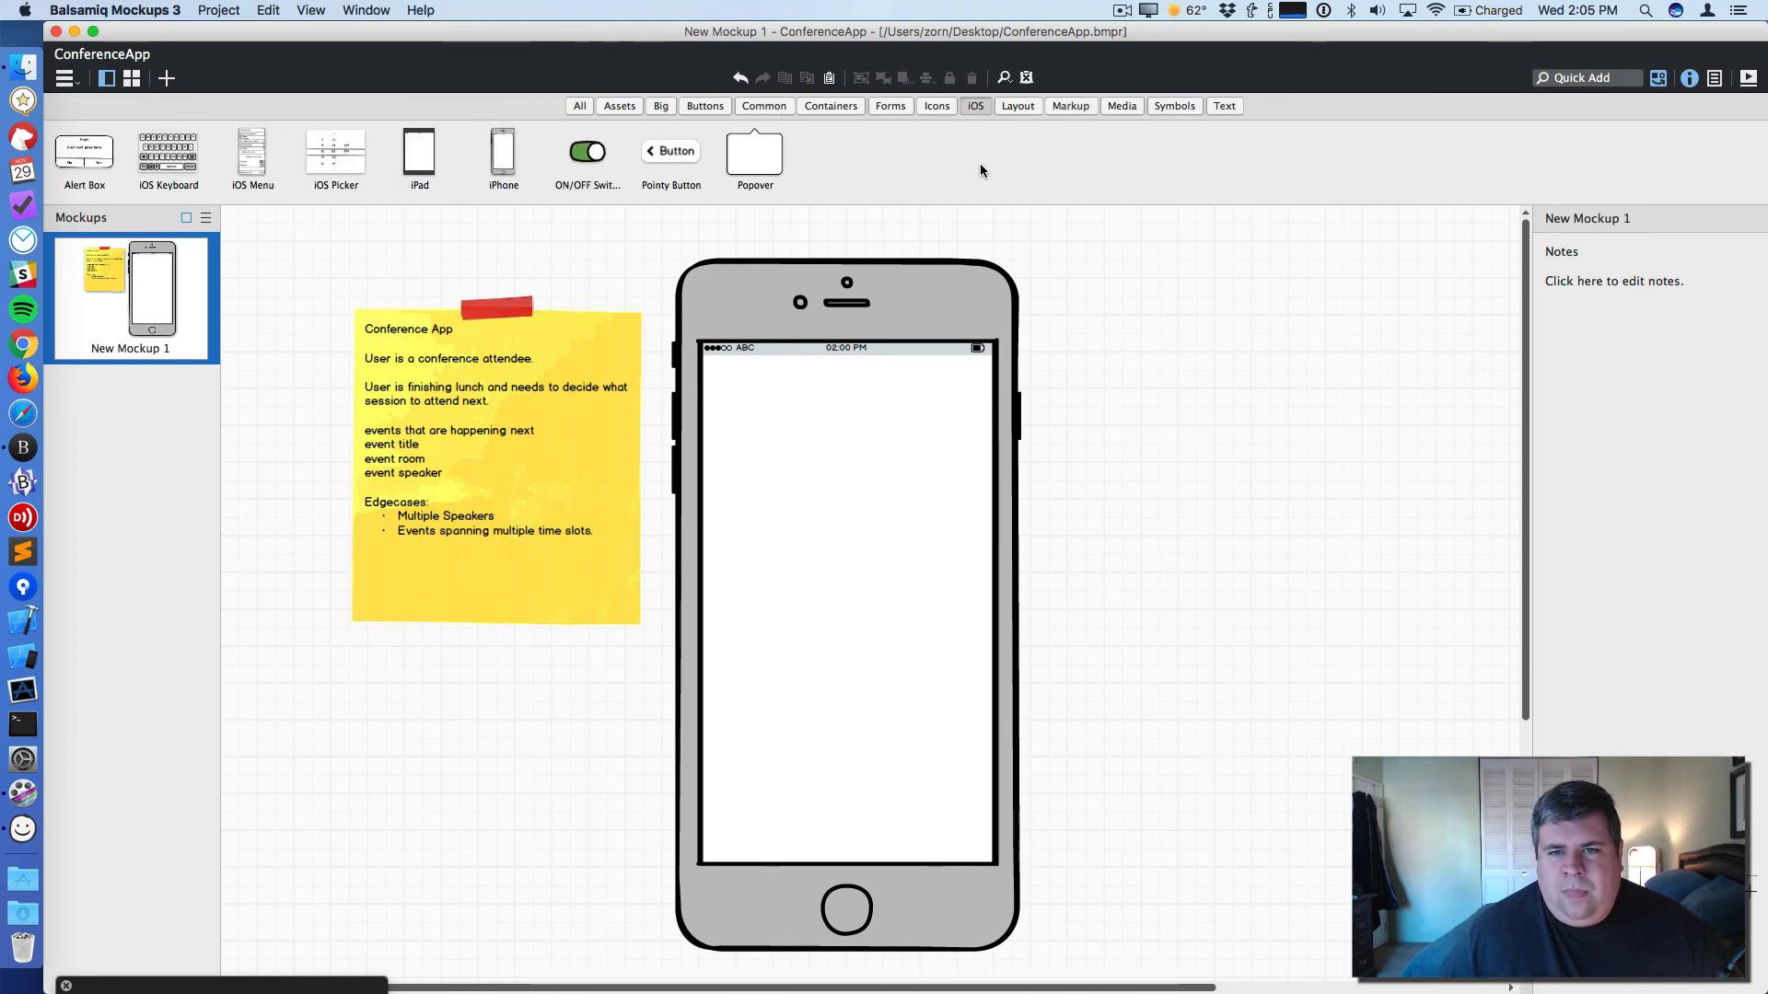
pyautogui.moveTo(254, 160); pyautogui.dragTo(1159, 396)
pyautogui.click(1121, 281)
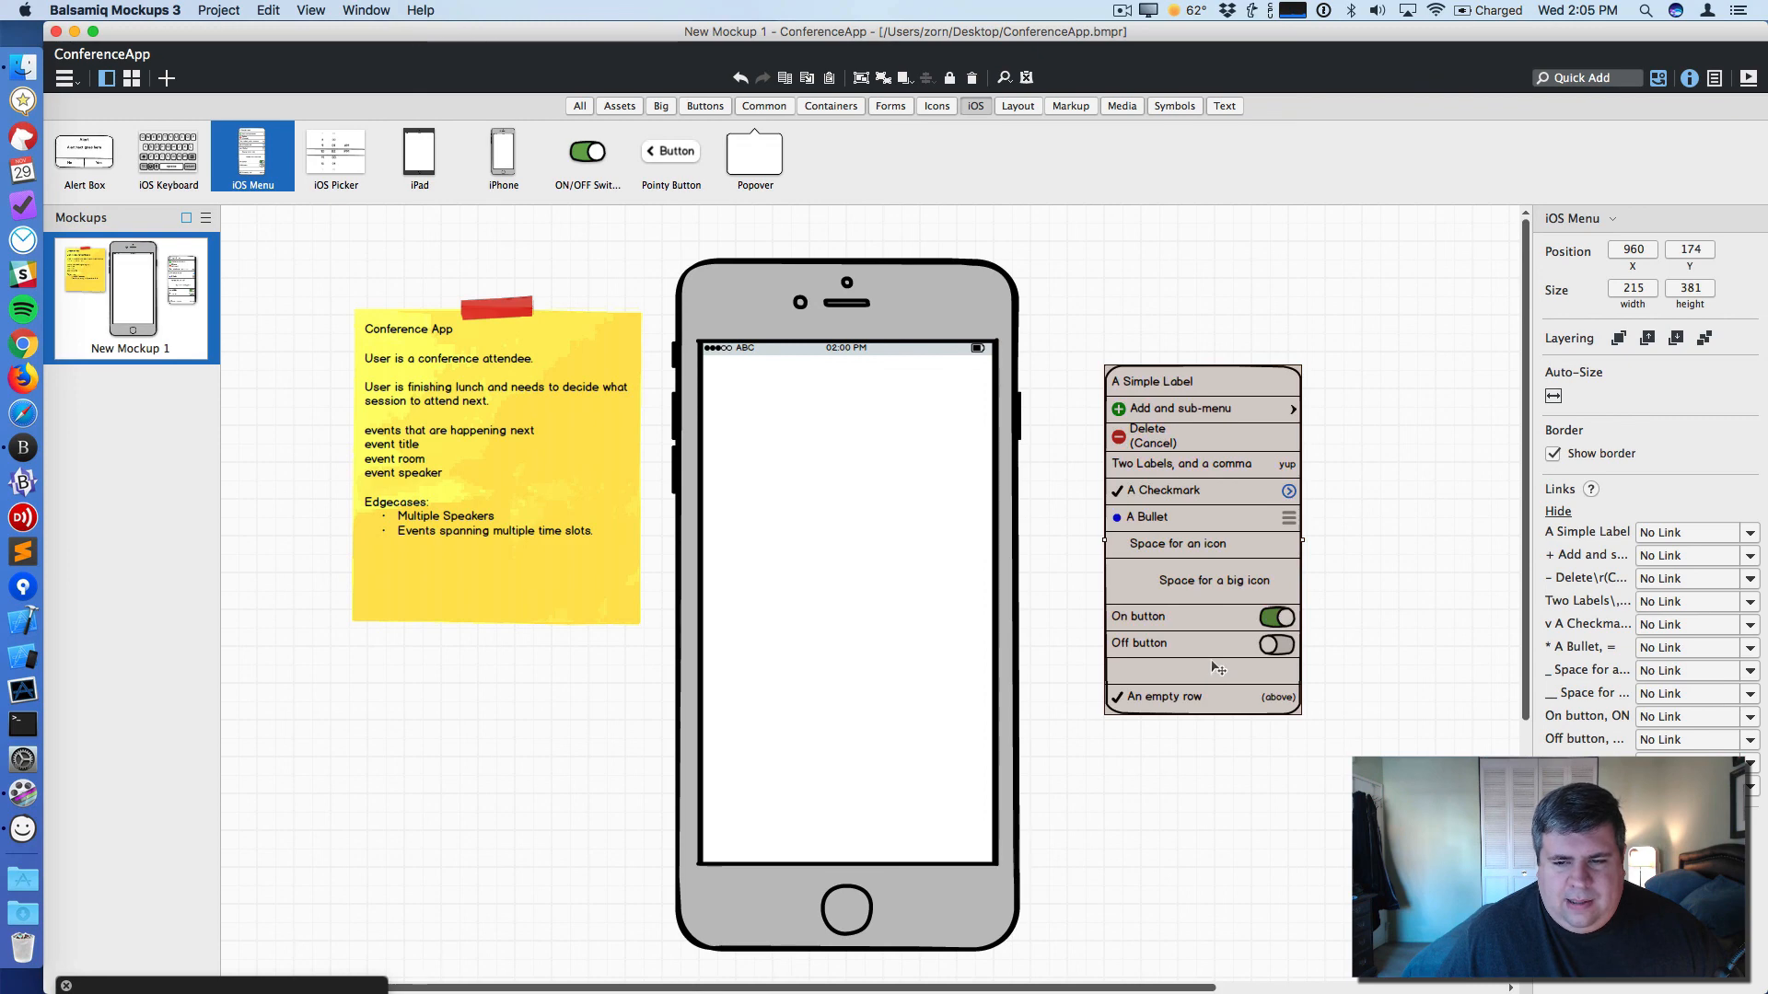
pyautogui.doubleClick(1169, 382)
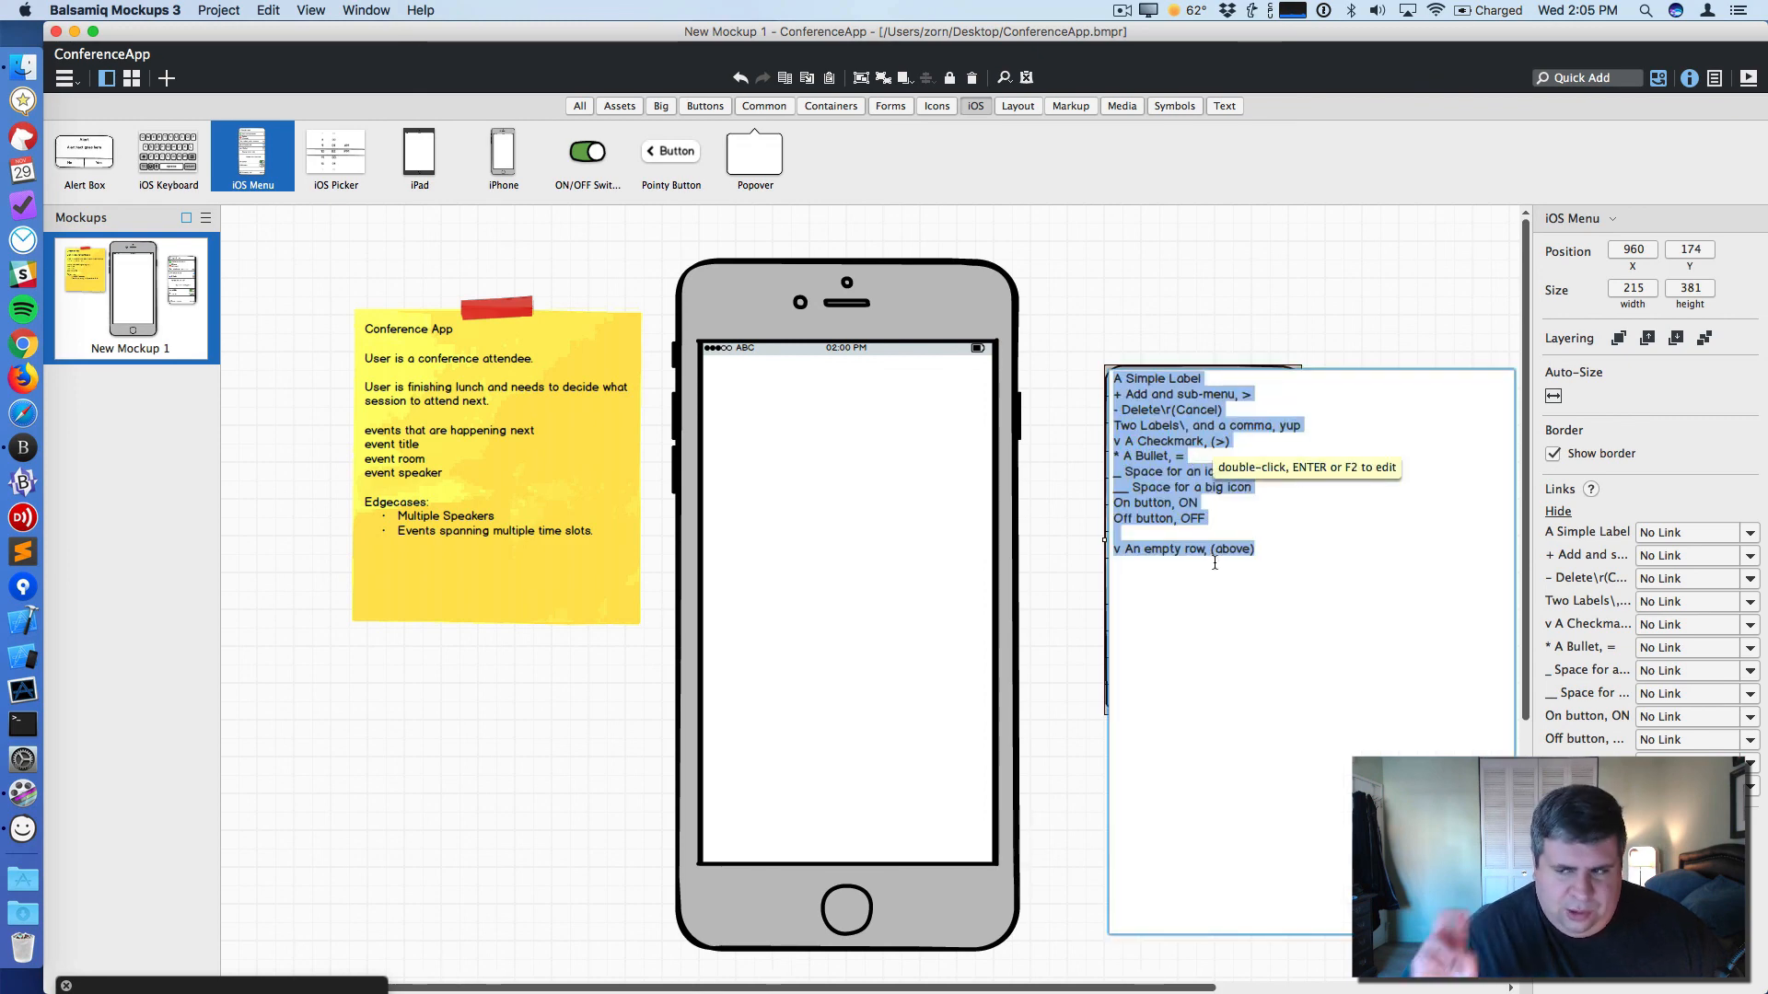
pyautogui.click(1175, 352)
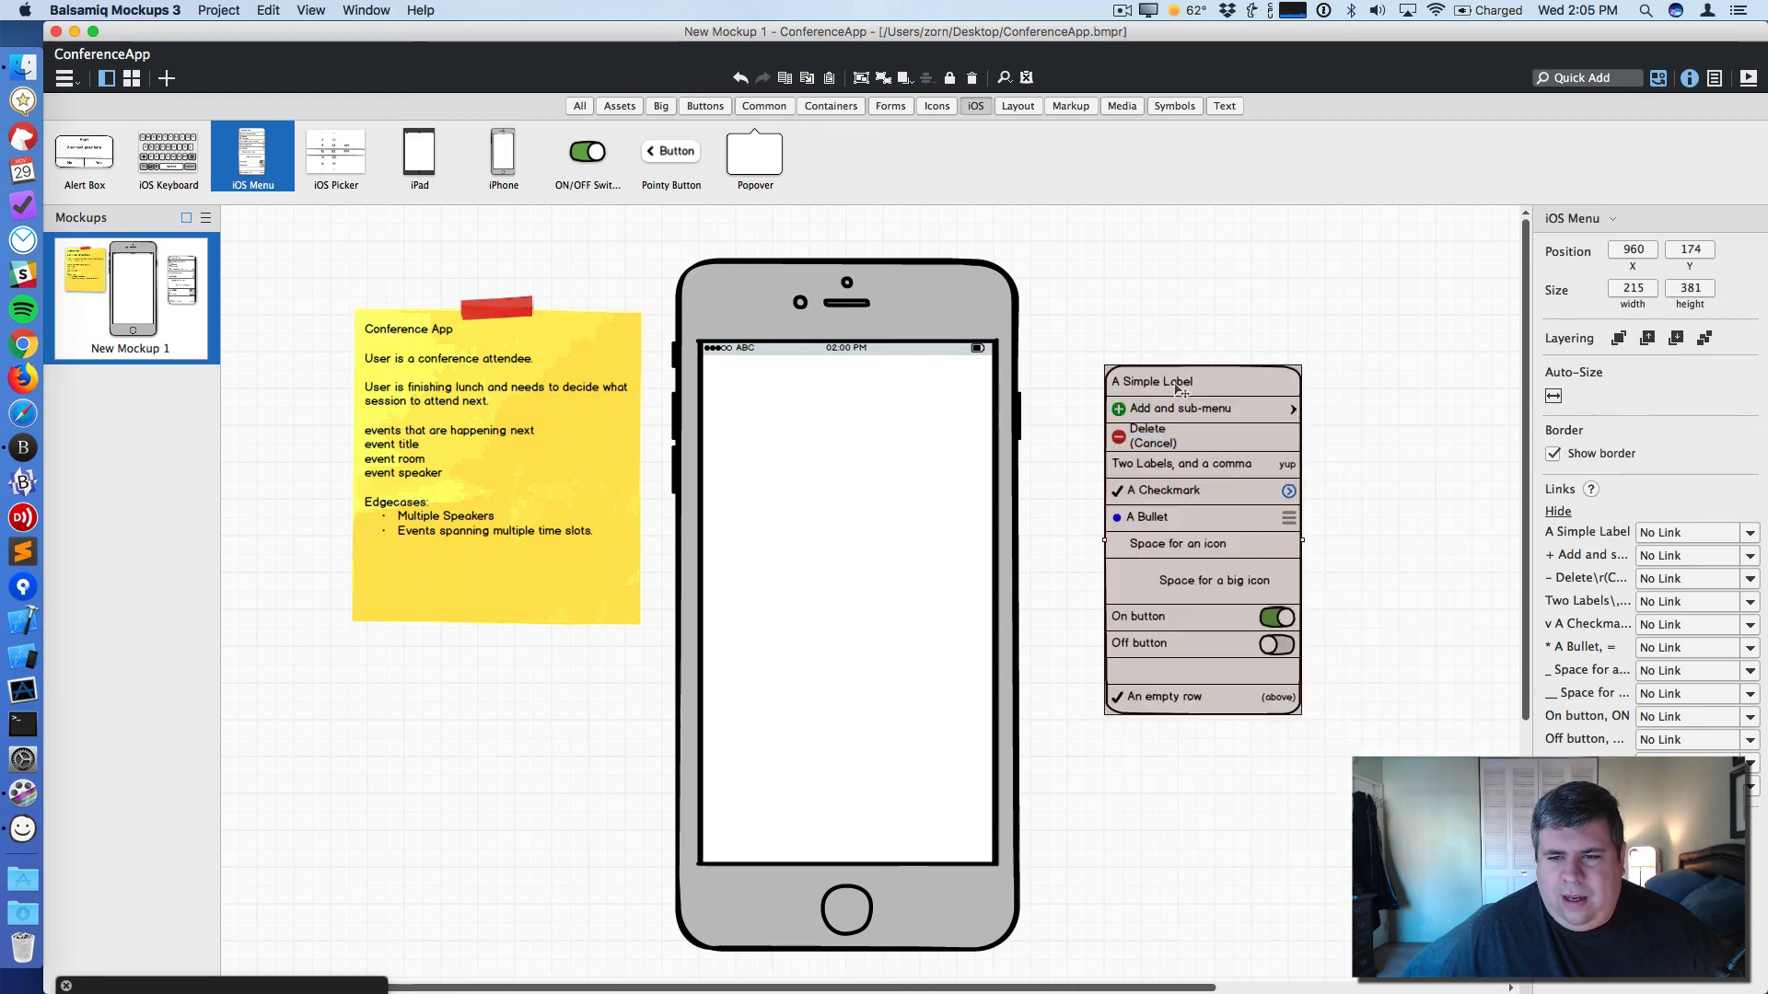
pyautogui.moveTo(1174, 383); pyautogui.dragTo(1231, 329)
pyautogui.click(1081, 440)
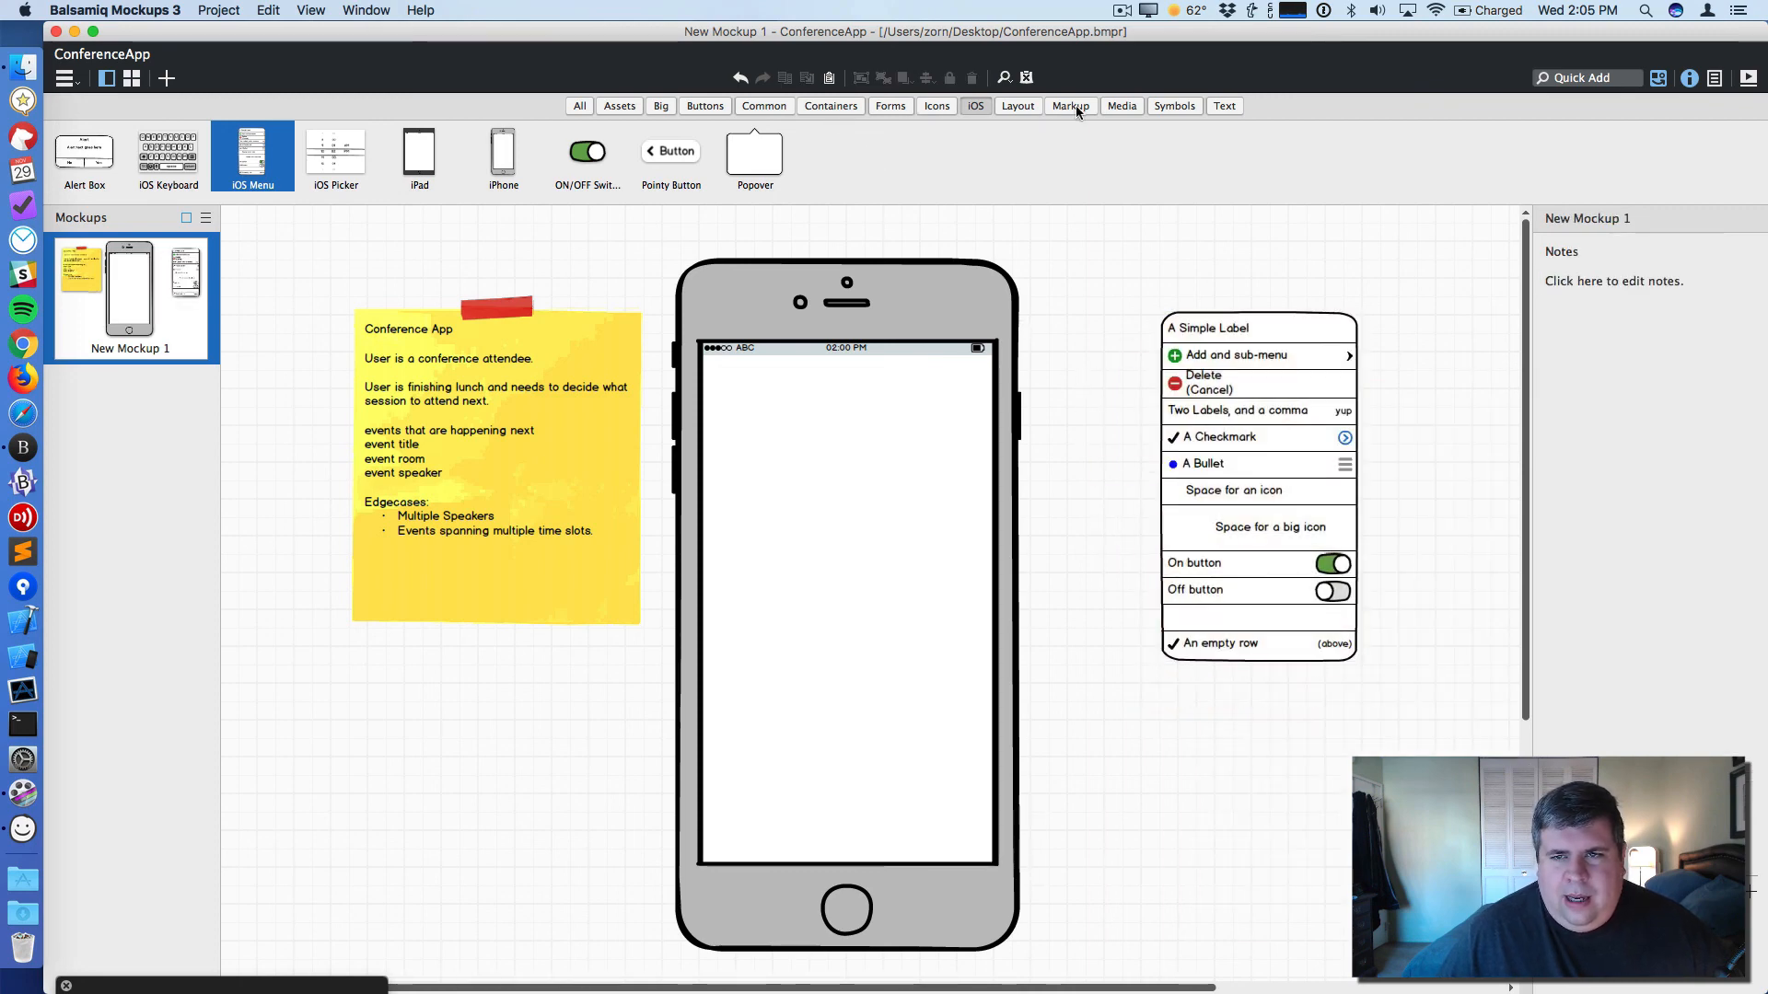
# - Add a text Label and a horizontal rule (H.Rule) onto the iPhone screen
pyautogui.click(1213, 105)
pyautogui.moveTo(495, 156); pyautogui.dragTo(844, 462)
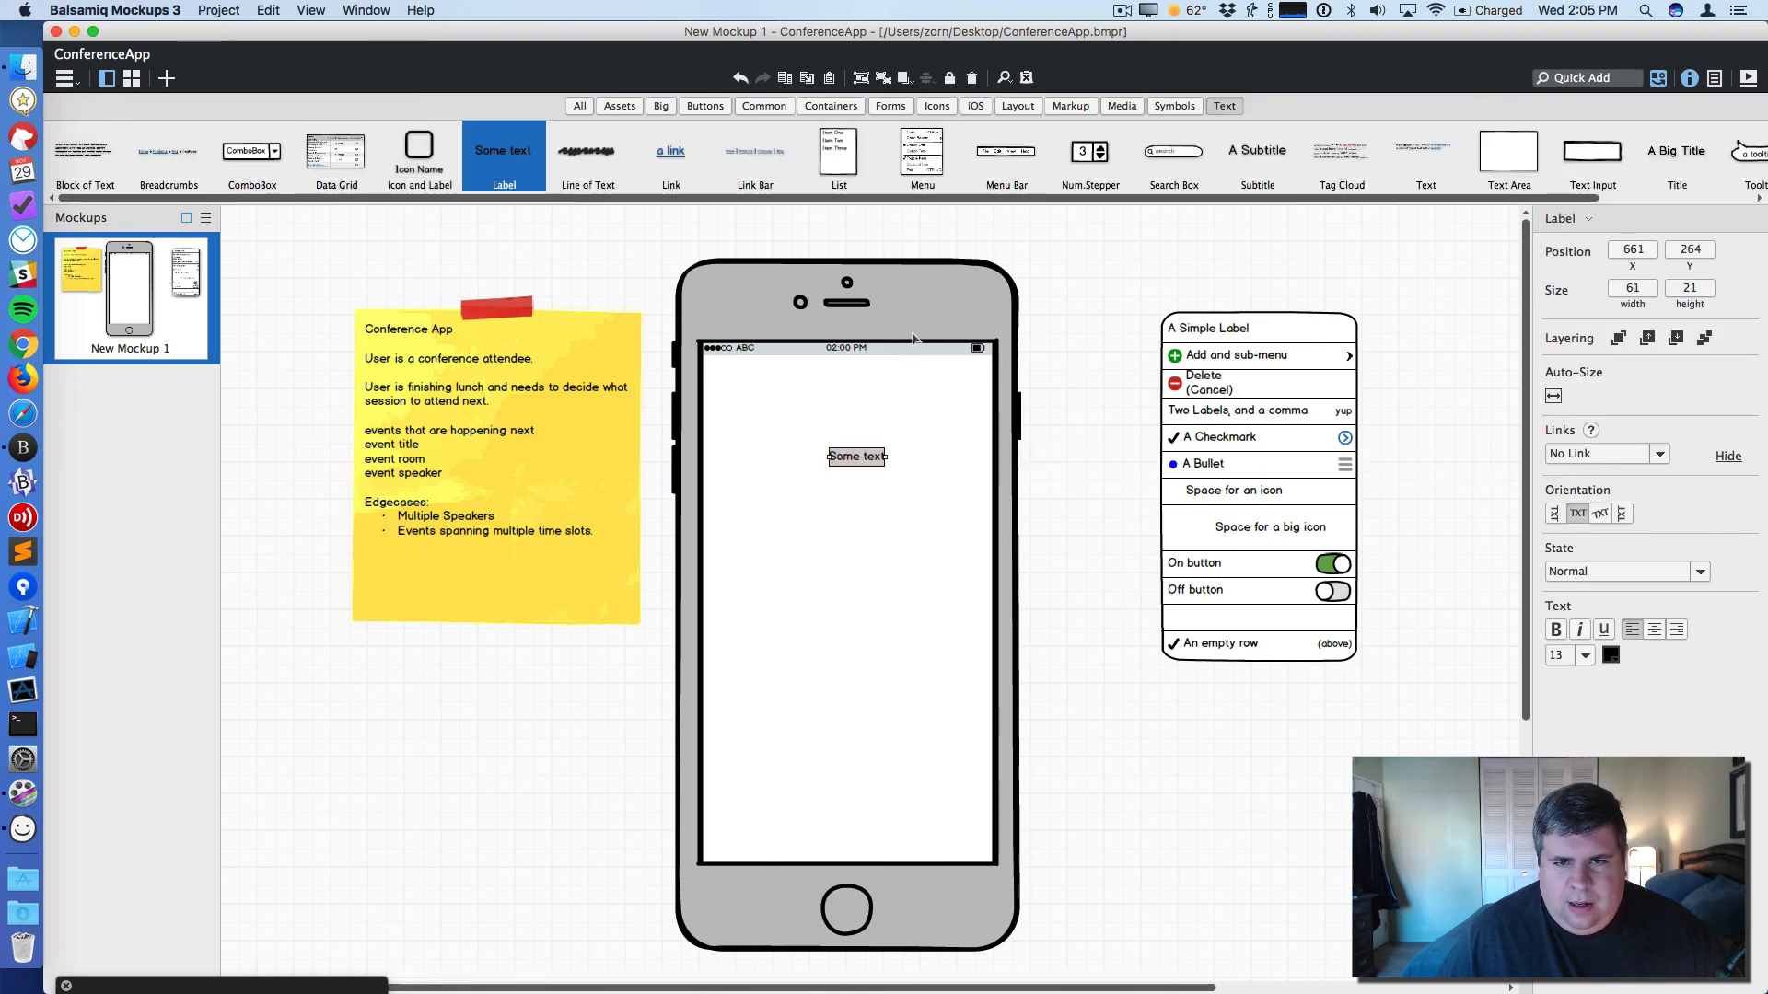
pyautogui.click(1569, 76)
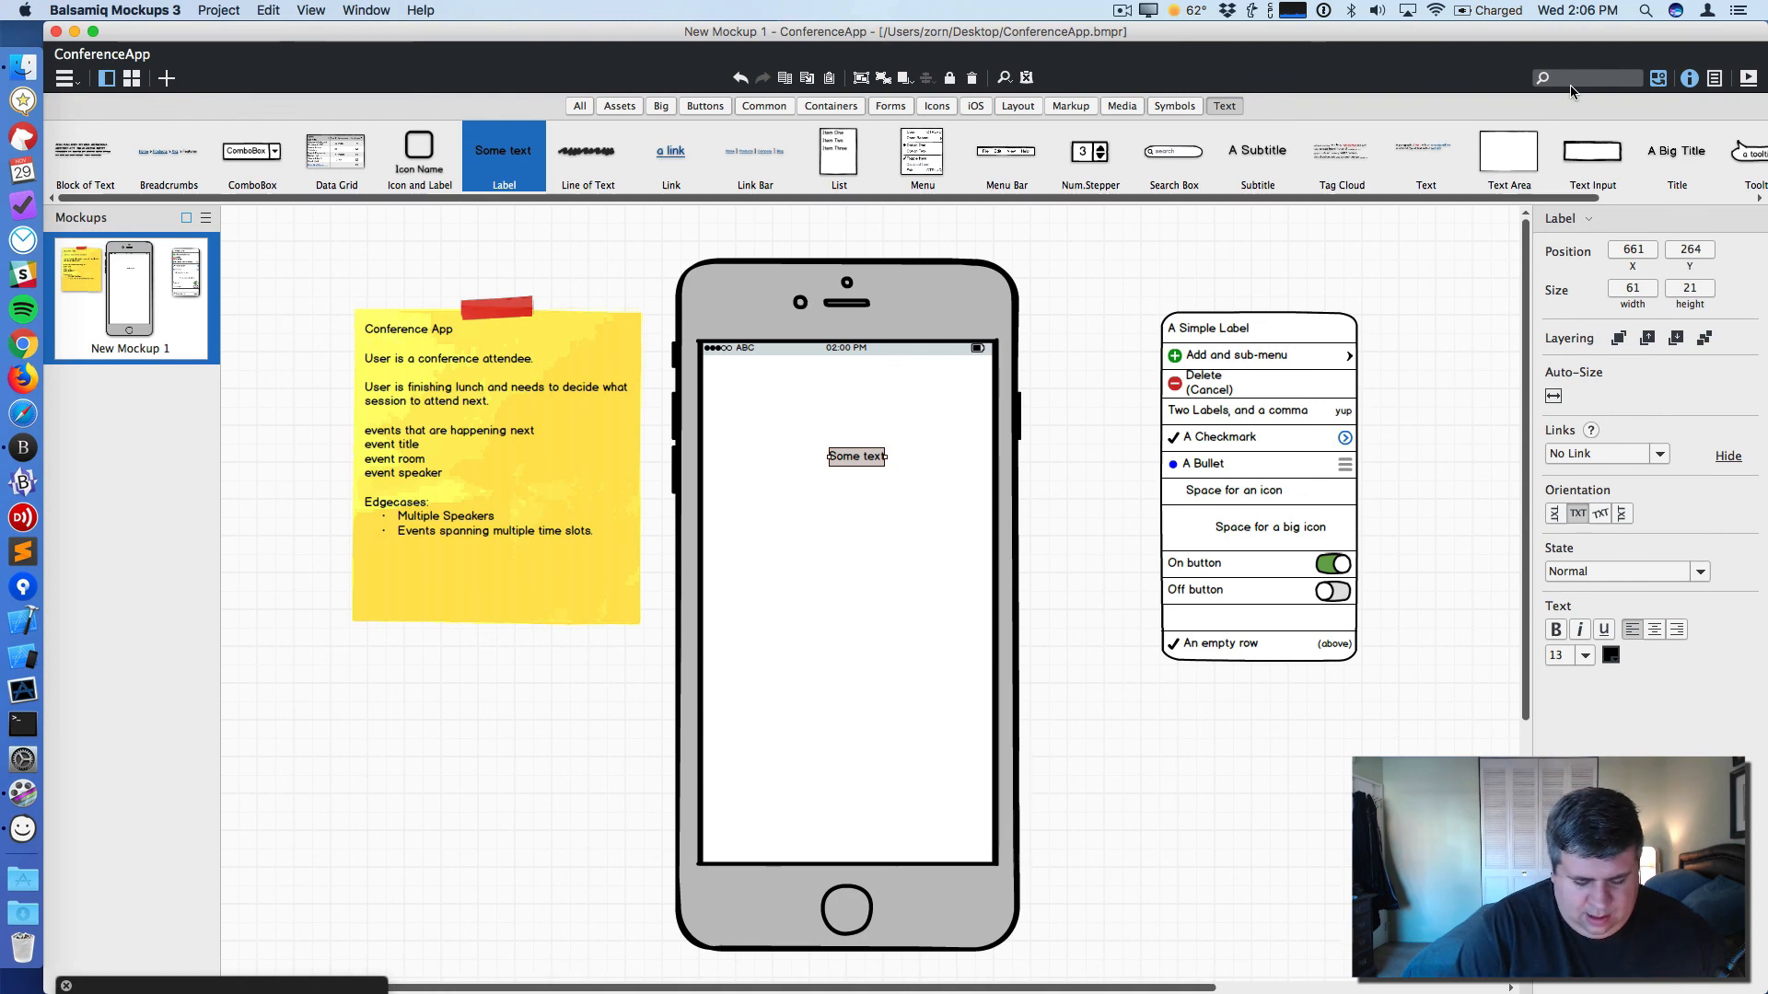
pyautogui.write('rul')
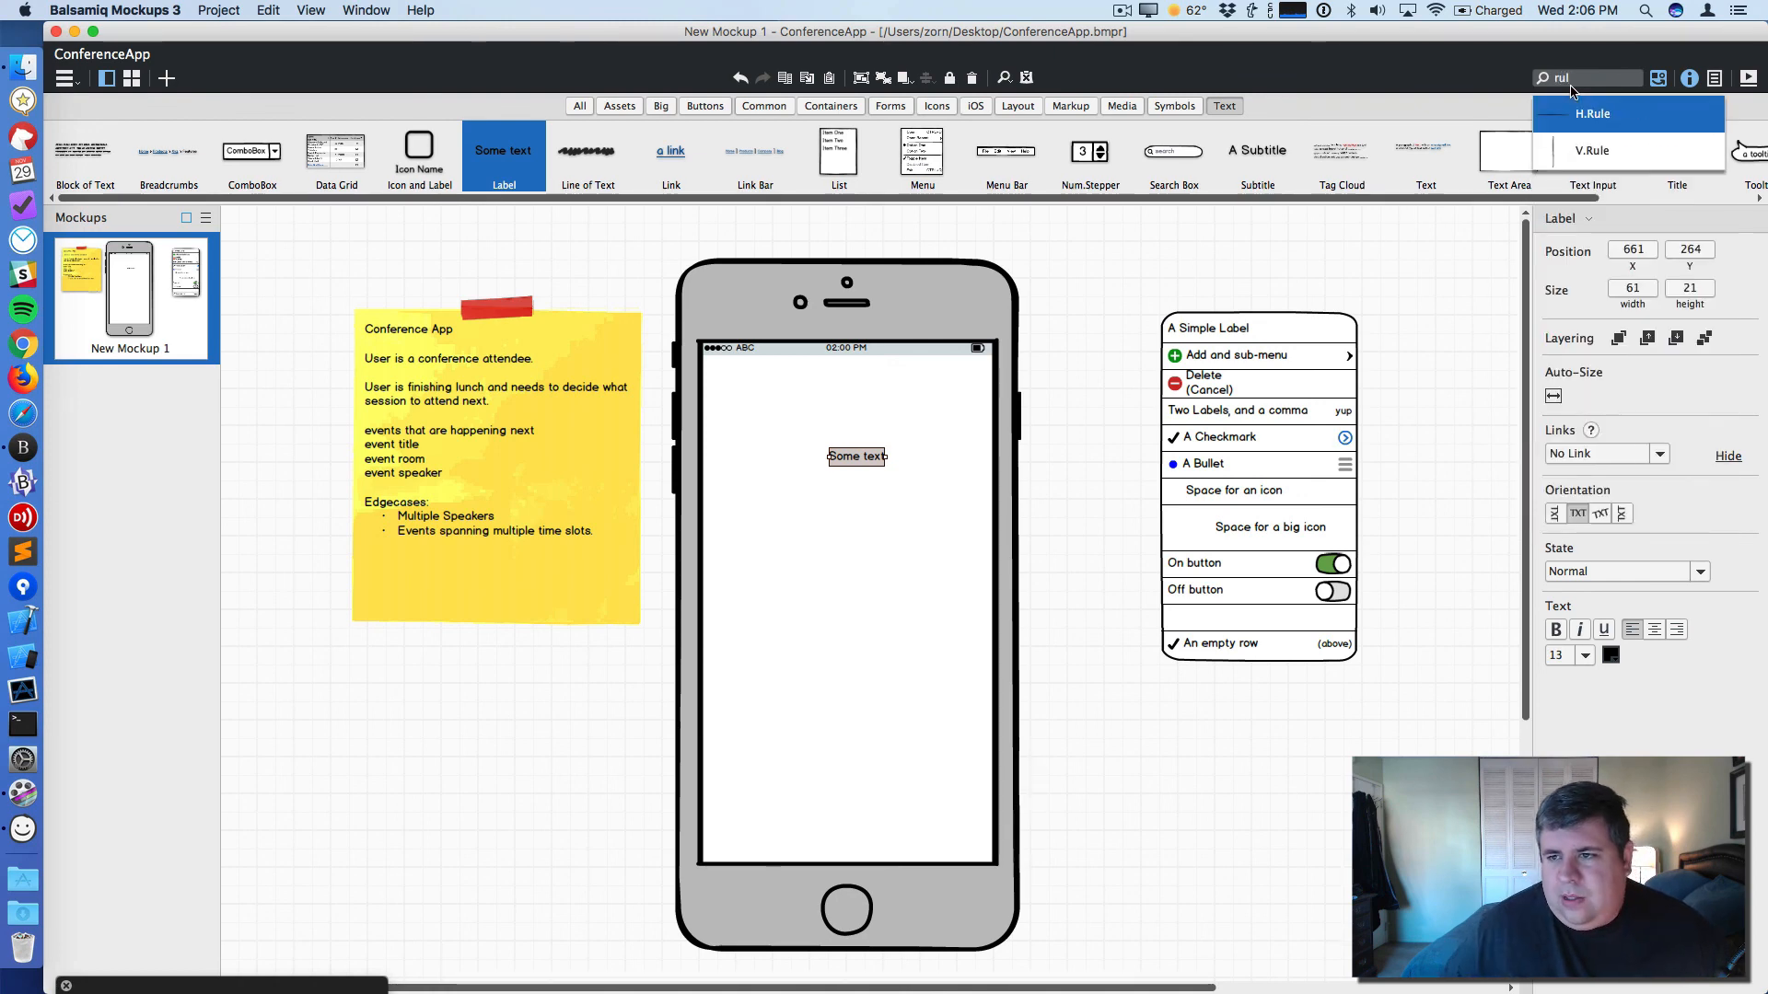
pyautogui.click(1552, 114)
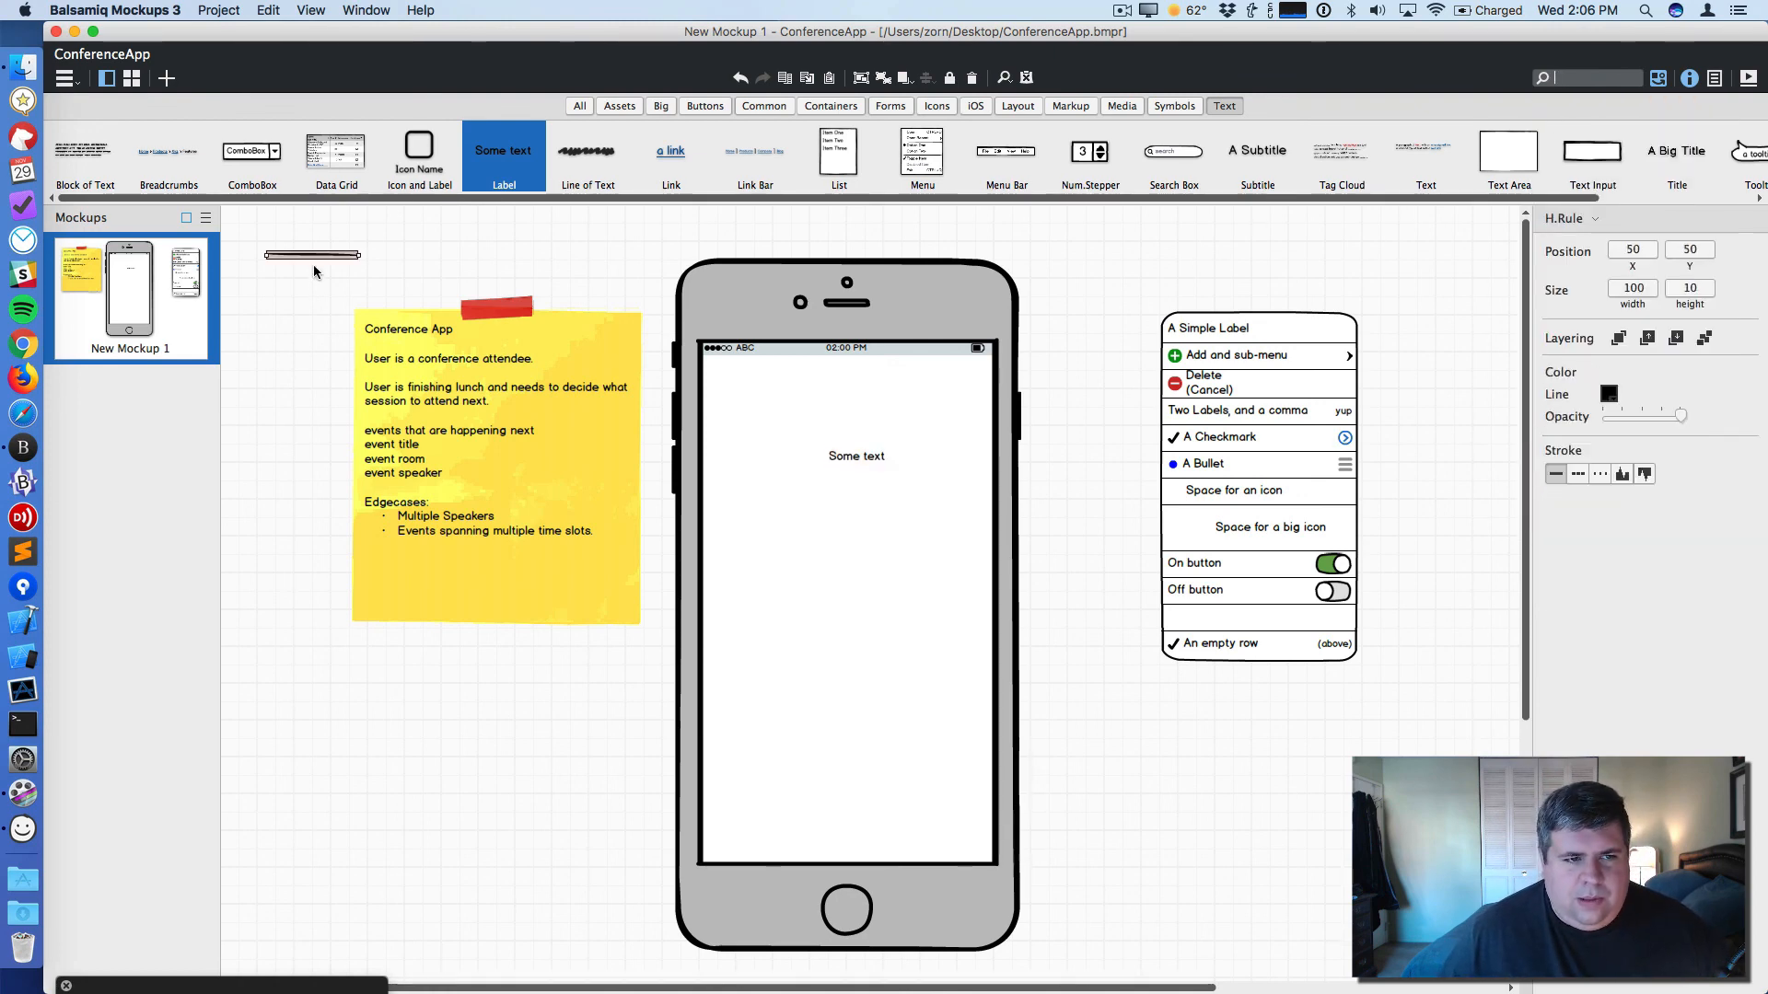
pyautogui.moveTo(313, 256); pyautogui.dragTo(755, 485)
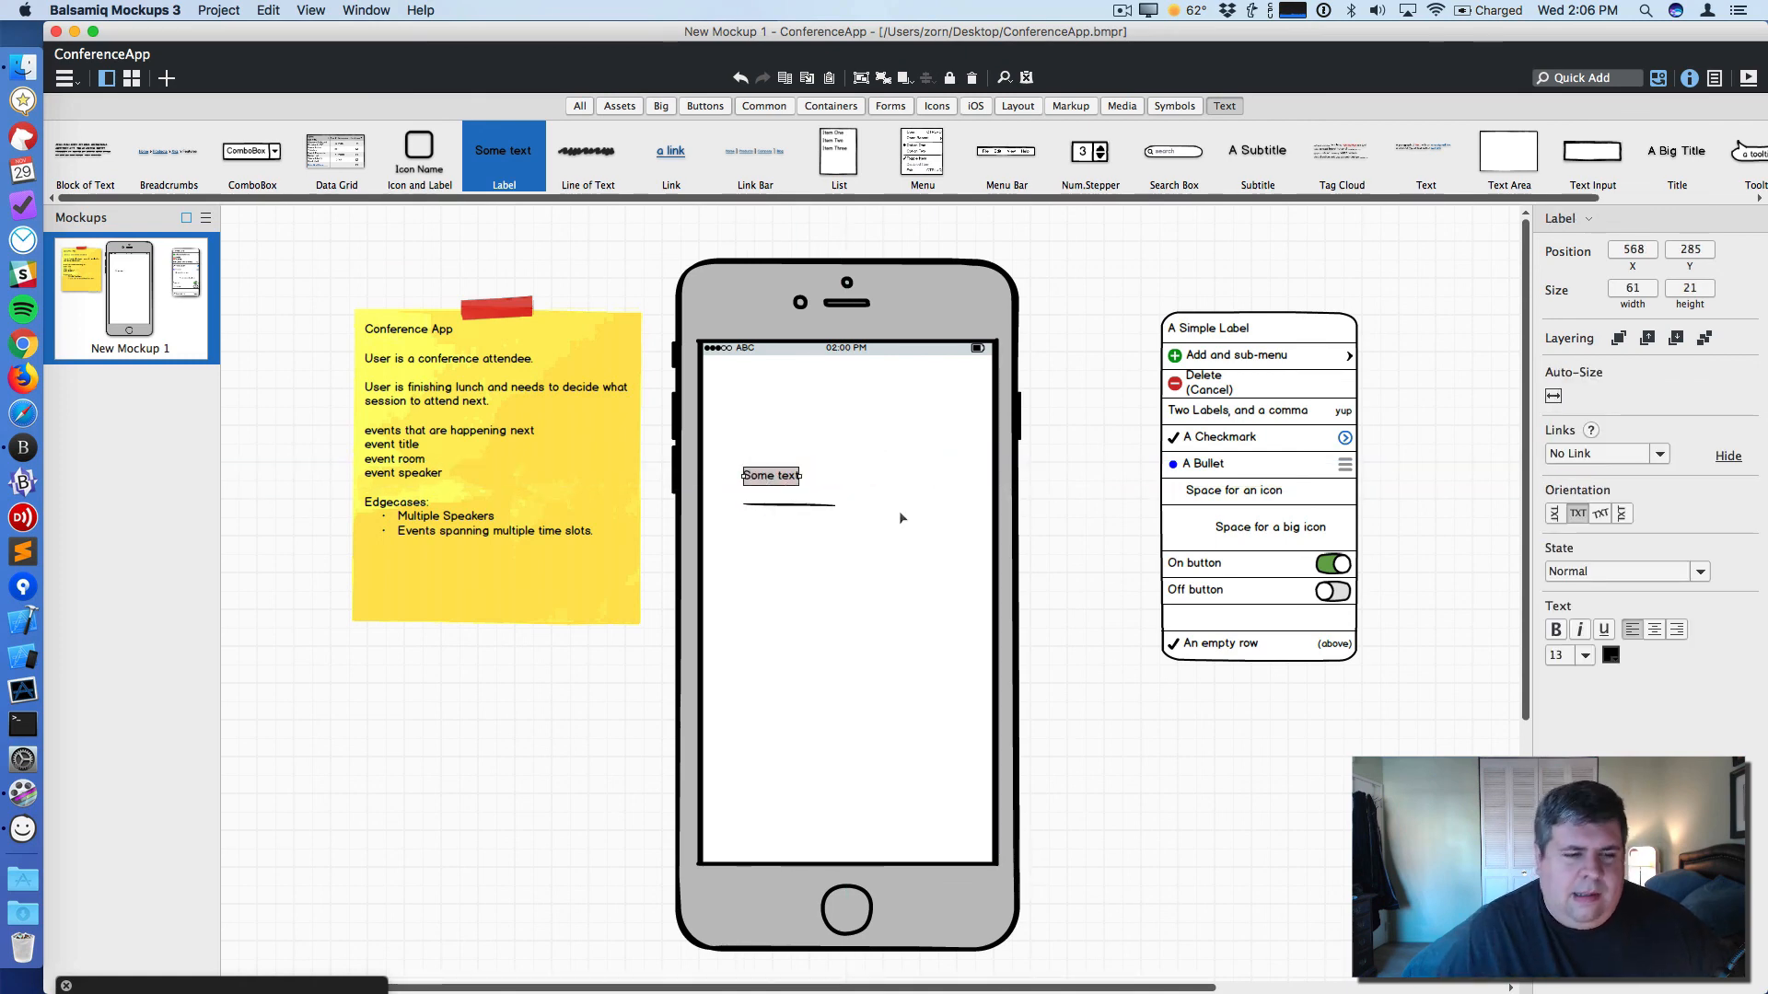
# - Rename the label to 'Title' and set its font size to 16
pyautogui.doubleClick(782, 477)
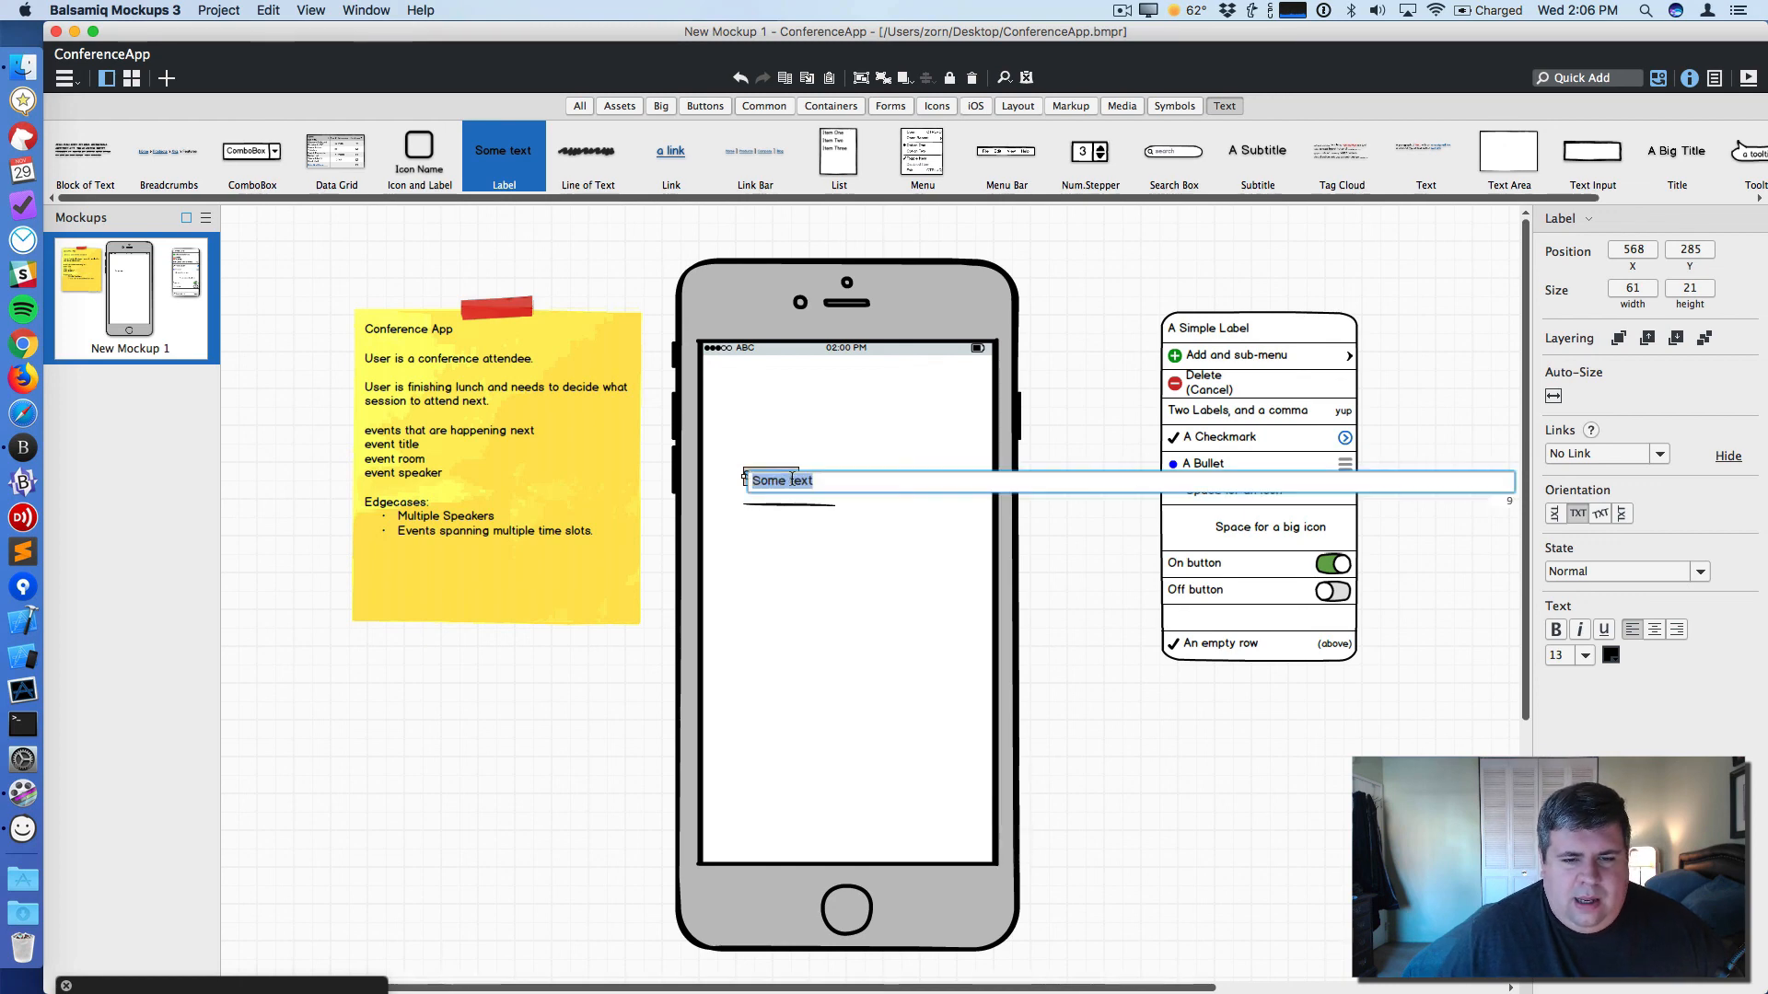
pyautogui.write('Title')
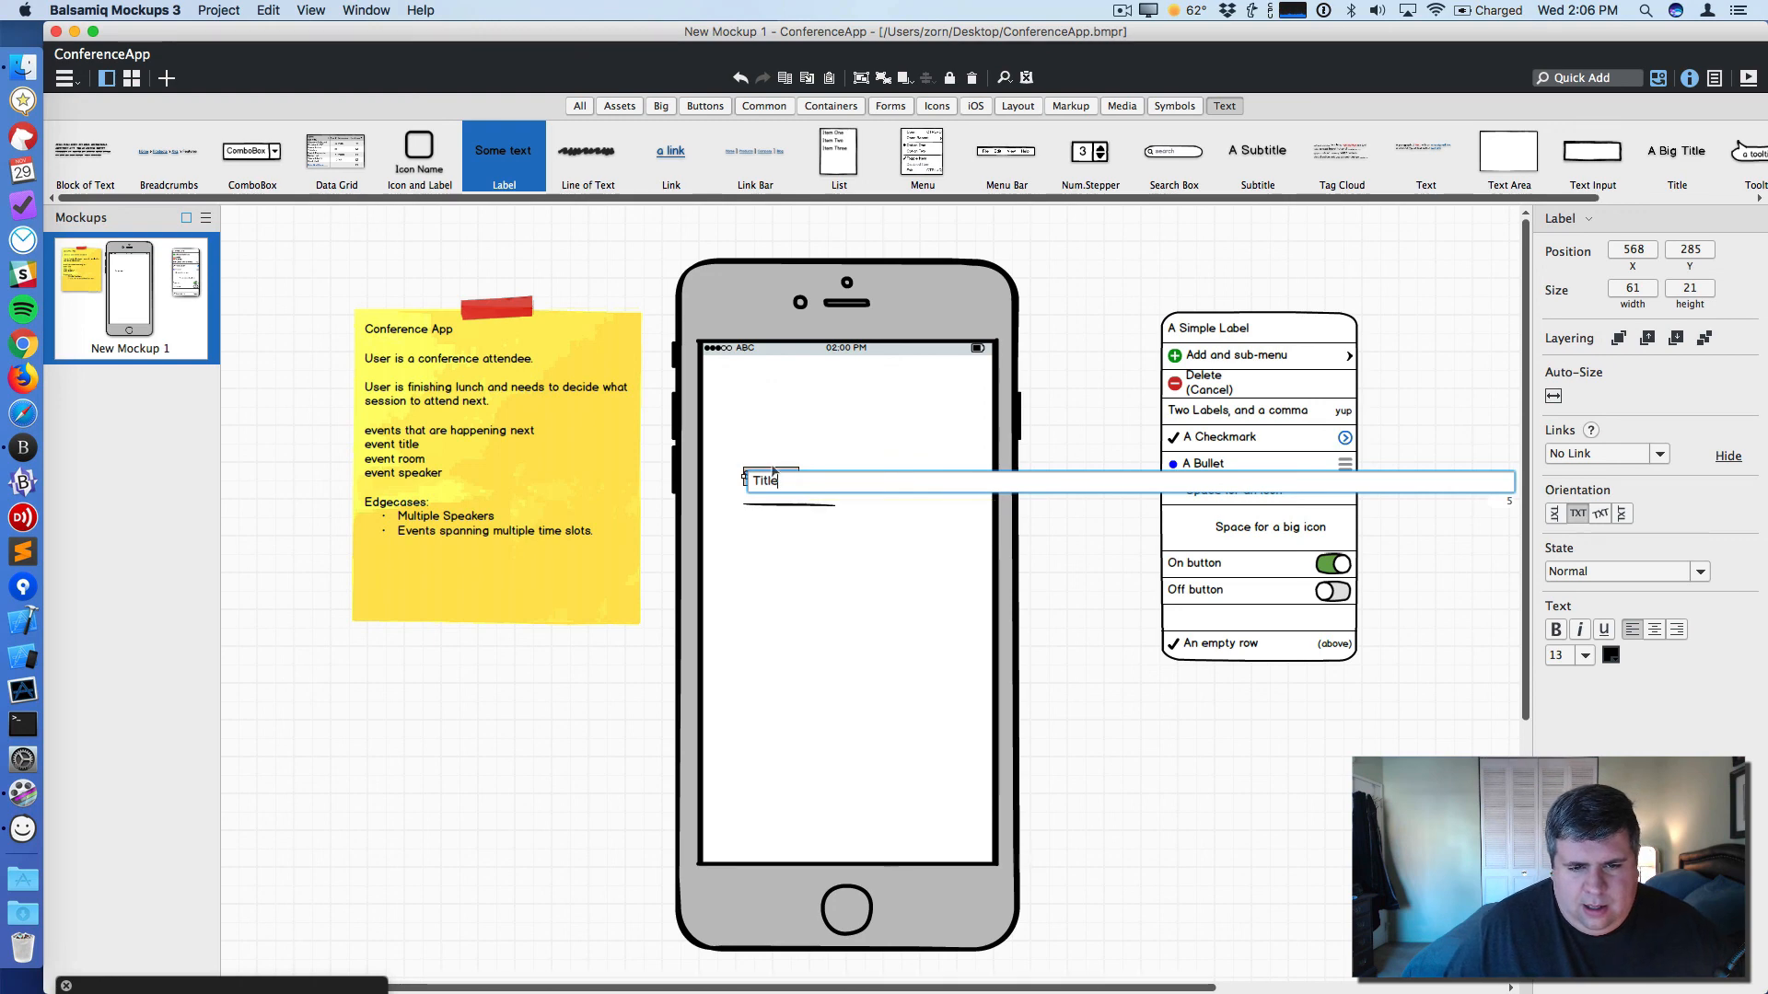
pyautogui.press('Return')
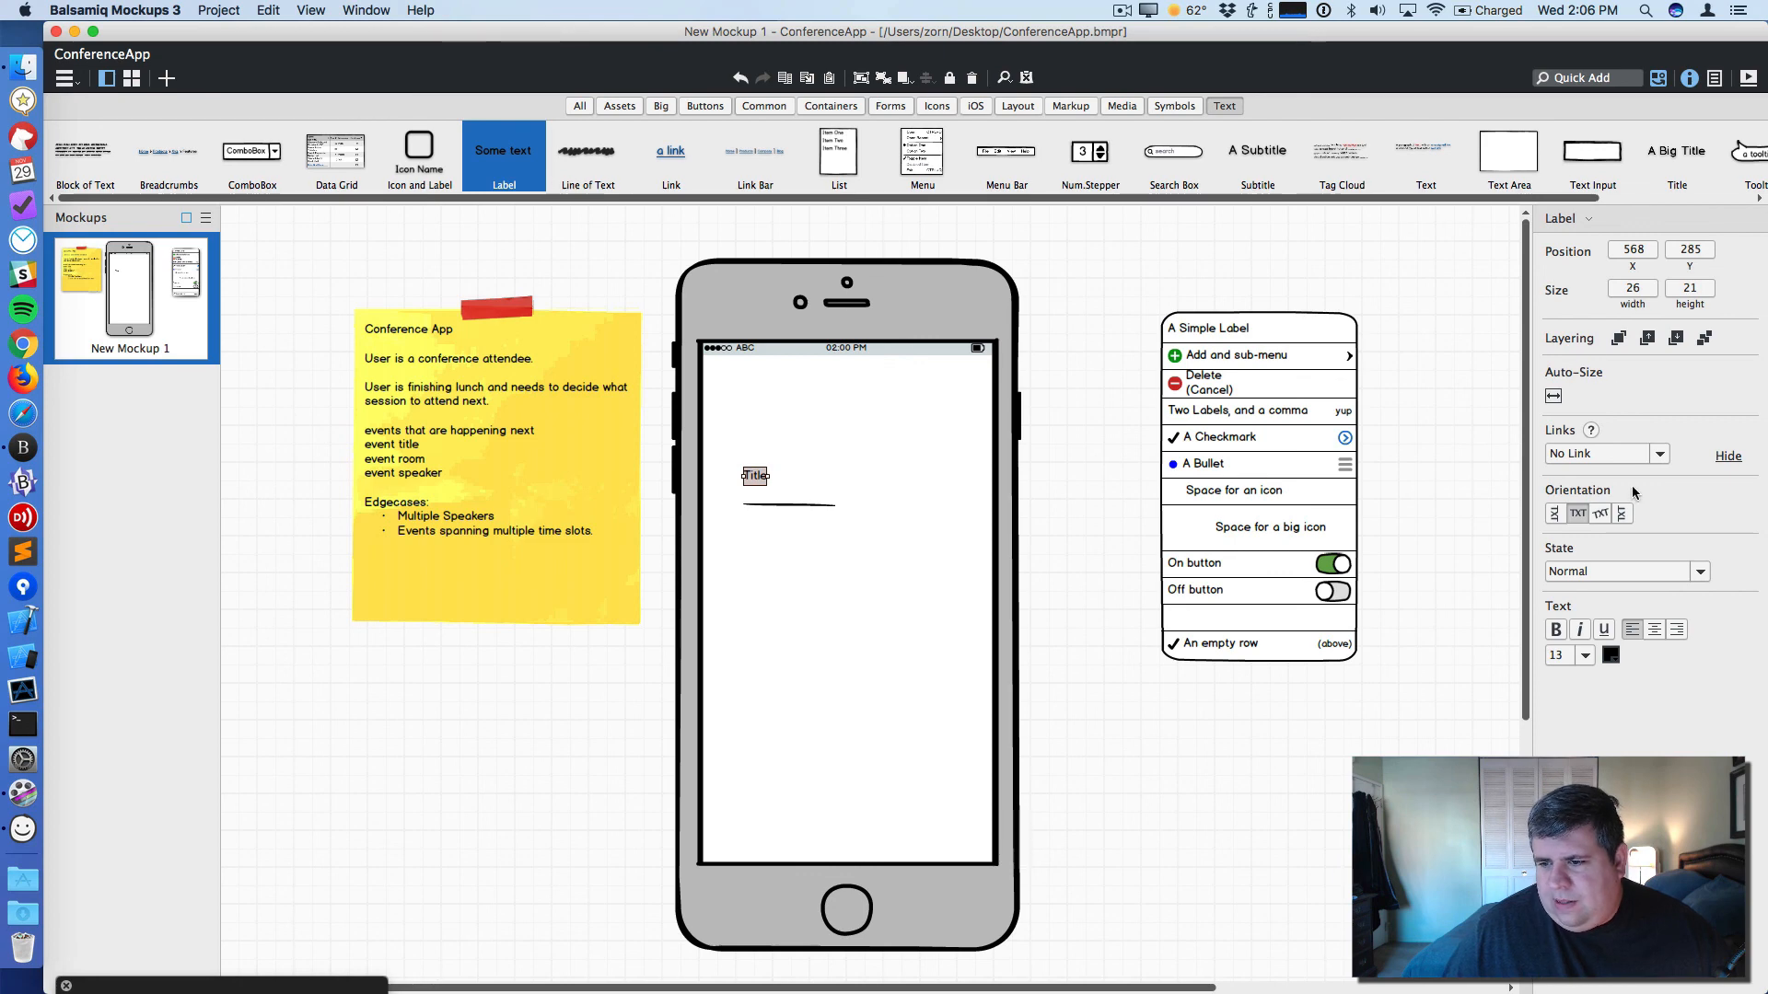
pyautogui.click(1584, 655)
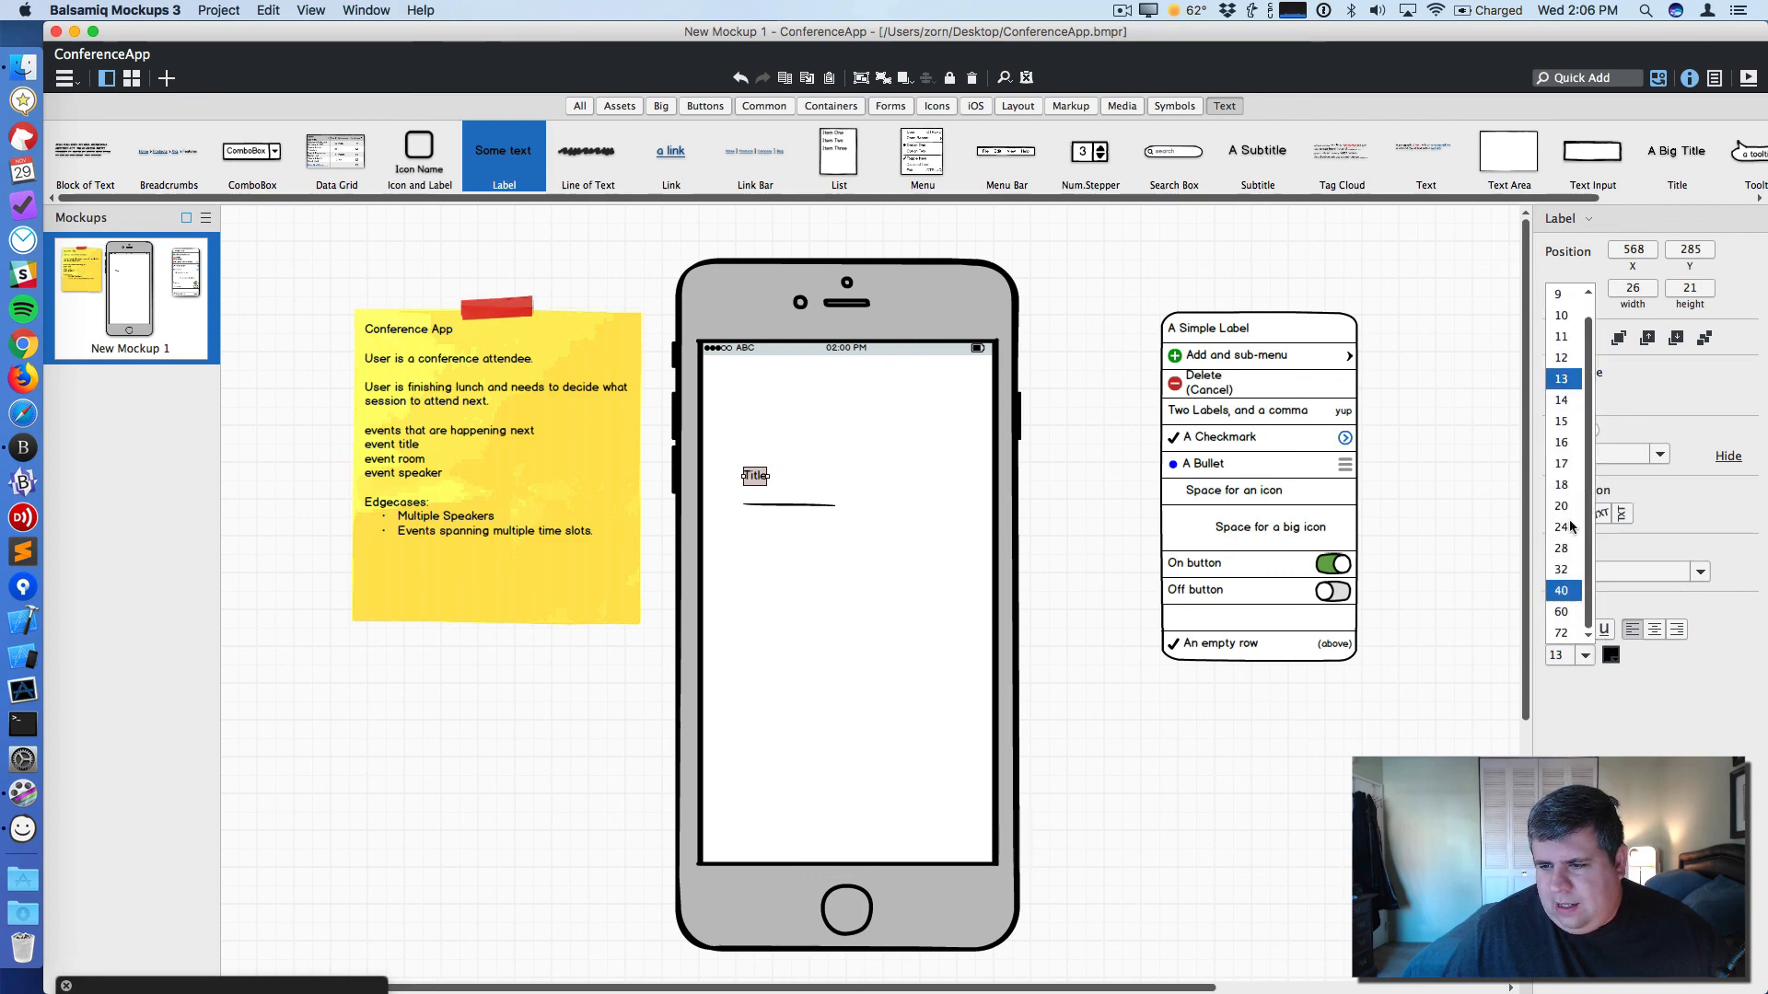
pyautogui.click(1562, 442)
# - Lock the iPhone mockup so the elements on its screen can be selected easily
pyautogui.click(789, 486)
pyautogui.click(767, 477)
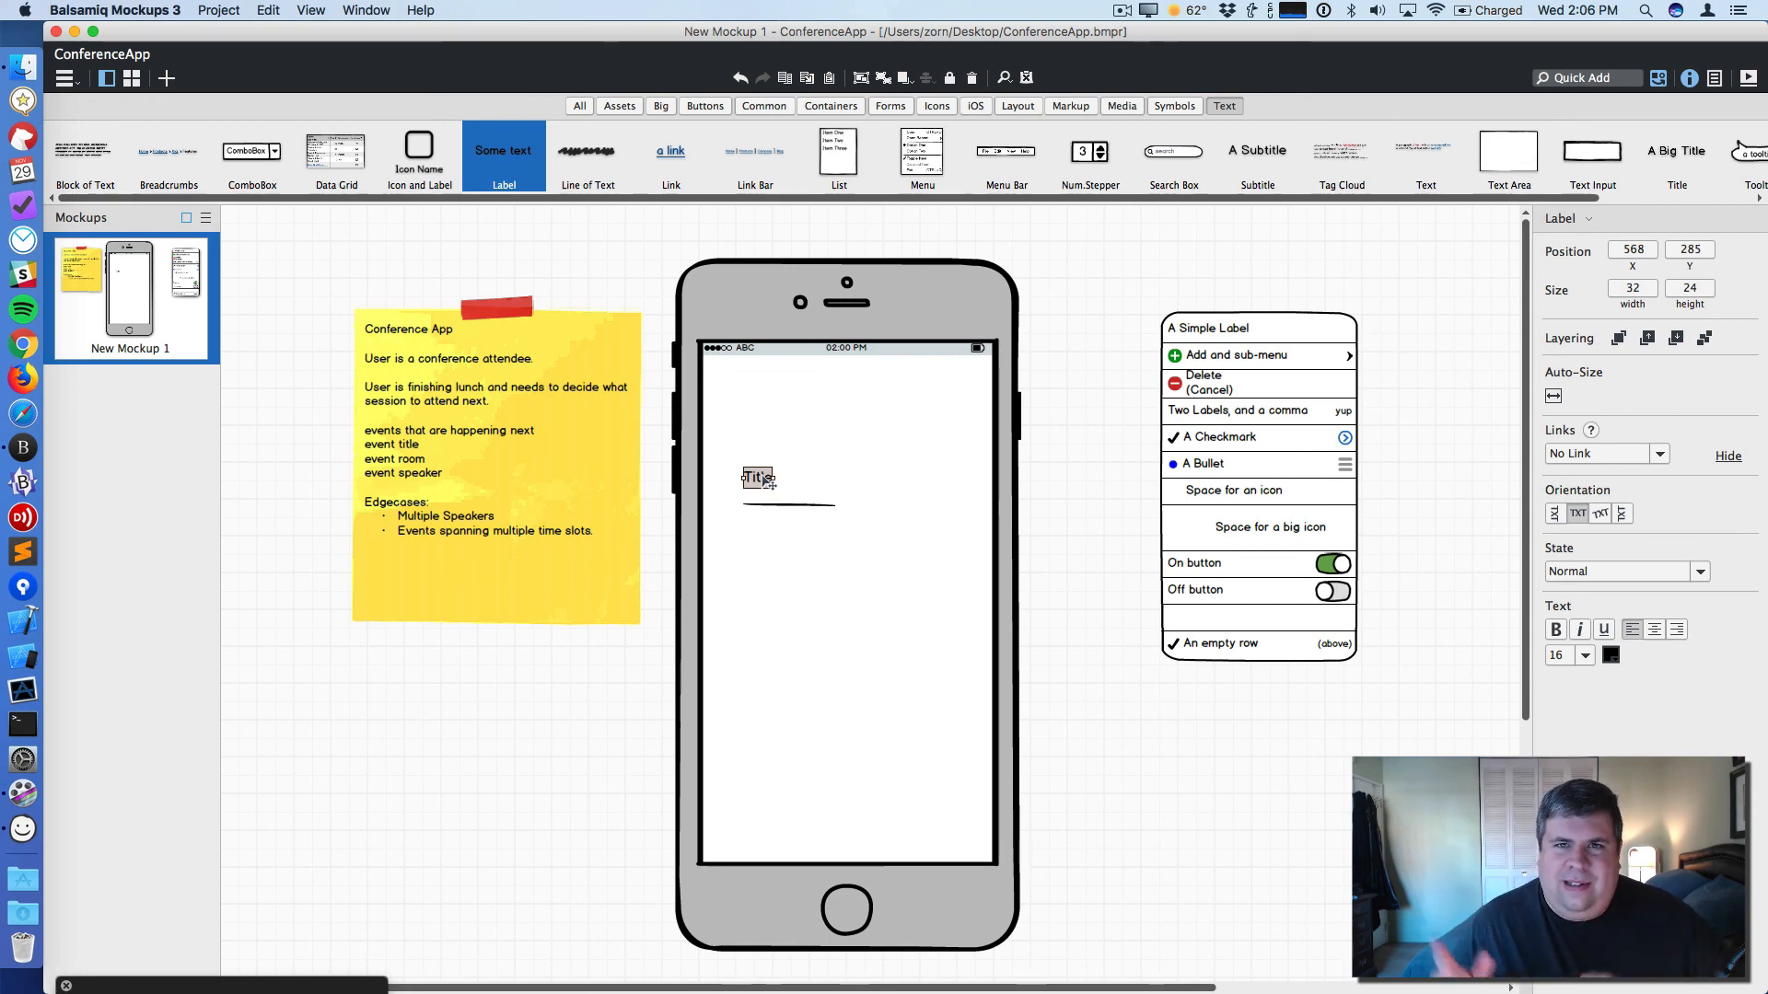
pyautogui.click(757, 495)
pyautogui.click(755, 486)
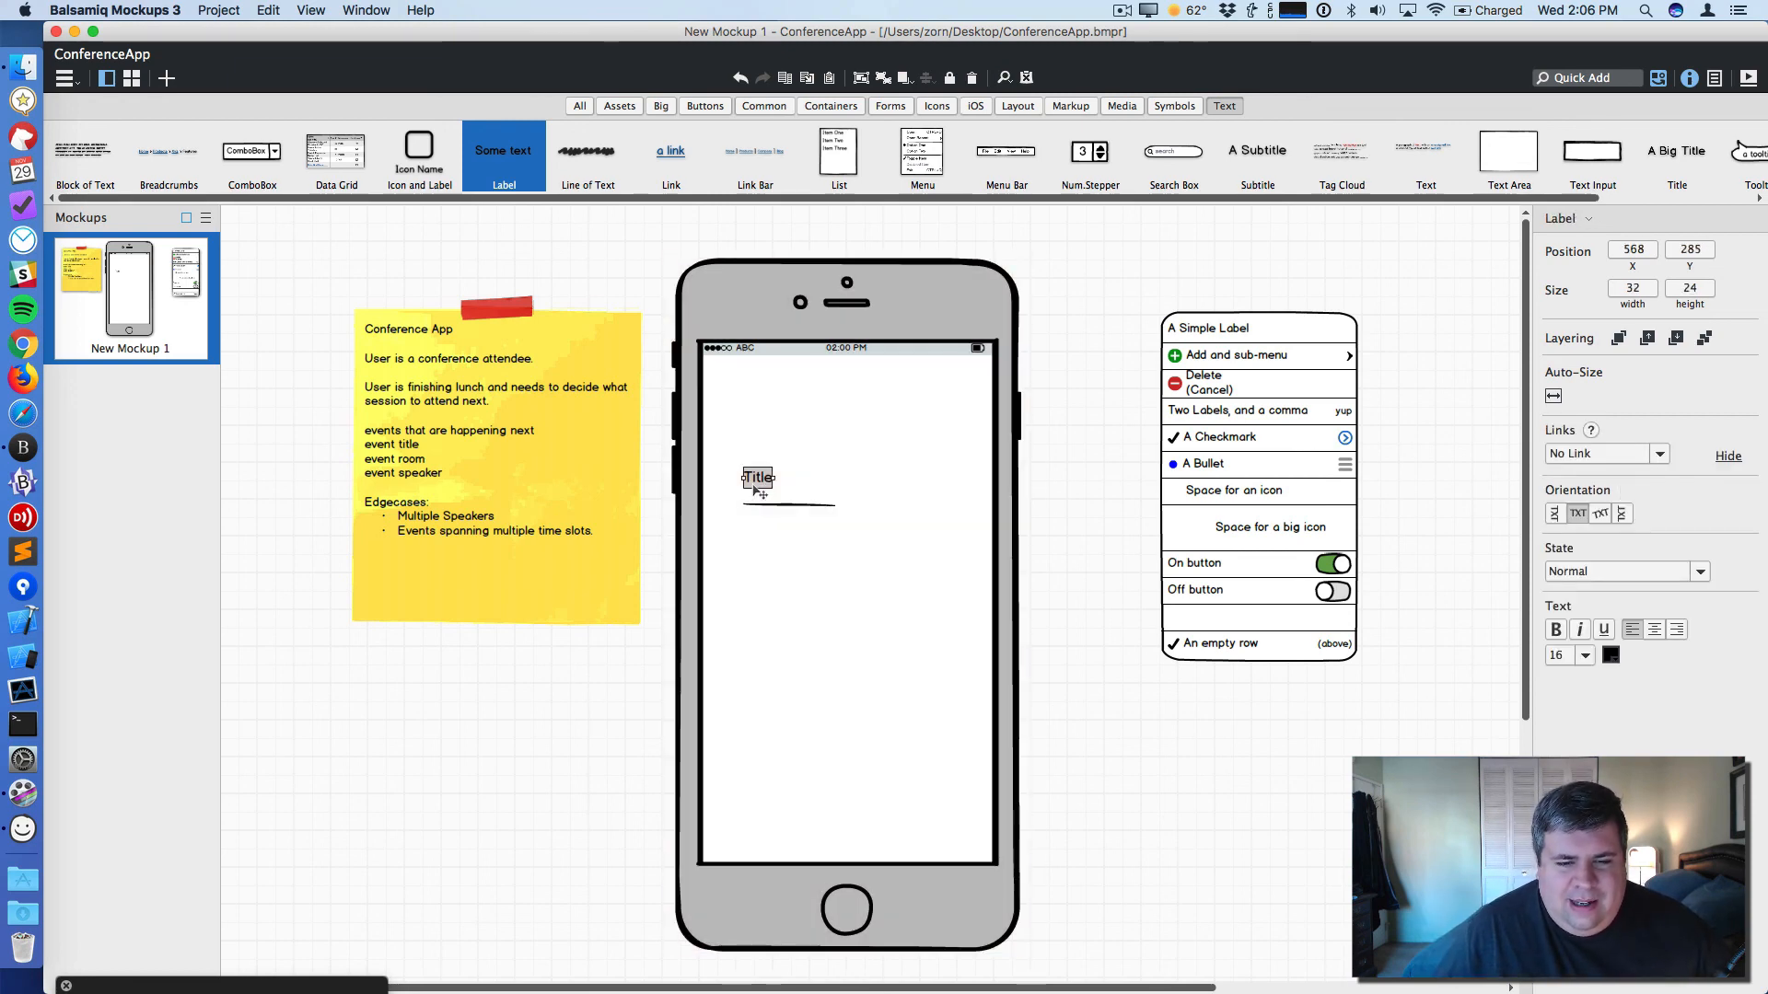
pyautogui.click(817, 488)
pyautogui.rightClick(862, 394)
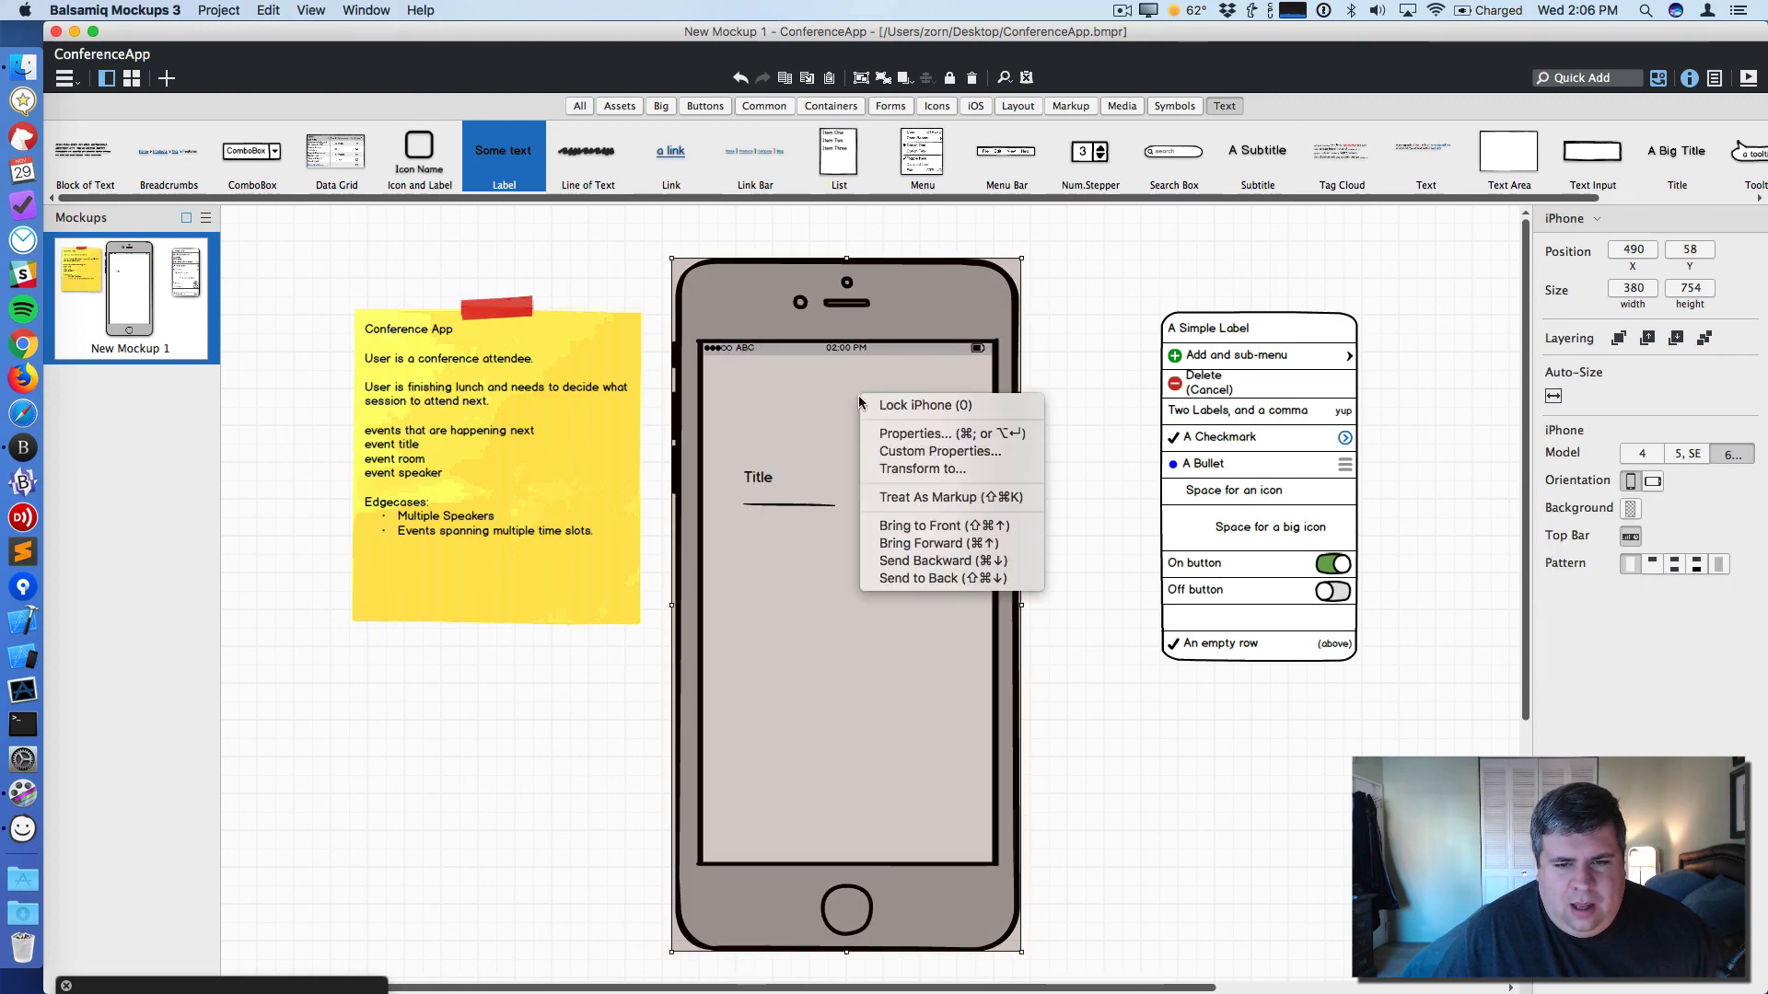
pyautogui.click(924, 405)
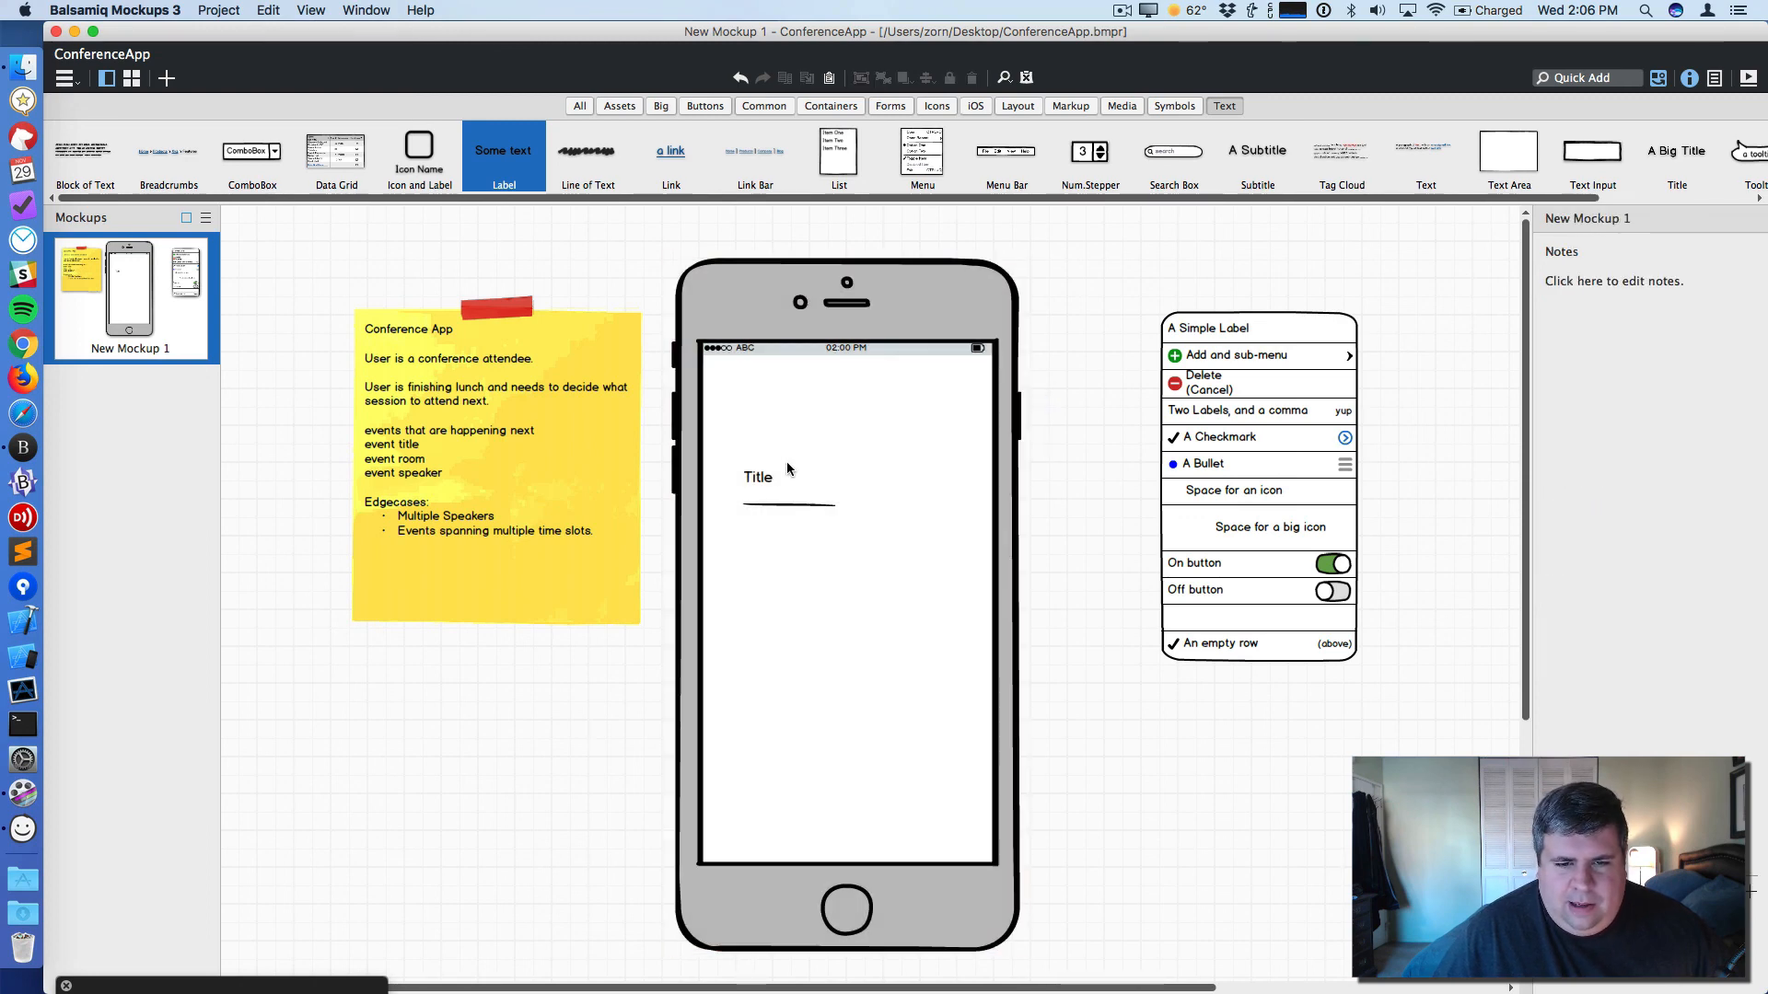
# - Duplicate the Title label, move the copy beside it, and rename it 'Room Name'
pyautogui.click(758, 477)
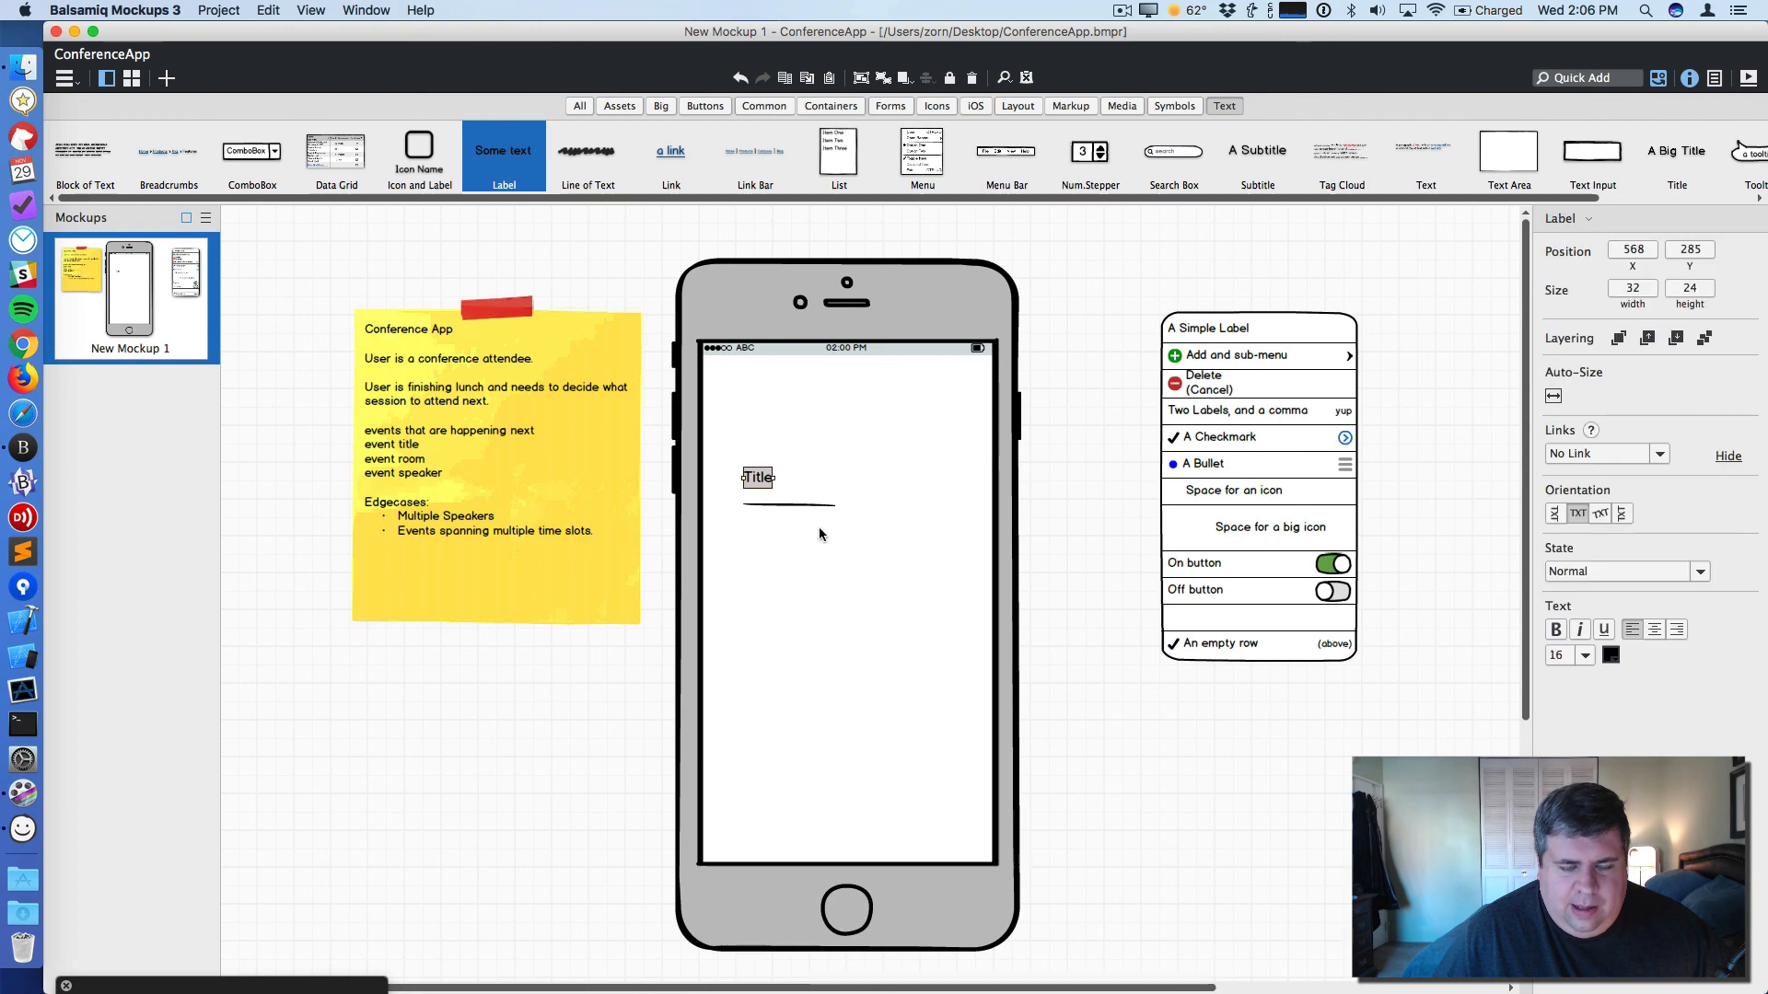
pyautogui.moveTo(778, 504); pyautogui.dragTo(822, 480)
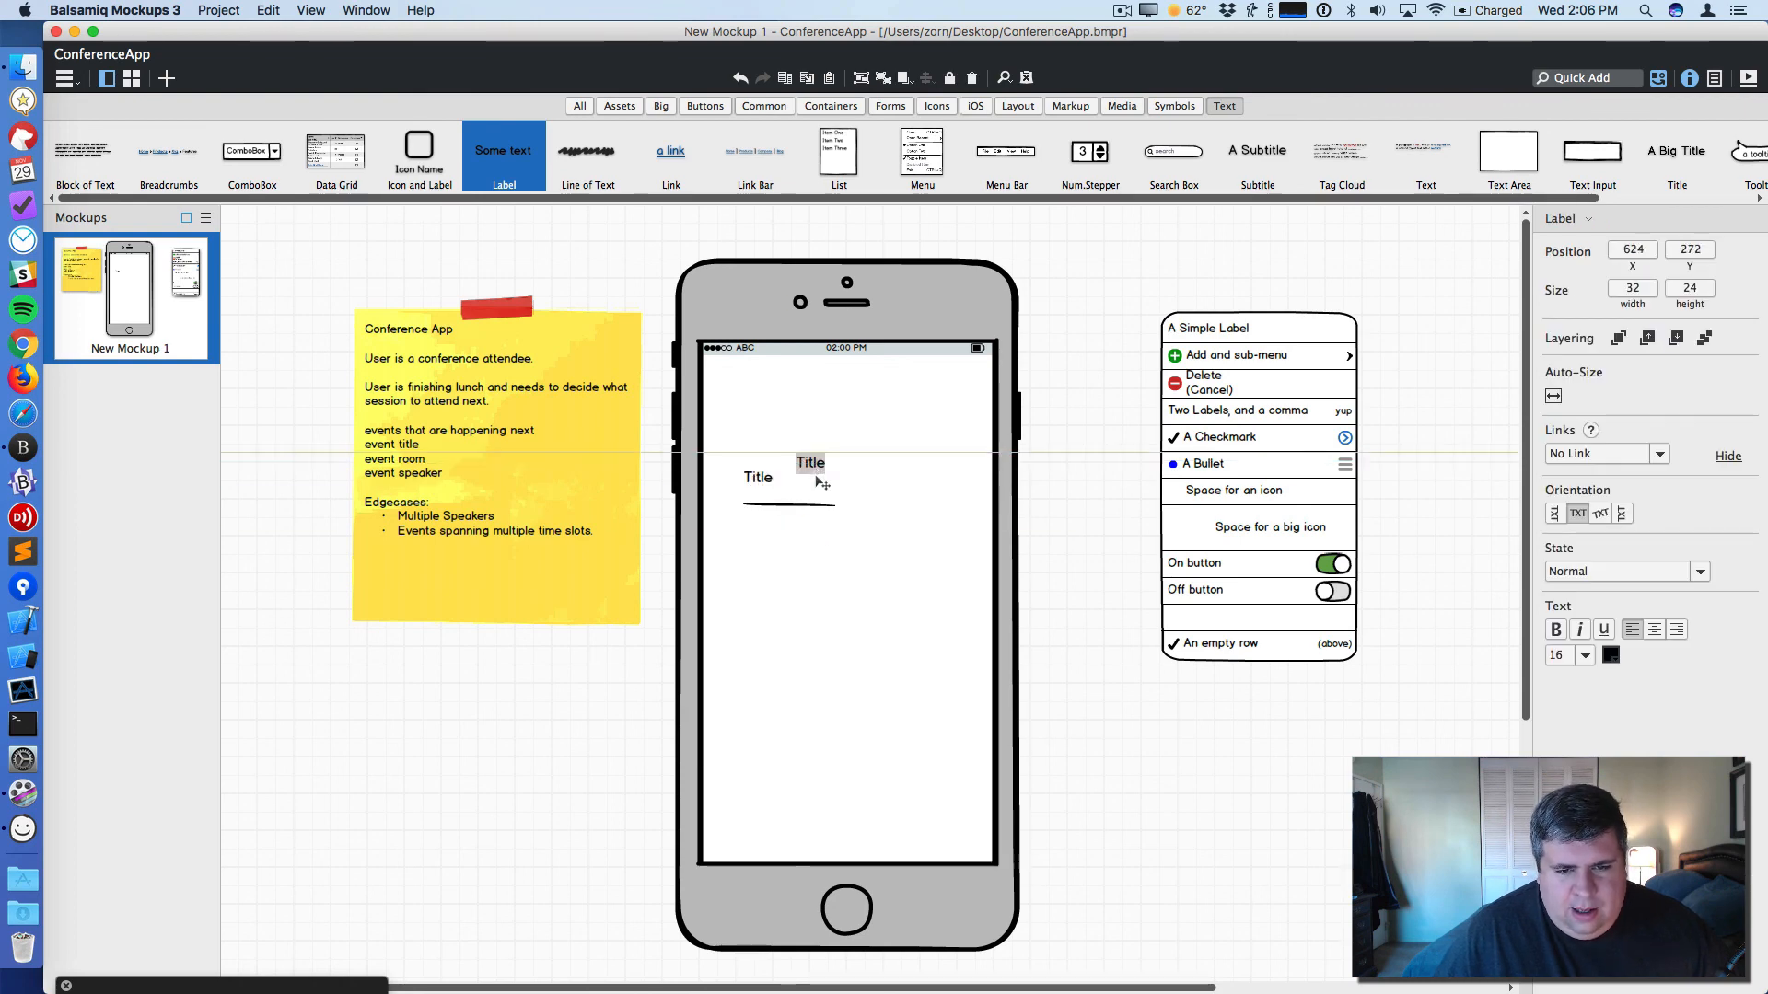
pyautogui.doubleClick(818, 468)
pyautogui.write('Room')
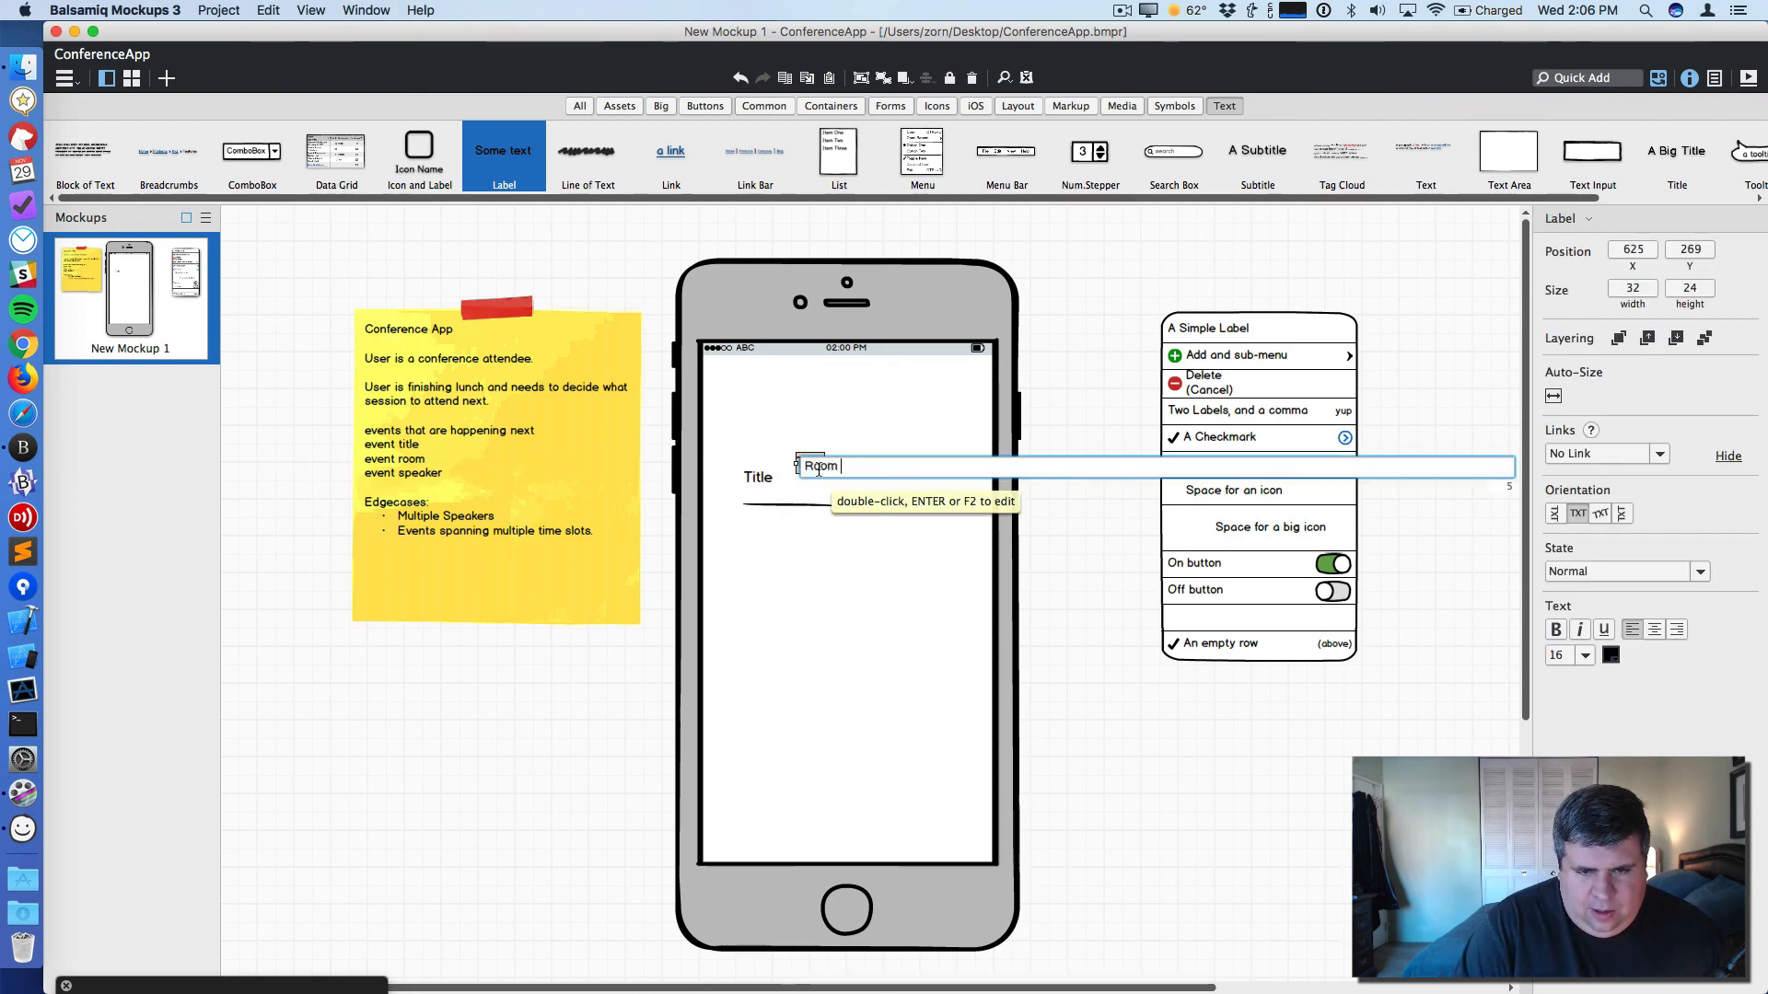
pyautogui.press('BackSpace')
pyautogui.press('BackSpace')
pyautogui.press('BackSpace')
pyautogui.press('BackSpace')
pyautogui.write('Name')
pyautogui.press('Return')
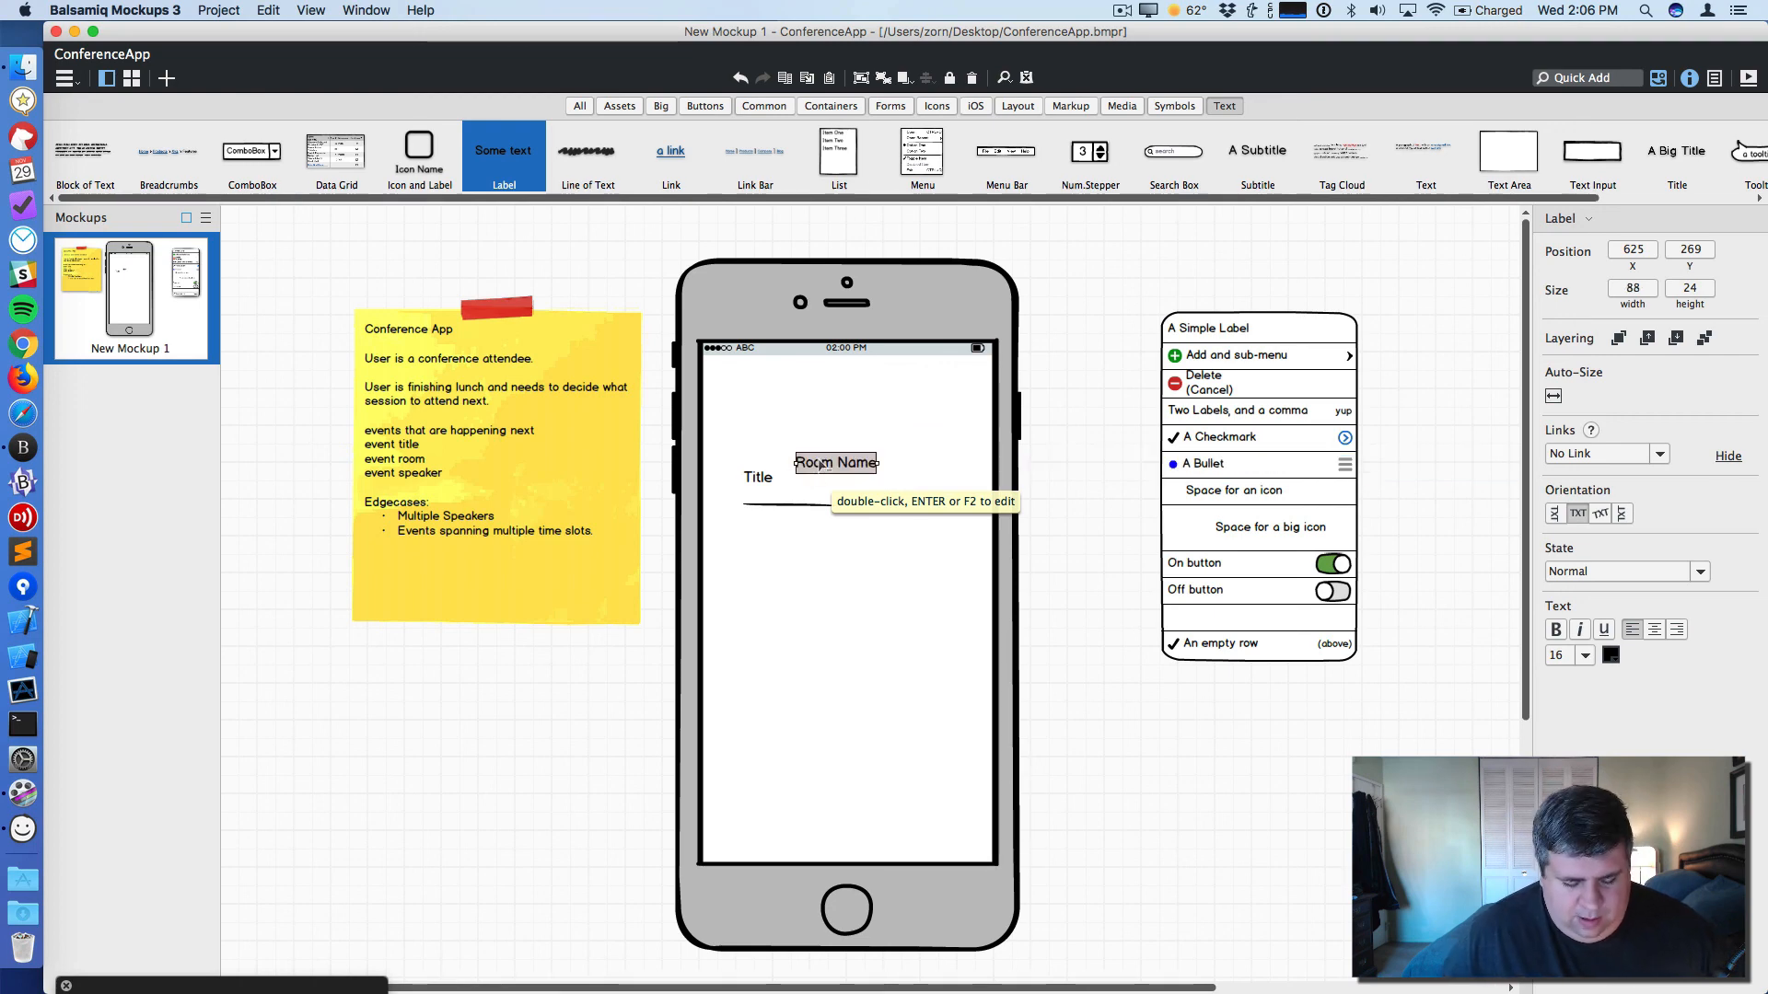
# - Duplicate the Room Name label, rename the copy 'Speaker Names', and position it below
pyautogui.moveTo(820, 464); pyautogui.dragTo(895, 518)
pyautogui.doubleClick(895, 518)
pyautogui.write('Speaker N')
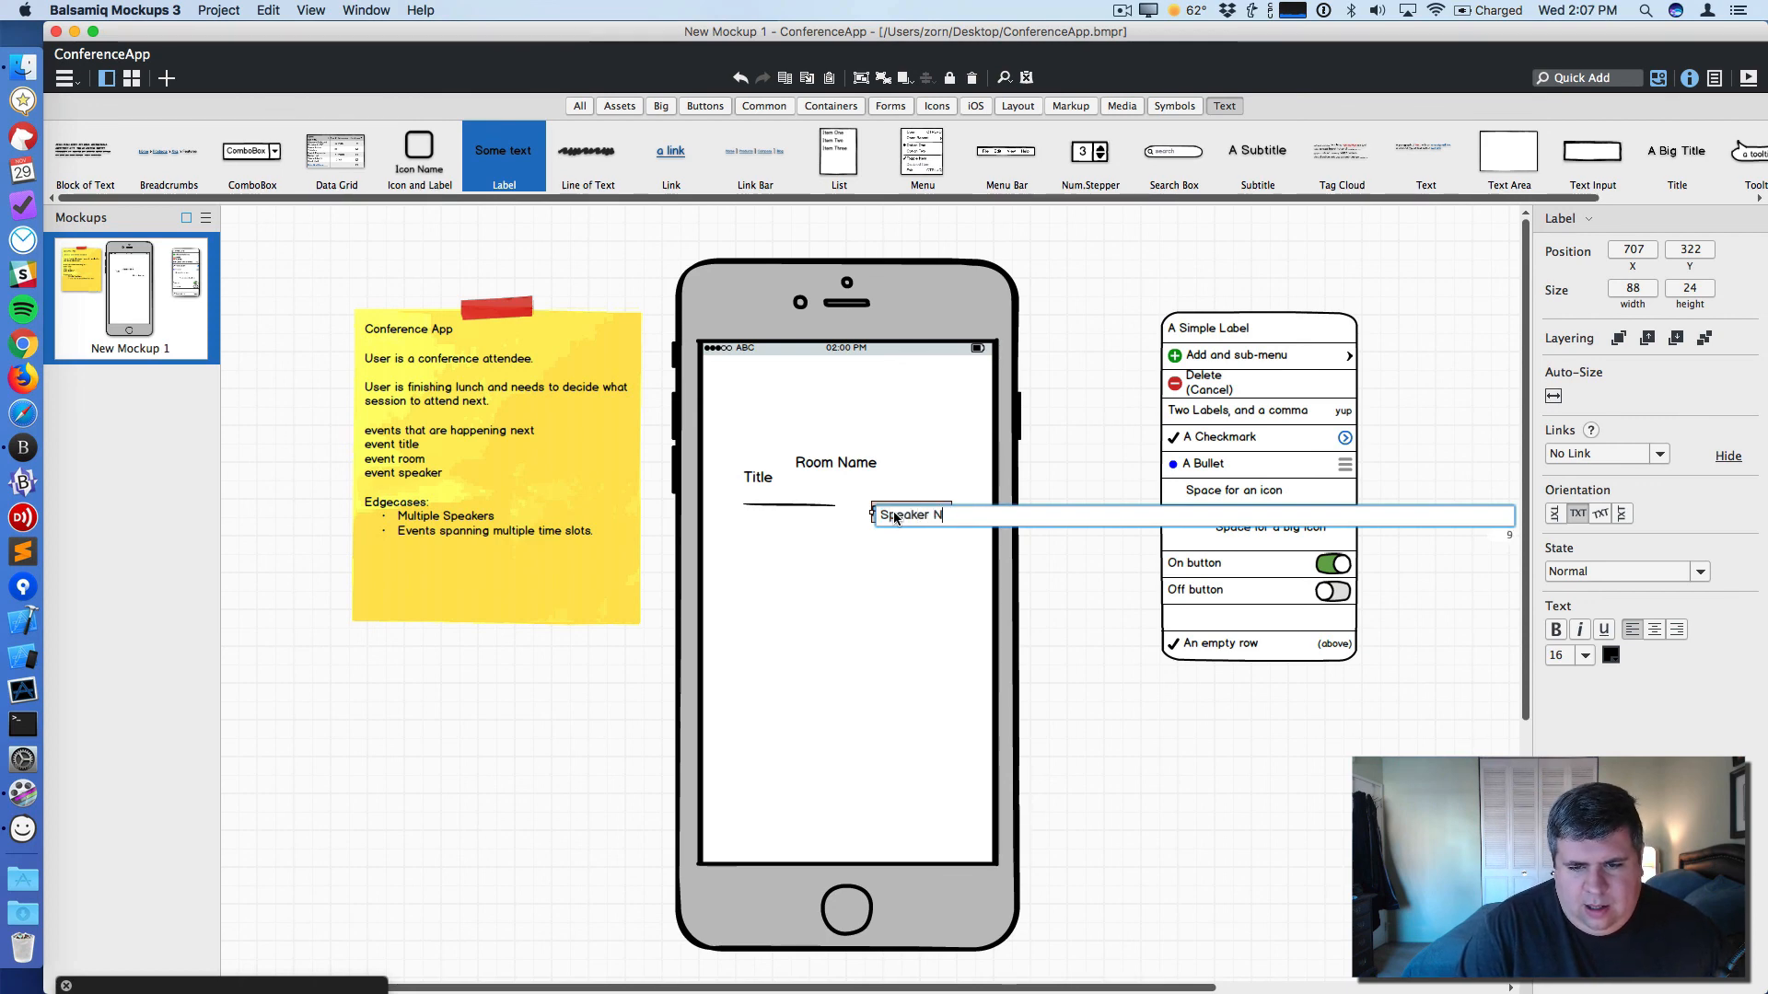
pyautogui.press('Return')
pyautogui.moveTo(913, 522); pyautogui.dragTo(873, 539)
# - Duplicate the horizontal rule and stretch both rules across the screen above the labels as row dividers
pyautogui.click(758, 479)
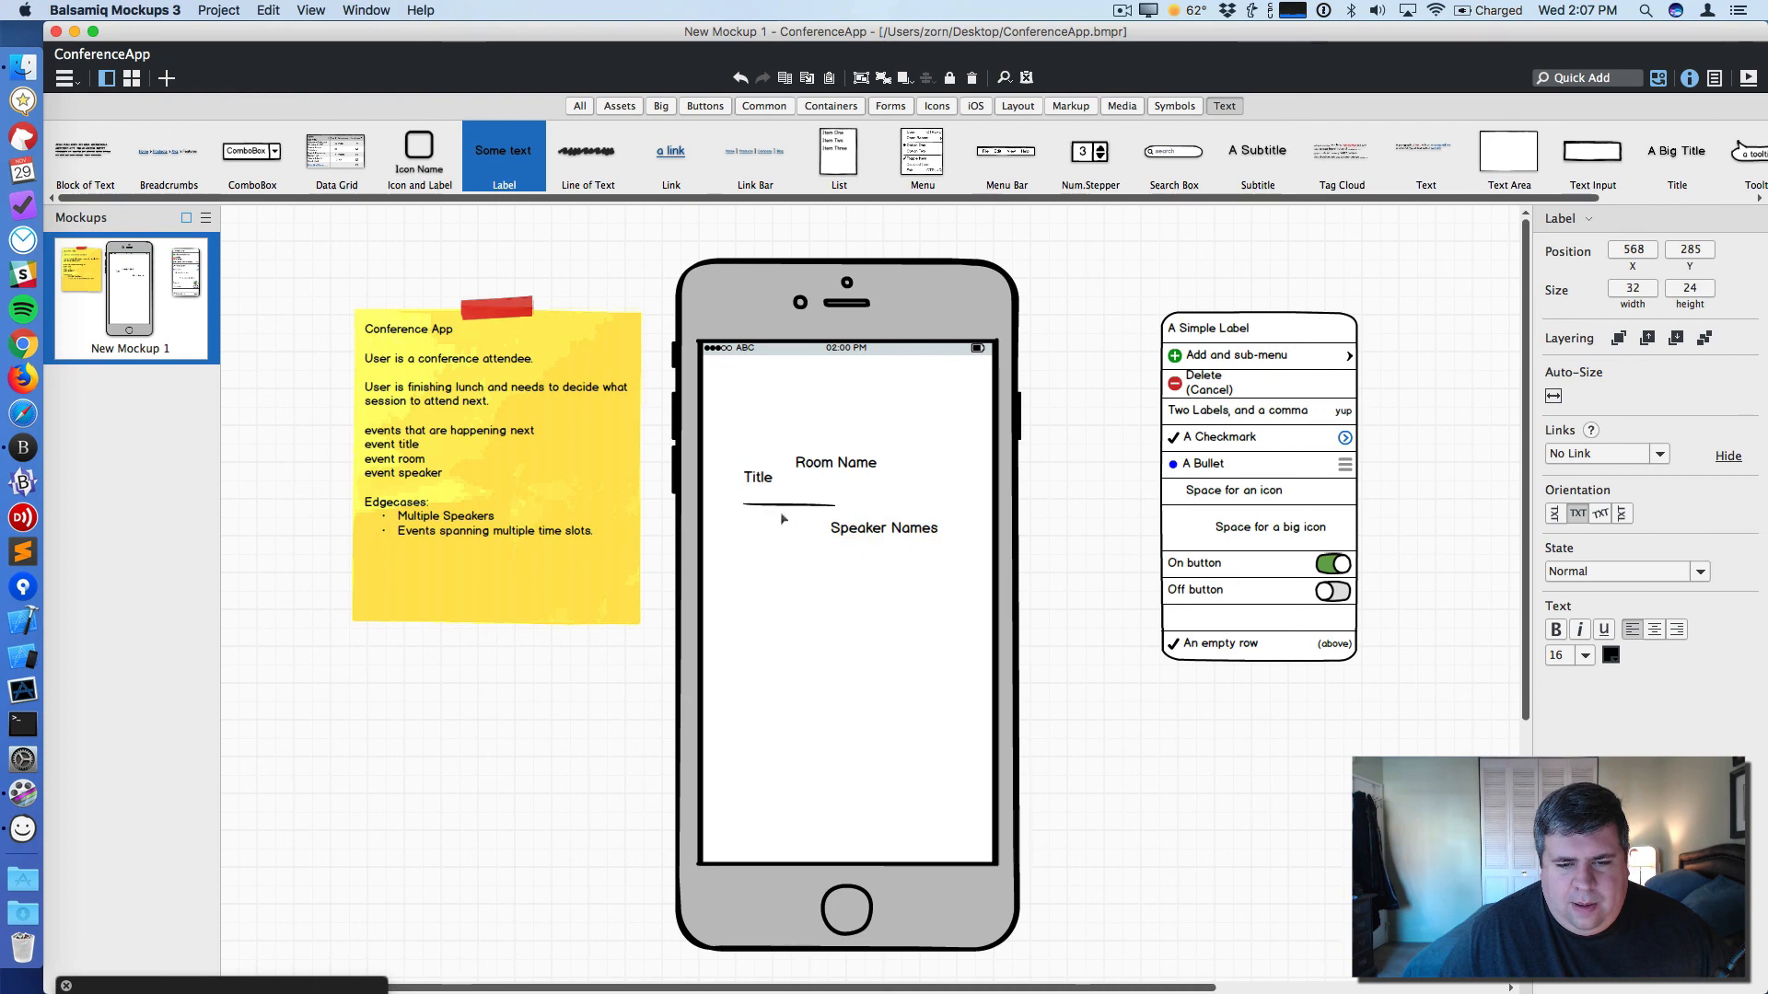
pyautogui.click(776, 504)
pyautogui.press('super+d')
pyautogui.moveTo(794, 509); pyautogui.dragTo(992, 448)
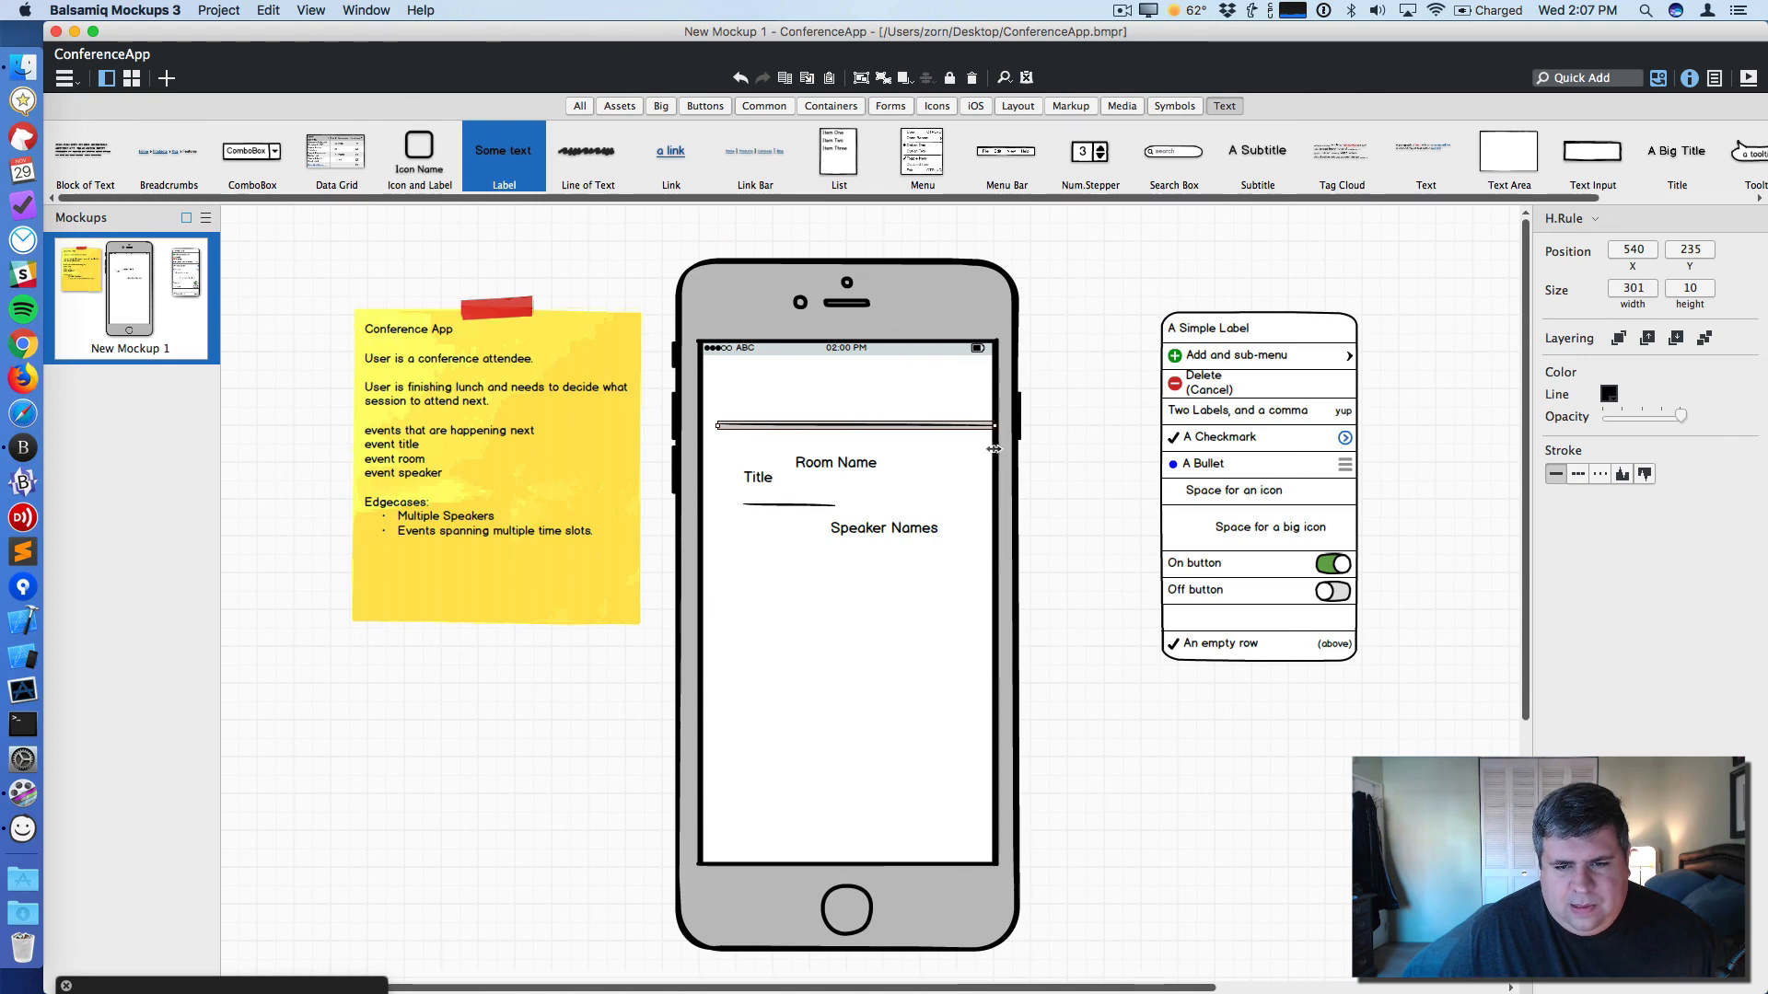
pyautogui.moveTo(762, 506); pyautogui.dragTo(996, 465)
pyautogui.click(764, 460)
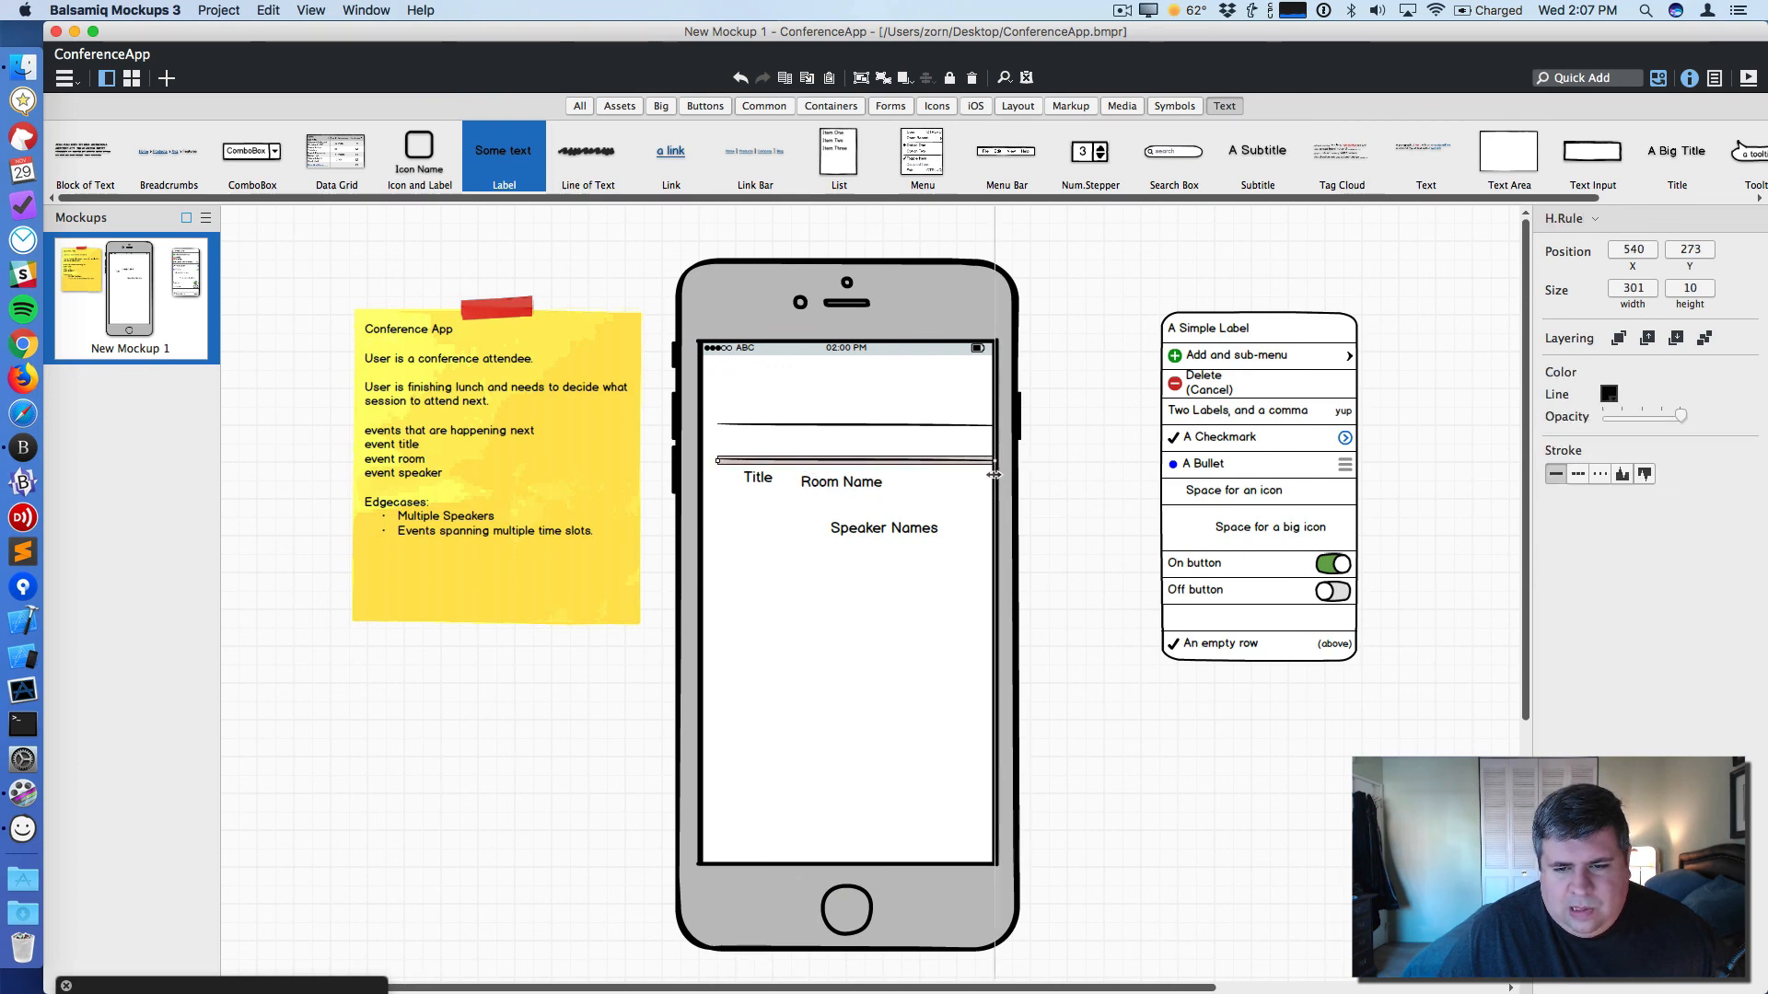
pyautogui.click(797, 573)
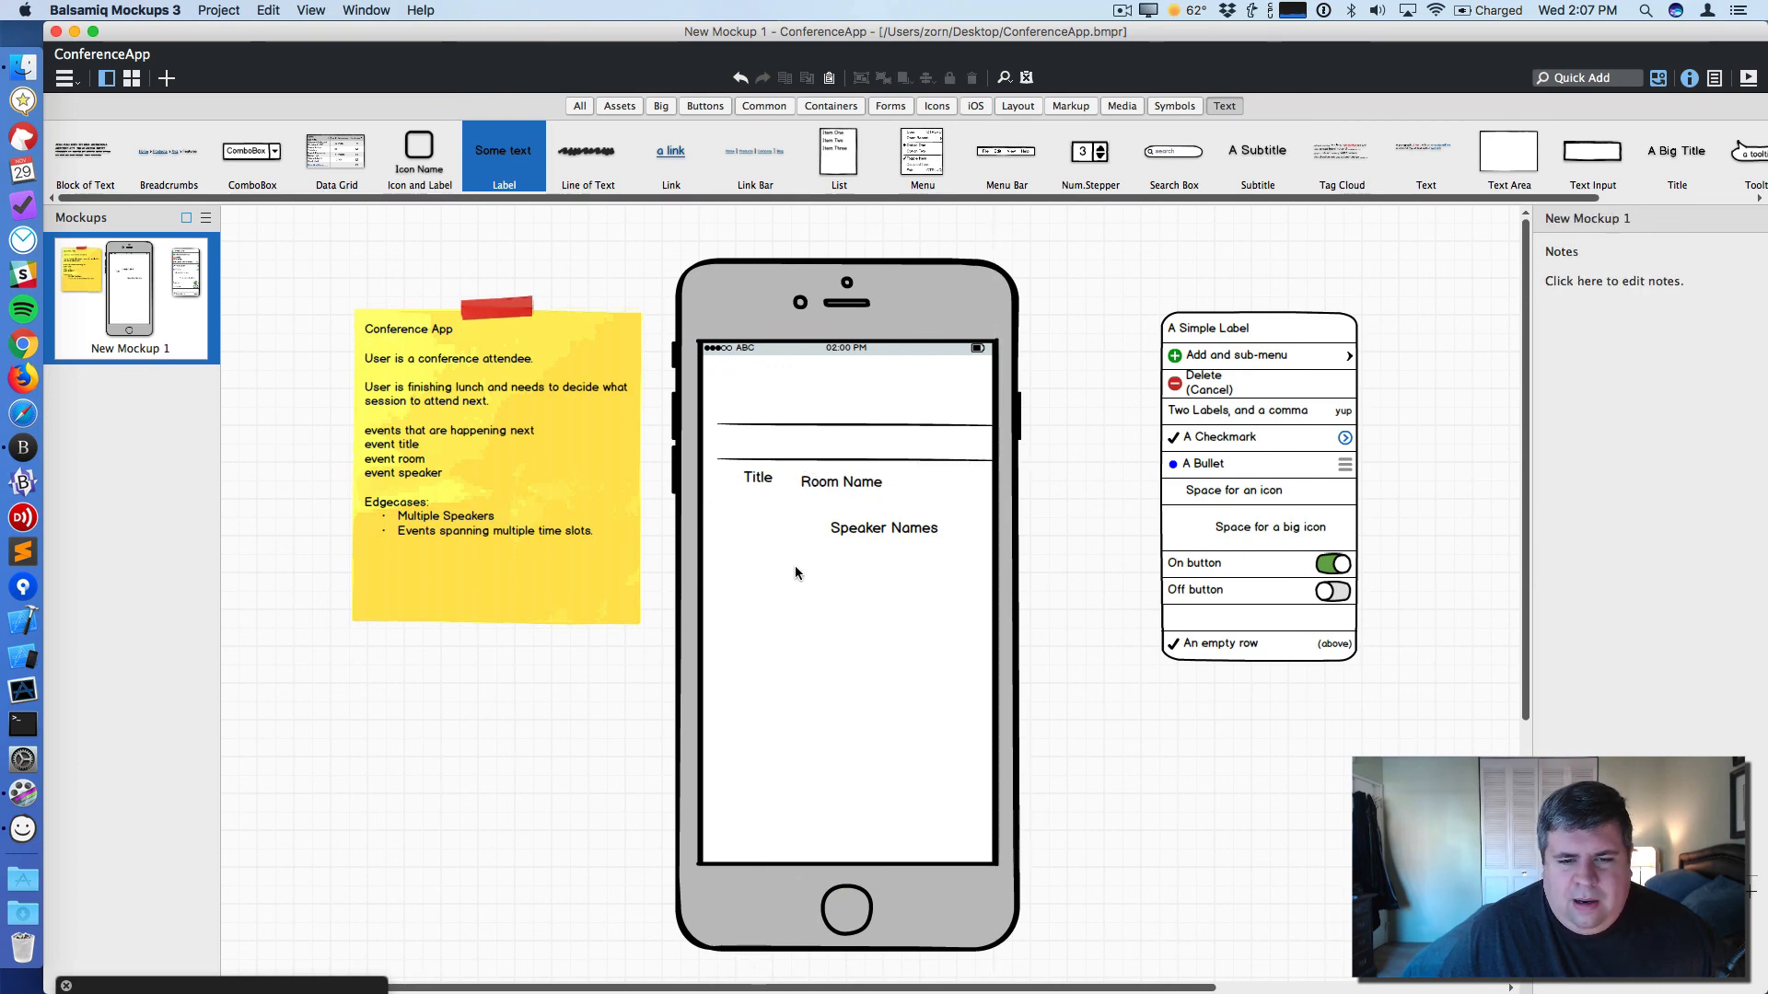
# - Move the Title label up into the row between the two divider rules
pyautogui.moveTo(760, 482); pyautogui.dragTo(991, 442)
pyautogui.click(778, 471)
pyautogui.click(747, 446)
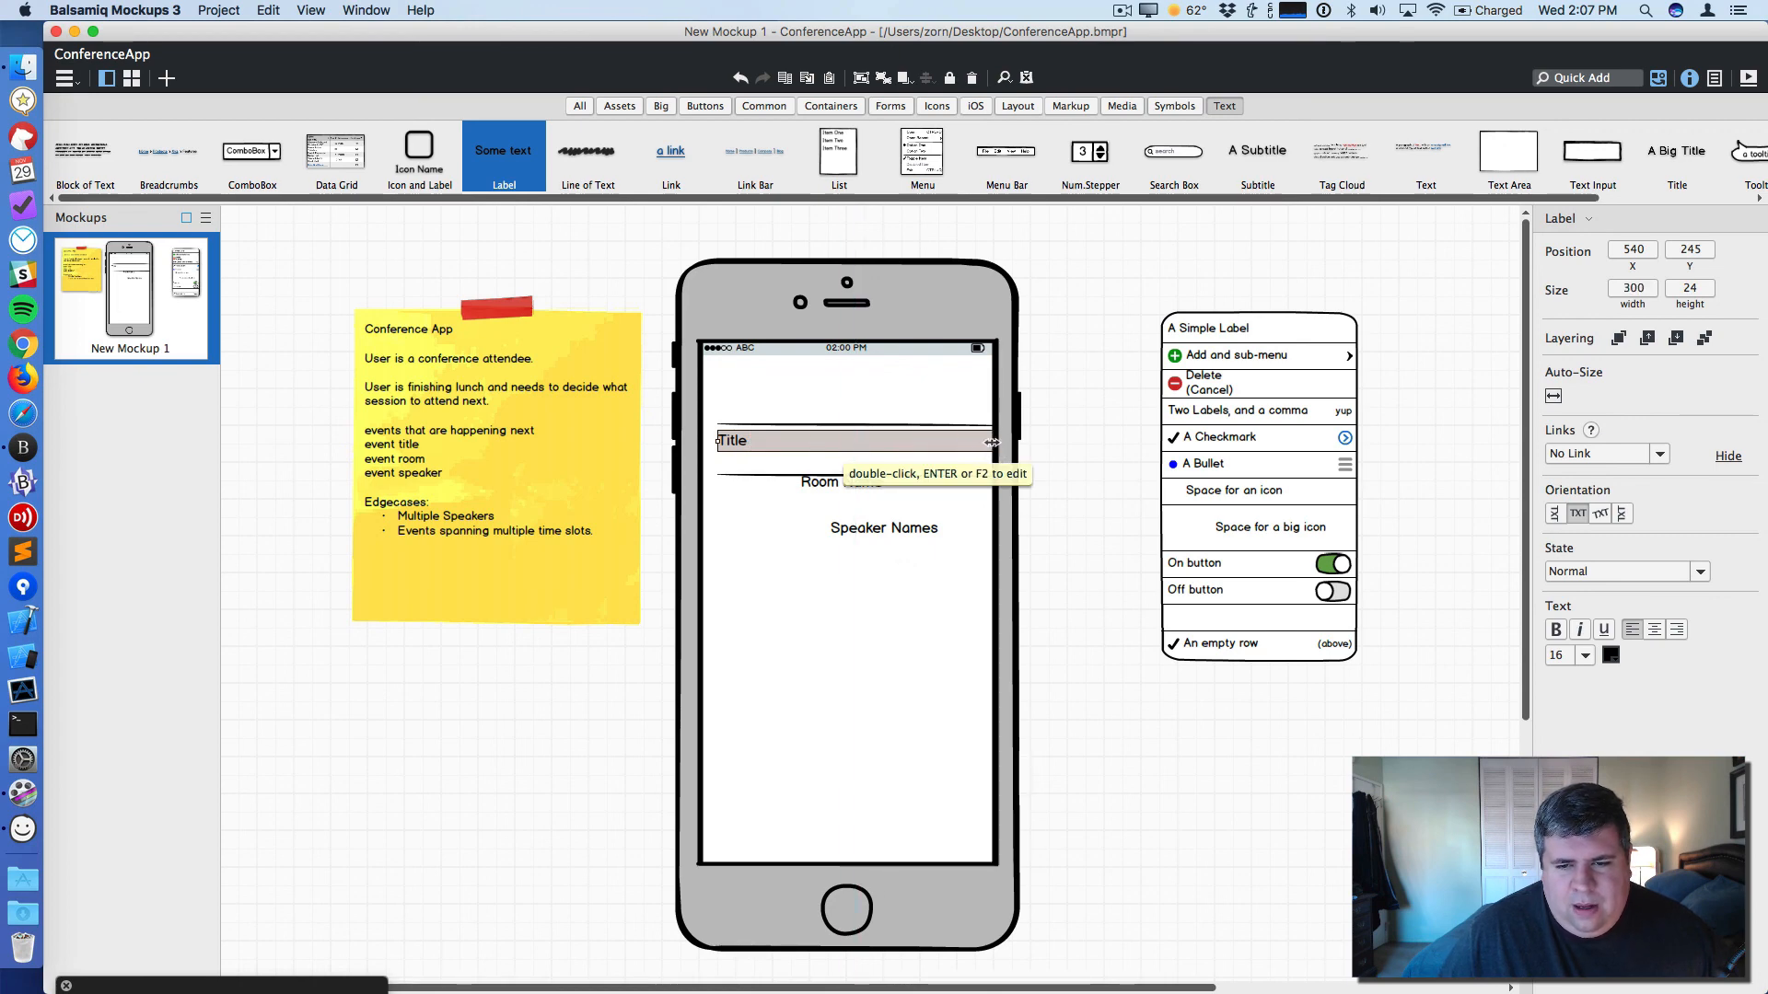
# - Move the Room Name label to the right end of the row beside the Title
pyautogui.moveTo(840, 482); pyautogui.dragTo(953, 473)
pyautogui.click(900, 513)
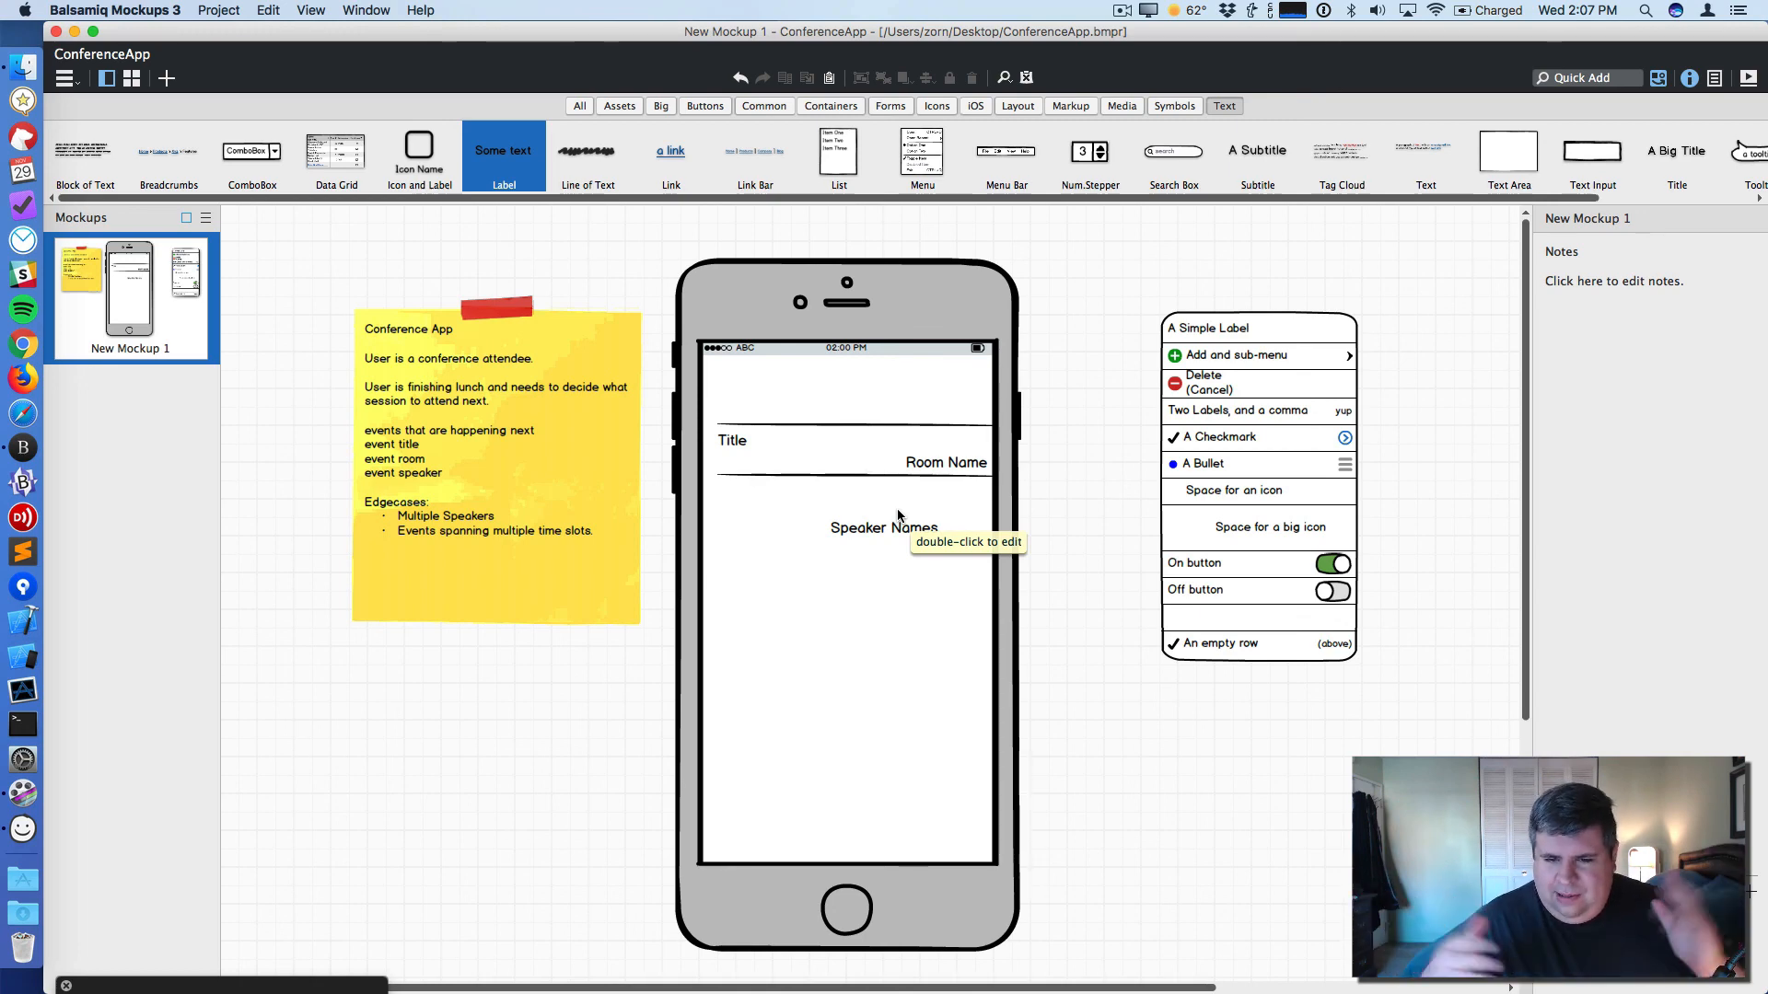
# - Move the Speaker Names label under the Title at the row's left edge
pyautogui.click(755, 444)
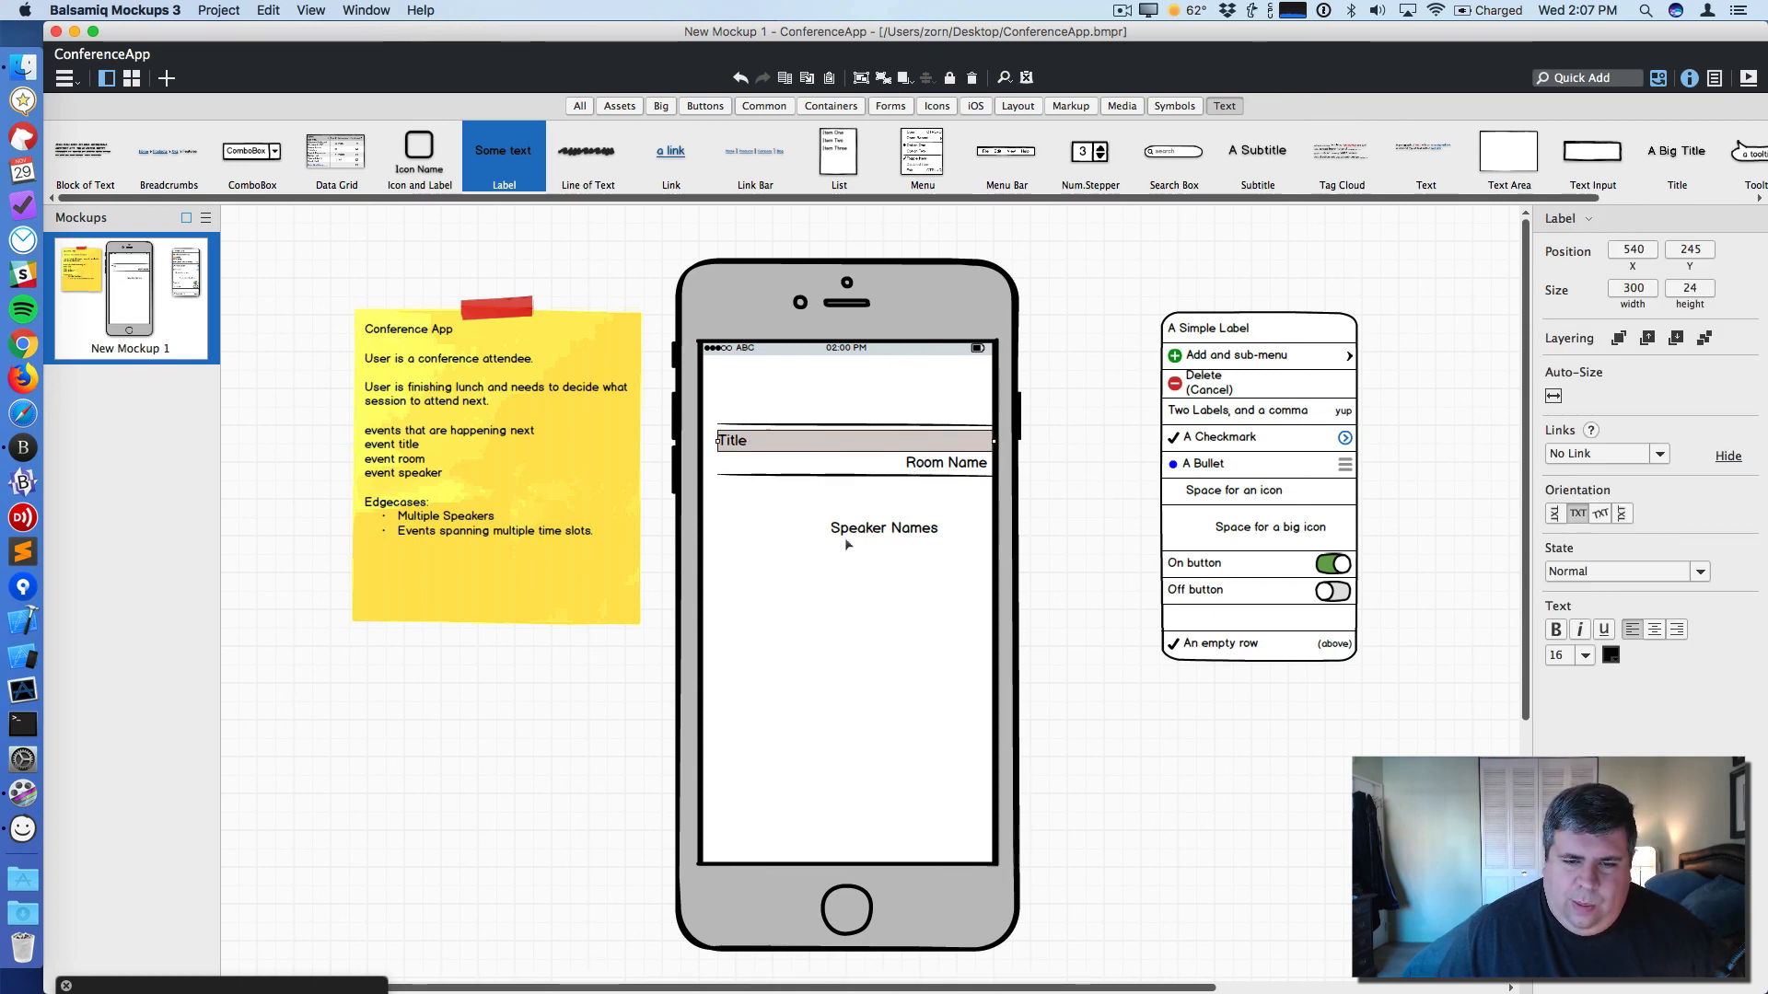
pyautogui.moveTo(861, 539); pyautogui.dragTo(747, 474)
pyautogui.click(949, 468)
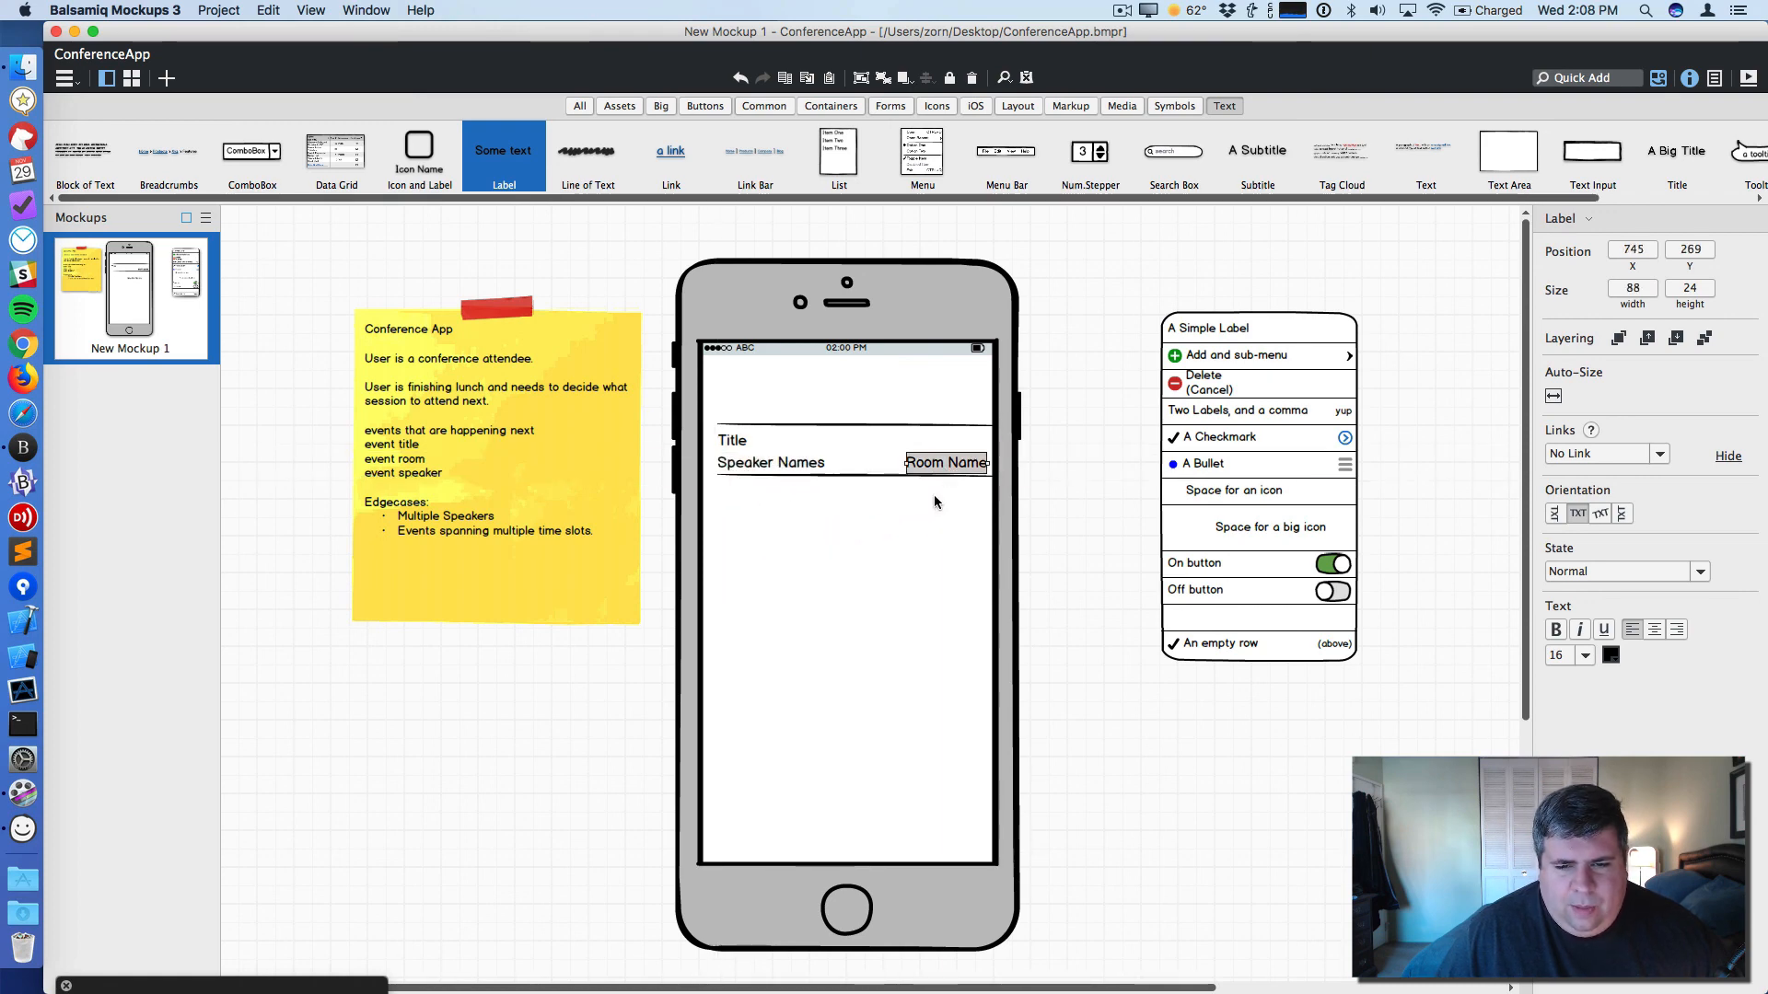
# - Enlarge the Title label's font to size 18
pyautogui.click(740, 439)
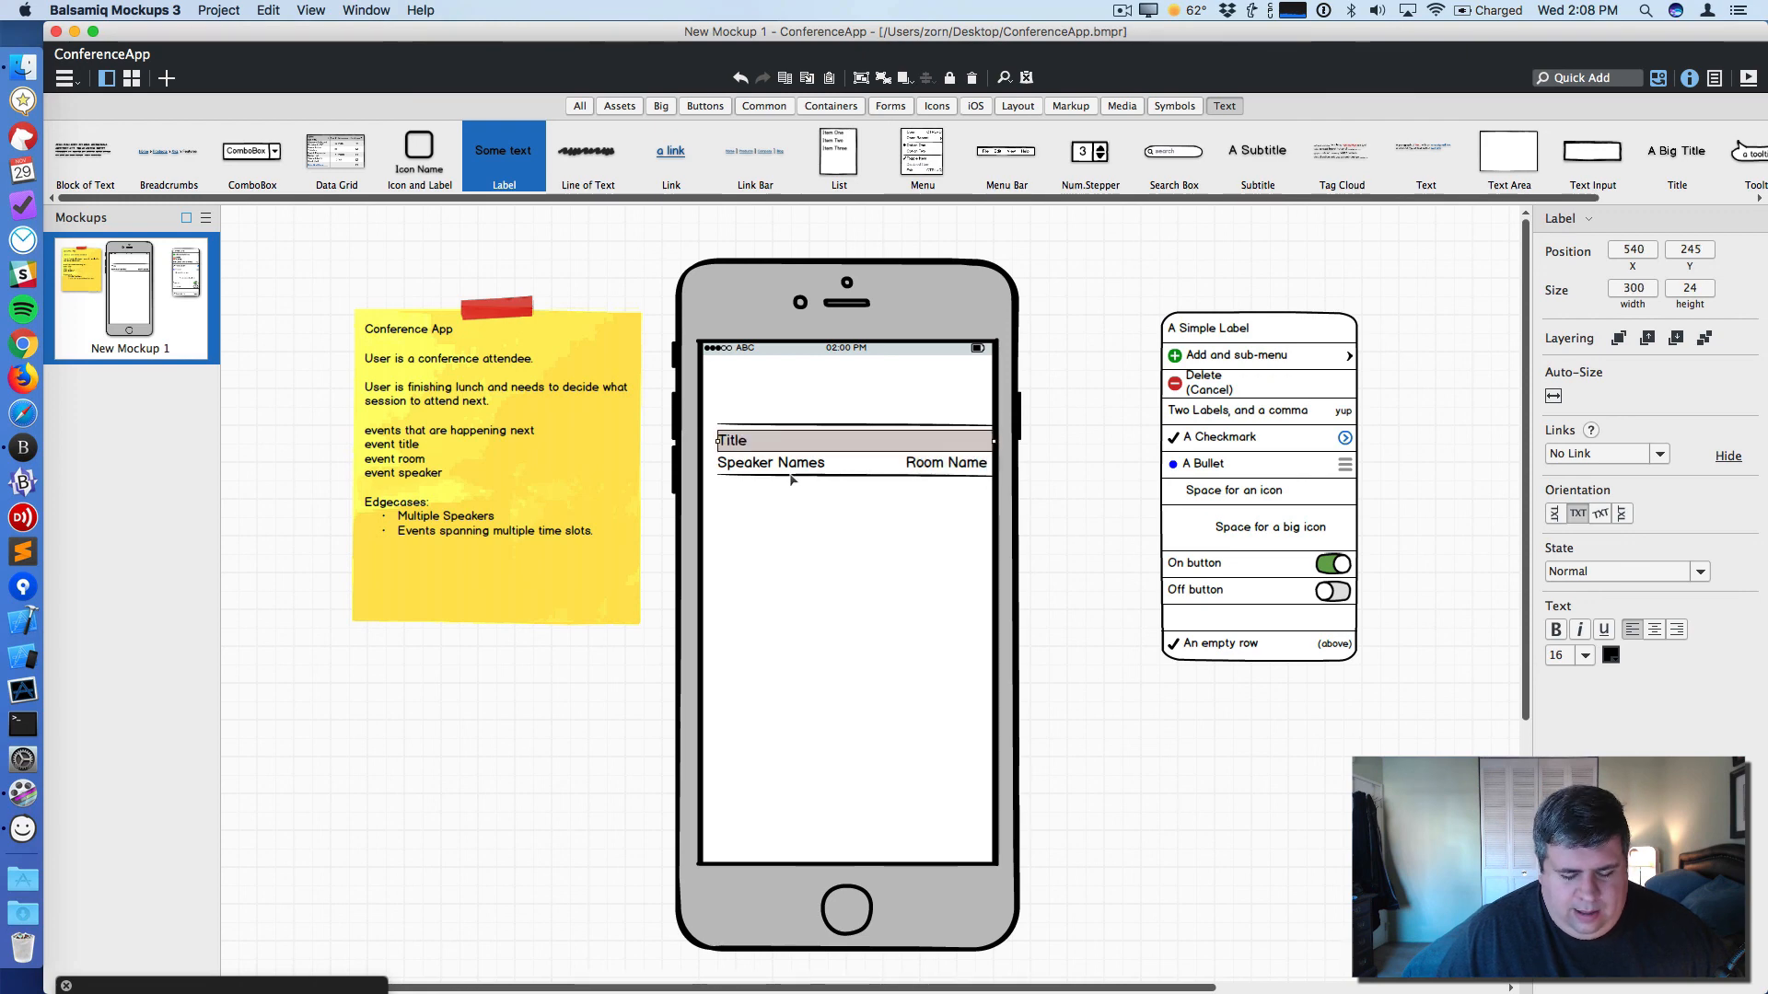
pyautogui.press('Tab')
pyautogui.press('Tab')
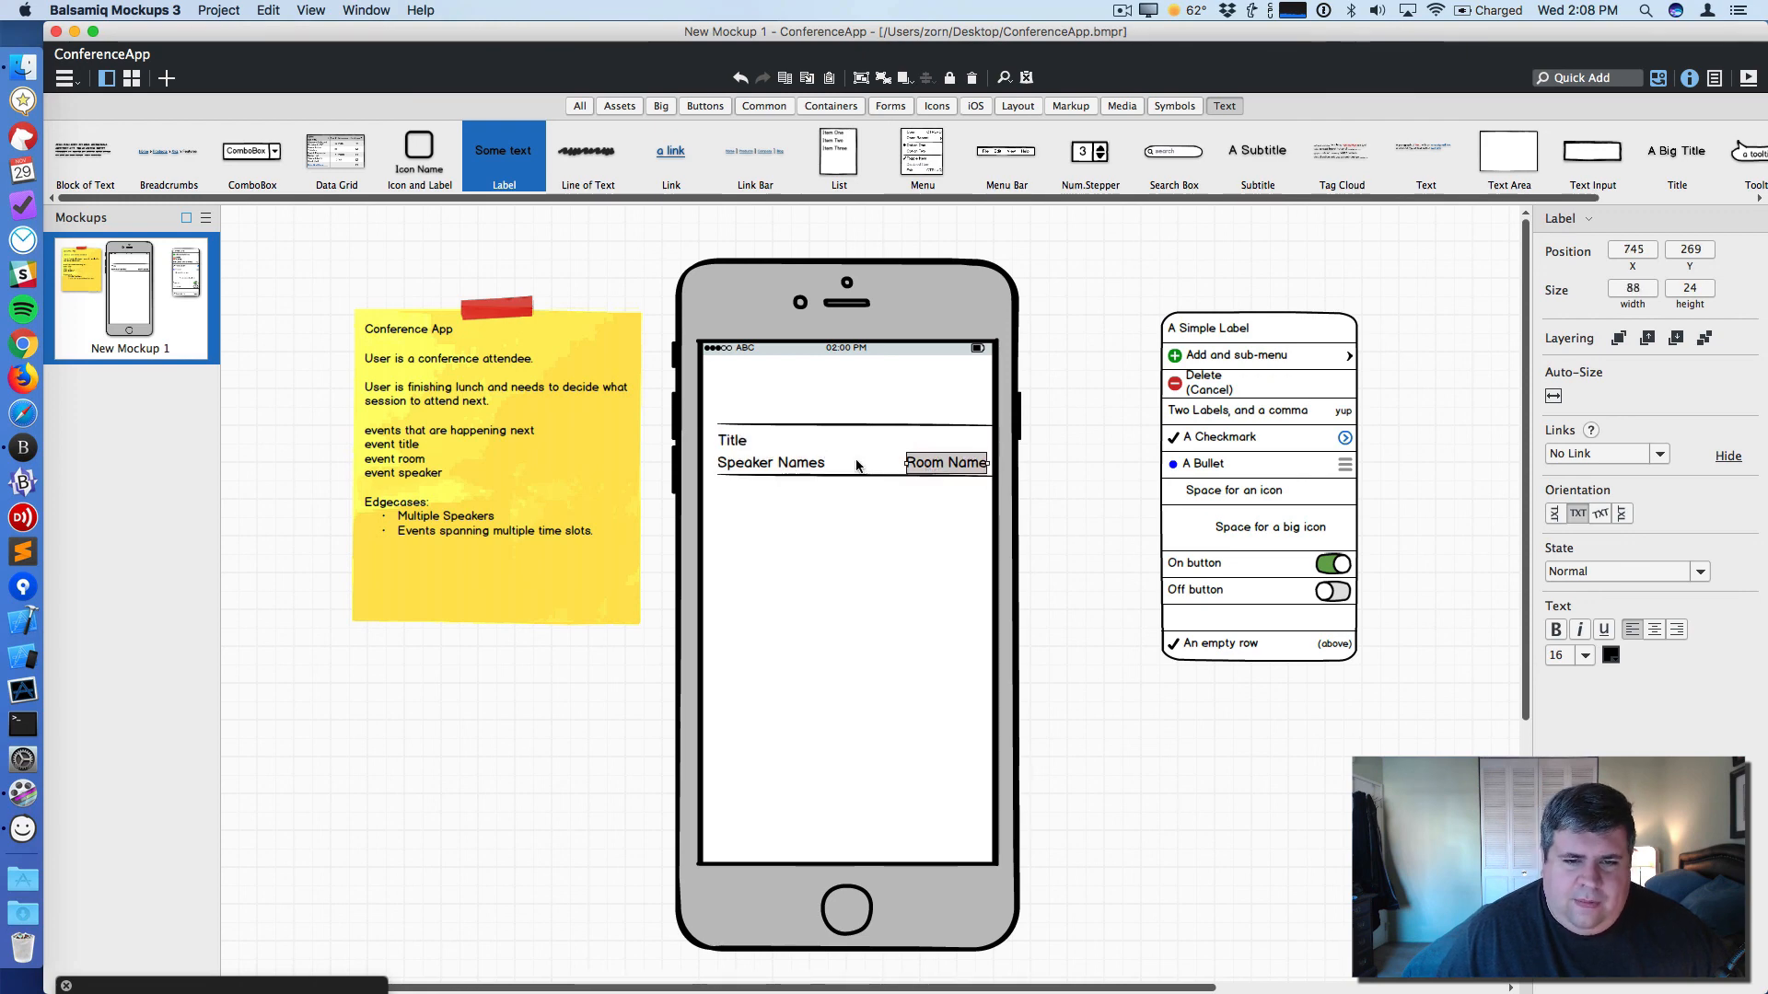
pyautogui.click(748, 441)
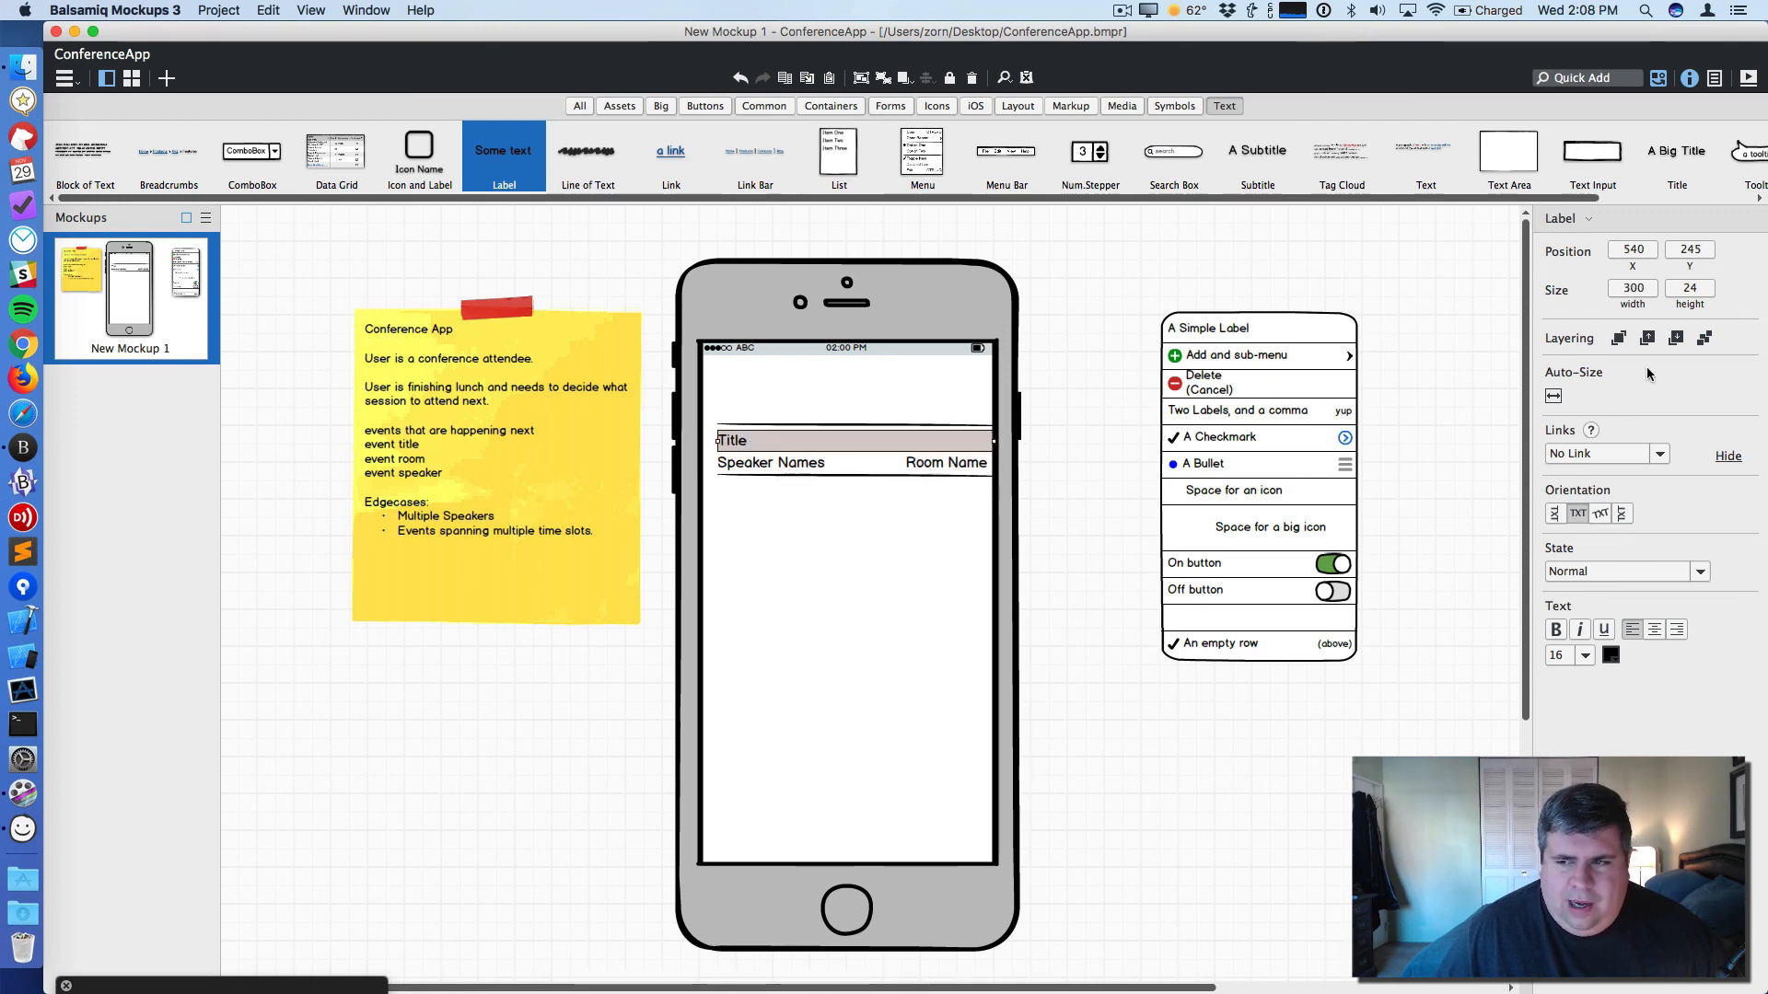
pyautogui.click(1584, 656)
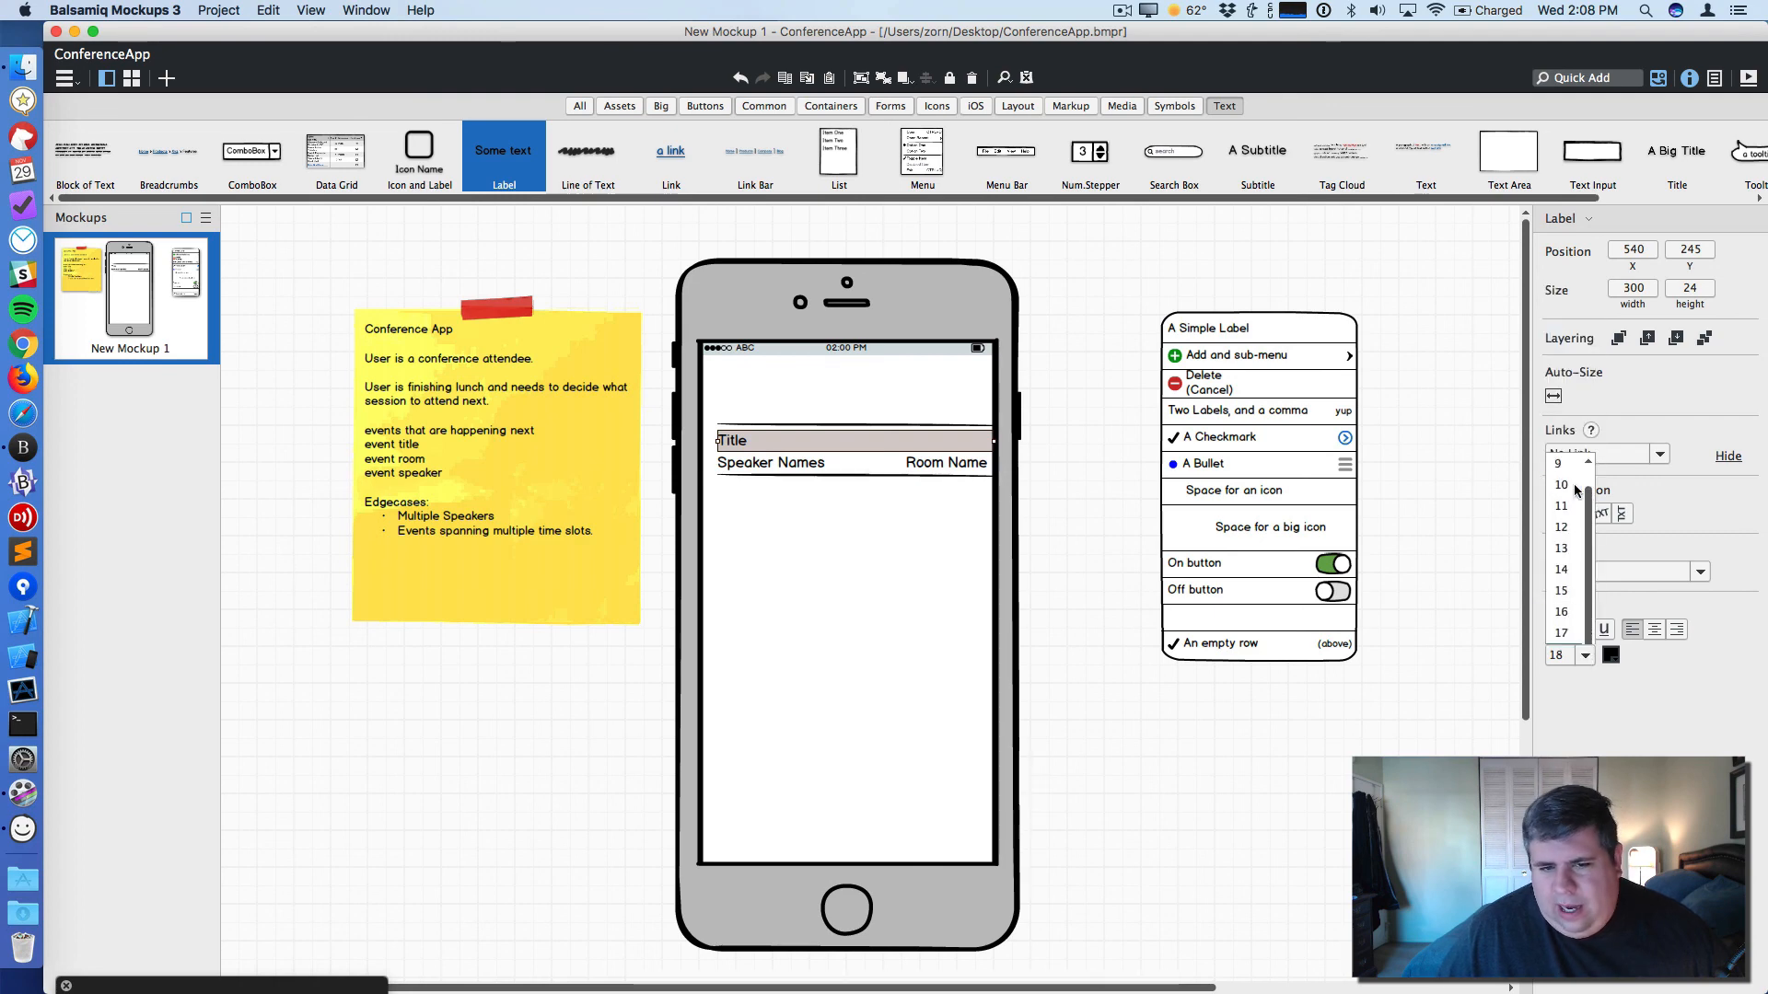
pyautogui.click(1573, 483)
# - Color the Room Name label light blue
pyautogui.click(812, 526)
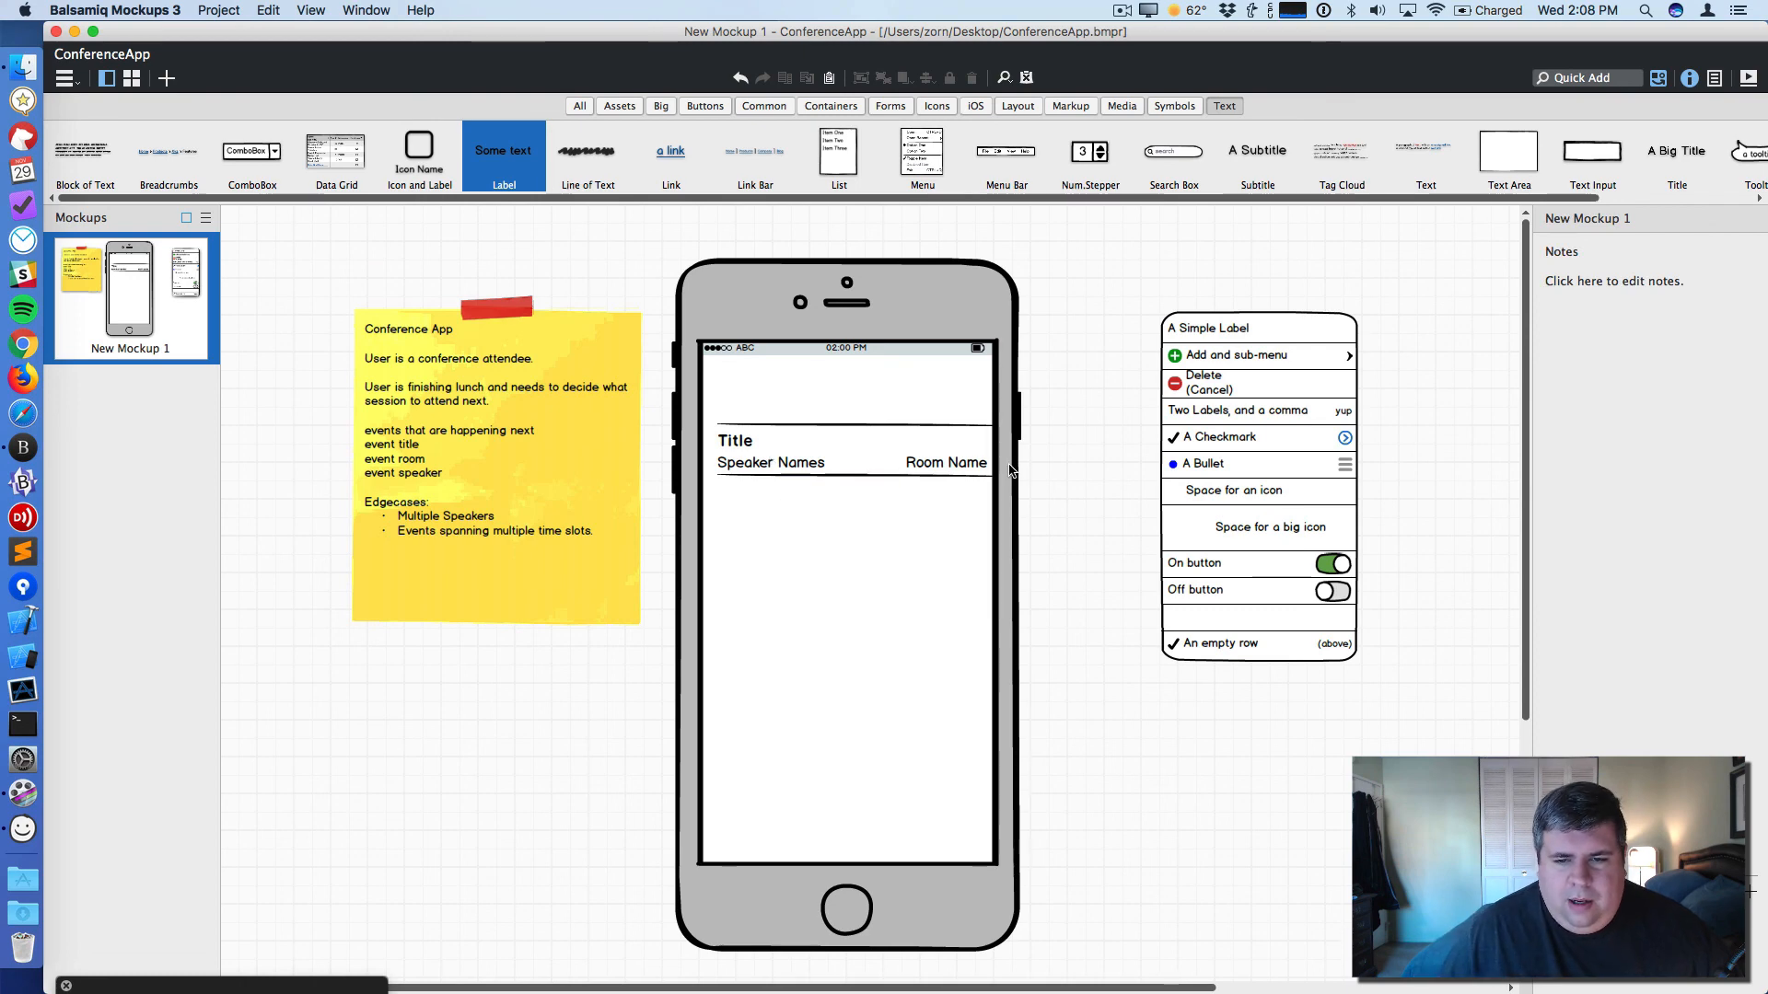
pyautogui.click(977, 467)
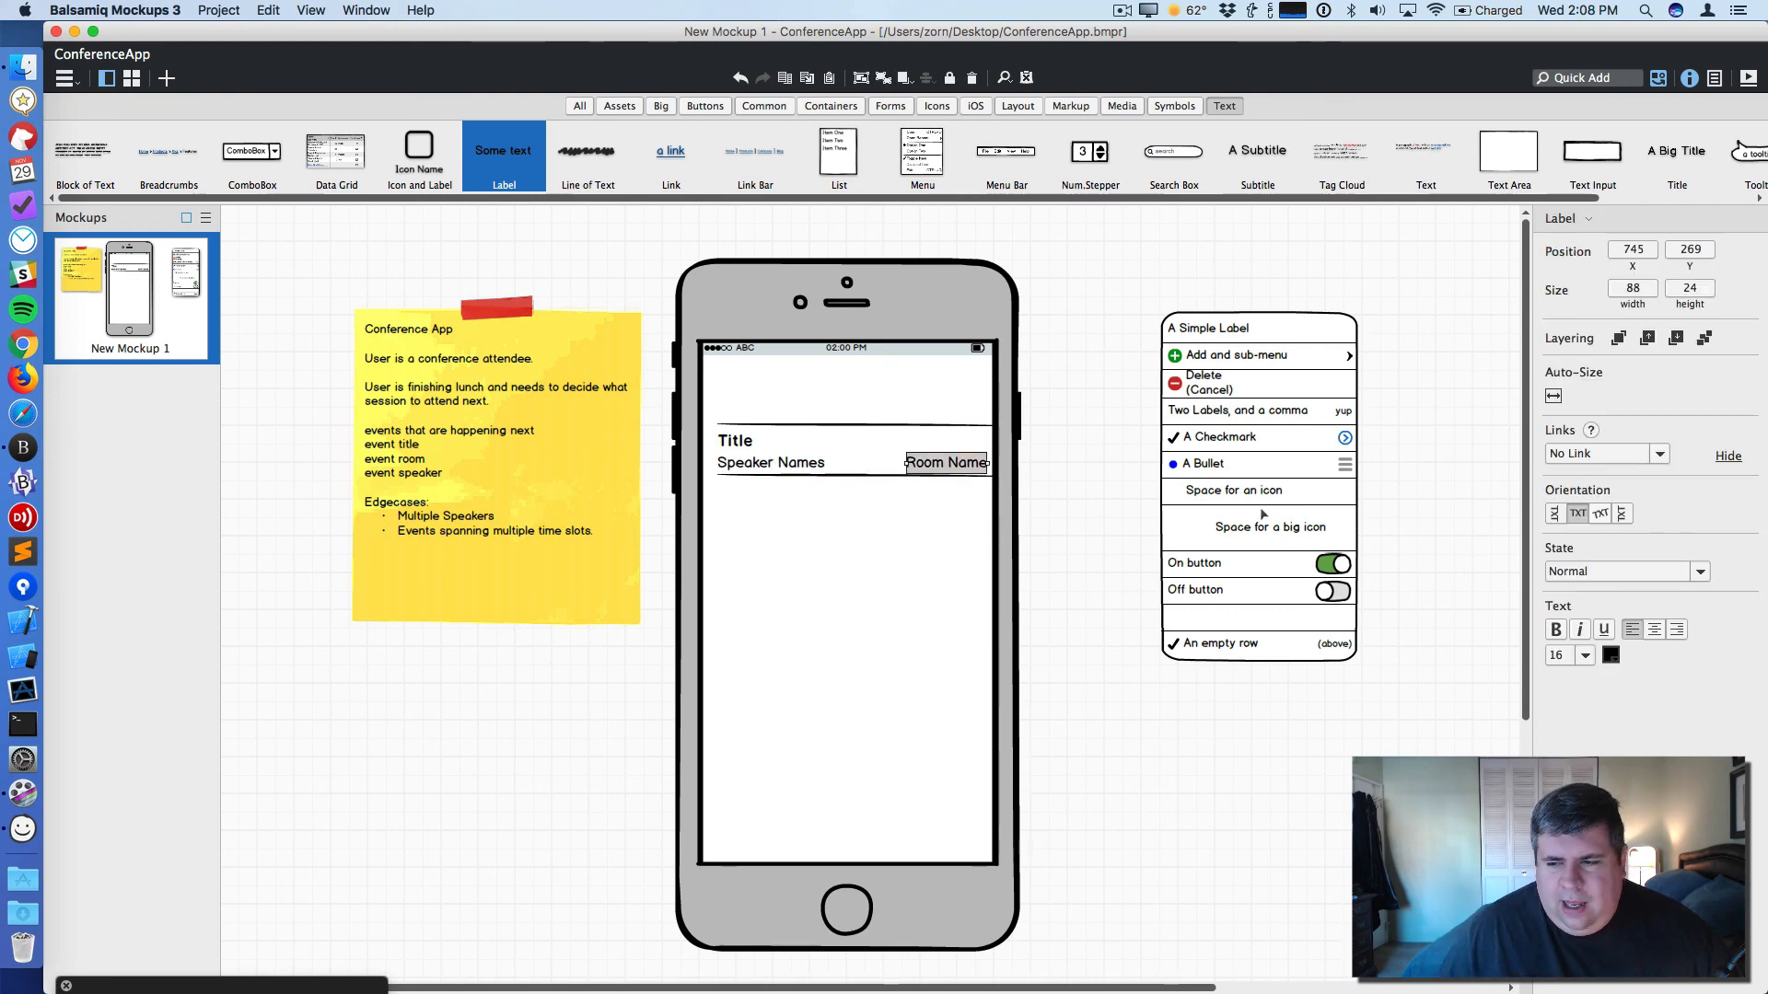
pyautogui.click(1615, 654)
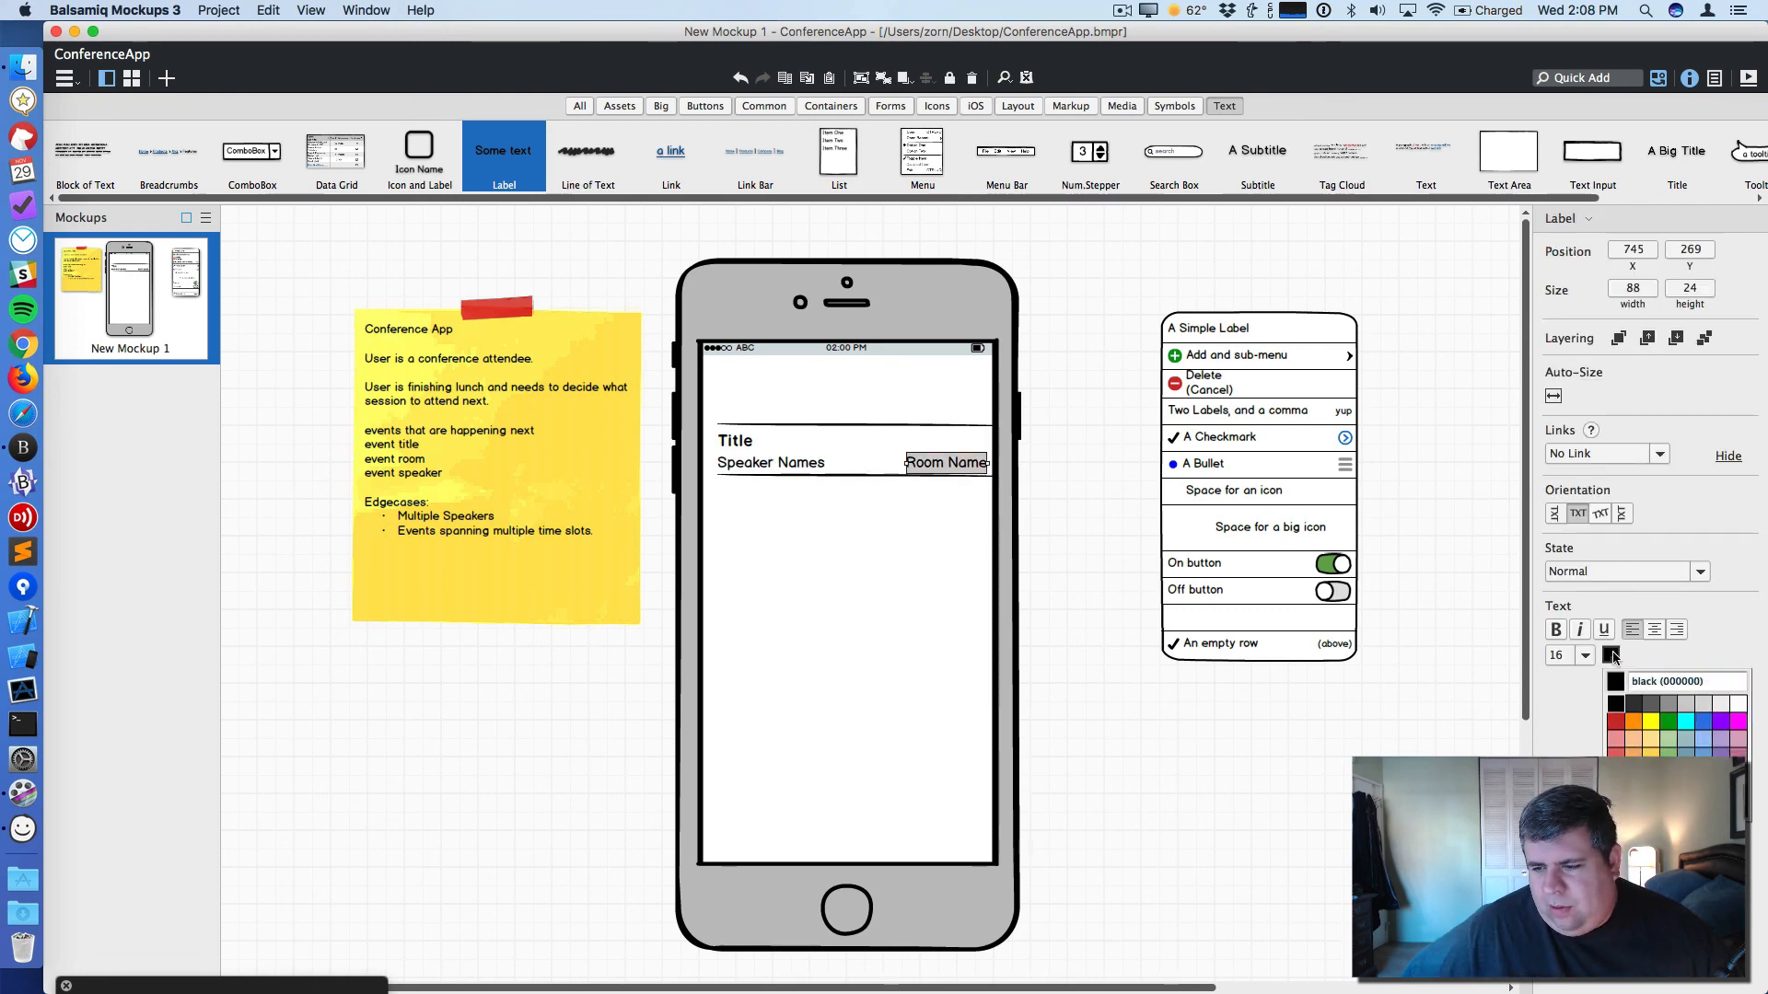
pyautogui.click(1703, 750)
pyautogui.click(810, 594)
pyautogui.click(949, 466)
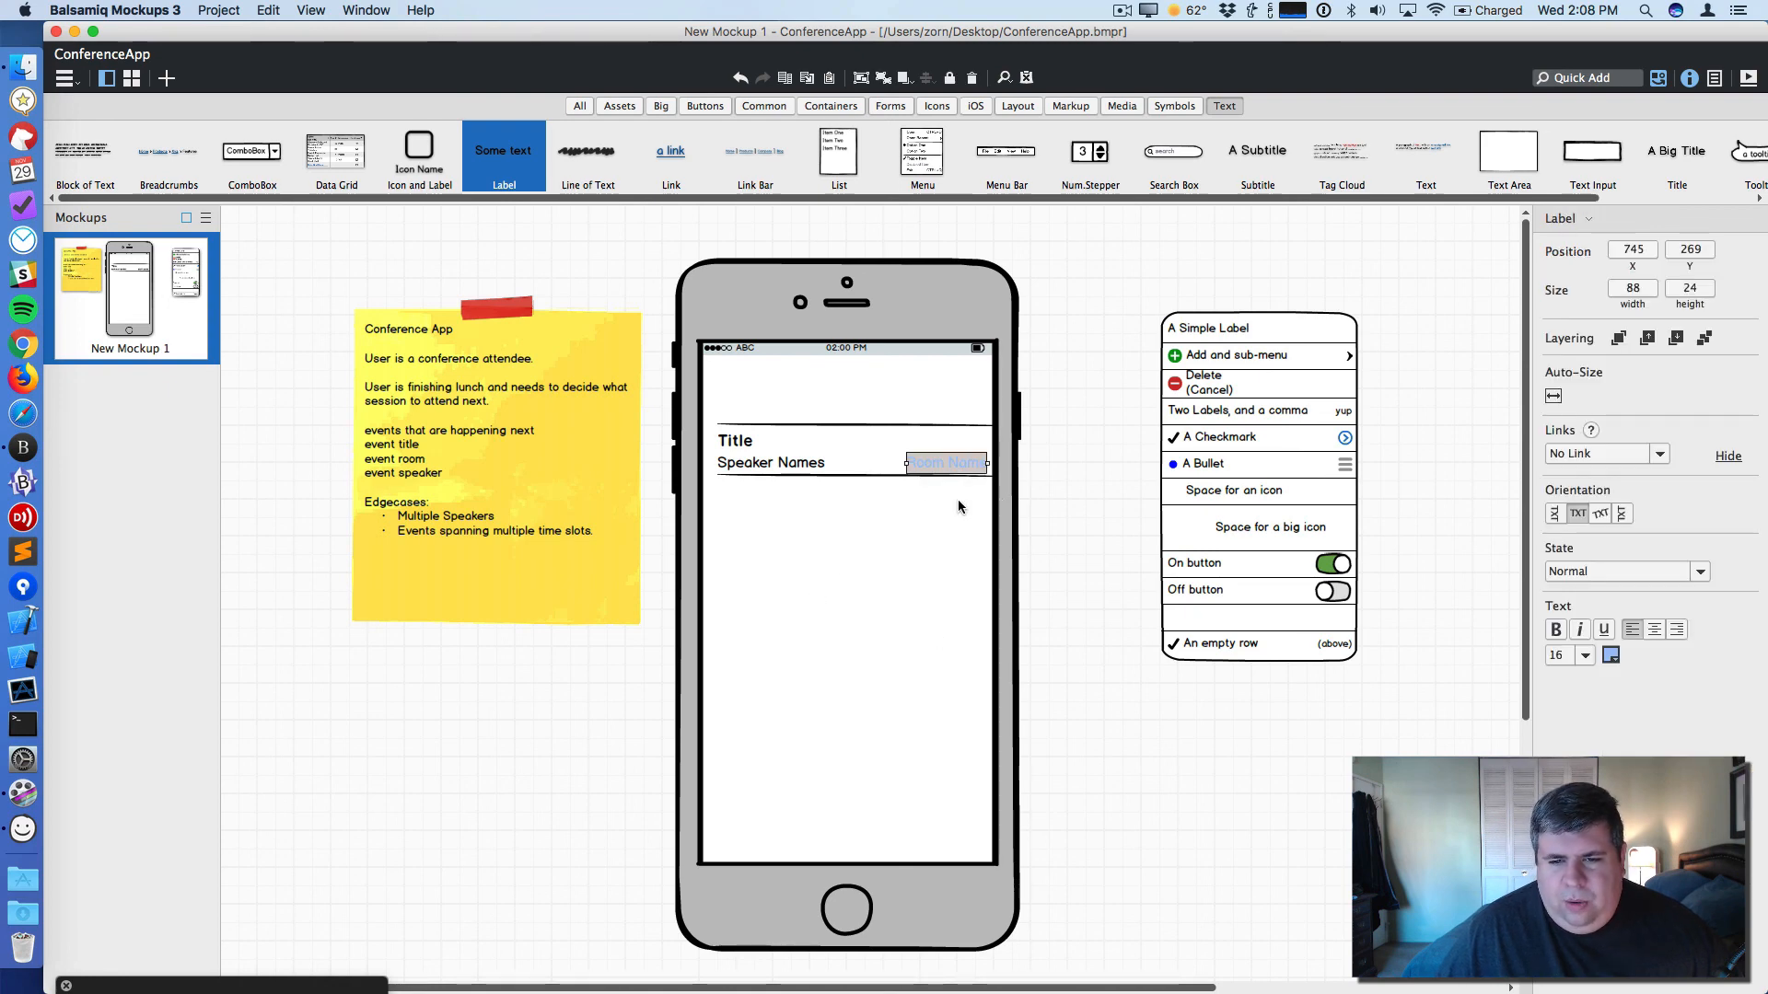
pyautogui.click(959, 504)
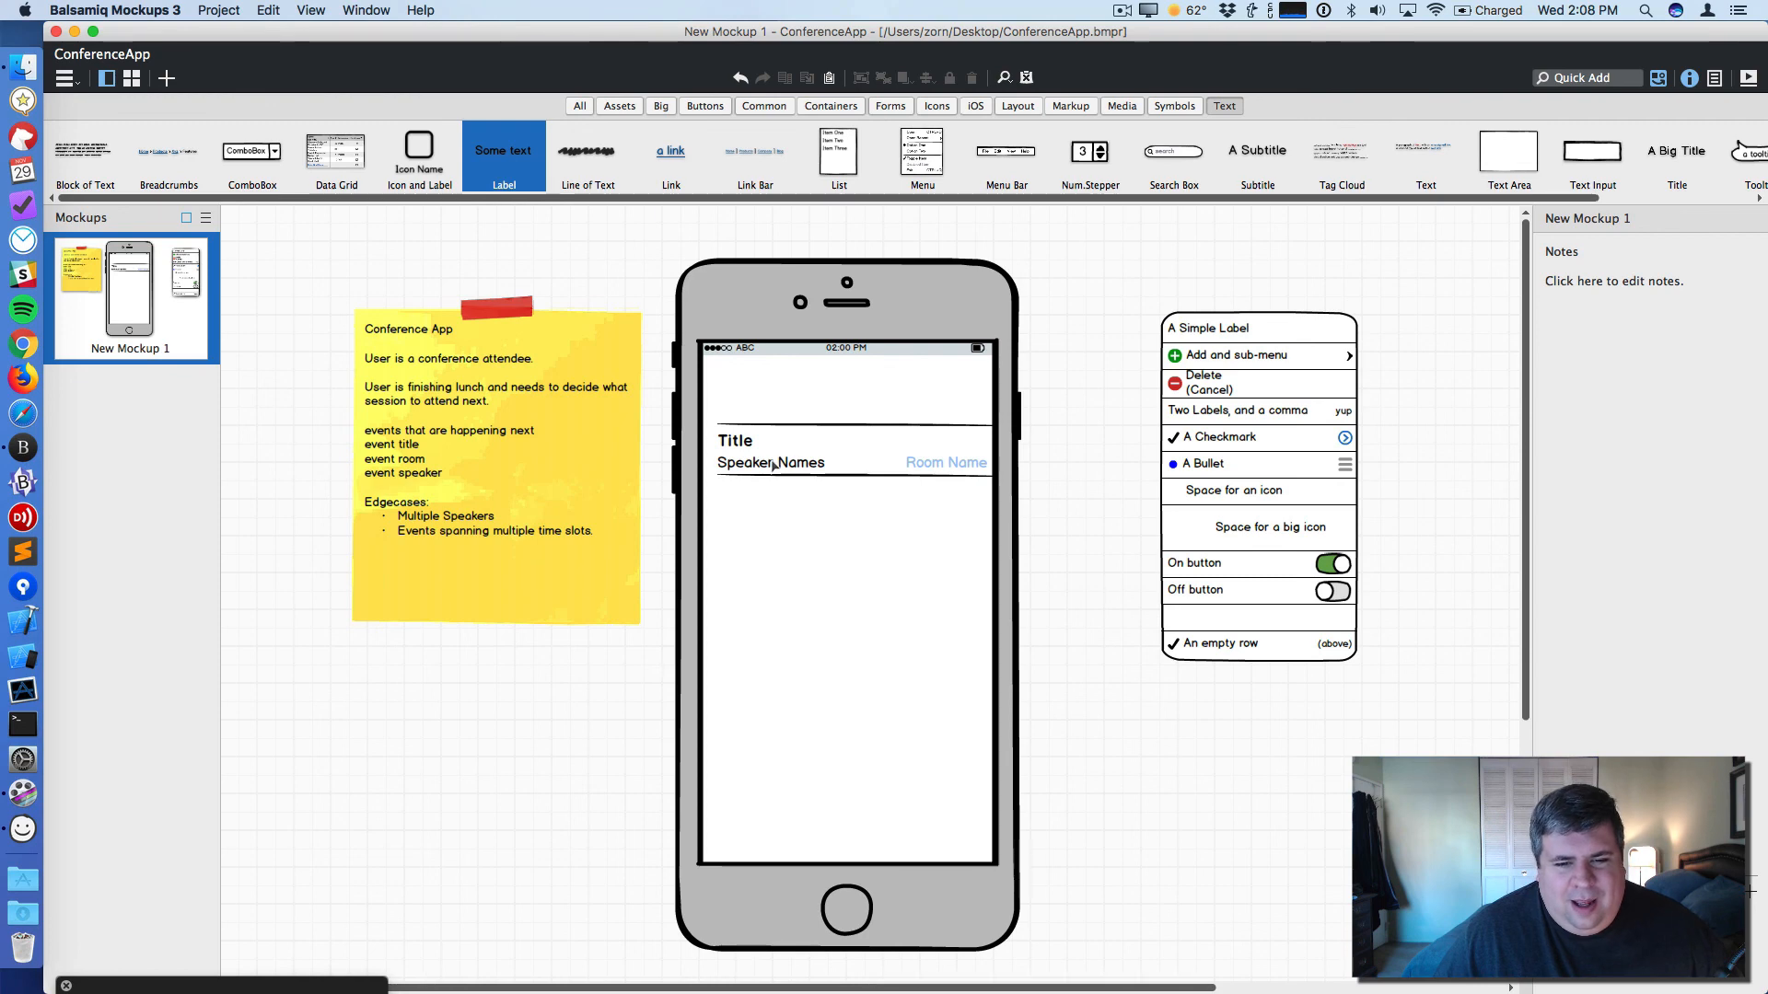
pyautogui.click(780, 465)
pyautogui.click(831, 438)
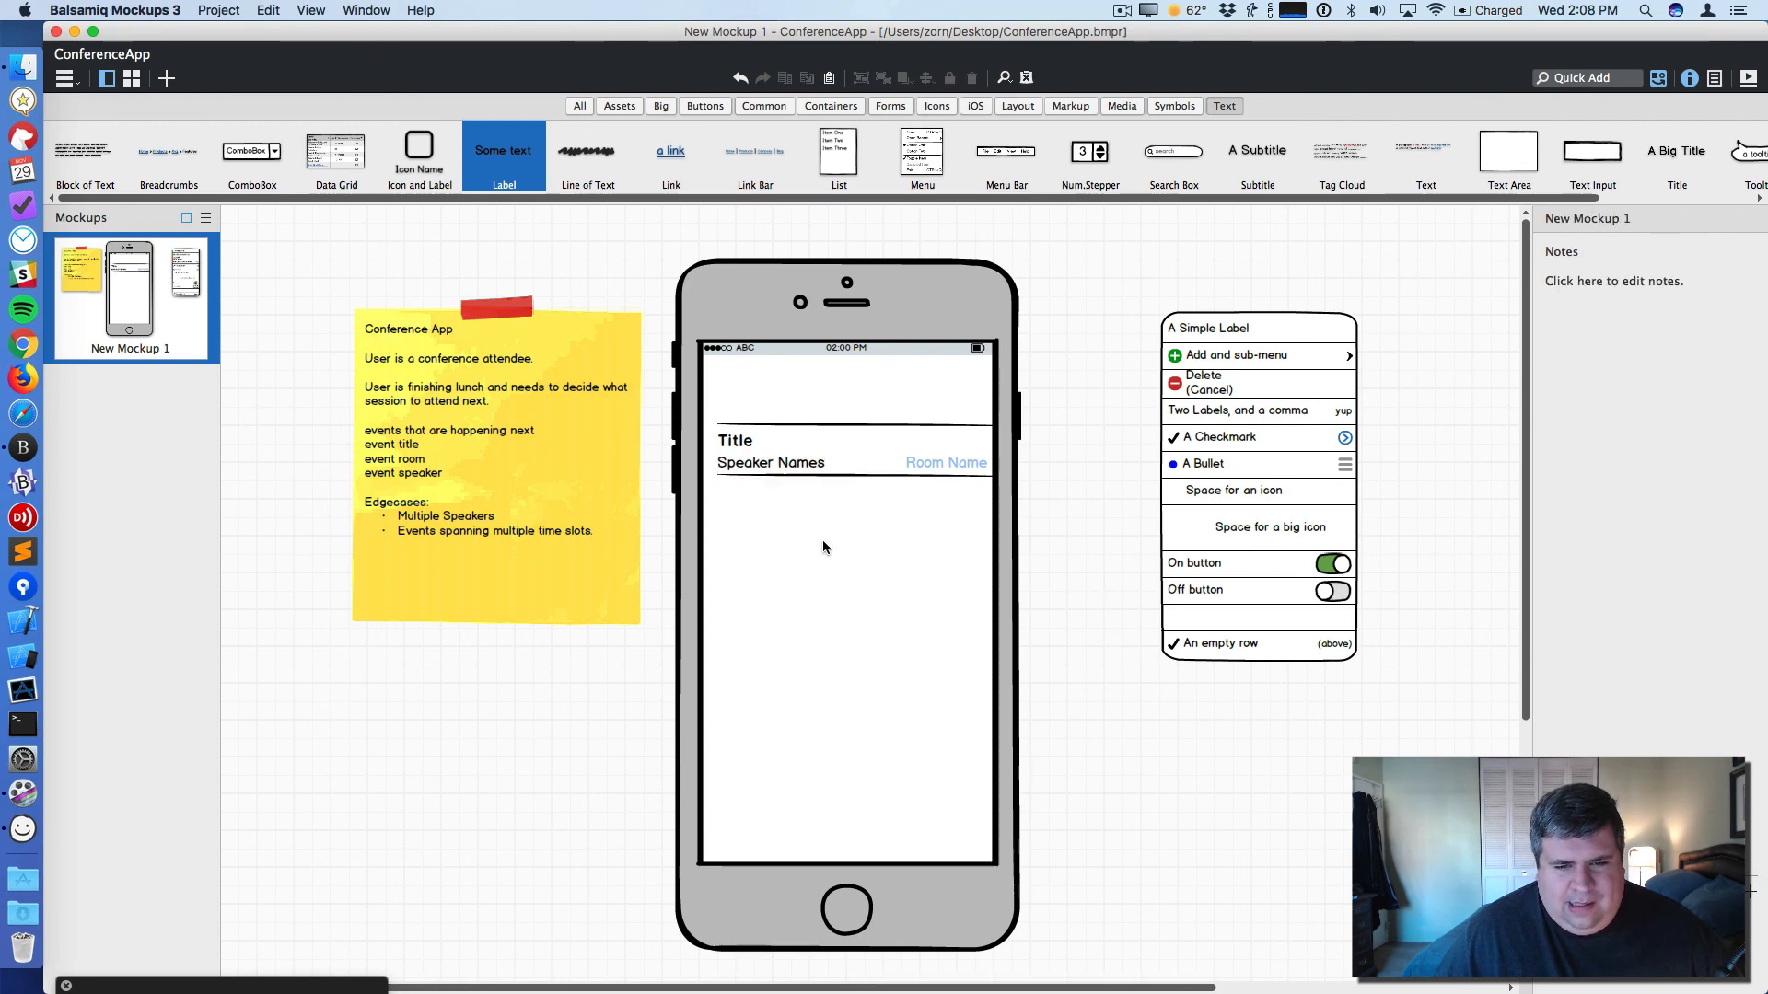
pyautogui.moveTo(1034, 500); pyautogui.dragTo(691, 431)
pyautogui.click(1105, 500)
pyautogui.moveTo(1048, 514); pyautogui.dragTo(626, 377)
pyautogui.press('super+d')
pyautogui.moveTo(799, 495); pyautogui.dragTo(793, 544)
pyautogui.press('super+z')
pyautogui.press('super+z')
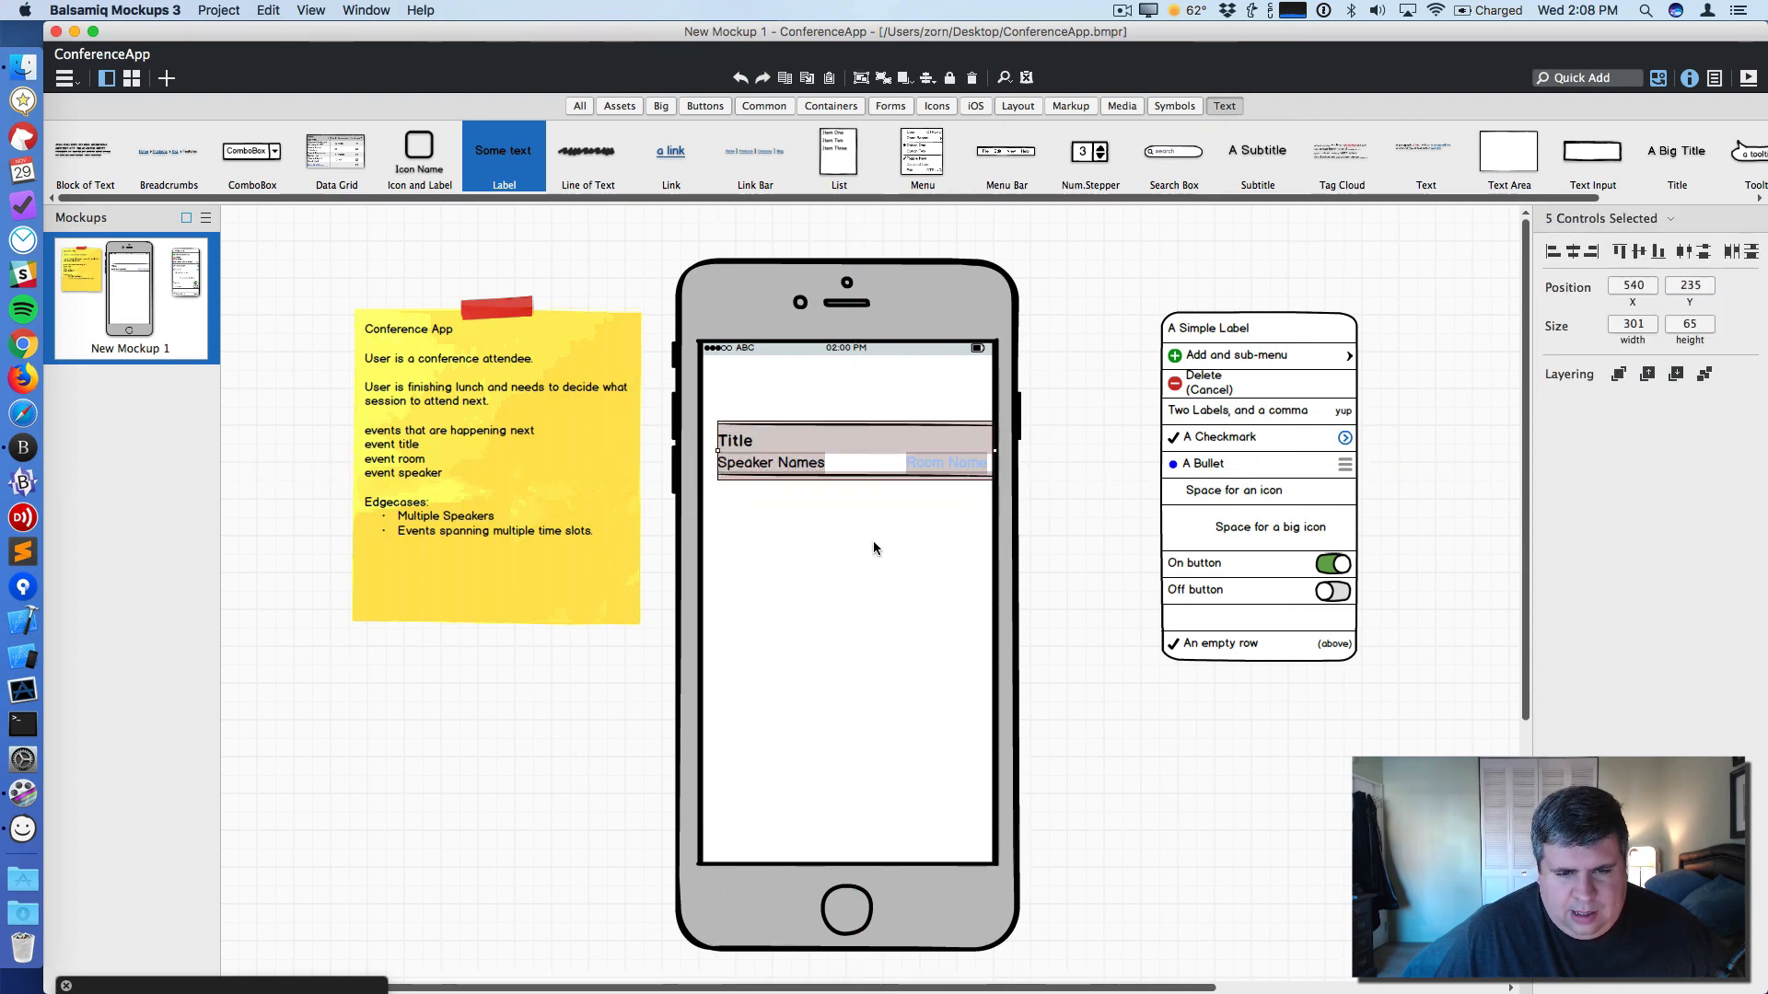
# - Duplicate the session row with its divider to create four rows stacked down the screen
pyautogui.moveTo(1073, 515); pyautogui.dragTo(695, 430)
pyautogui.moveTo(798, 446); pyautogui.dragTo(798, 528)
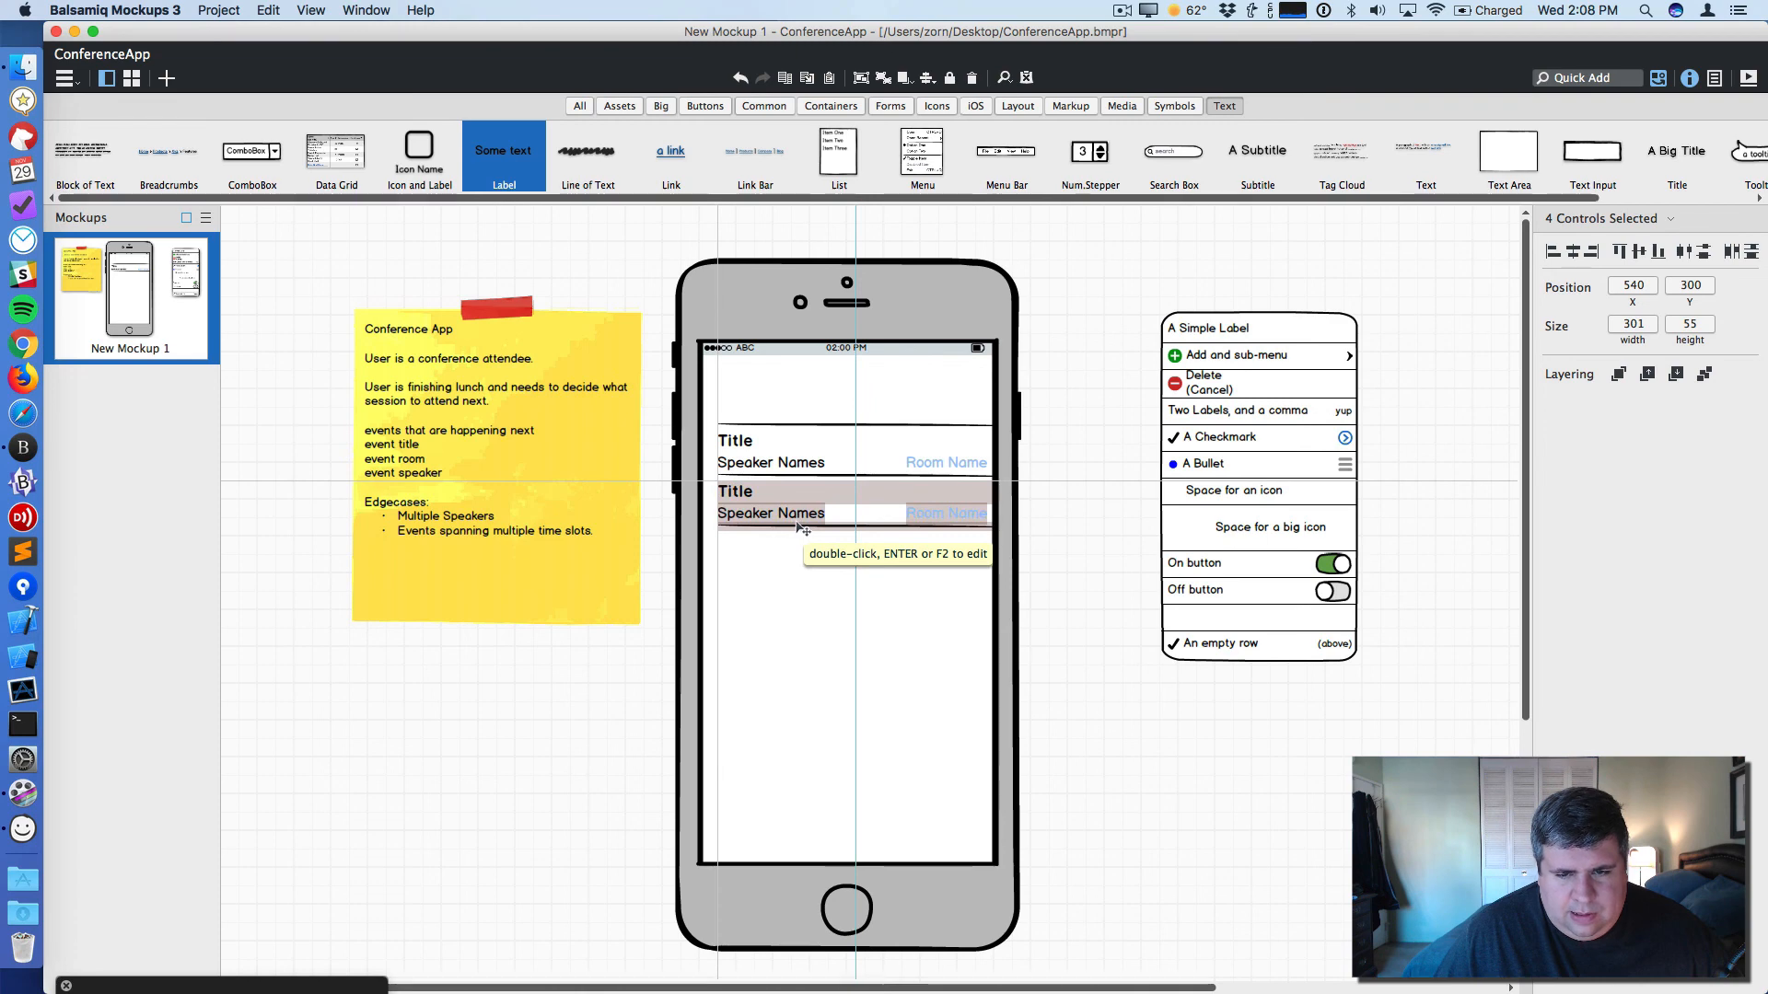
pyautogui.press('super+d')
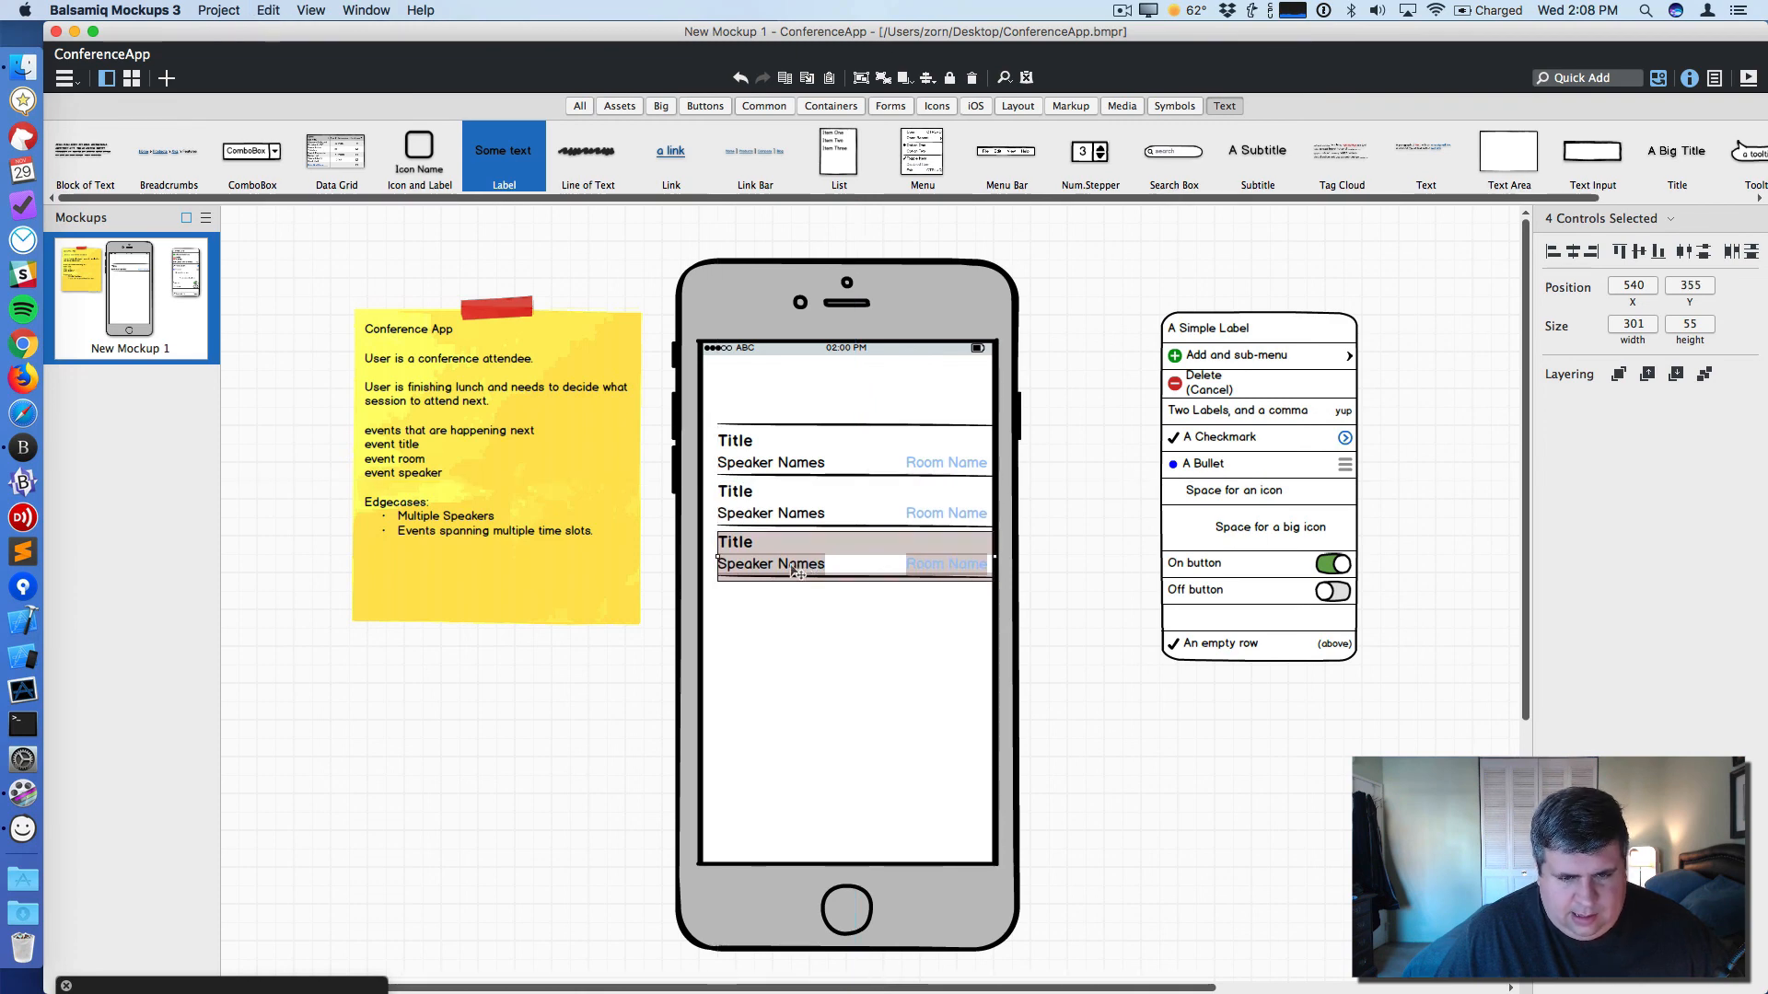
pyautogui.click(799, 642)
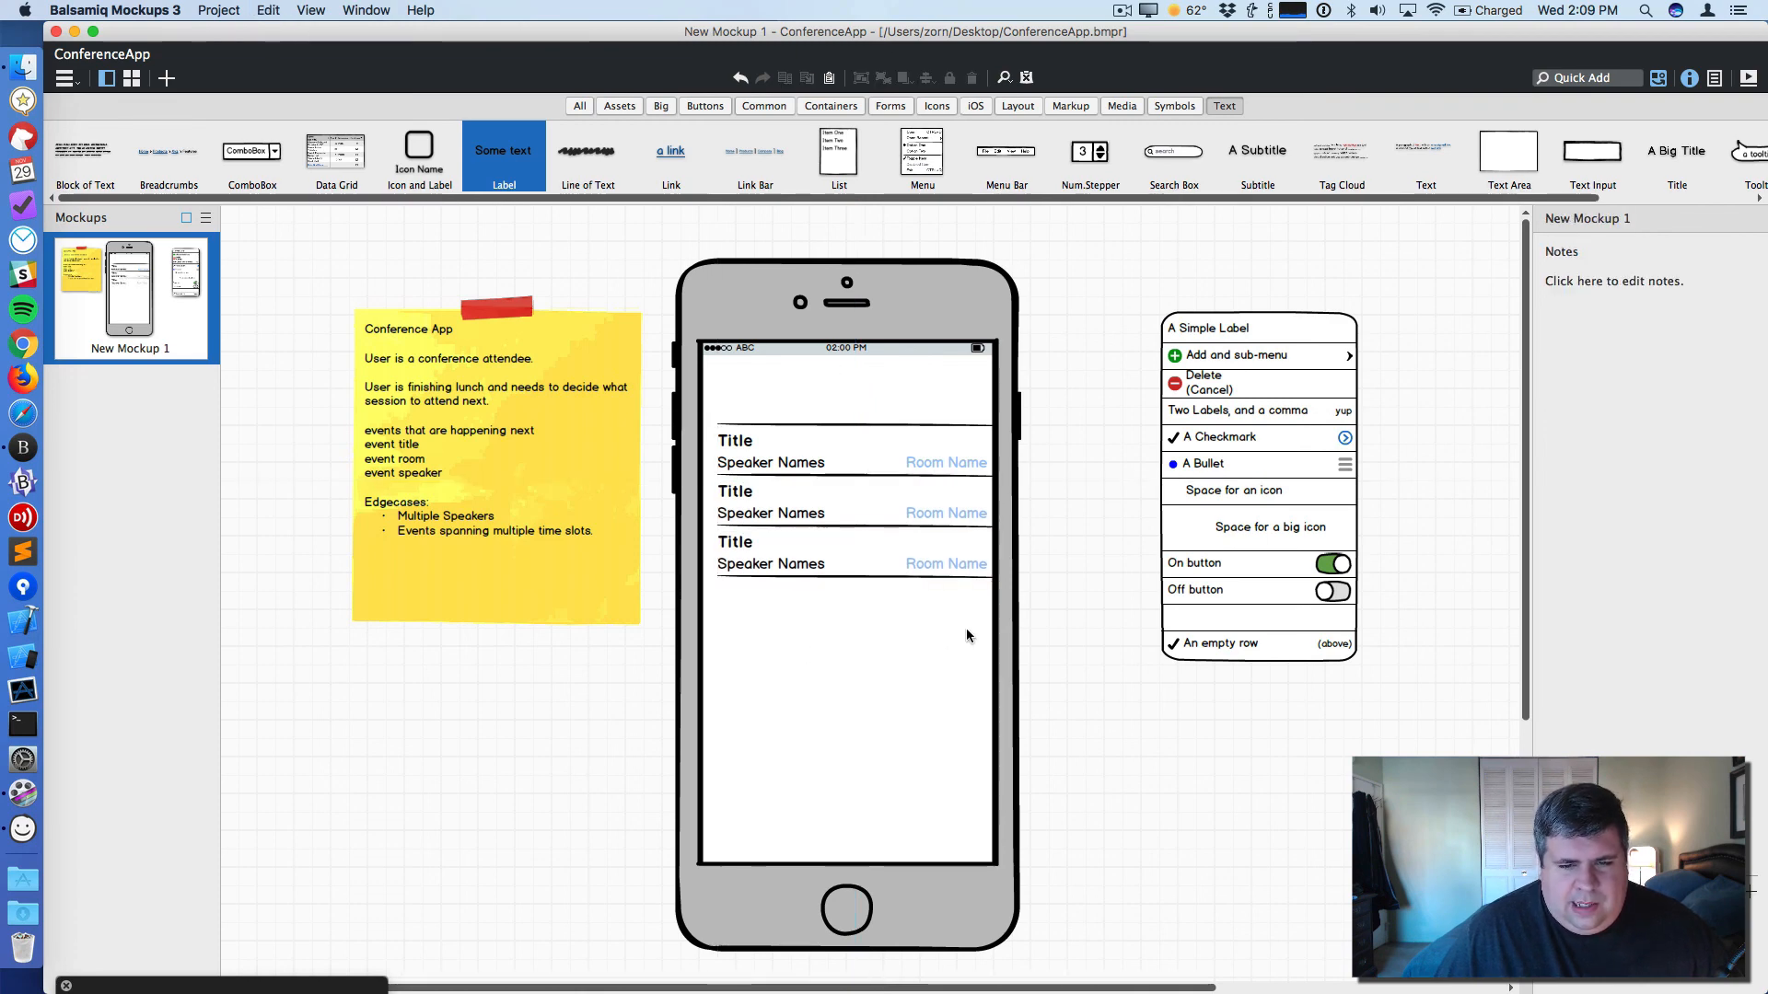
pyautogui.moveTo(947, 582); pyautogui.dragTo(715, 531)
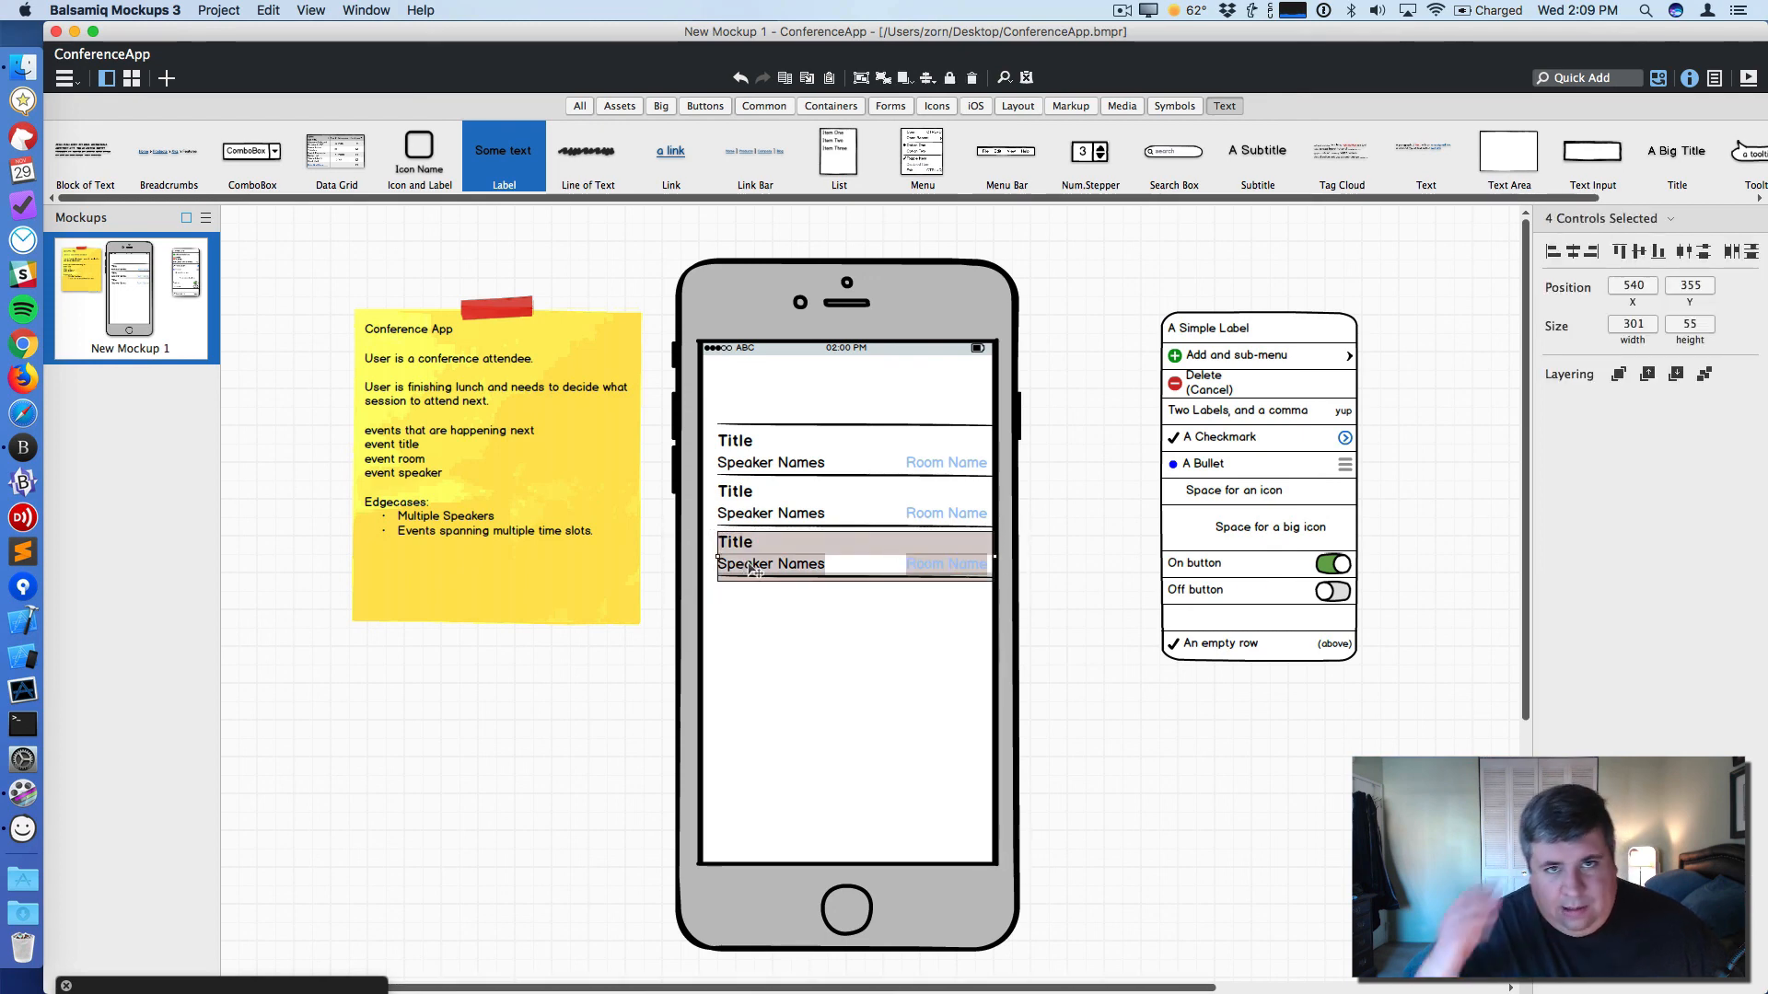
pyautogui.moveTo(748, 569); pyautogui.dragTo(753, 641)
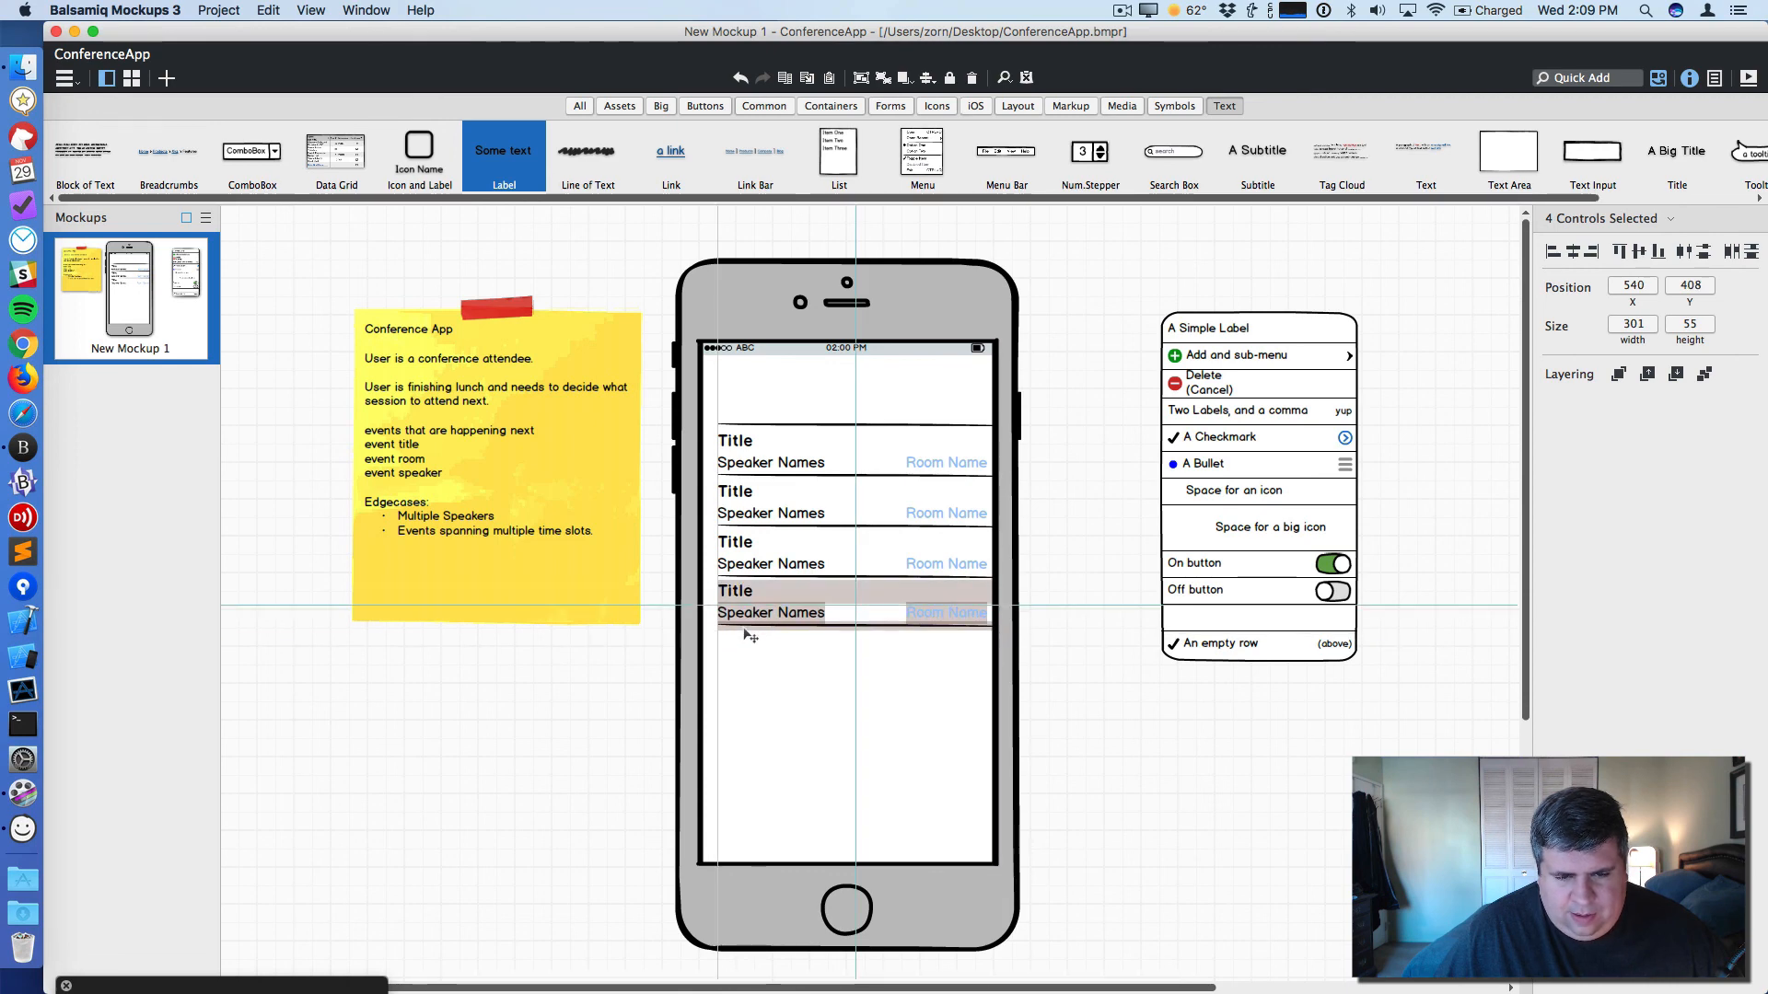
pyautogui.click(753, 641)
# - Rename the fourth row's title to 'A really long title that might span multiple lines, and this should work.'
pyautogui.click(746, 600)
pyautogui.doubleClick(746, 599)
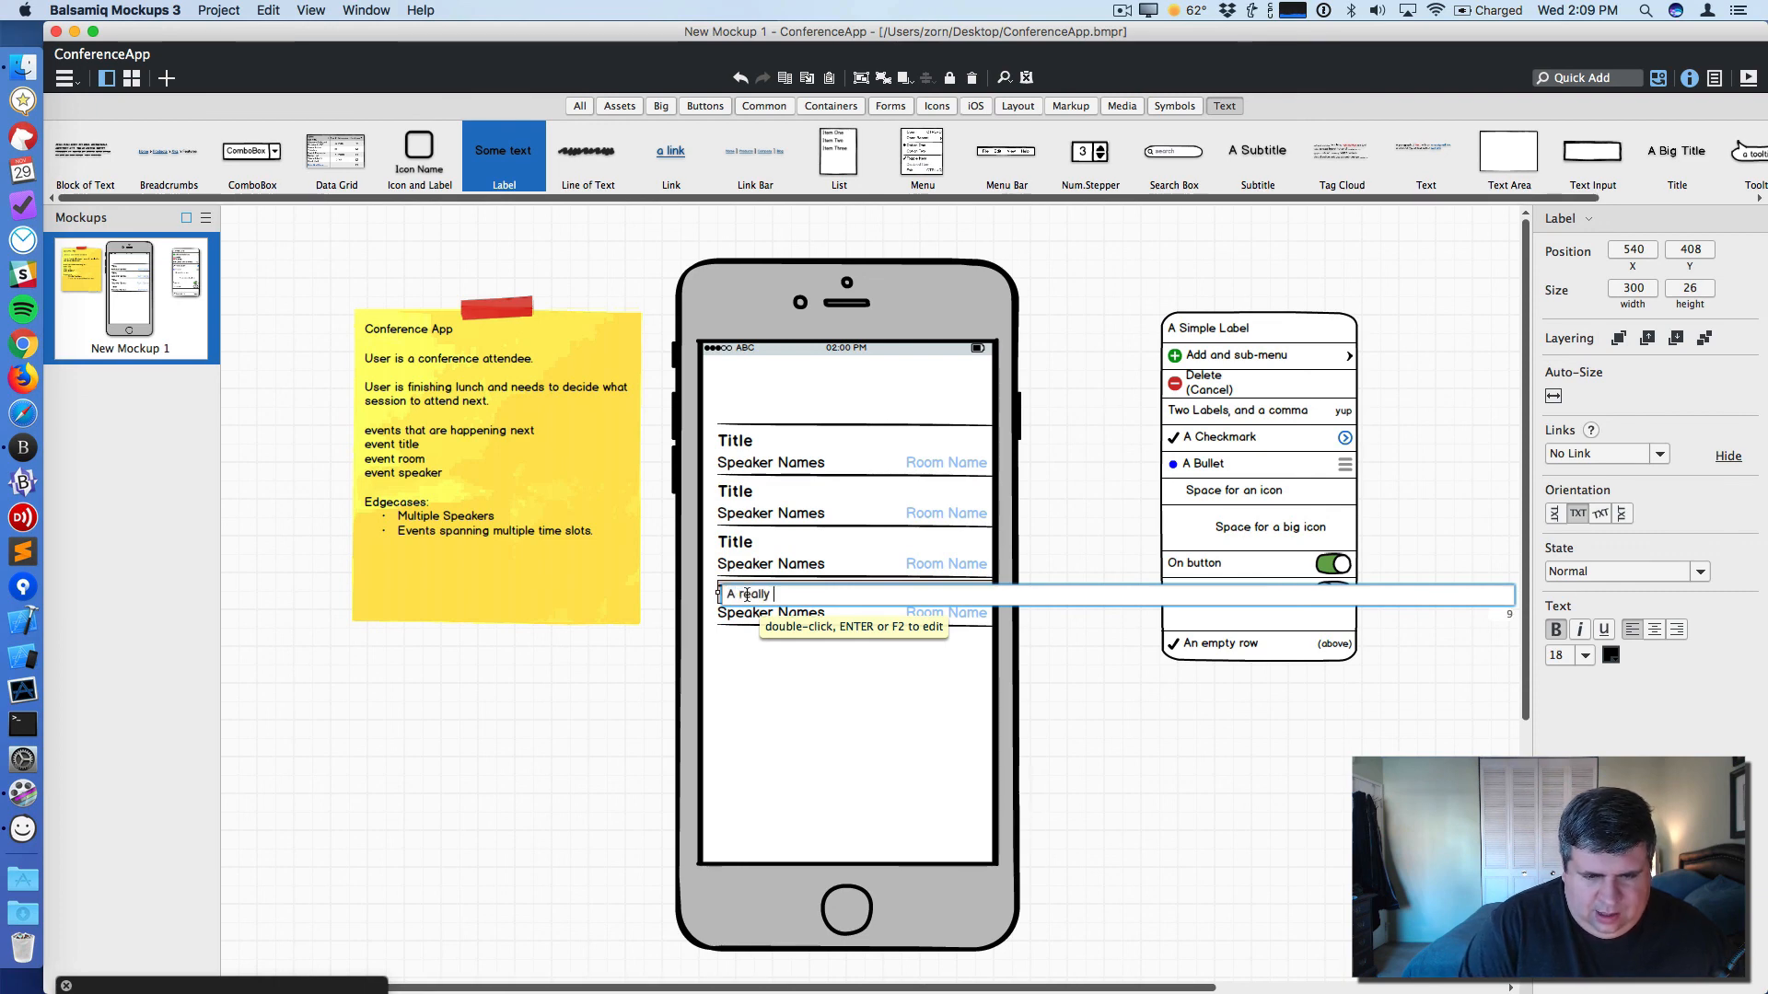
pyautogui.write('A really long title that might spa')
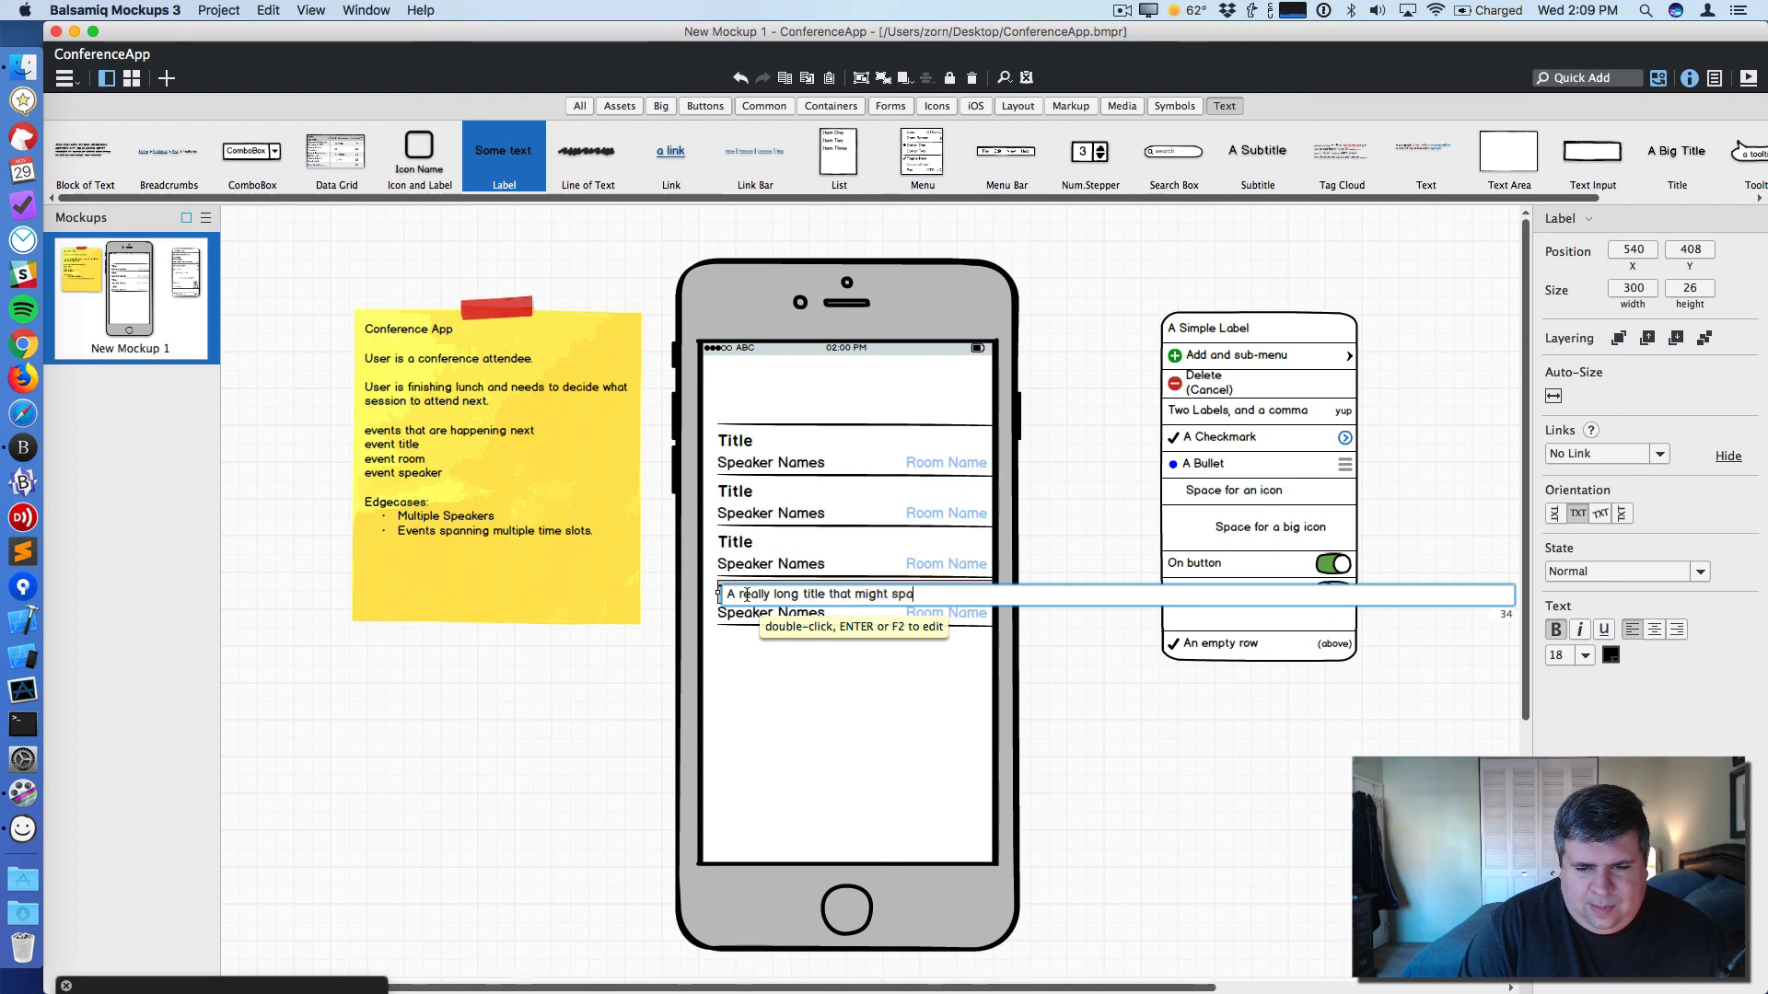
pyautogui.write('n multiple lines, and thi')
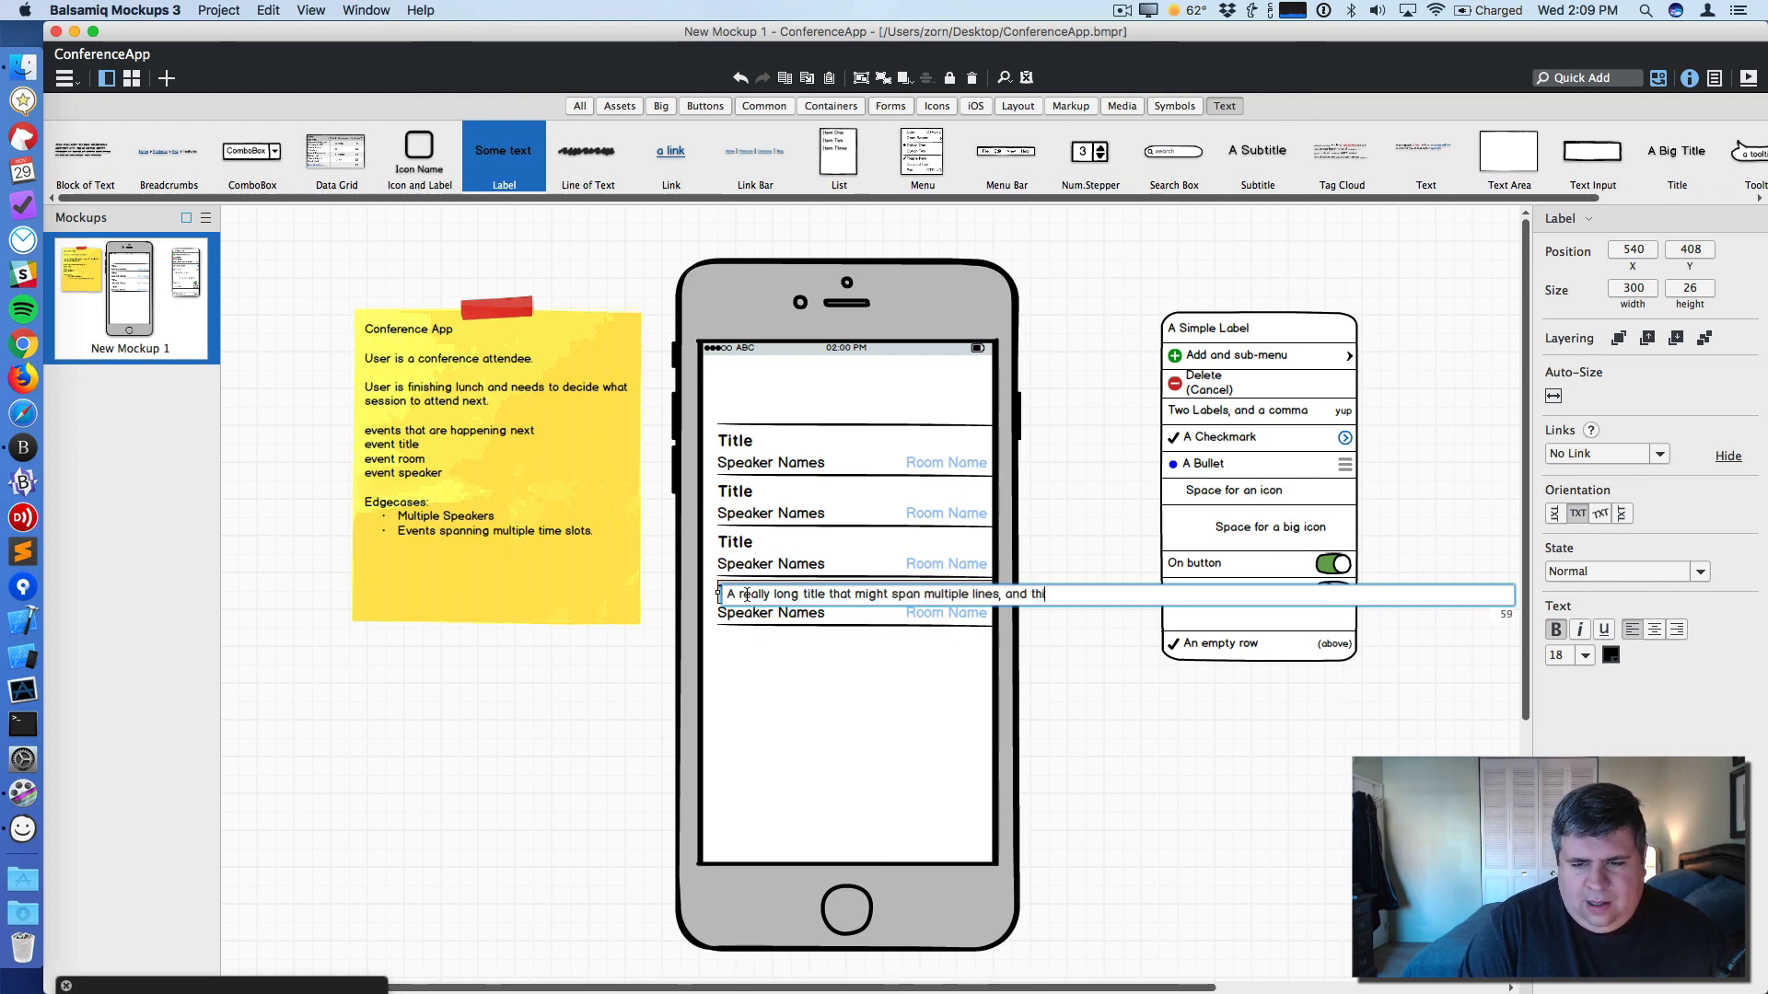
pyautogui.write('s shoul')
pyautogui.press('BackSpace')
pyautogui.write('k.')
pyautogui.press('Return')
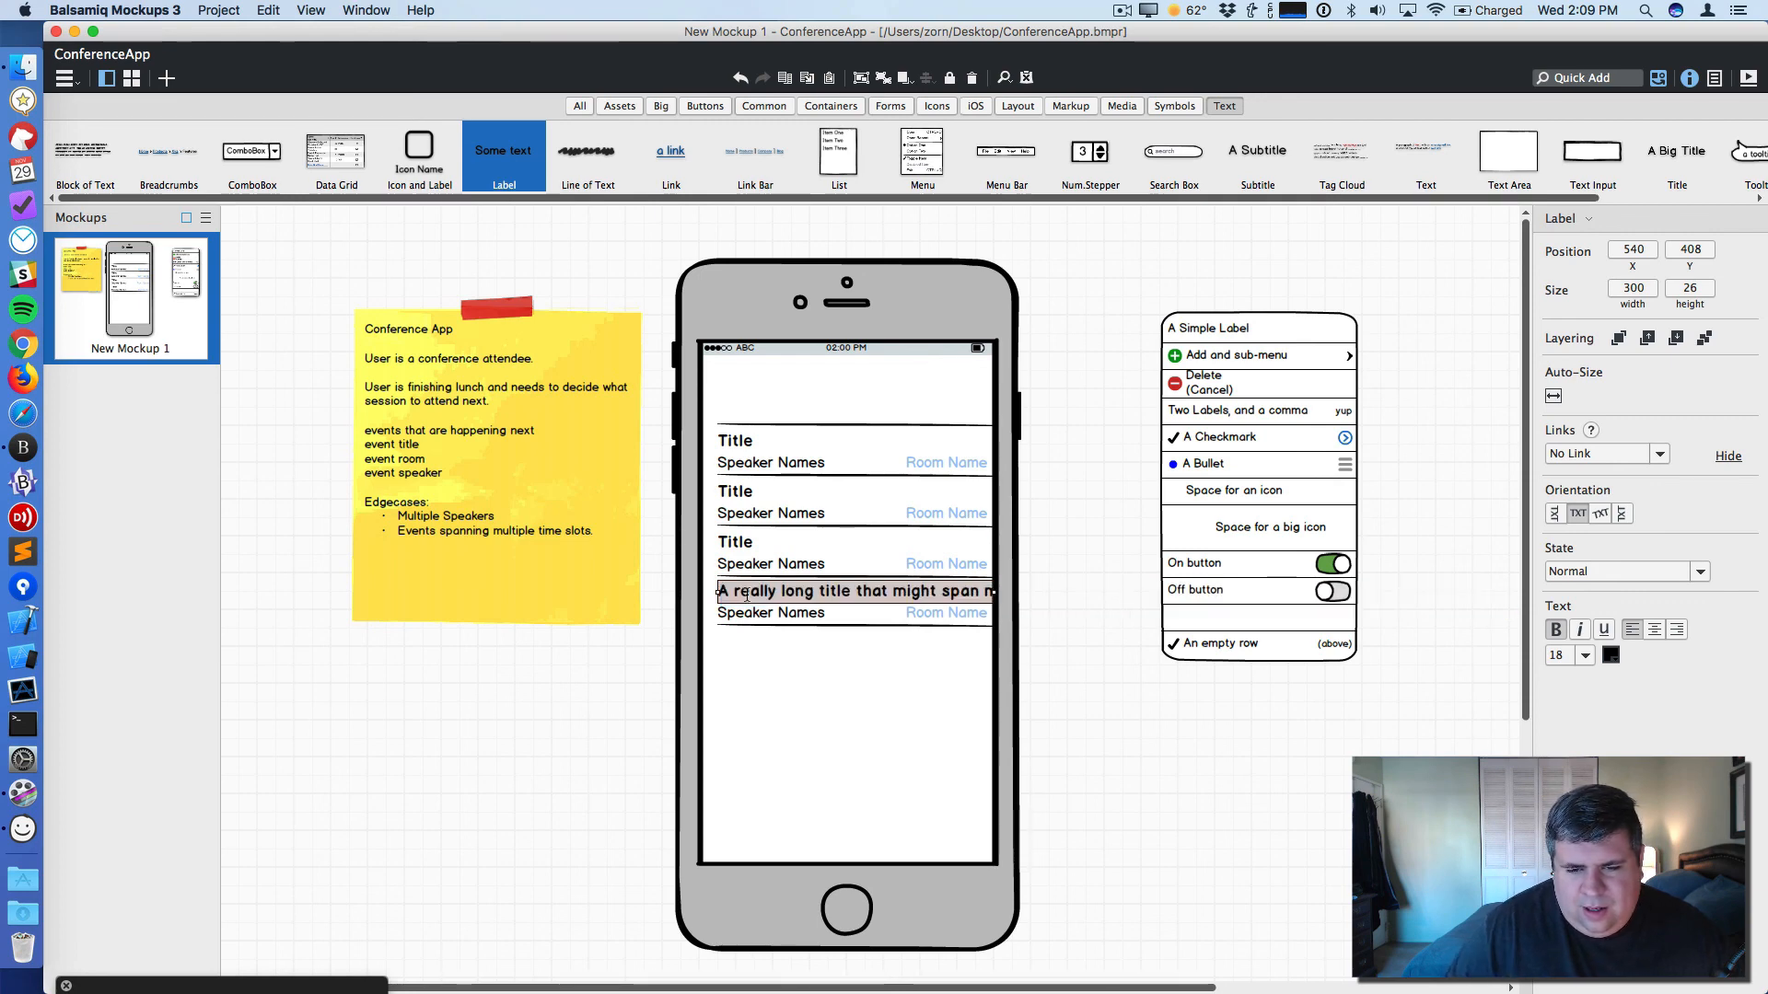
# - Move the fourth row's Speaker Names, Room Name and divider down to leave room for the long title
pyautogui.click(1114, 561)
pyautogui.click(943, 615)
pyautogui.moveTo(1063, 659); pyautogui.dragTo(689, 601)
pyautogui.moveTo(744, 619); pyautogui.dragTo(744, 651)
pyautogui.click(807, 595)
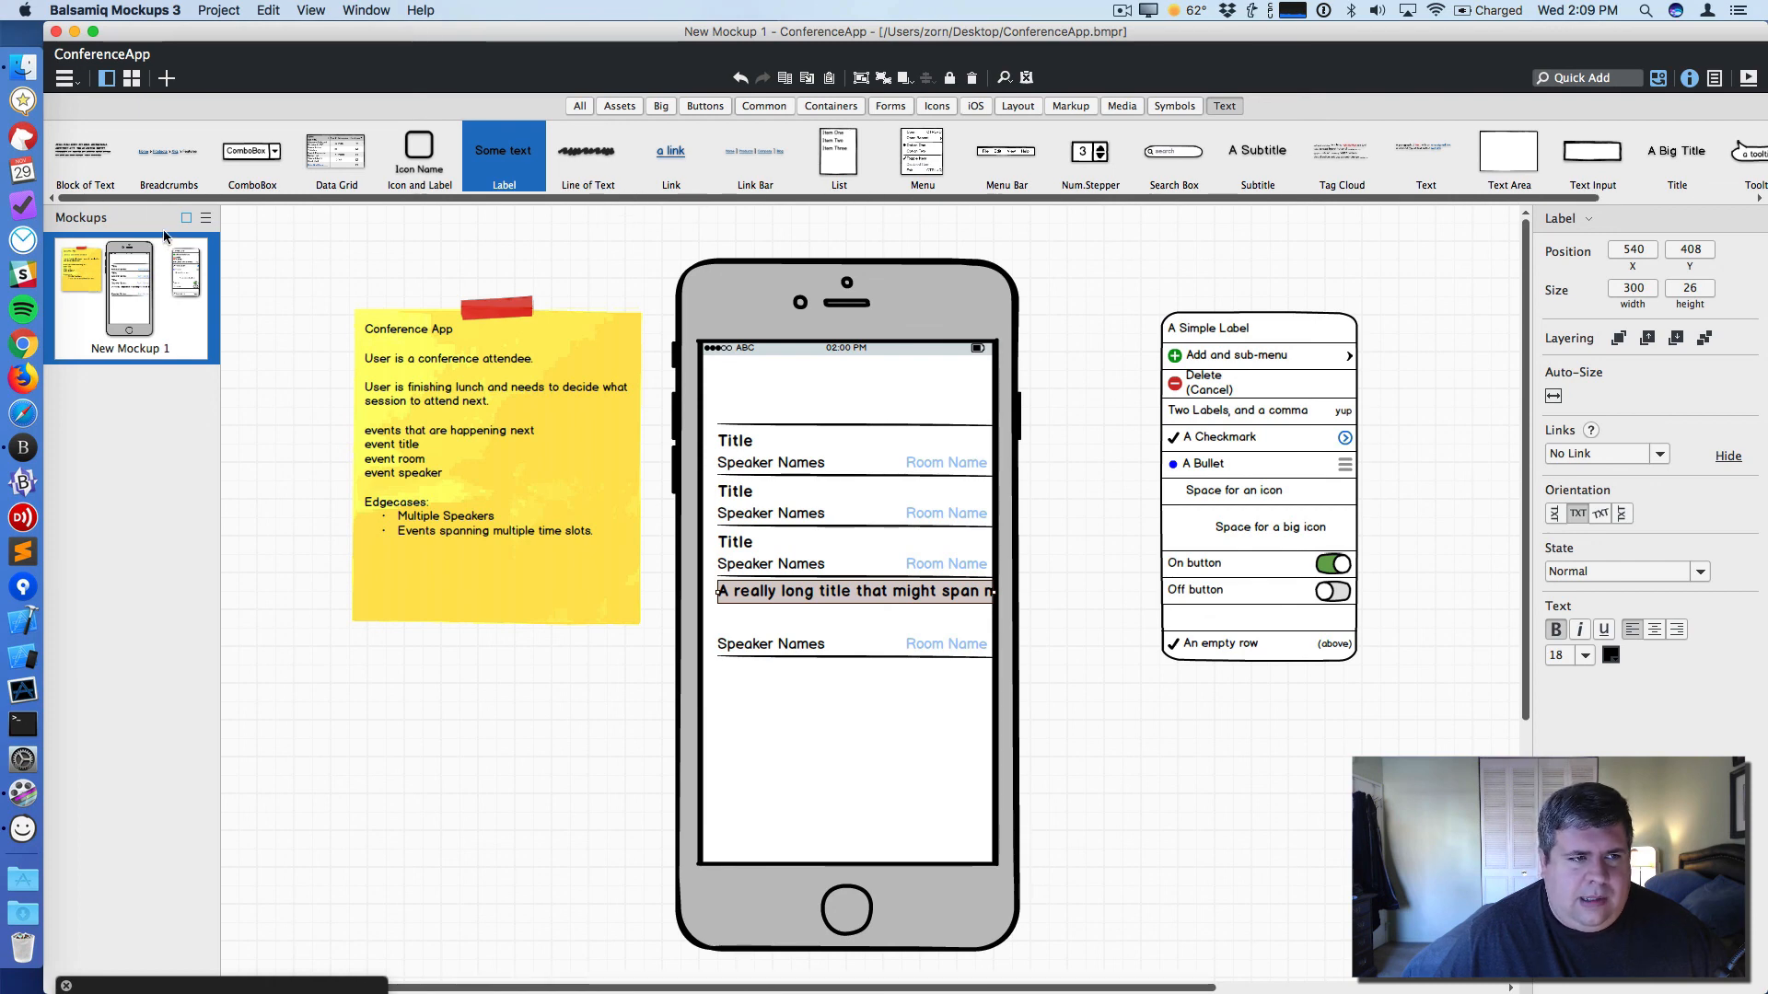
# - Add a Text paragraph element to the canvas beside the phone
pyautogui.moveTo(1423, 157); pyautogui.dragTo(1081, 748)
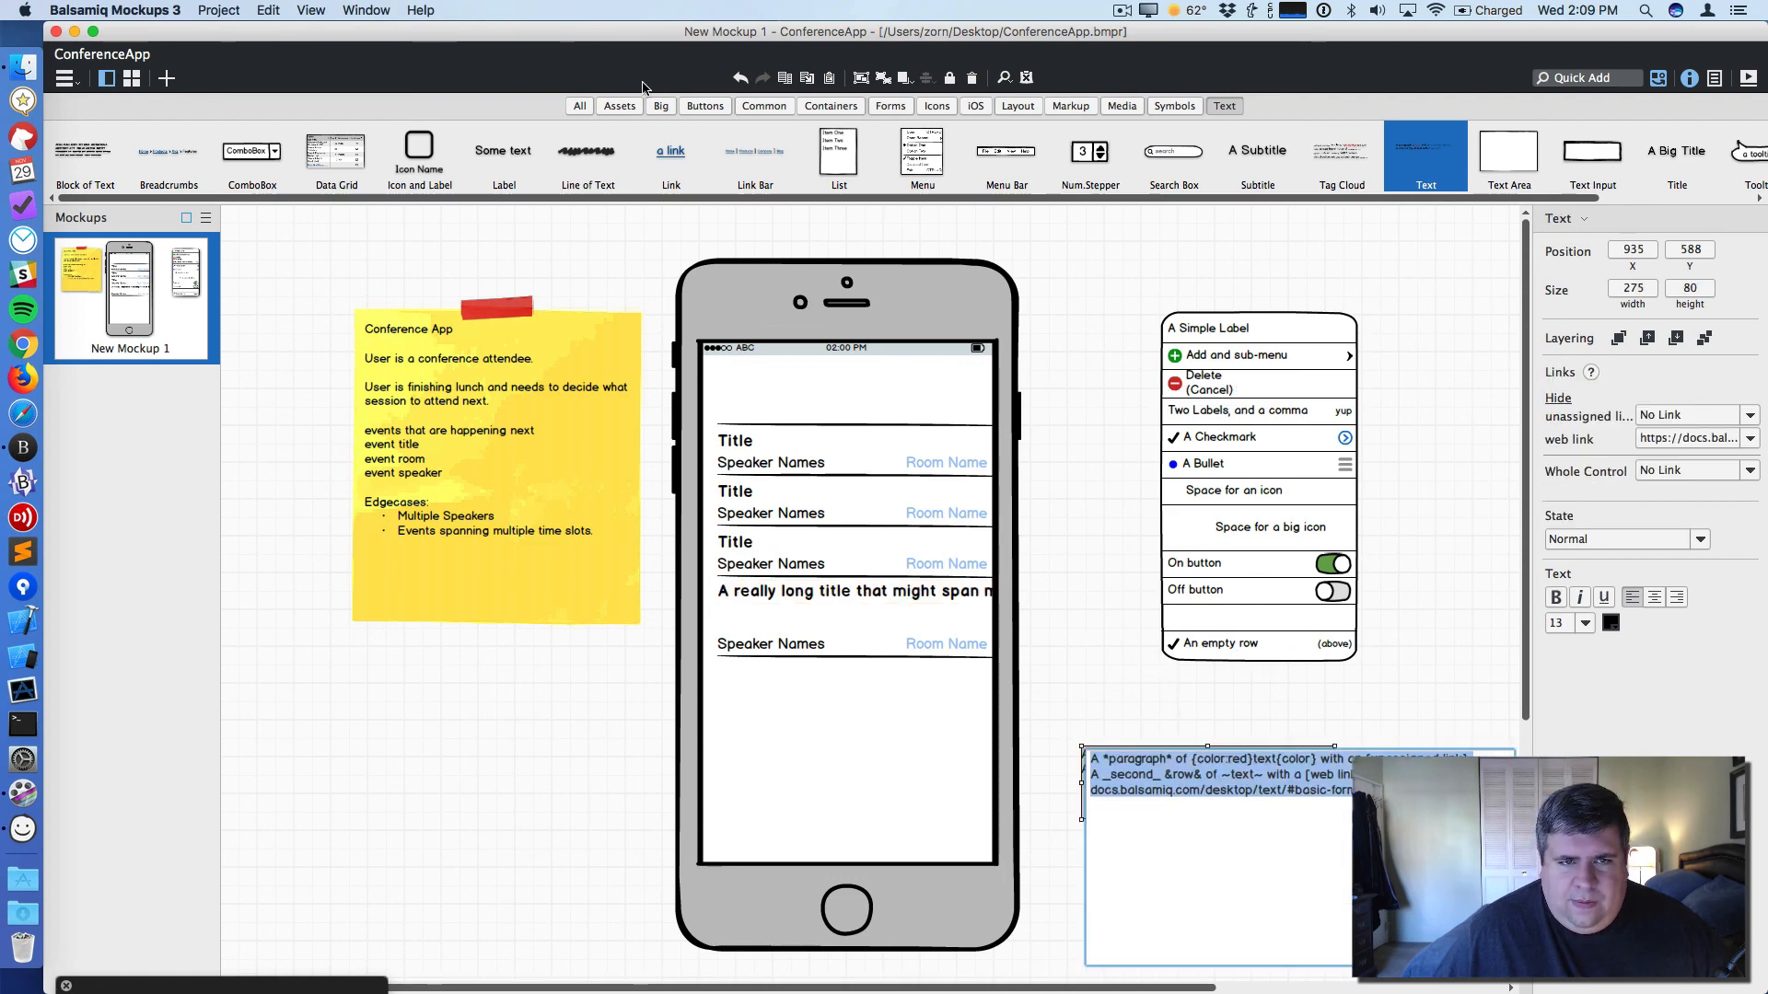
pyautogui.click(1114, 682)
pyautogui.click(833, 594)
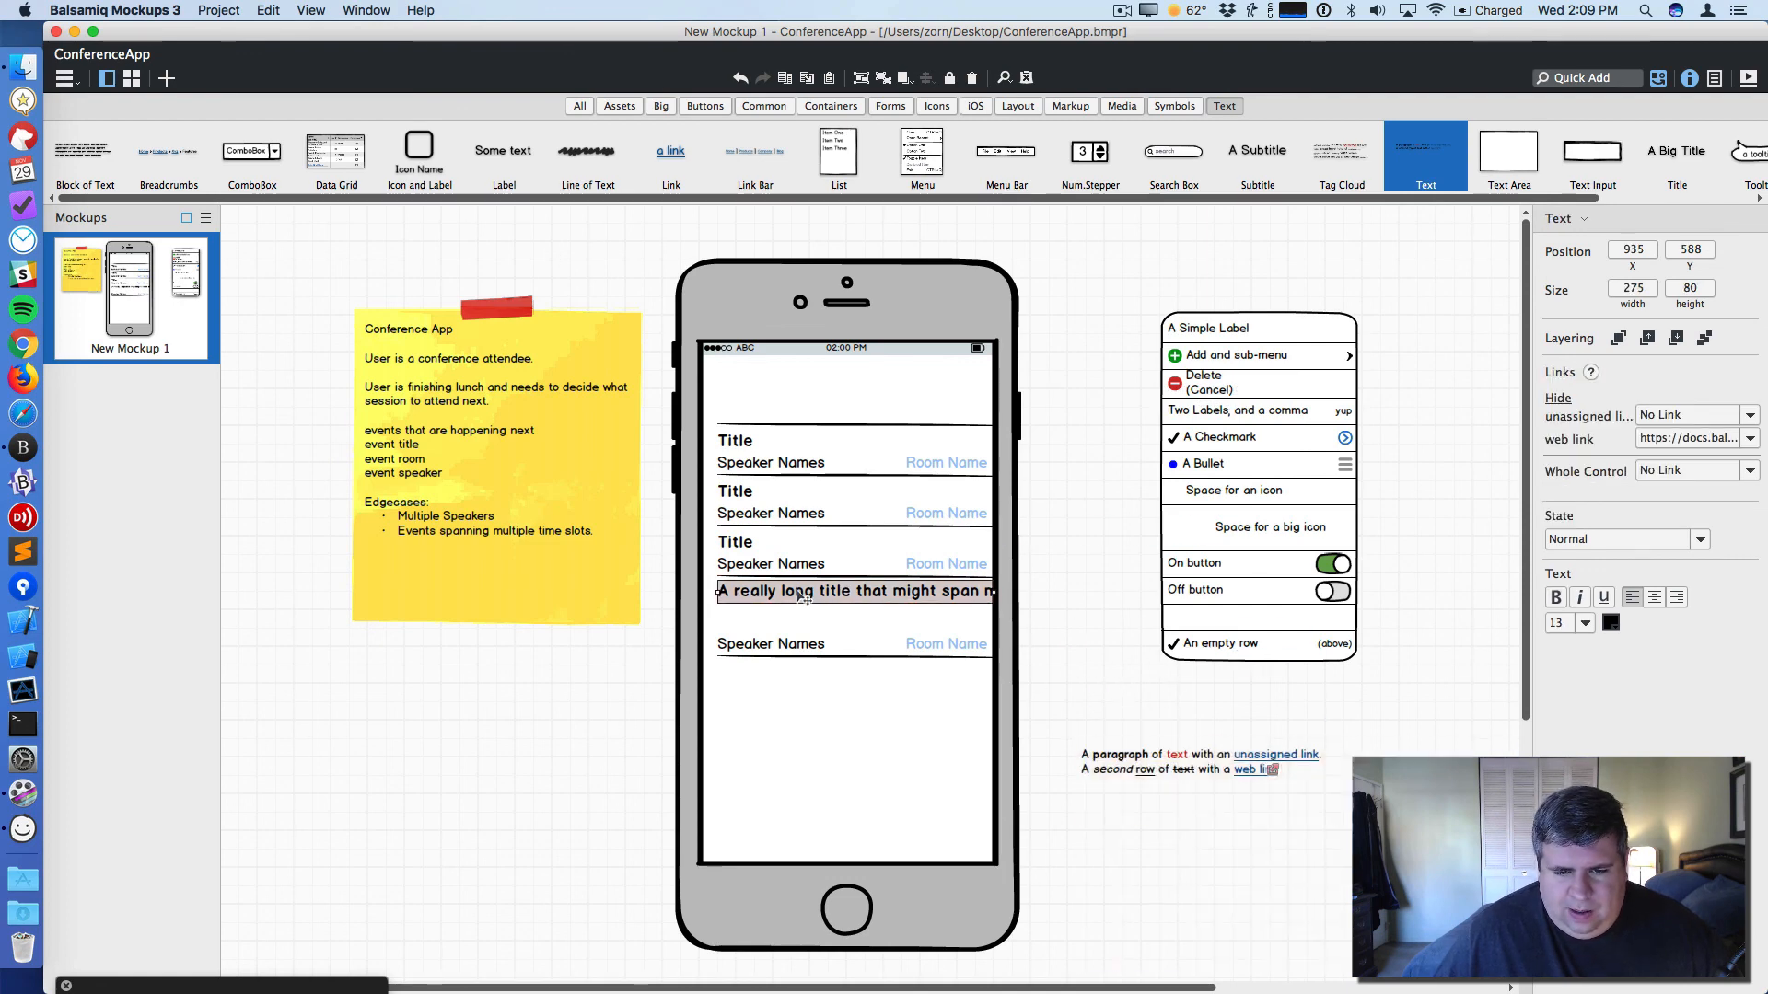
# - Copy the long title text and paste it into the new Text element
pyautogui.doubleClick(829, 594)
pyautogui.click(855, 593)
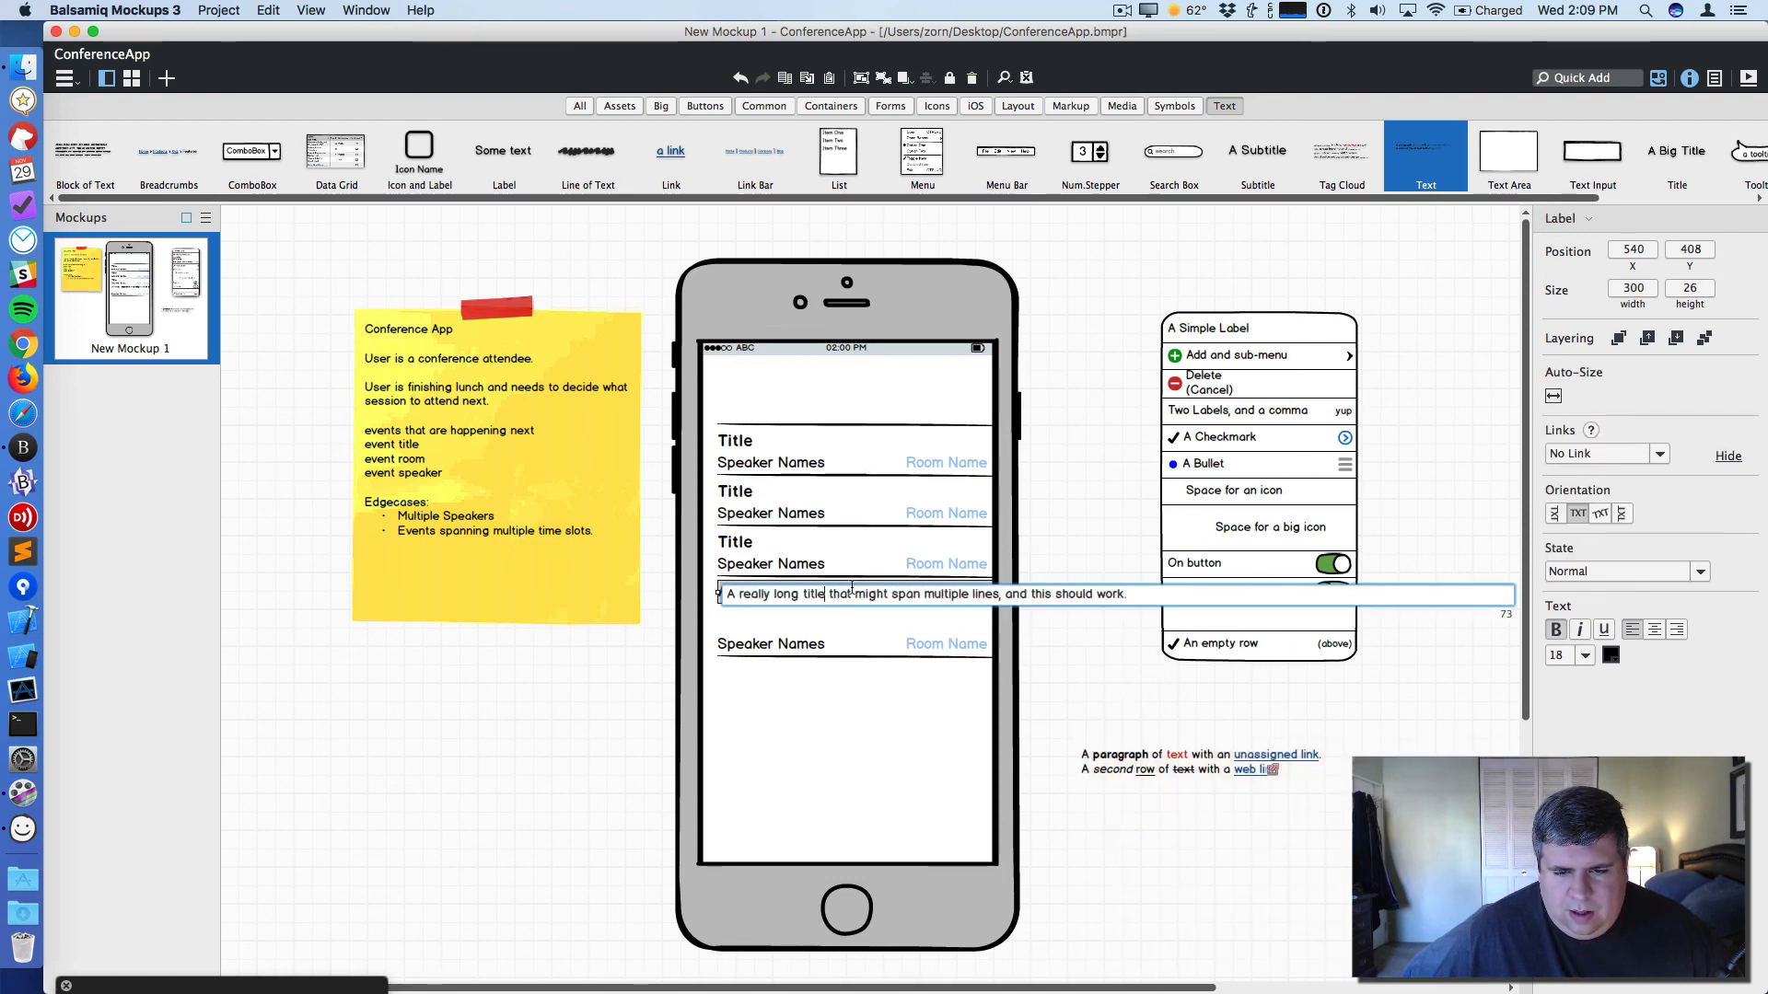
pyautogui.press('super+a')
pyautogui.press('super+c')
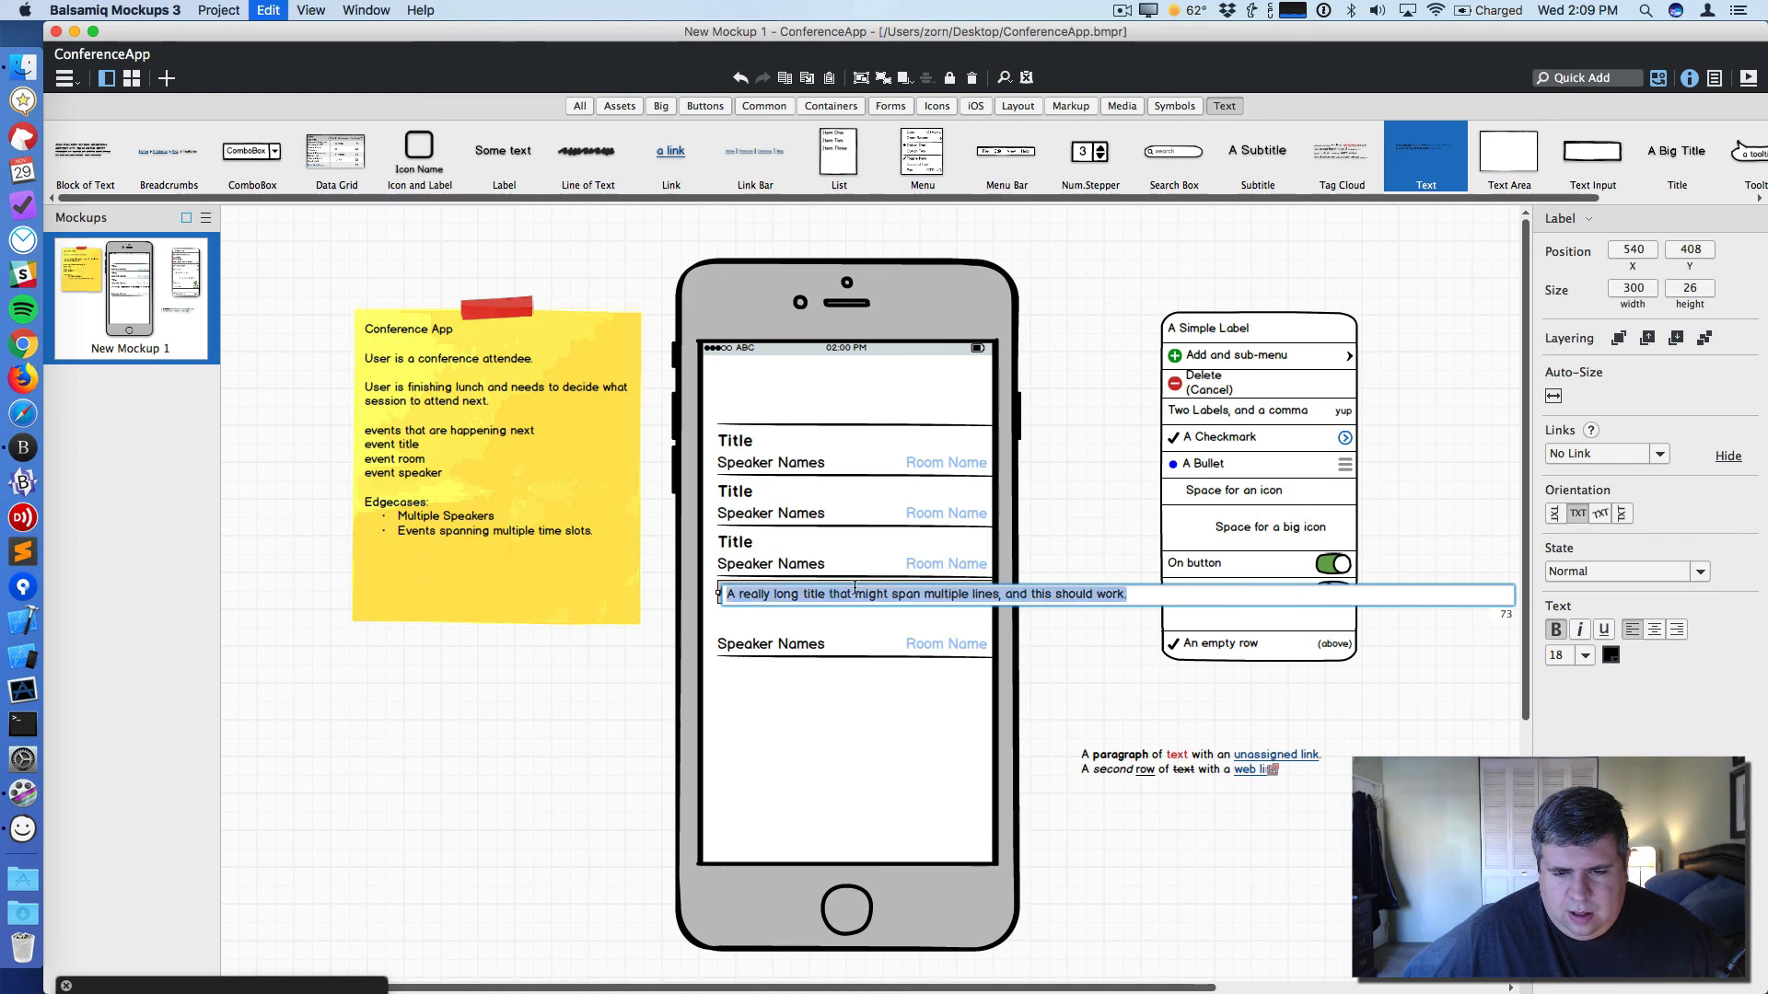
pyautogui.click(1184, 778)
pyautogui.press('super+a')
pyautogui.doubleClick(1141, 778)
pyautogui.press('super+v')
pyautogui.click(1121, 744)
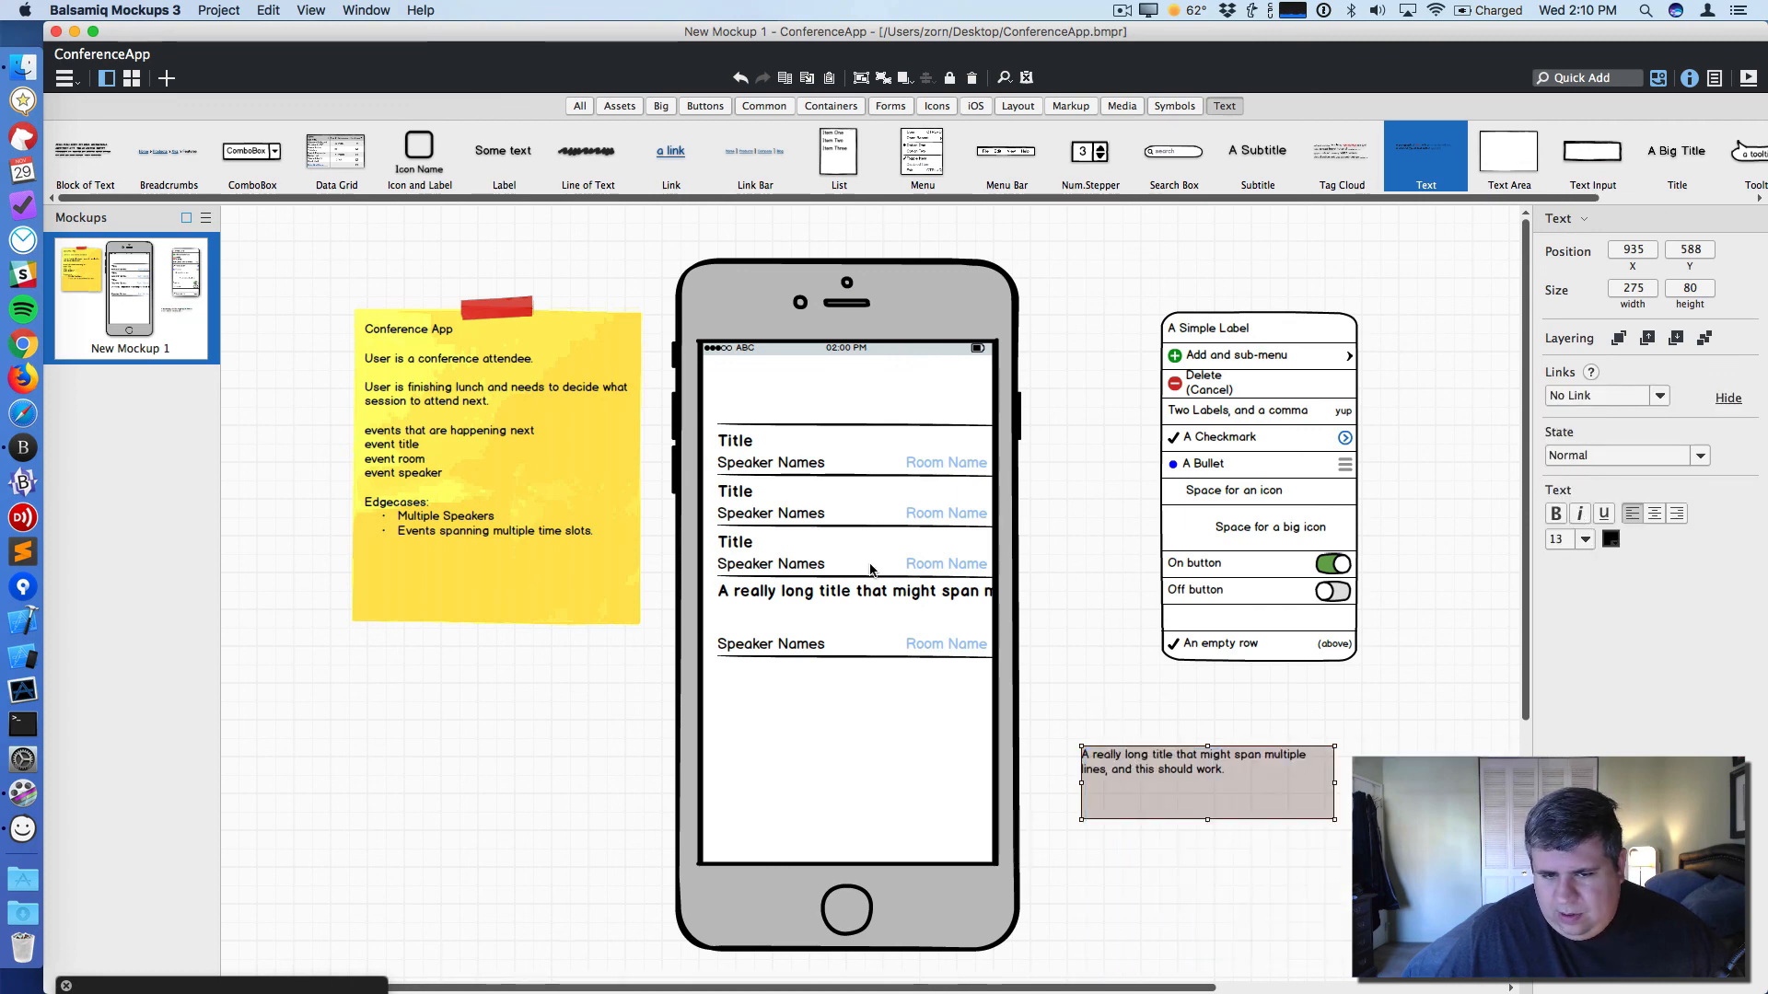
# - Format the Text element as bold at size 18 to match the titles
pyautogui.click(741, 549)
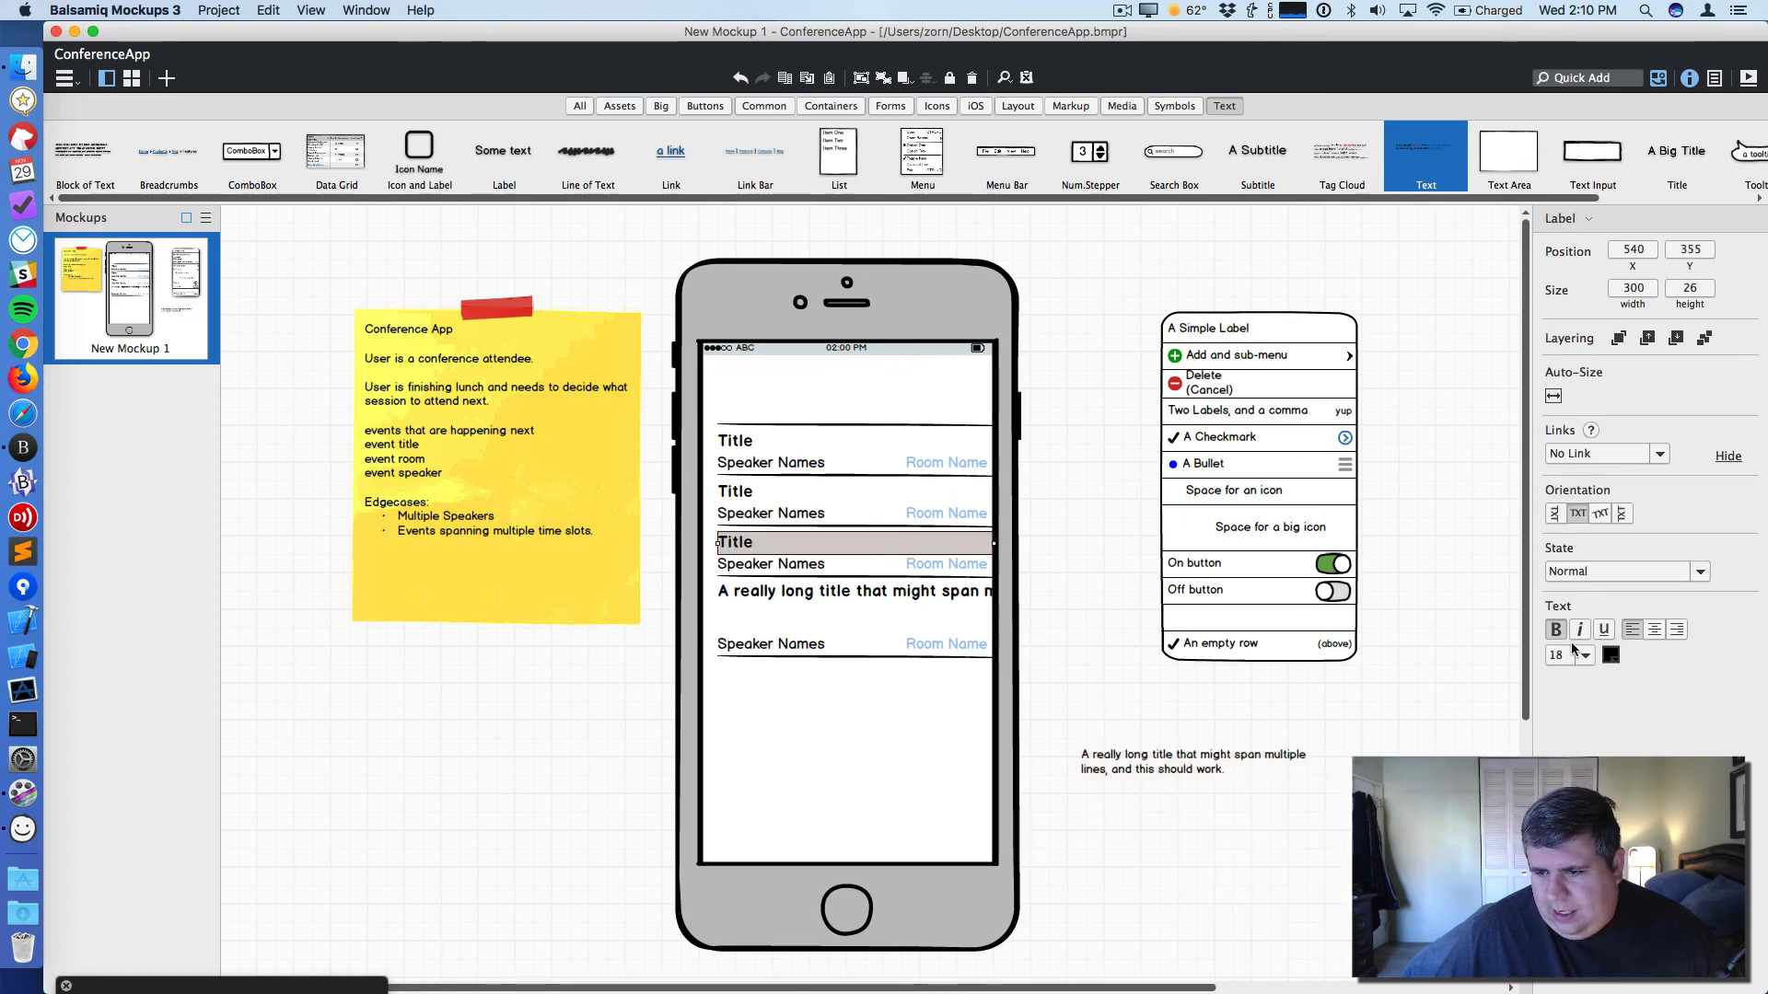
pyautogui.click(1216, 767)
pyautogui.click(1584, 539)
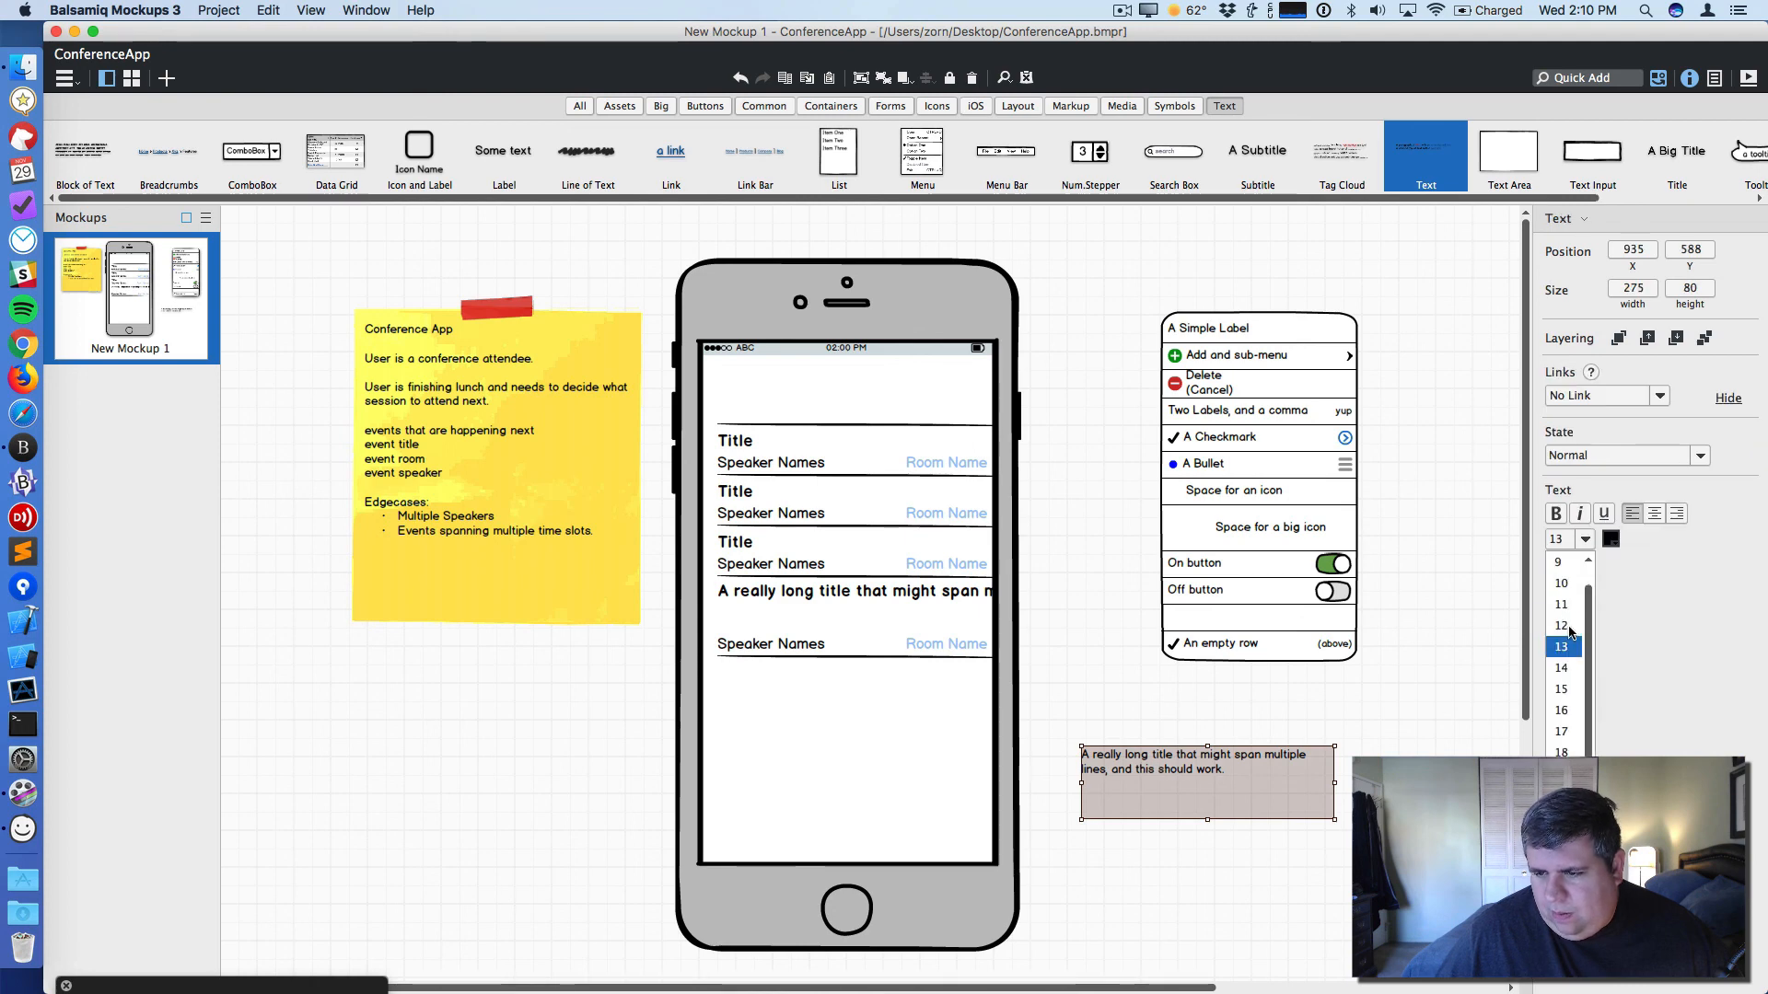
pyautogui.click(1554, 514)
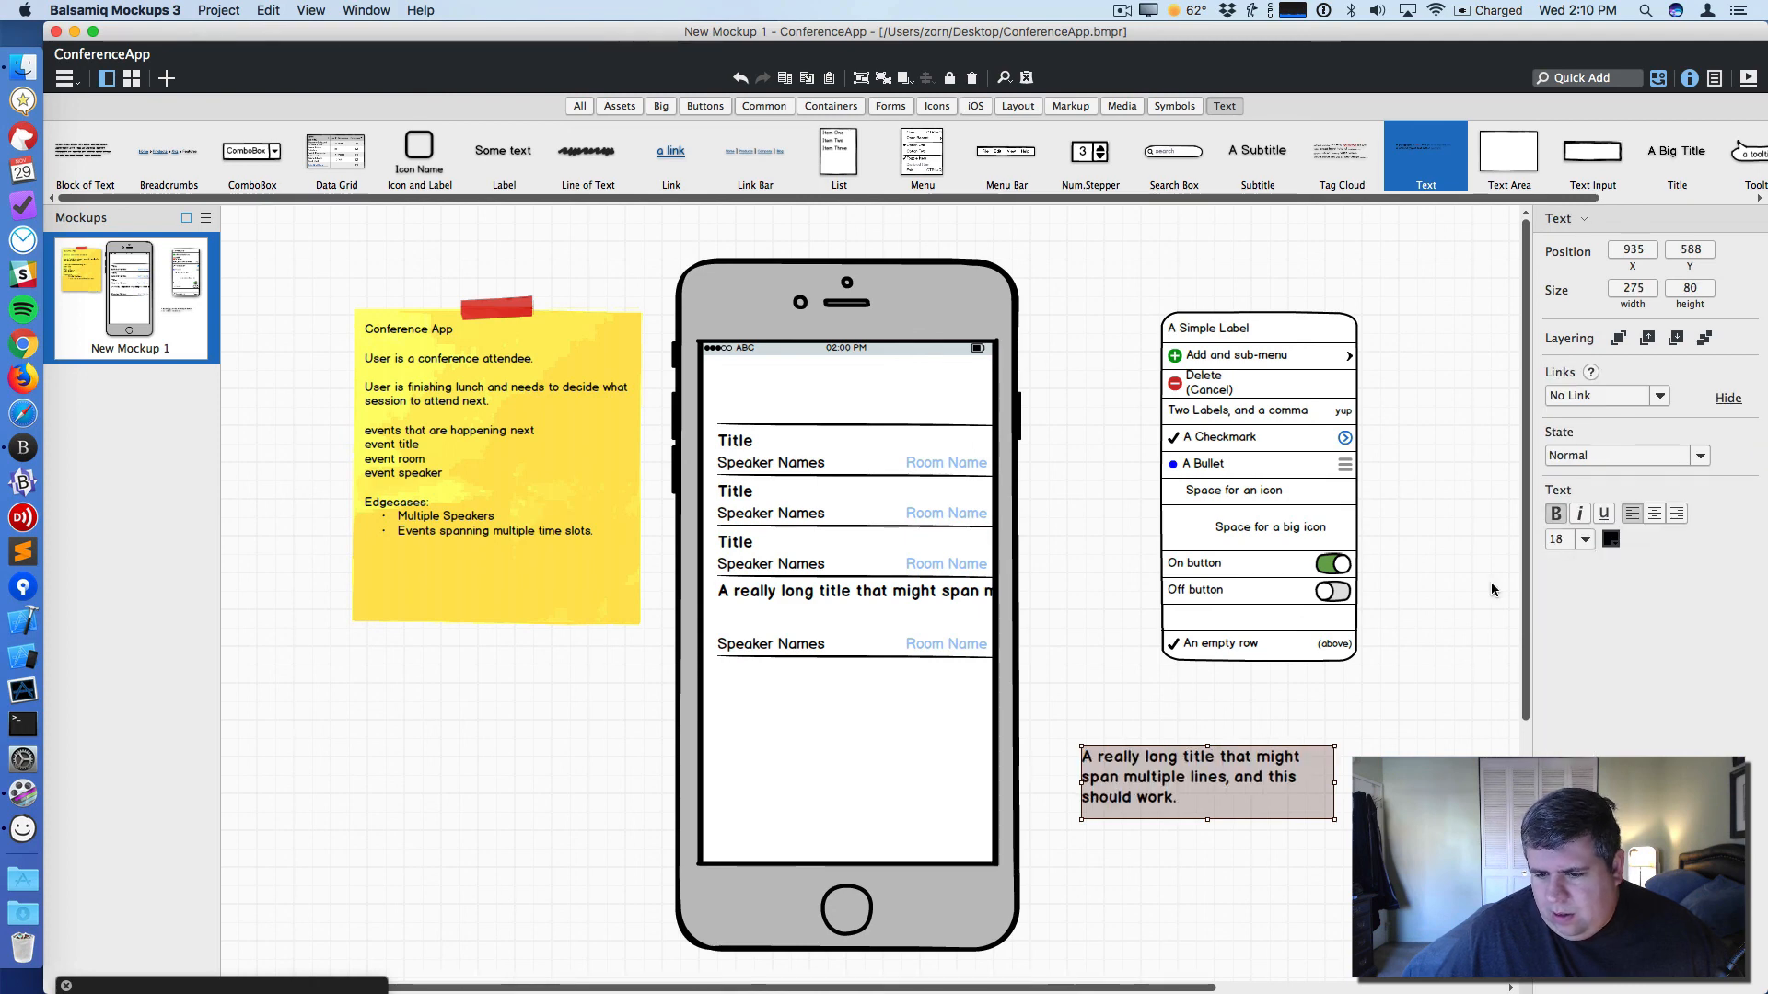
# - Delete the single-line long title label and fit the Text element into the fourth row, widening it
pyautogui.click(1212, 720)
pyautogui.click(976, 591)
pyautogui.press('Delete')
pyautogui.click(1191, 781)
pyautogui.moveTo(1192, 782); pyautogui.dragTo(832, 619)
pyautogui.moveTo(974, 623); pyautogui.dragTo(995, 622)
# - Move the fourth row's speaker and room labels and divider up beneath the two-line title
pyautogui.moveTo(877, 659); pyautogui.dragTo(858, 625)
pyautogui.moveTo(1085, 674); pyautogui.dragTo(754, 641)
pyautogui.click(764, 665)
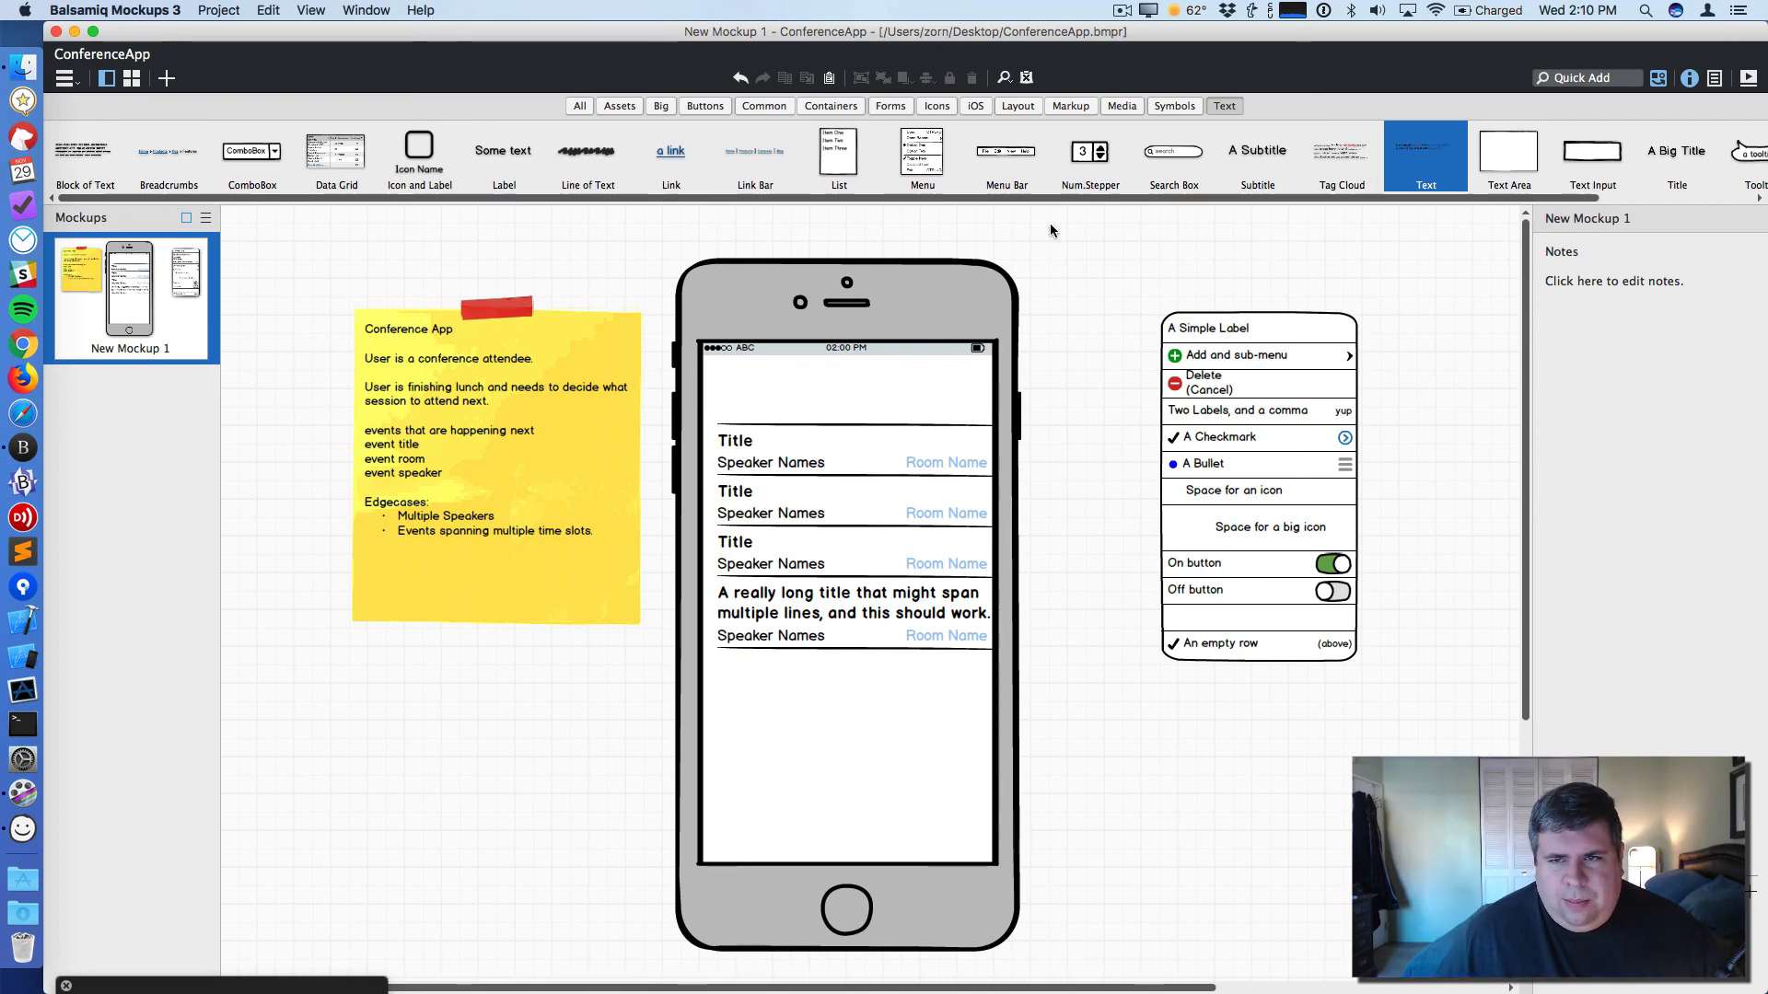
# - Add a borderless rectangle spanning the top of the phone screen, about 316 wide and 54 high
pyautogui.click(1560, 79)
pyautogui.write('rect')
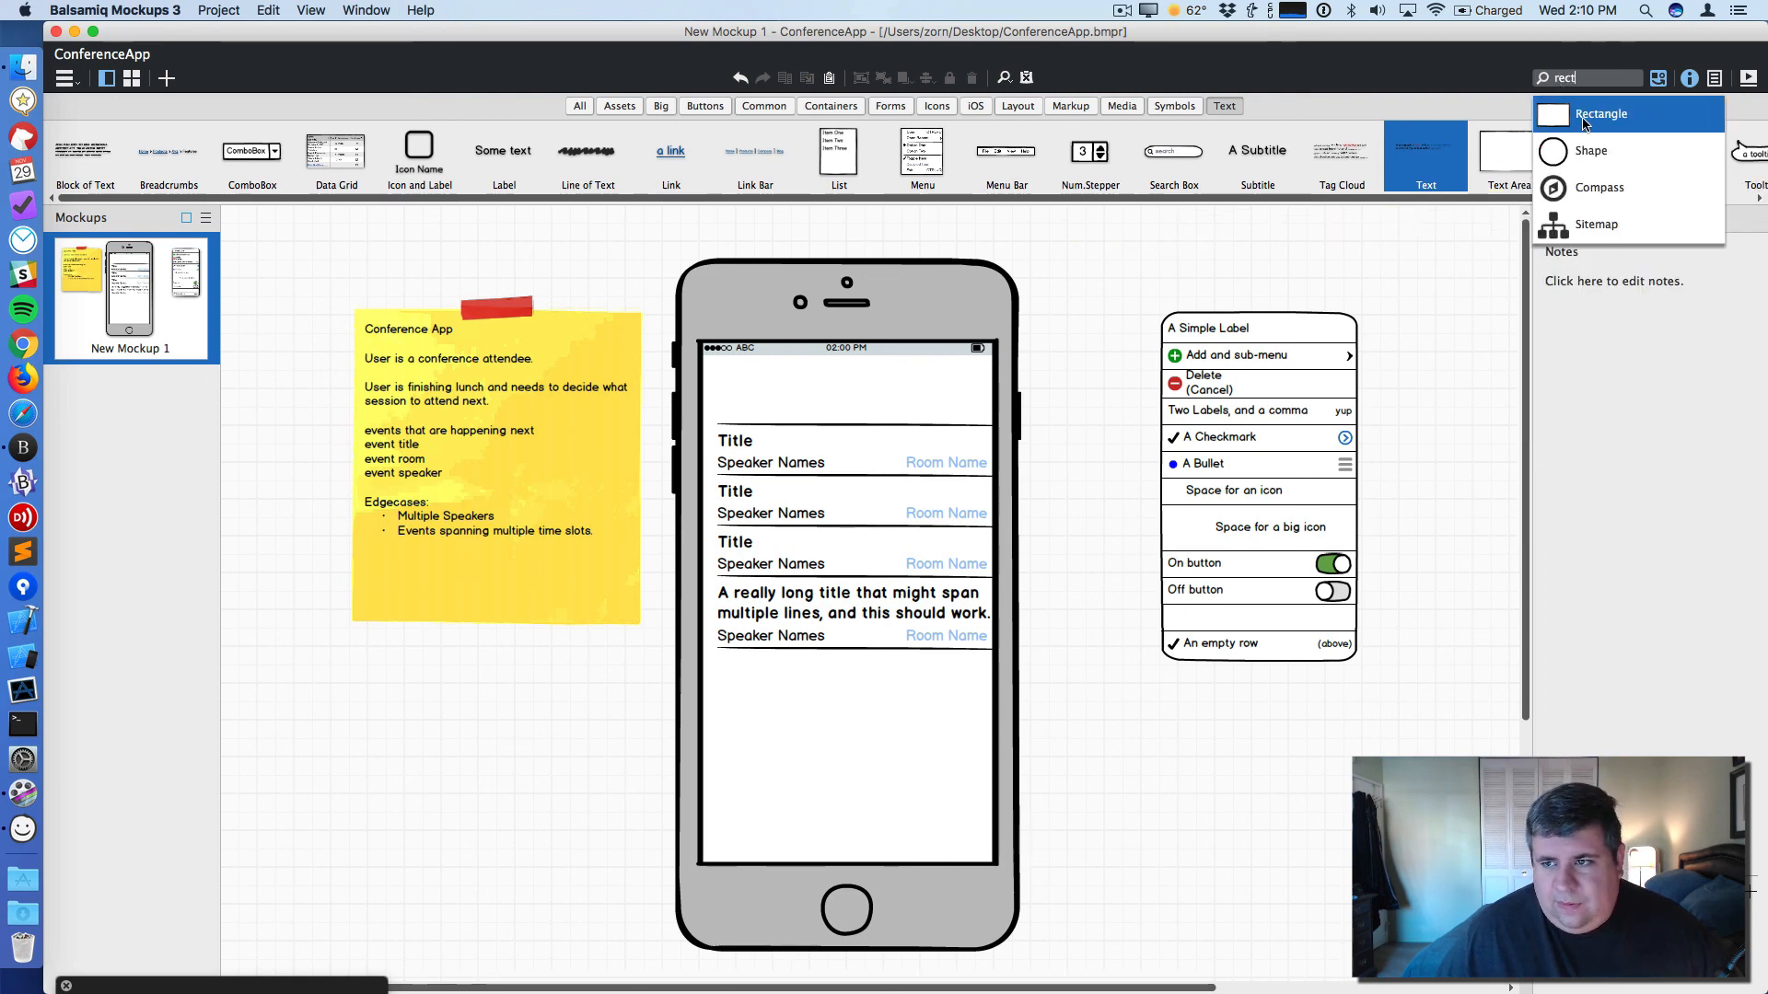
pyautogui.press('Return')
pyautogui.moveTo(291, 297); pyautogui.dragTo(733, 357)
pyautogui.click(1559, 401)
pyautogui.click(1634, 458)
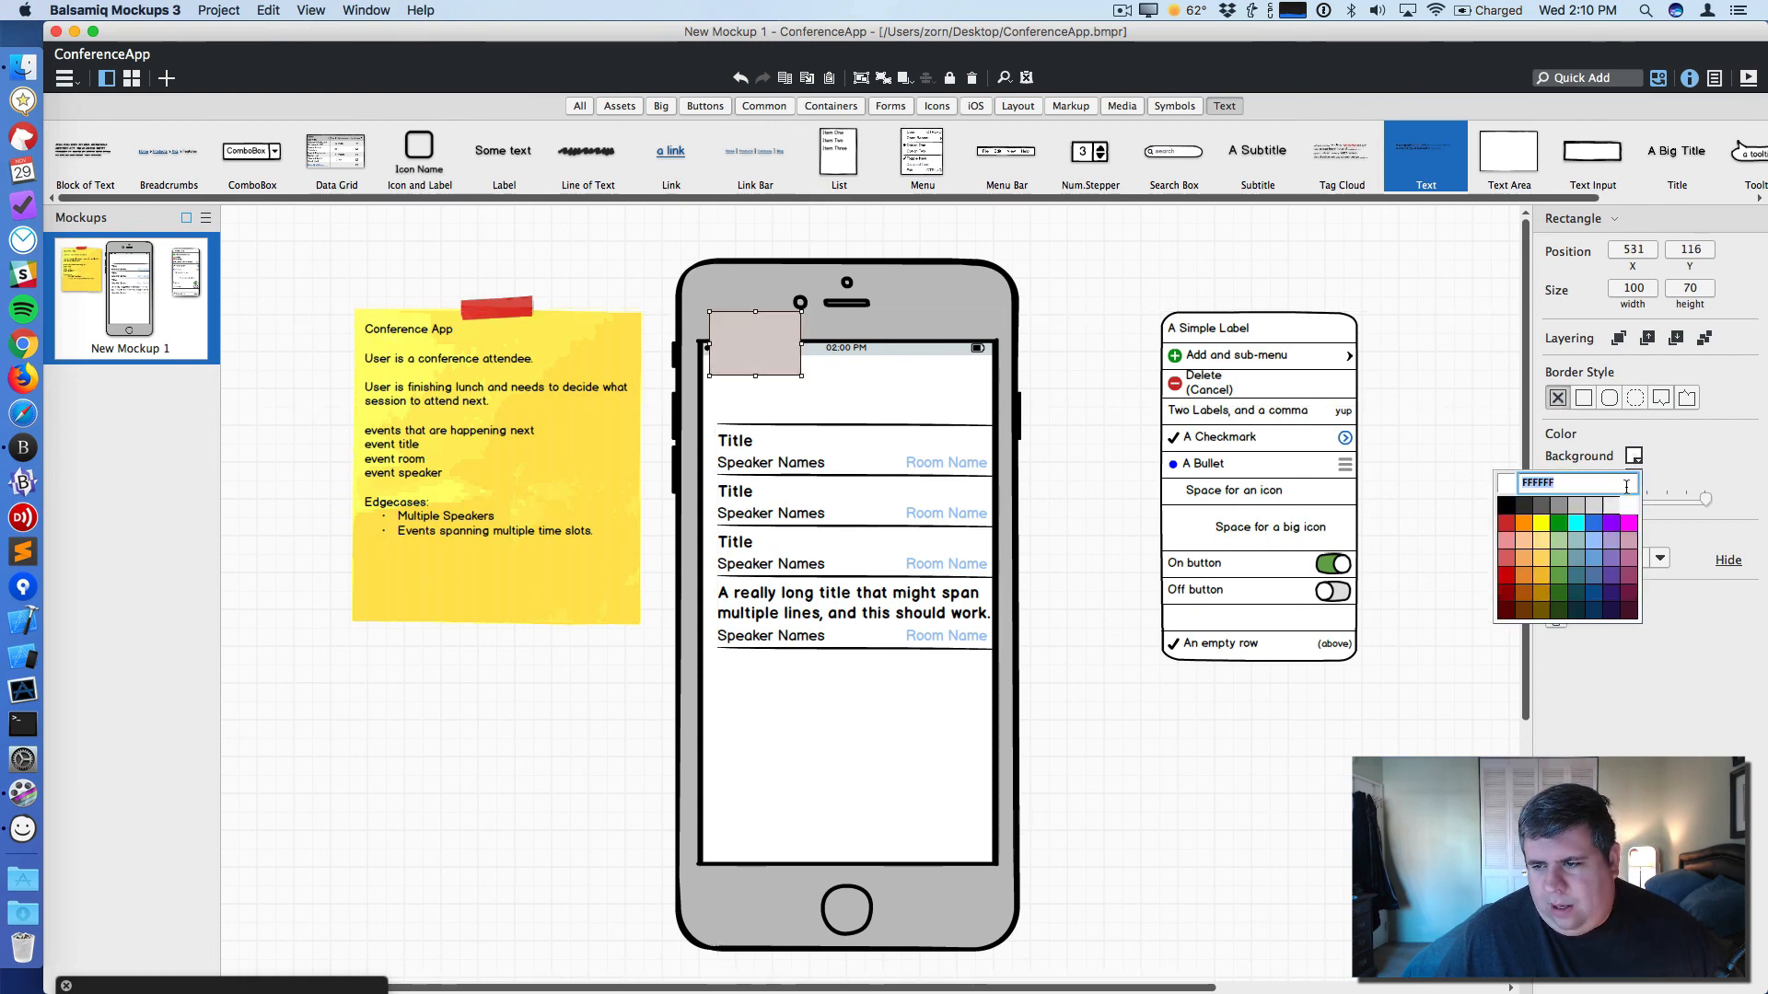
pyautogui.click(1506, 505)
pyautogui.moveTo(757, 365); pyautogui.dragTo(993, 385)
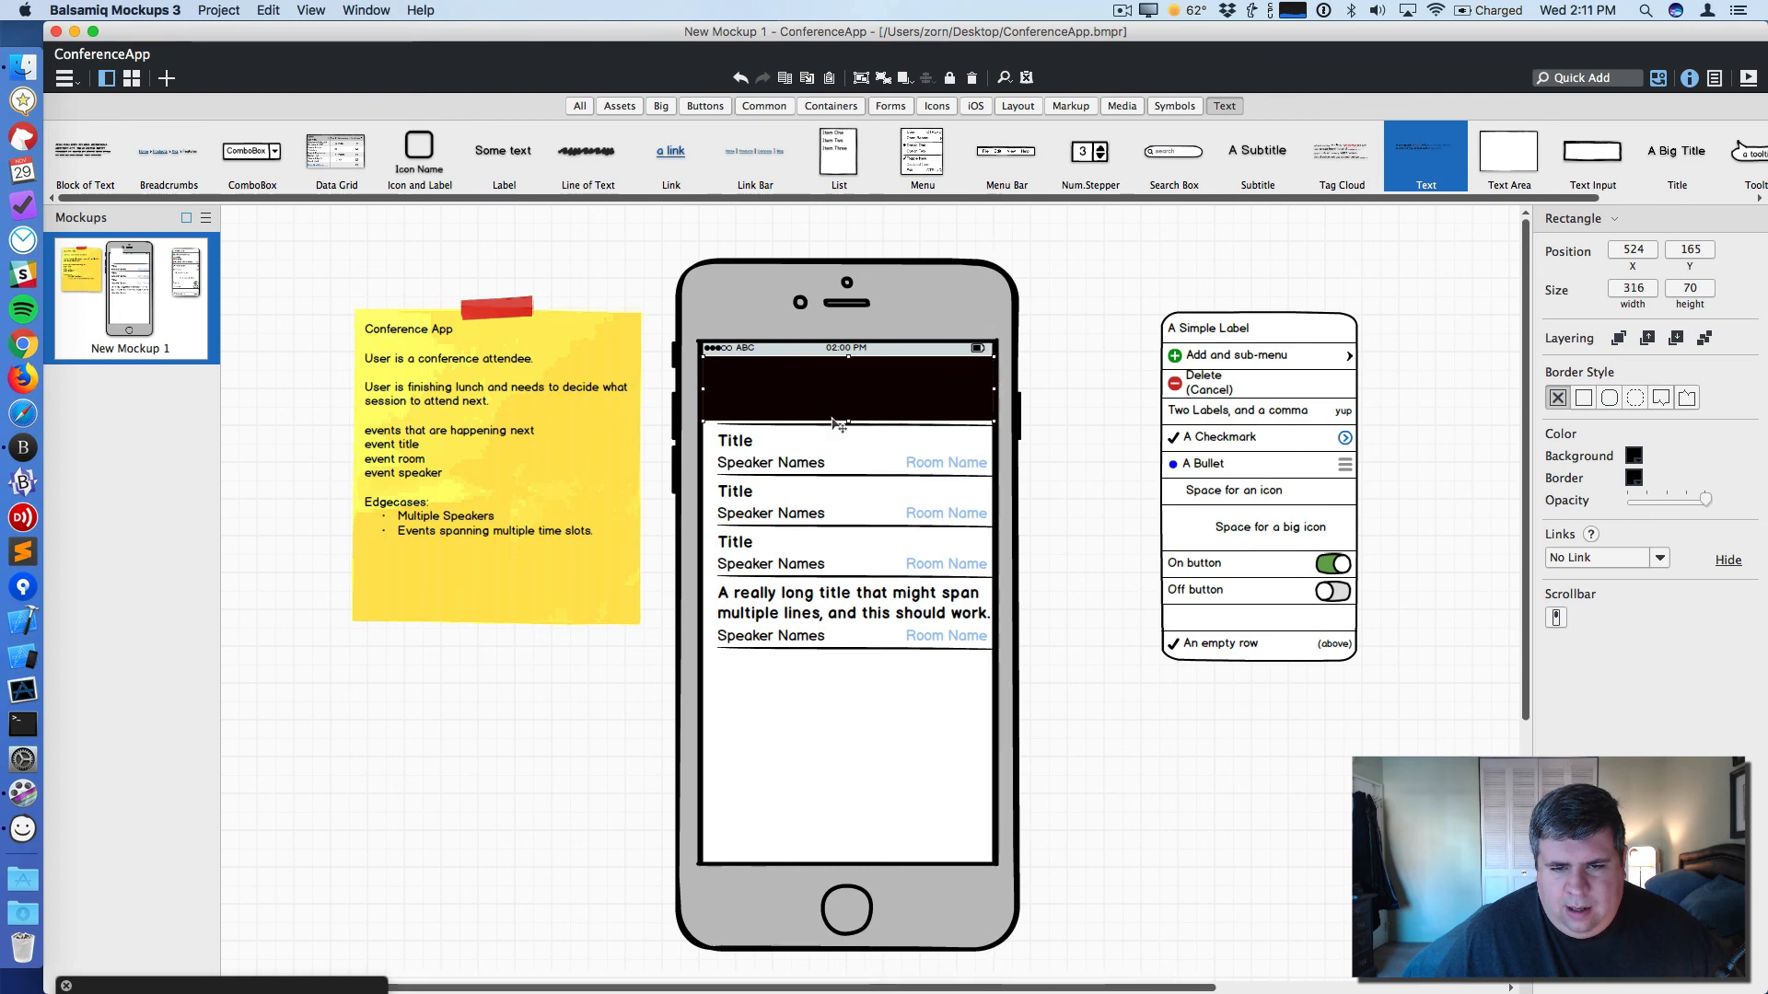
pyautogui.moveTo(848, 418)
pyautogui.mouseDown()
pyautogui.moveTo(848, 387)
pyautogui.moveTo(848, 425)
pyautogui.moveTo(848, 406)
pyautogui.mouseUp()
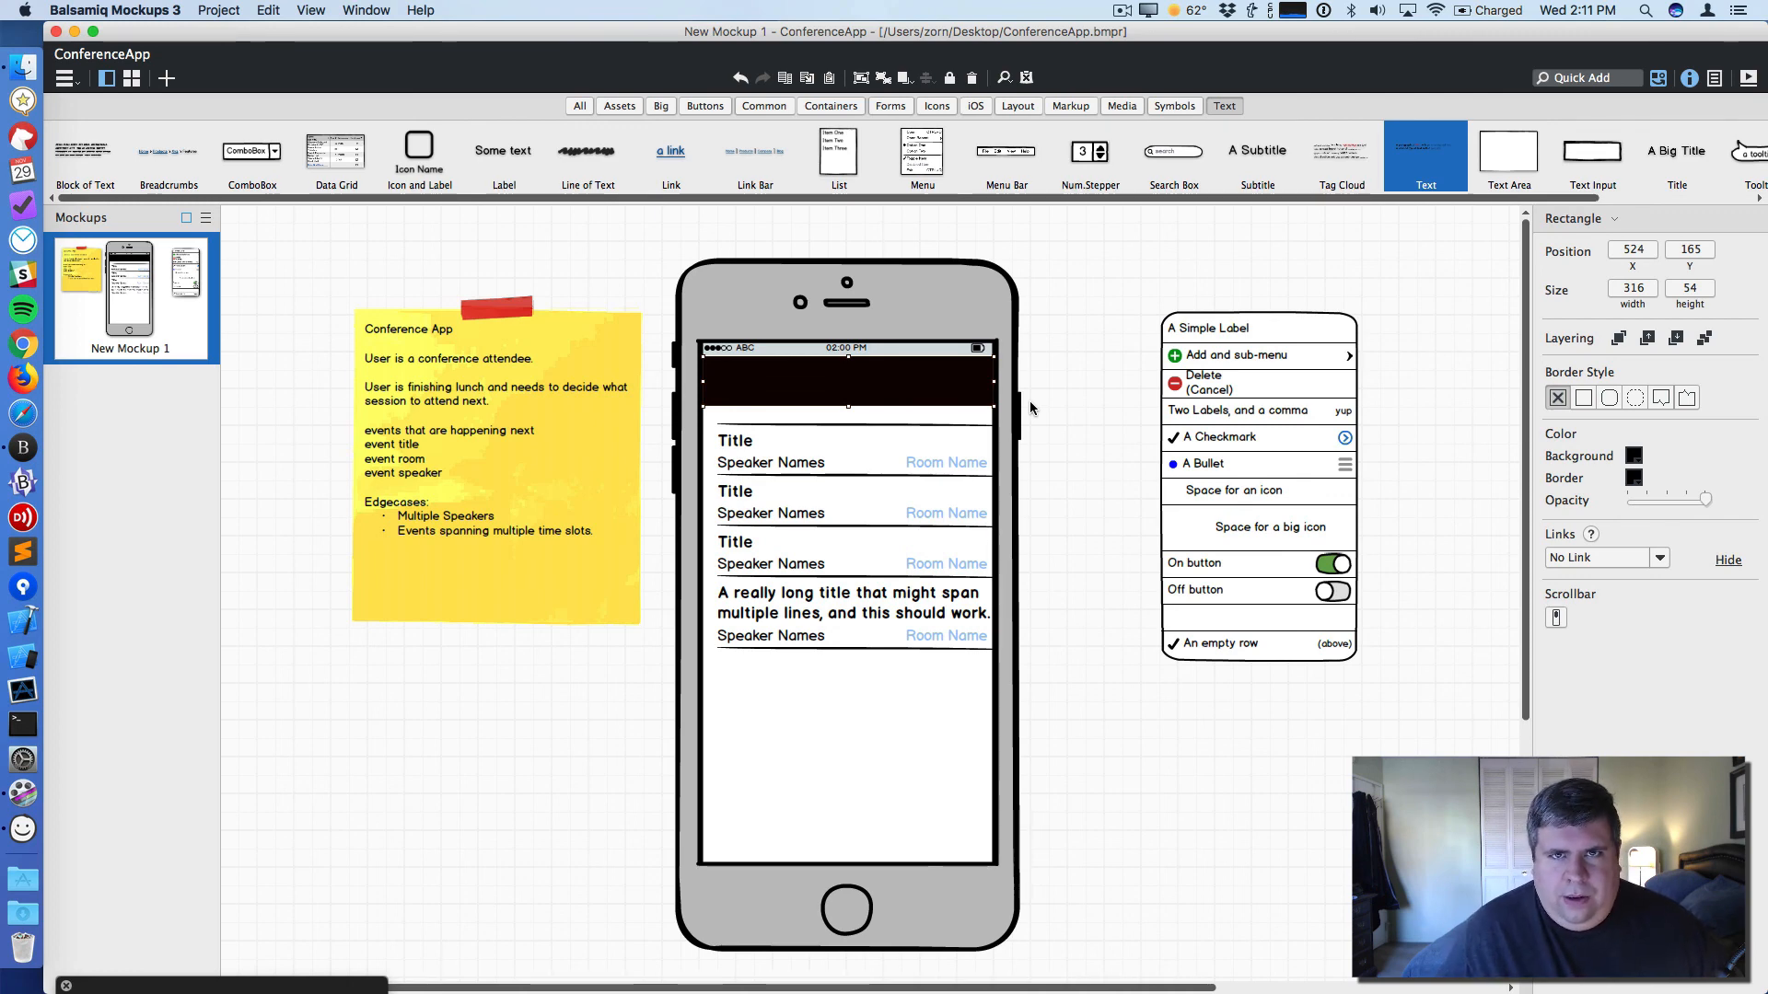
# - Fill the header rectangle with orange
pyautogui.click(1634, 457)
pyautogui.click(1530, 522)
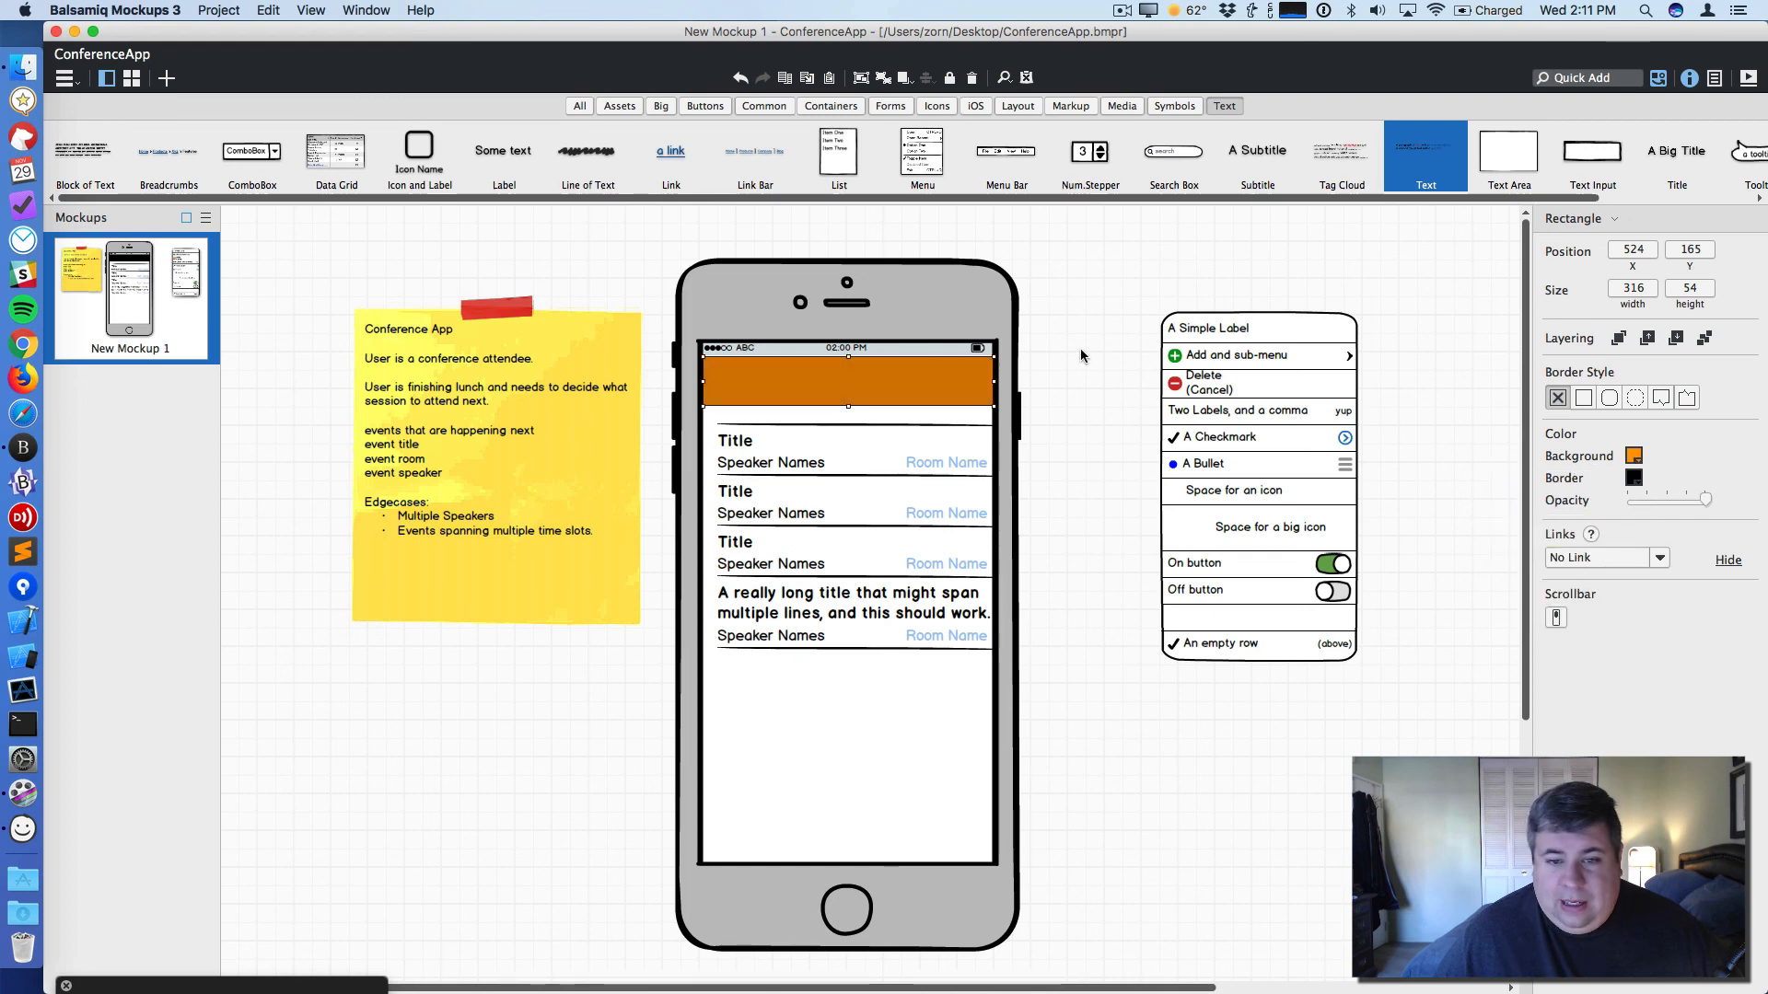
pyautogui.click(1086, 359)
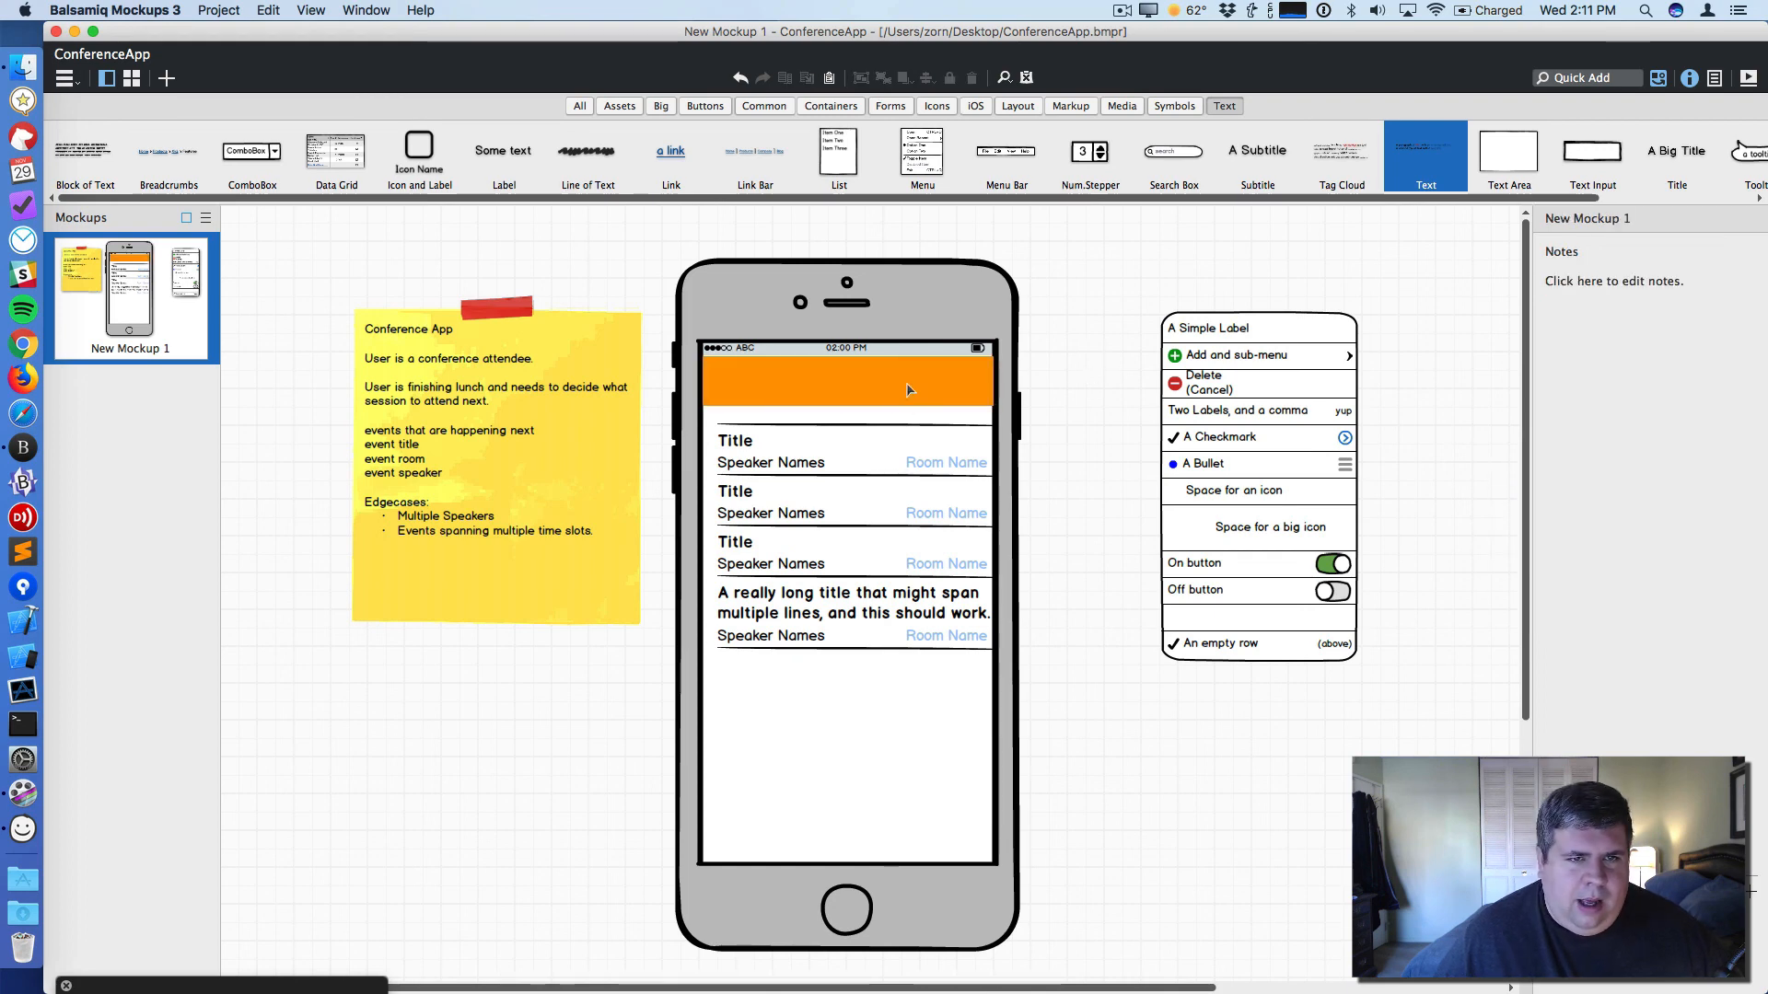
# - Place a Subtitle in the orange header reading Conference Name and stretch it across the header's width
pyautogui.moveTo(1250, 191); pyautogui.dragTo(781, 366)
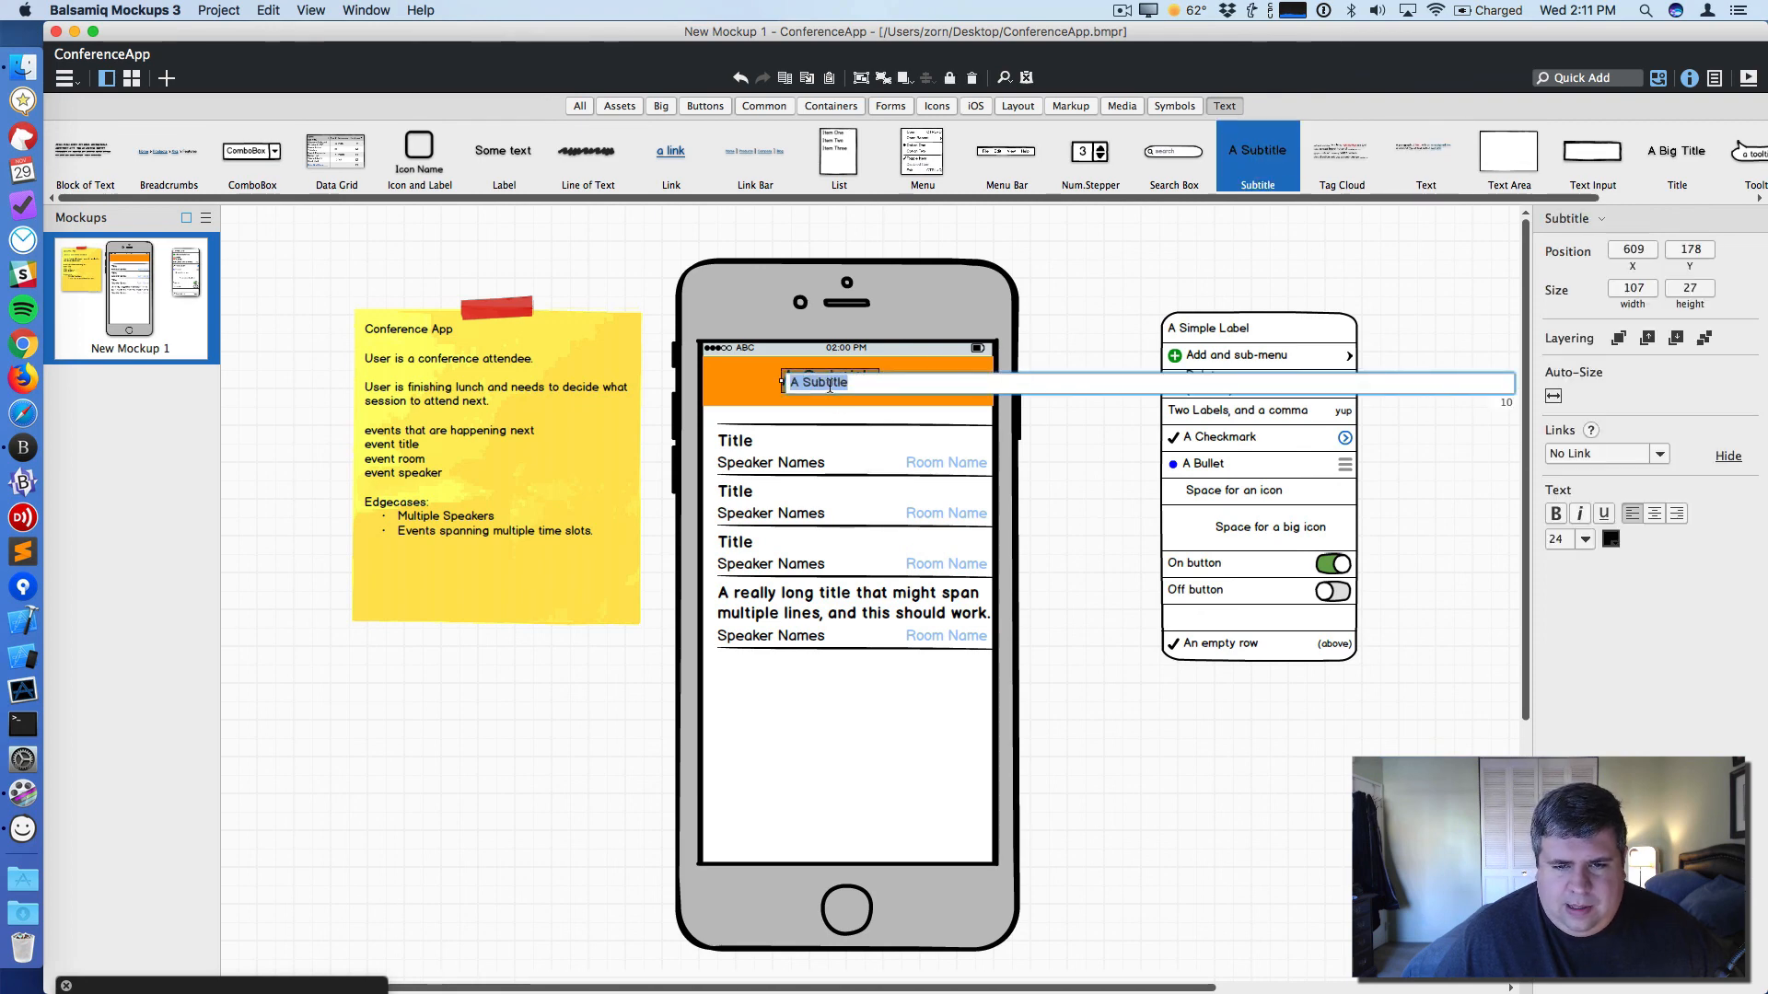
pyautogui.write('Conference Name')
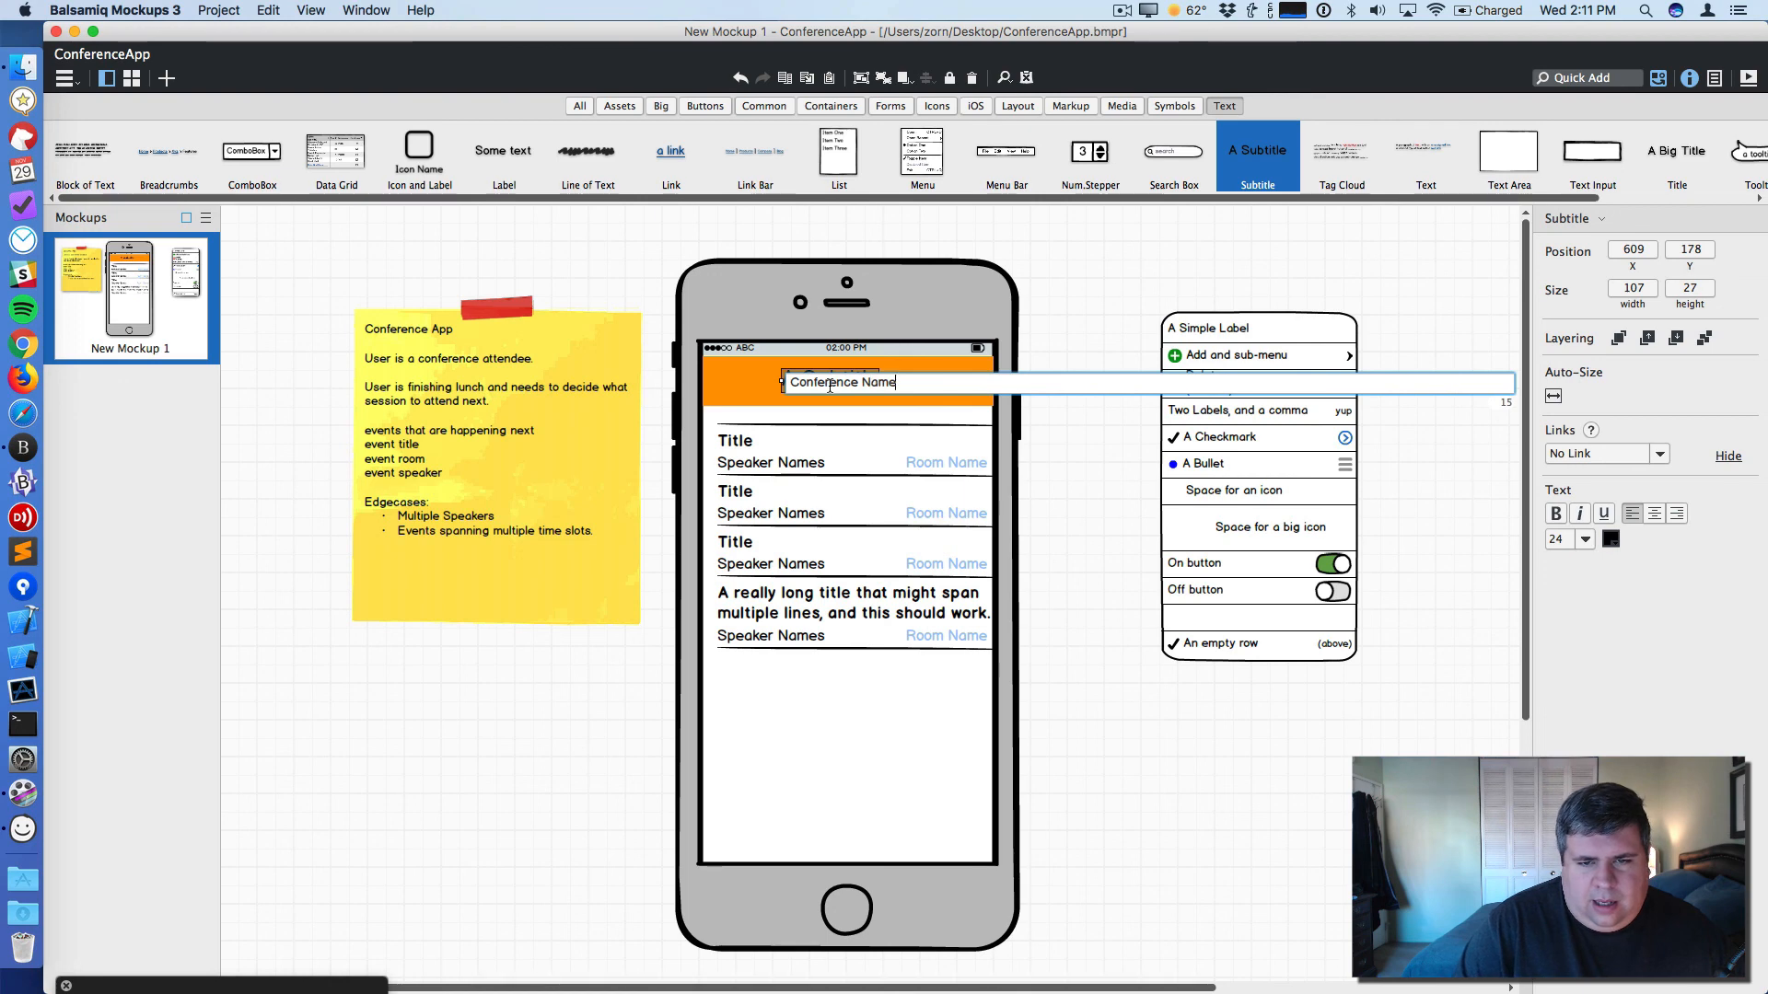
pyautogui.press('Return')
pyautogui.moveTo(781, 381); pyautogui.dragTo(732, 388)
pyautogui.click(766, 412)
pyautogui.moveTo(938, 383); pyautogui.dragTo(992, 383)
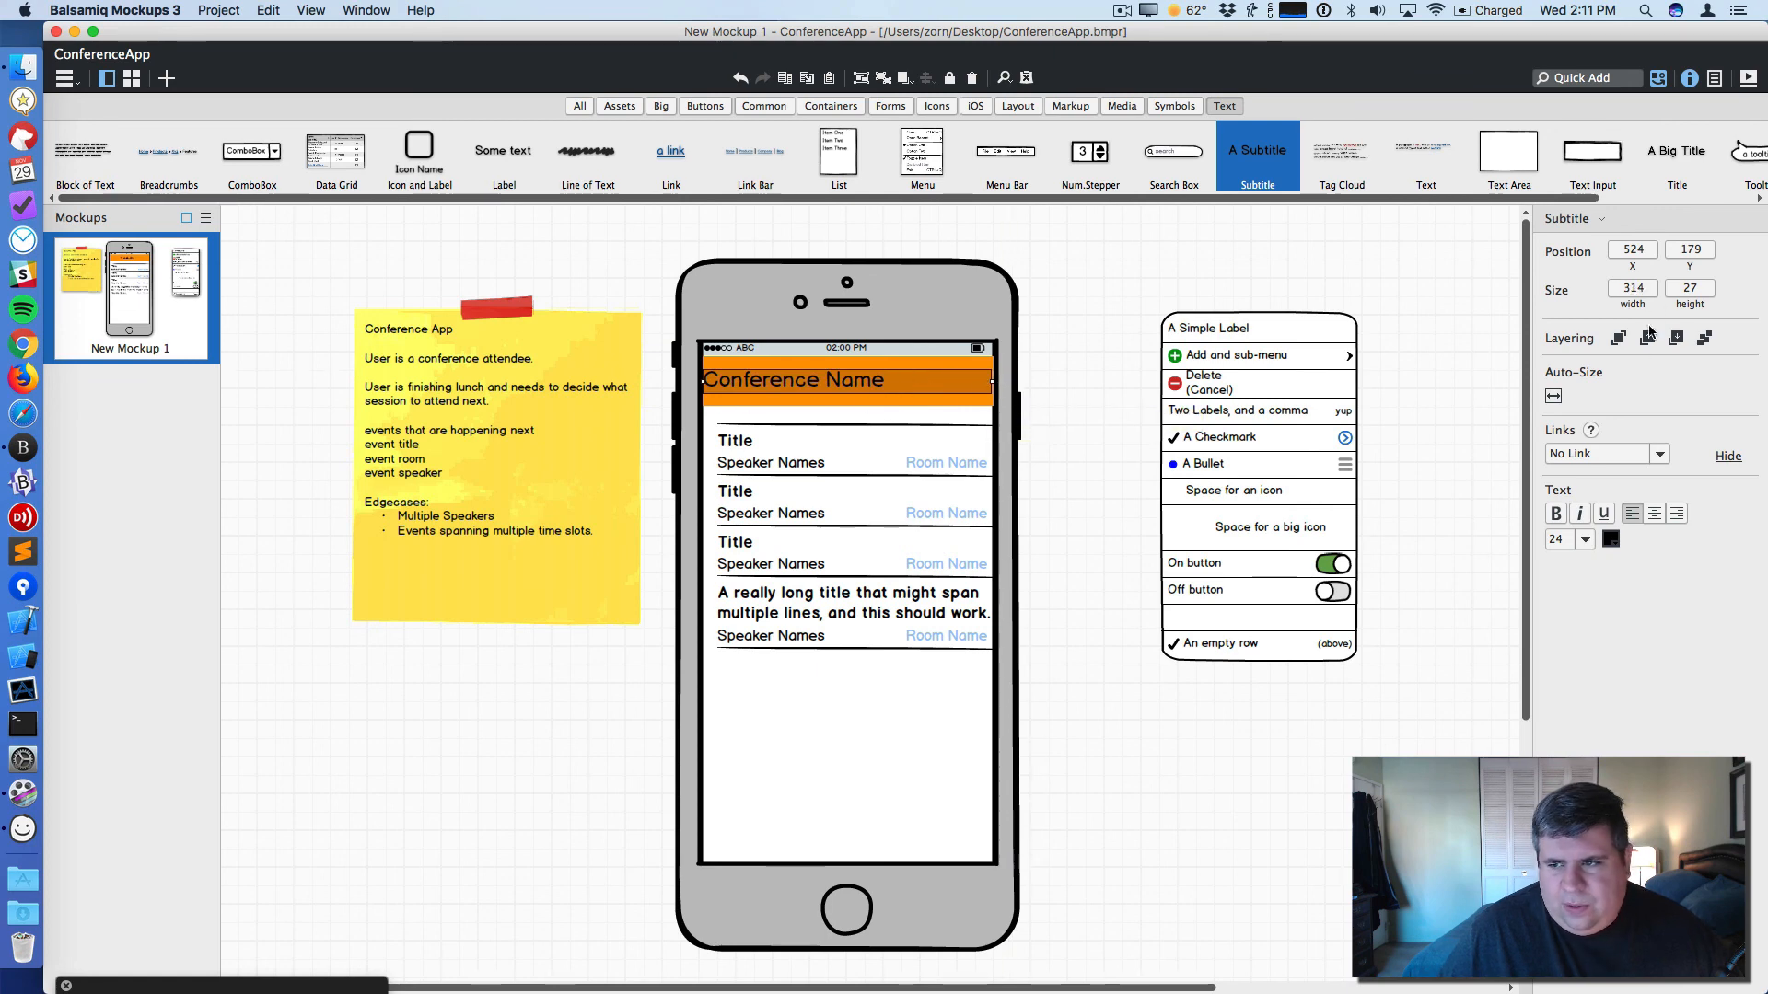
# - Center the Conference Name subtitle, color its text white, and nudge it slightly upward
pyautogui.click(1653, 513)
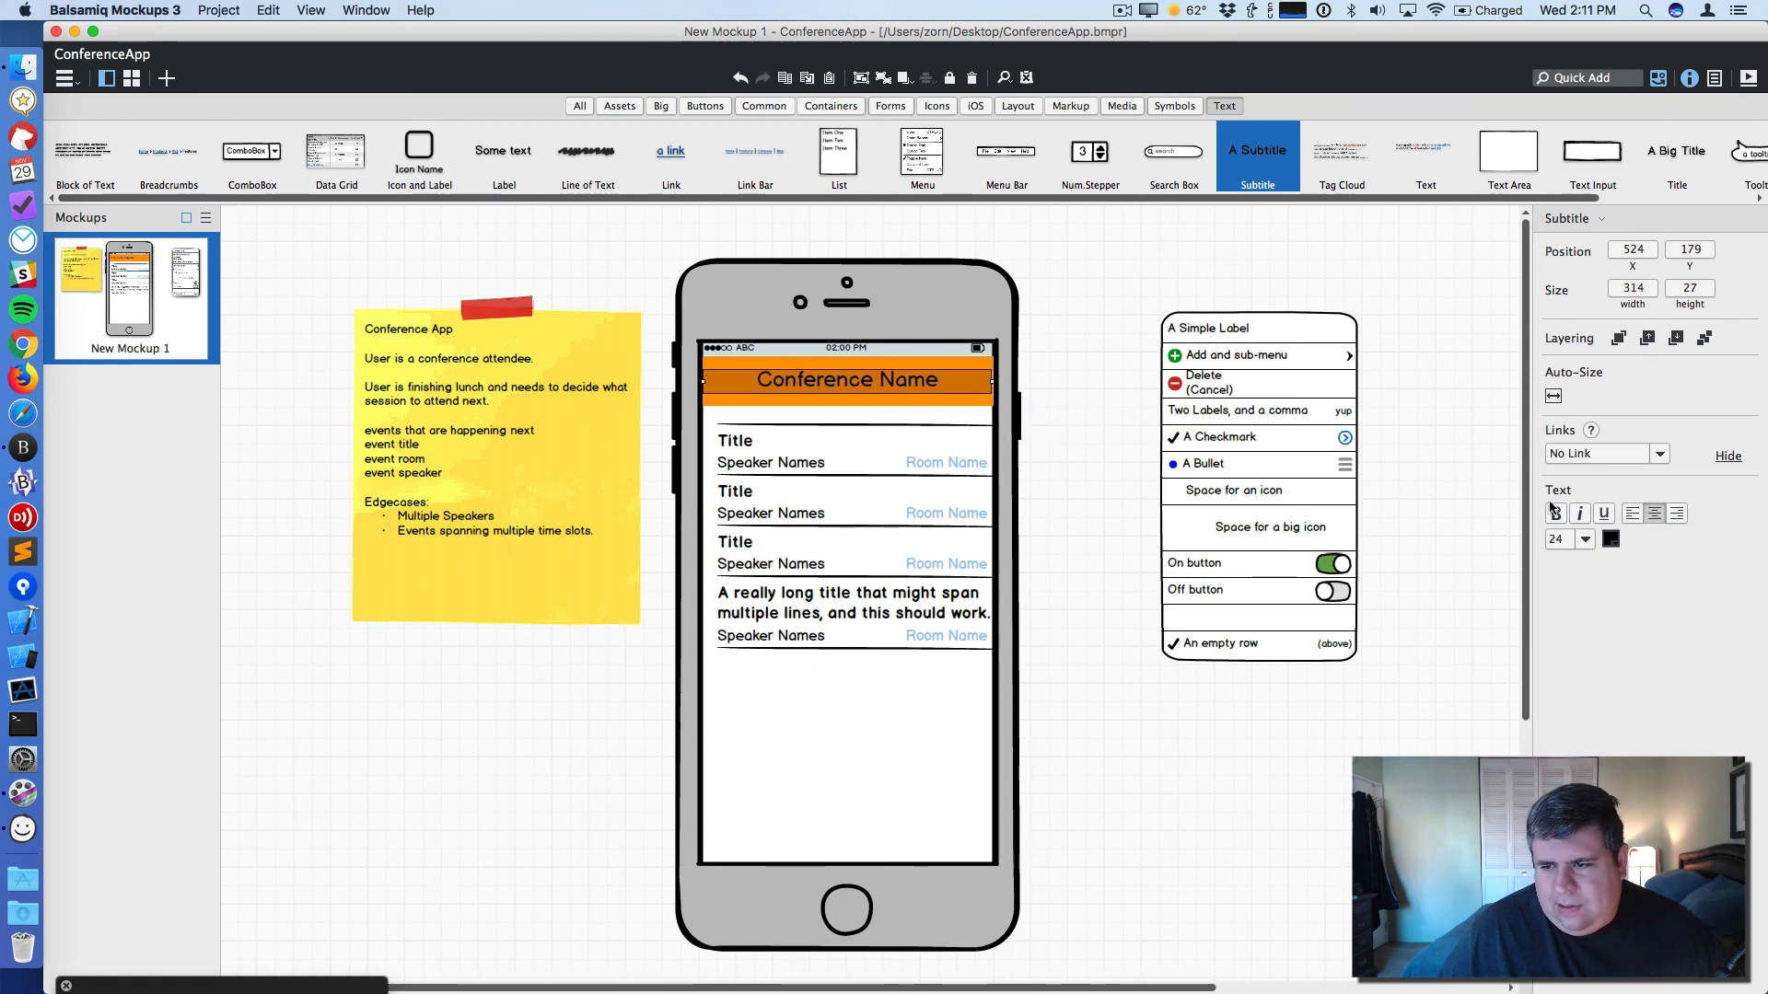
pyautogui.click(1610, 539)
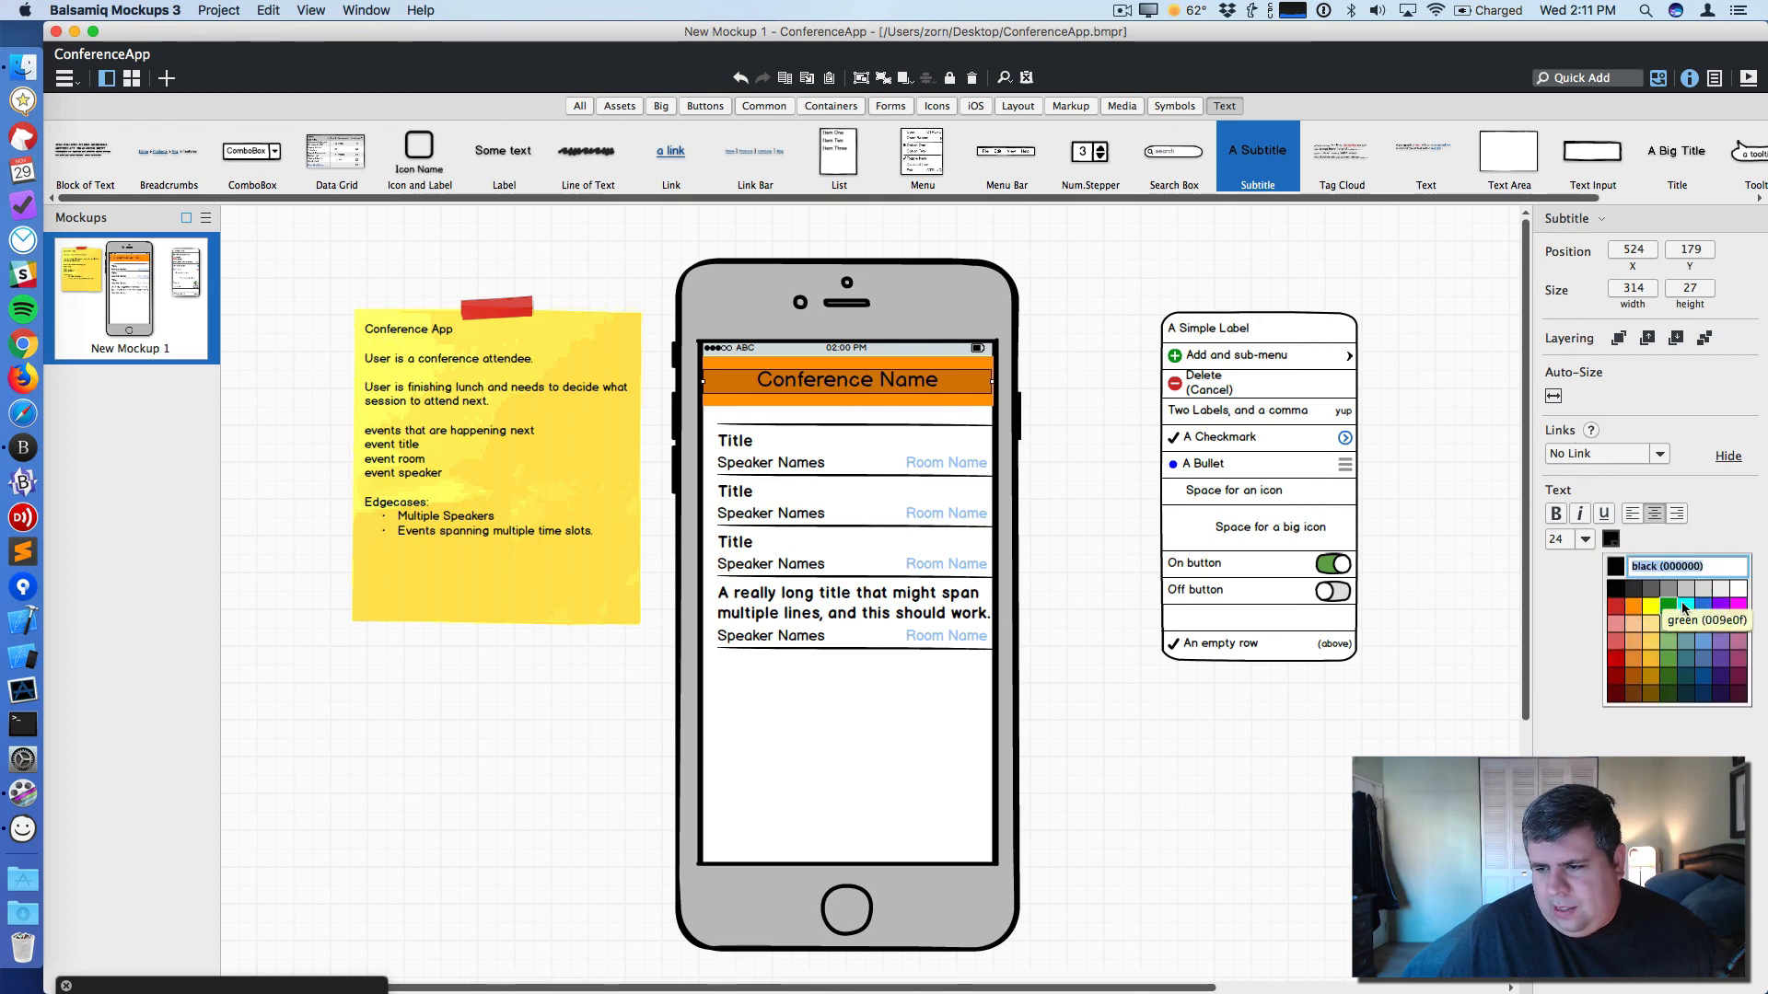
pyautogui.click(1737, 599)
pyautogui.click(1068, 259)
pyautogui.click(893, 381)
pyautogui.press('Up')
pyautogui.press('Up')
pyautogui.press('Up')
pyautogui.press('Up')
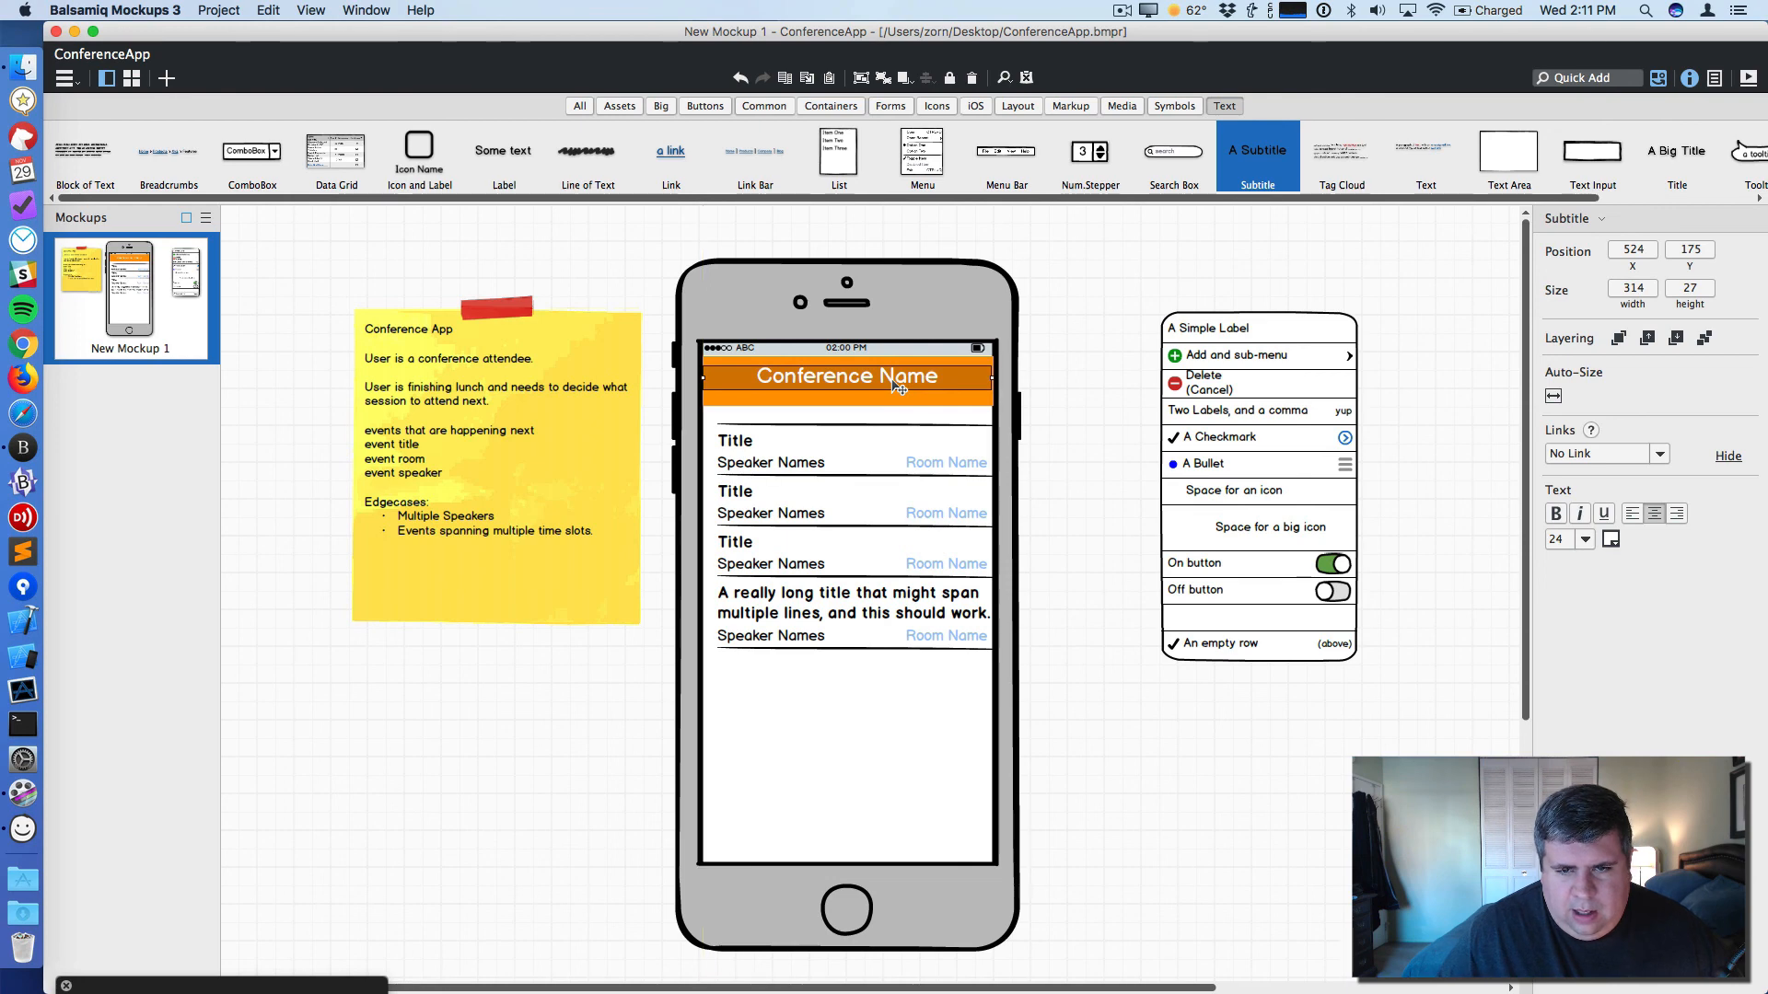
pyautogui.click(841, 402)
pyautogui.moveTo(854, 406); pyautogui.dragTo(874, 401)
pyautogui.click(882, 408)
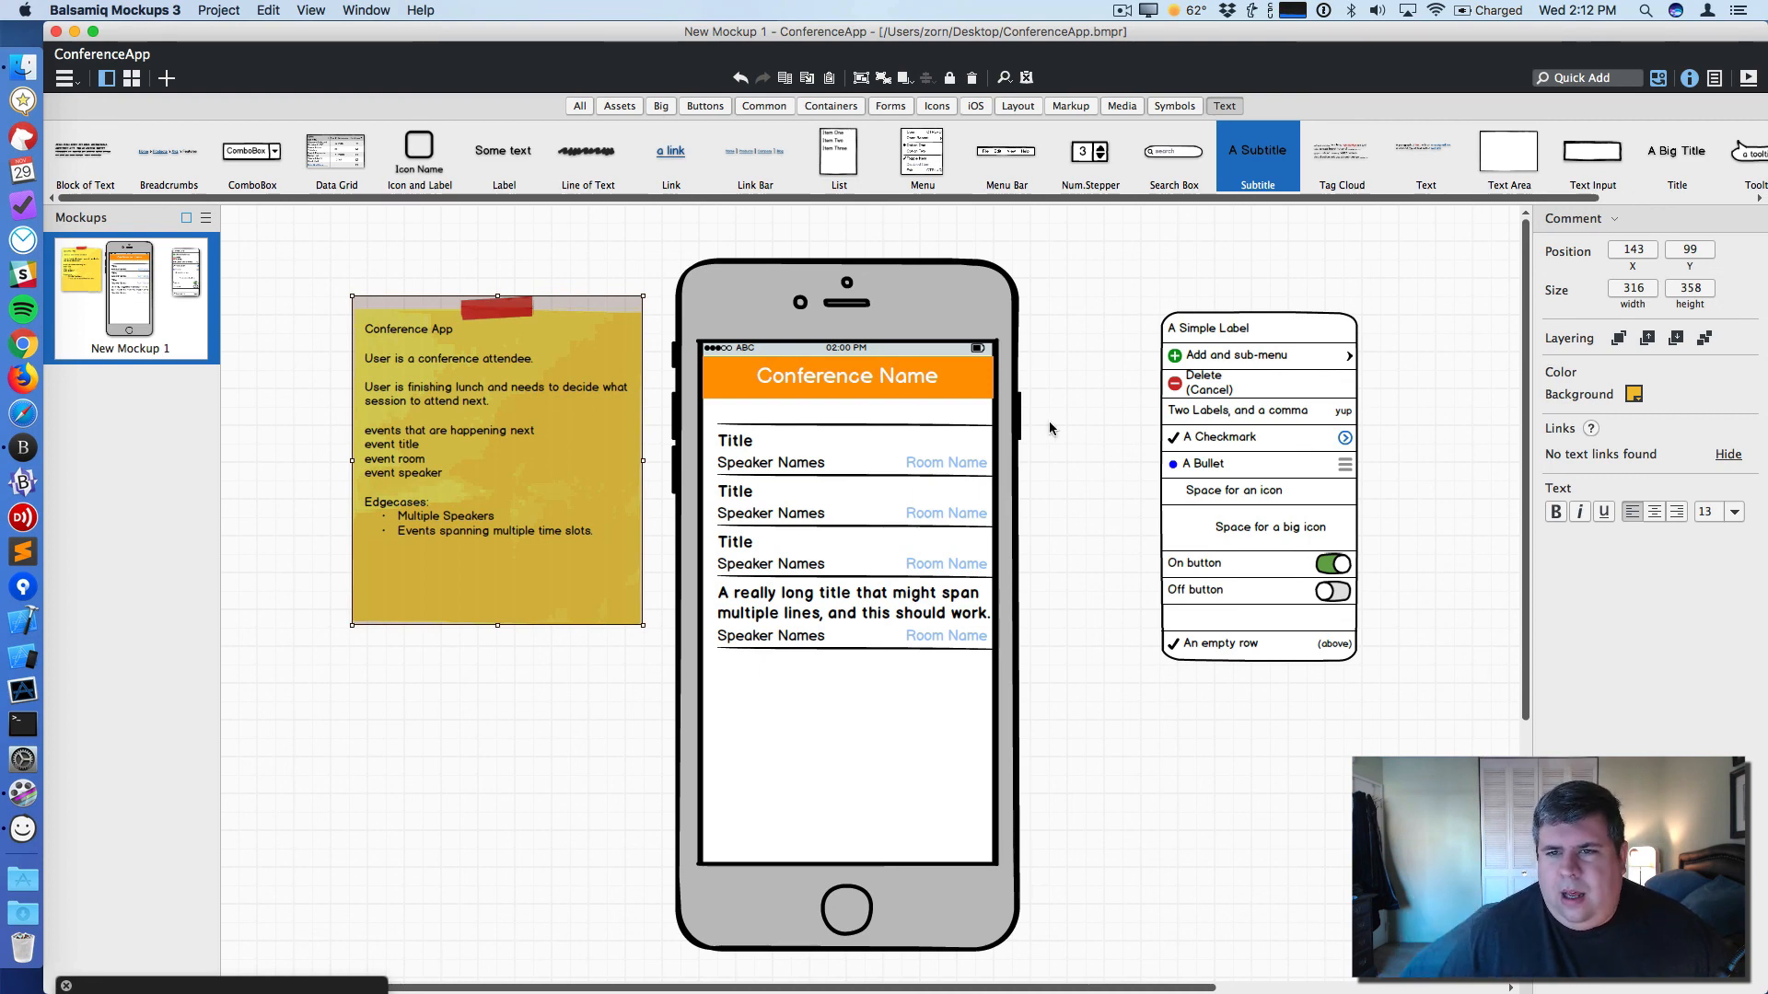
pyautogui.click(1074, 404)
# - Add a borderless gray rectangle spanning the screen width just below the fourth session row
pyautogui.click(1561, 78)
pyautogui.write('rect')
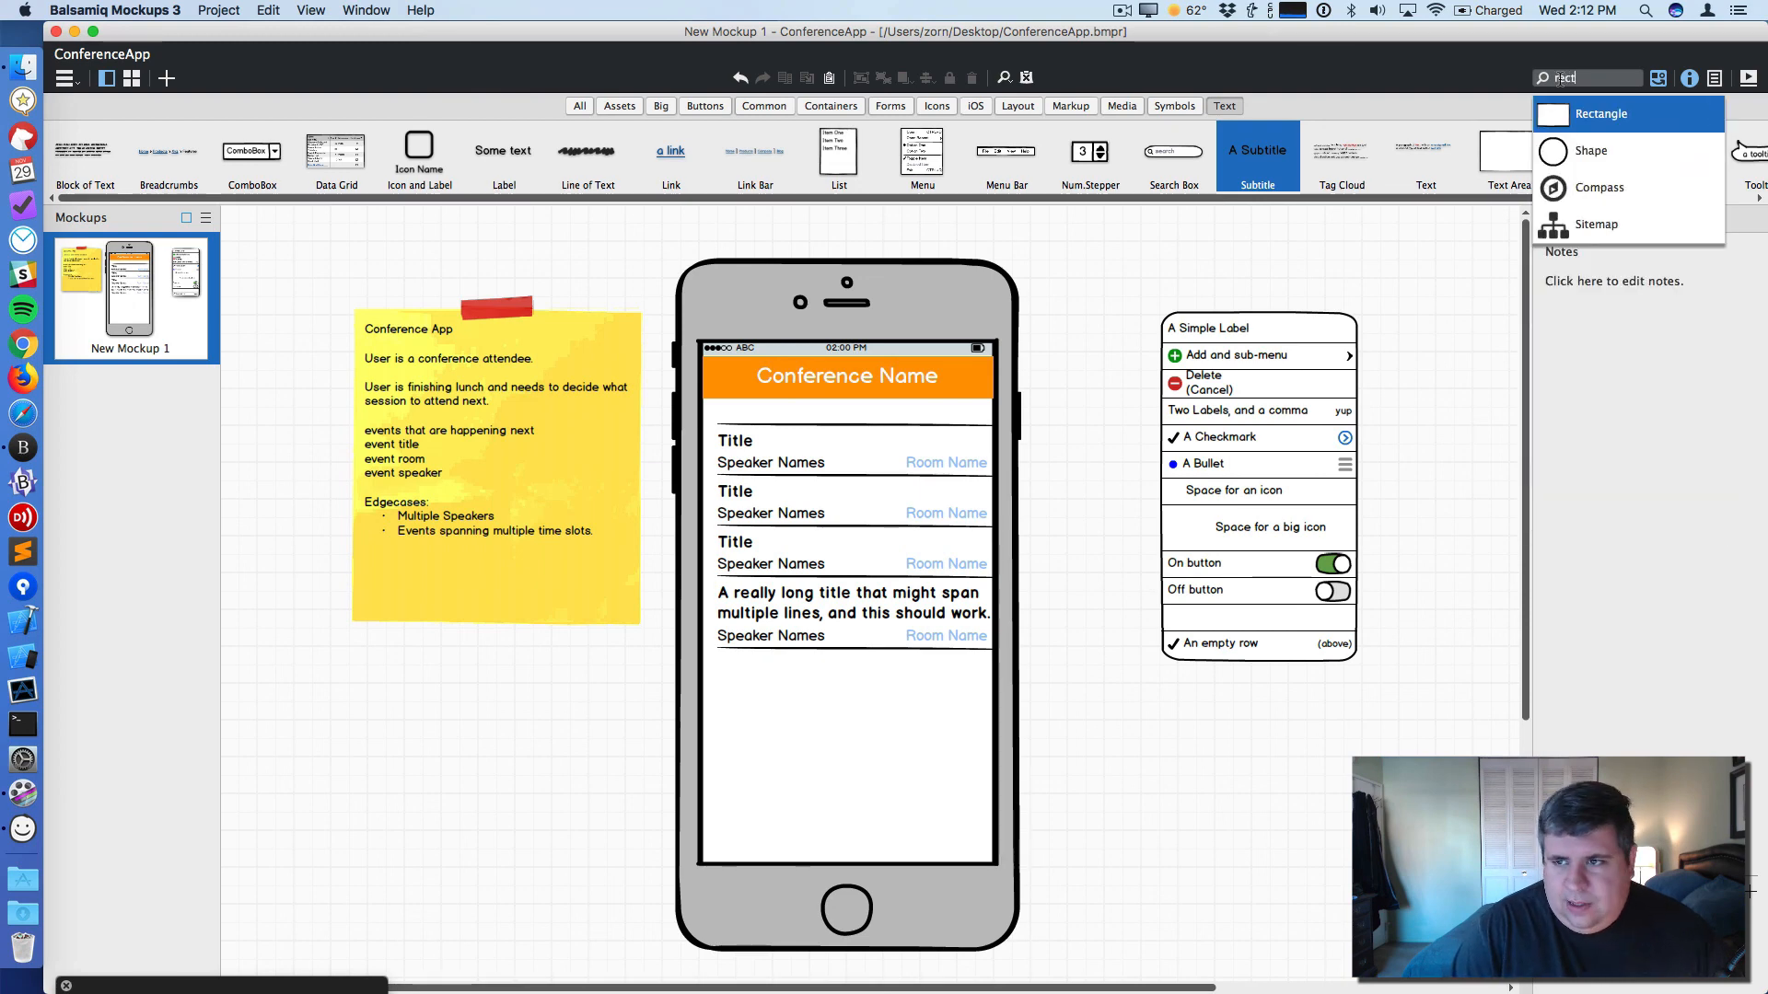
pyautogui.click(1593, 123)
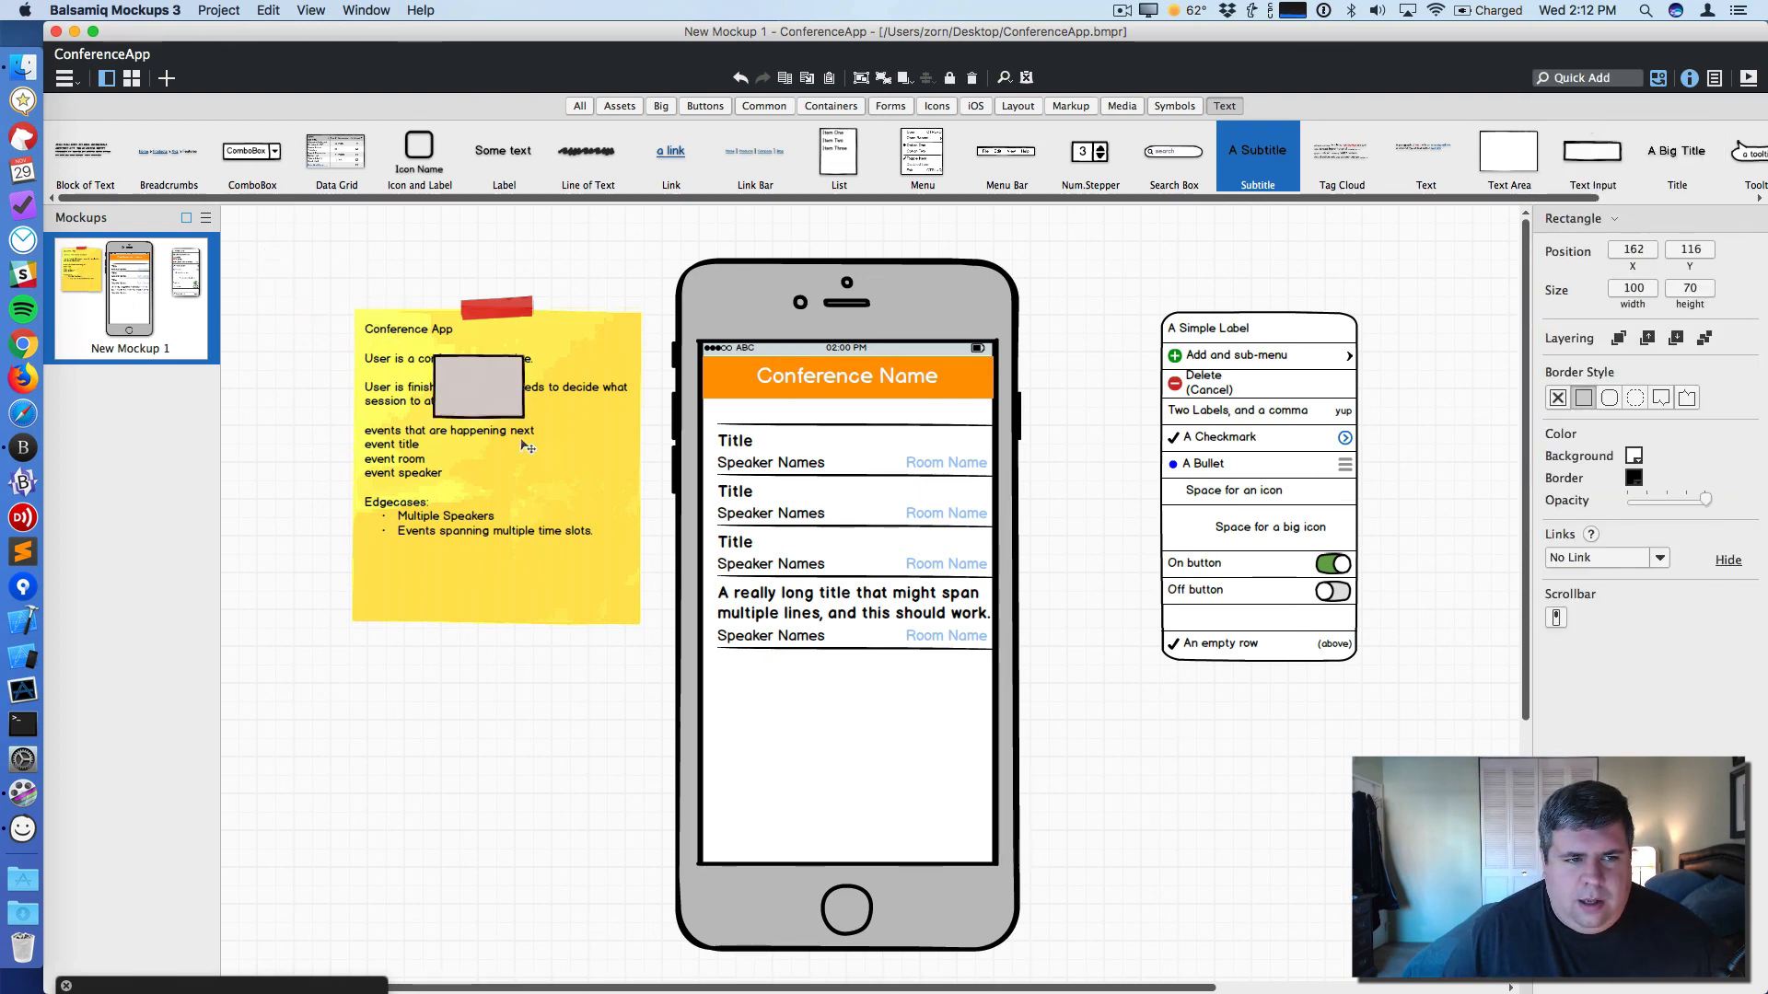
pyautogui.click(1081, 700)
pyautogui.click(1557, 396)
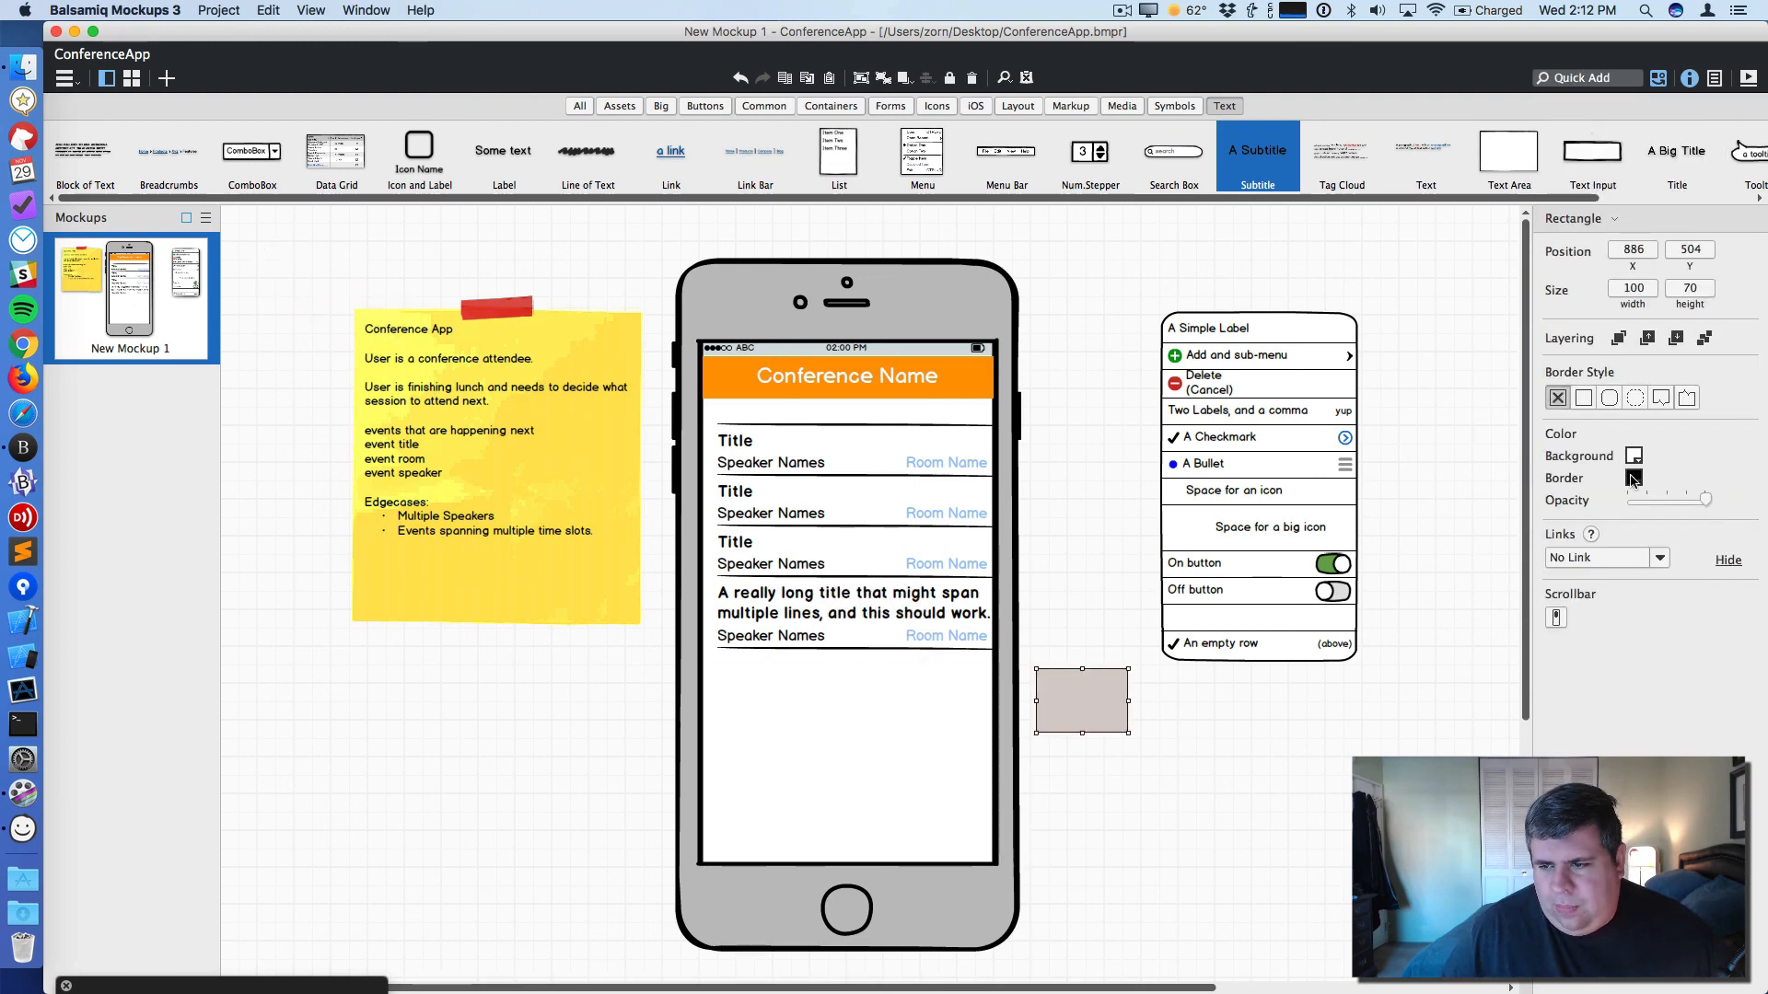
pyautogui.click(1634, 479)
pyautogui.click(1633, 456)
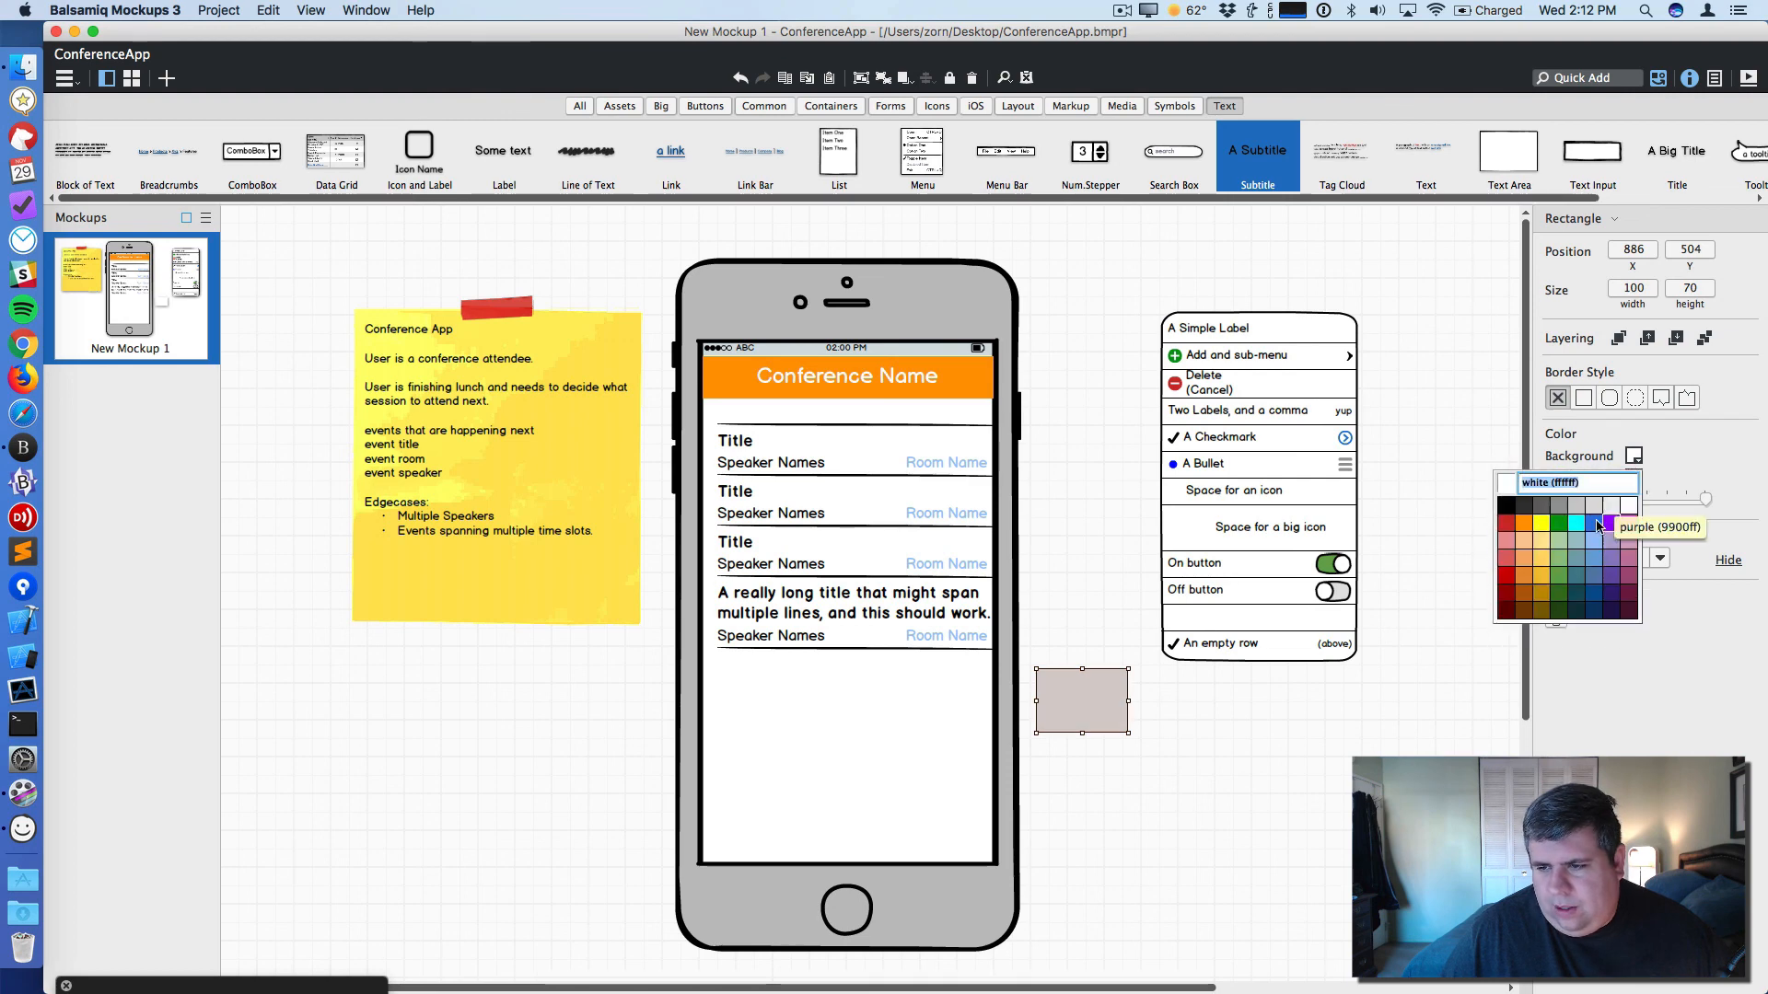
pyautogui.click(1561, 504)
pyautogui.moveTo(1116, 721); pyautogui.dragTo(993, 715)
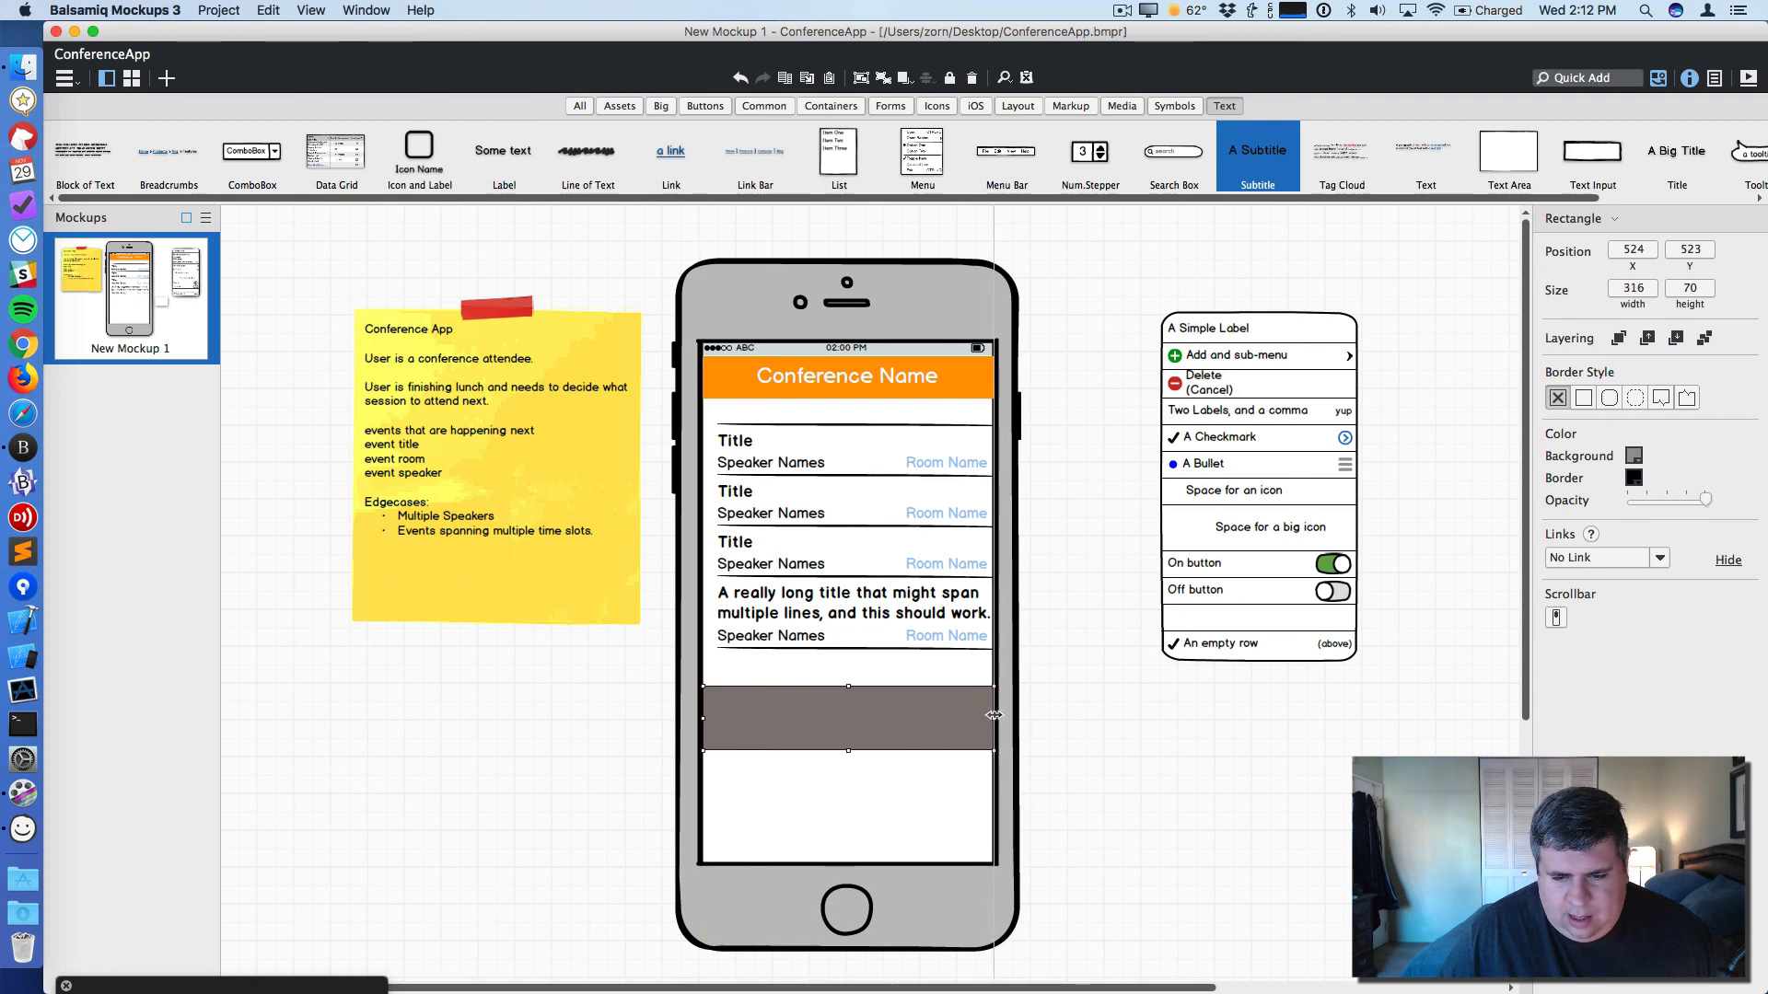
pyautogui.click(1061, 756)
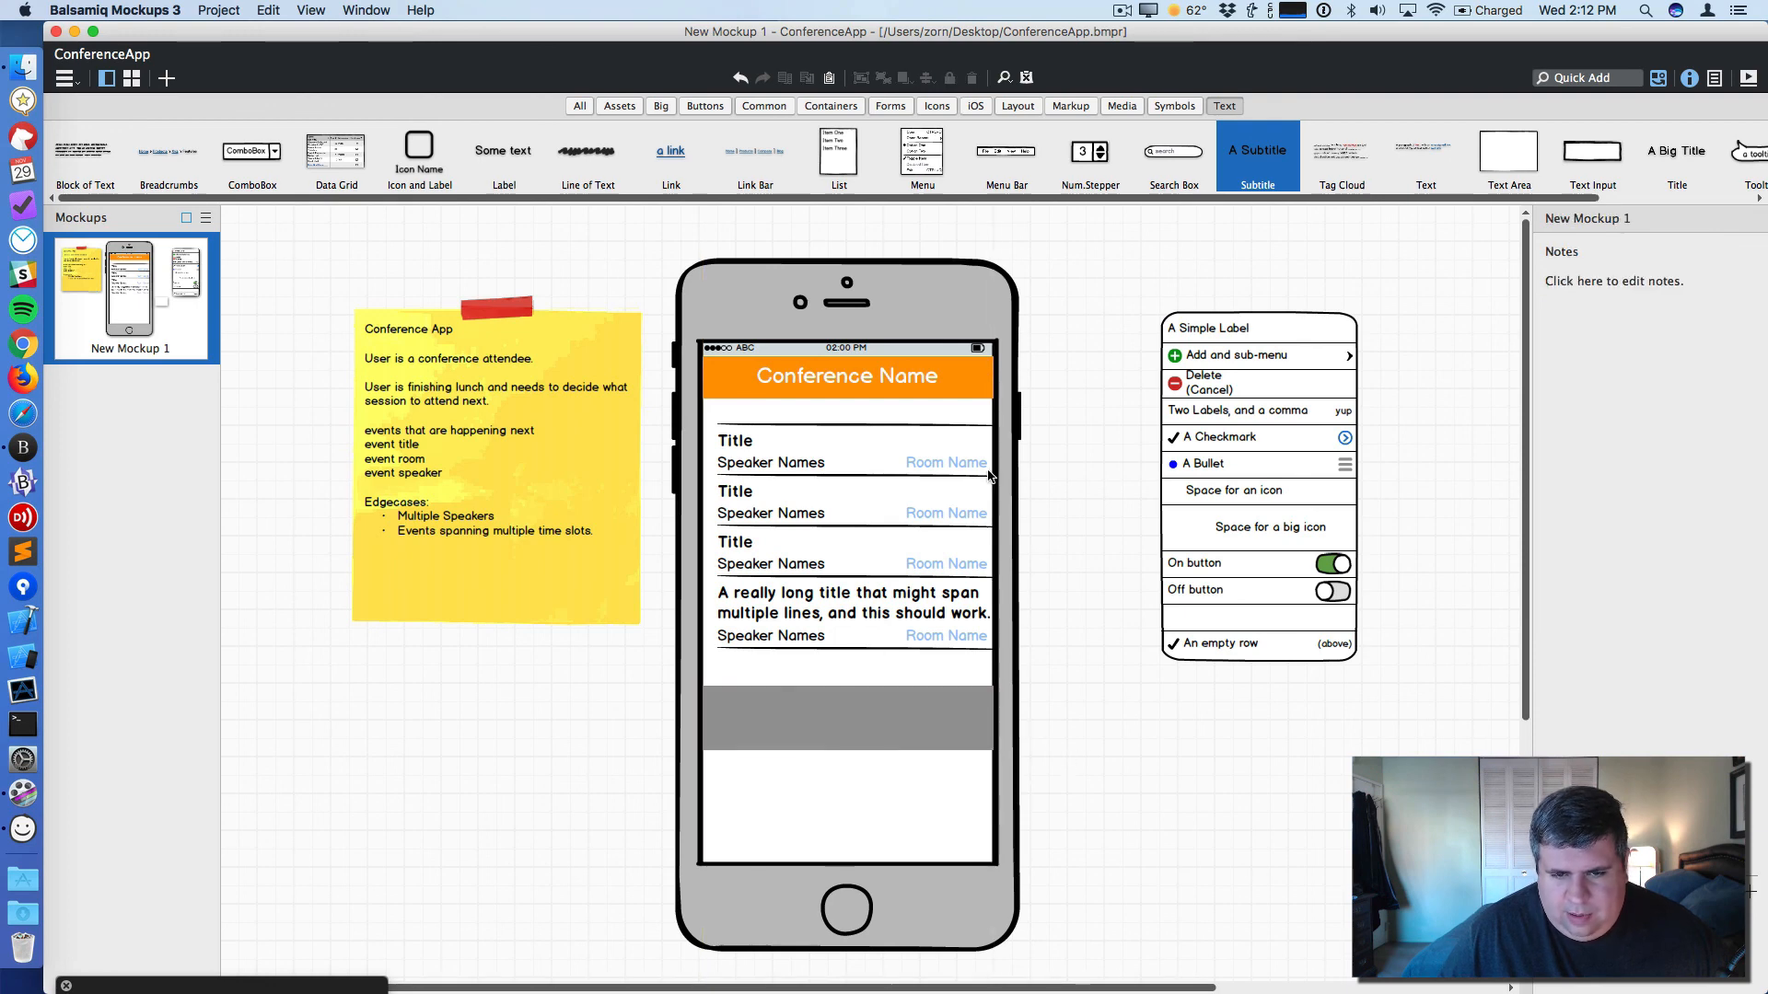
# - Copy a Speaker Names label into the gray bar and color its text white
pyautogui.click(732, 444)
pyautogui.click(753, 468)
pyautogui.moveTo(751, 469); pyautogui.dragTo(988, 707)
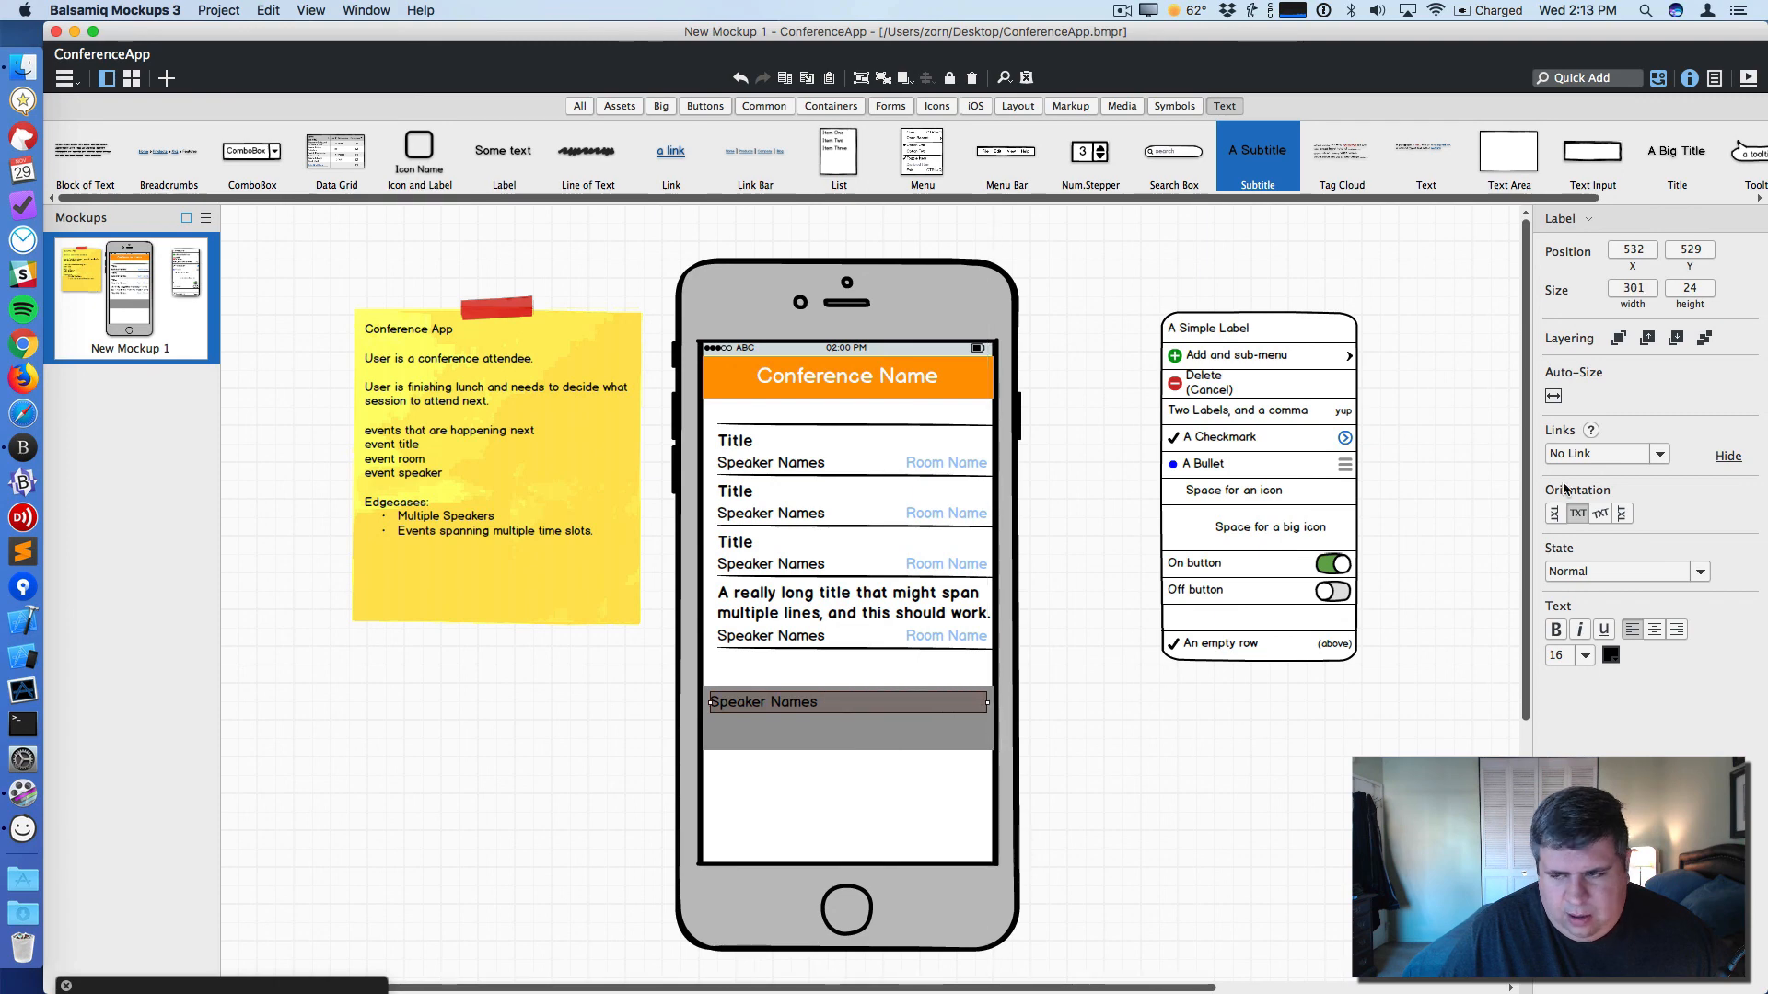
pyautogui.click(1611, 655)
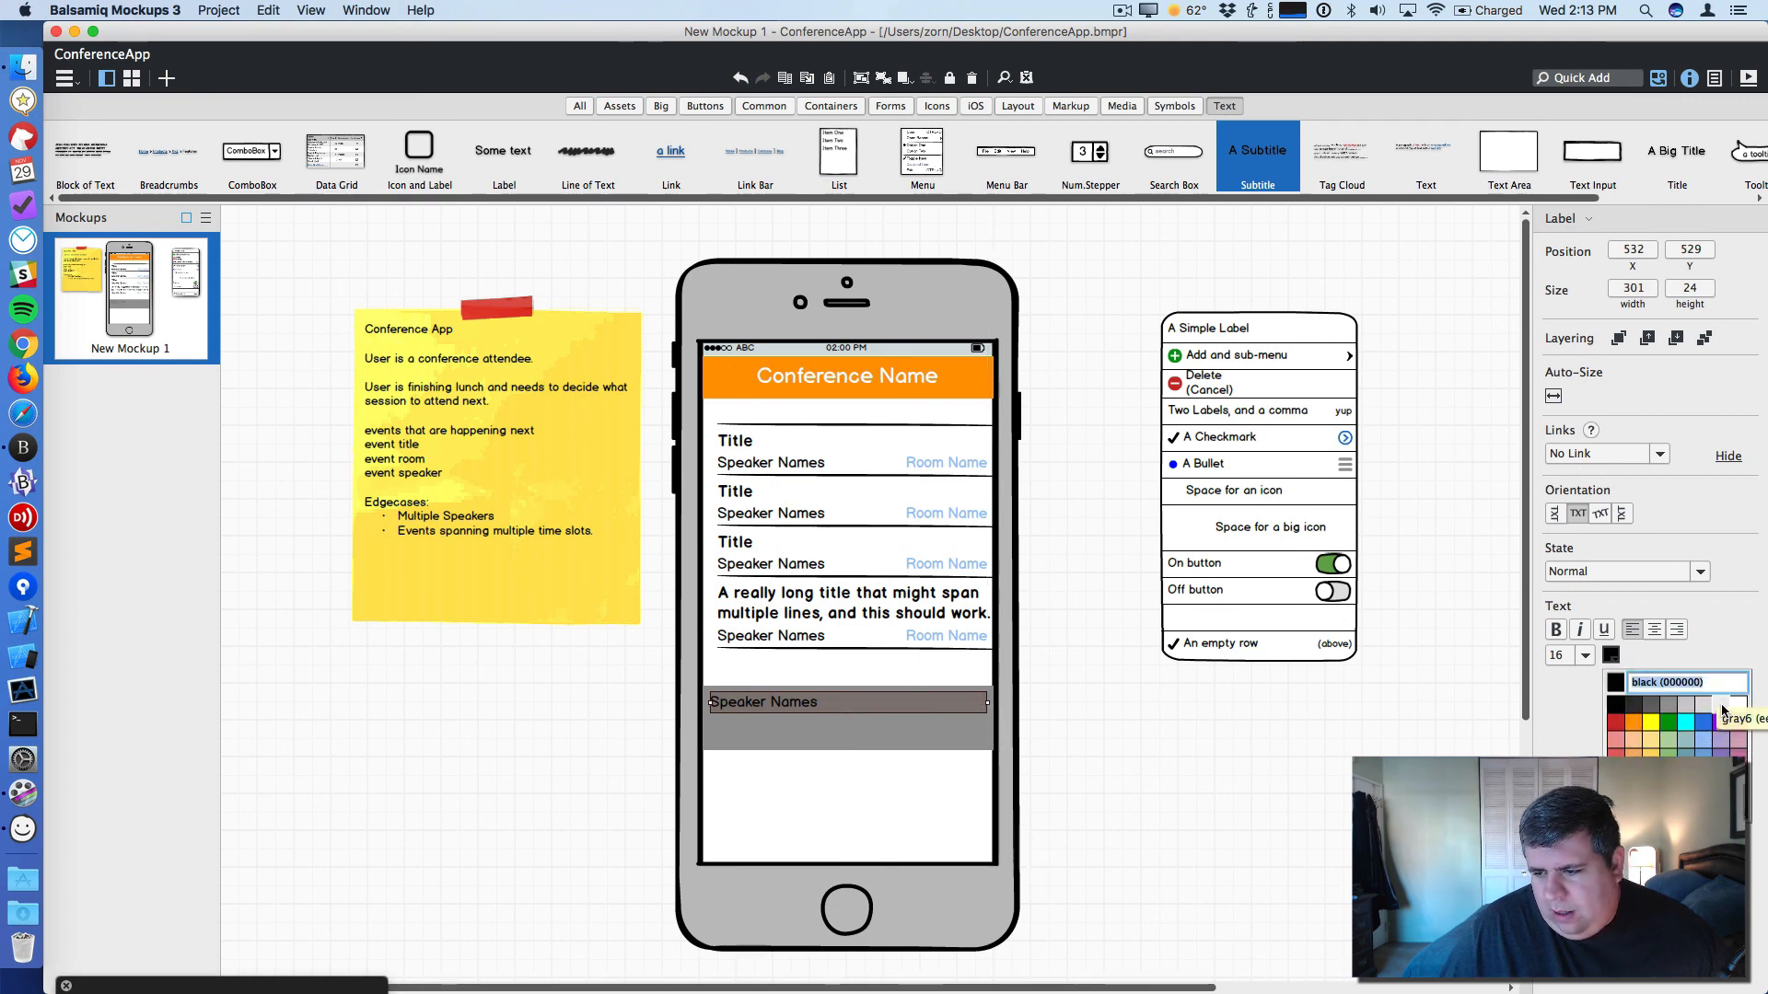
pyautogui.click(1731, 709)
# - Relabel the gray bar's text as Tuesday, 1pm
pyautogui.doubleClick(795, 717)
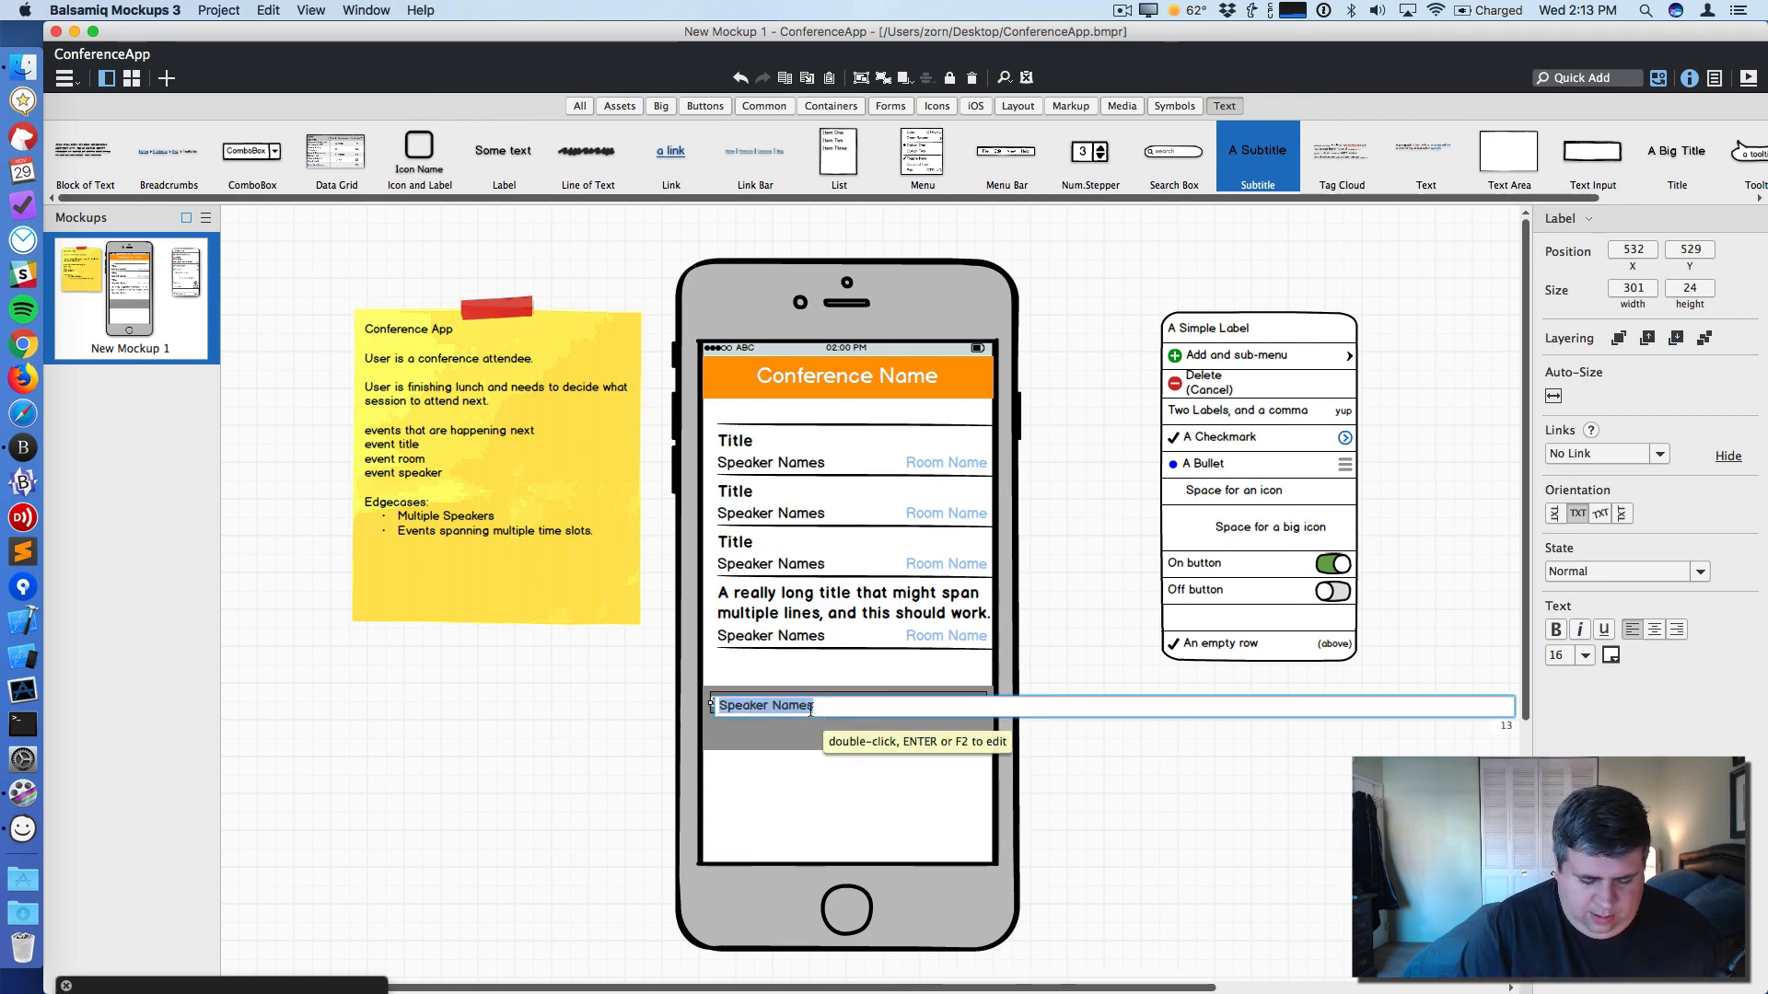
pyautogui.write('Tuesdat')
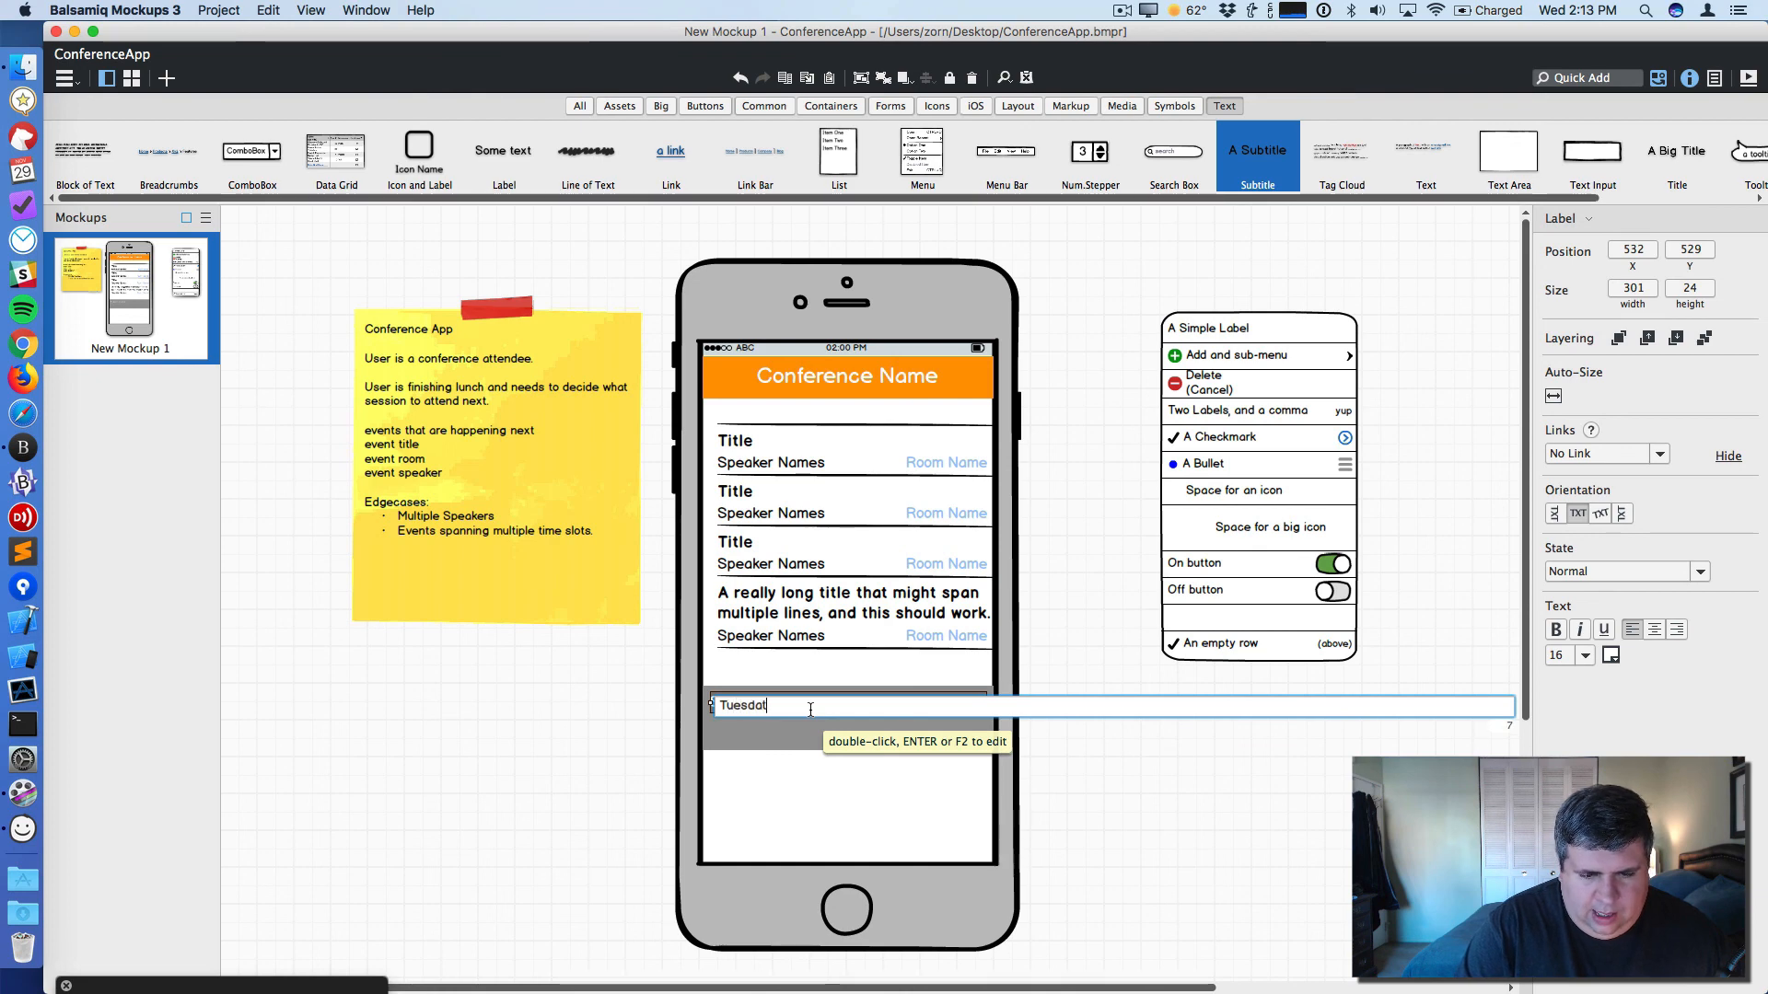
pyautogui.press('BackSpace')
pyautogui.write('y, 1pm')
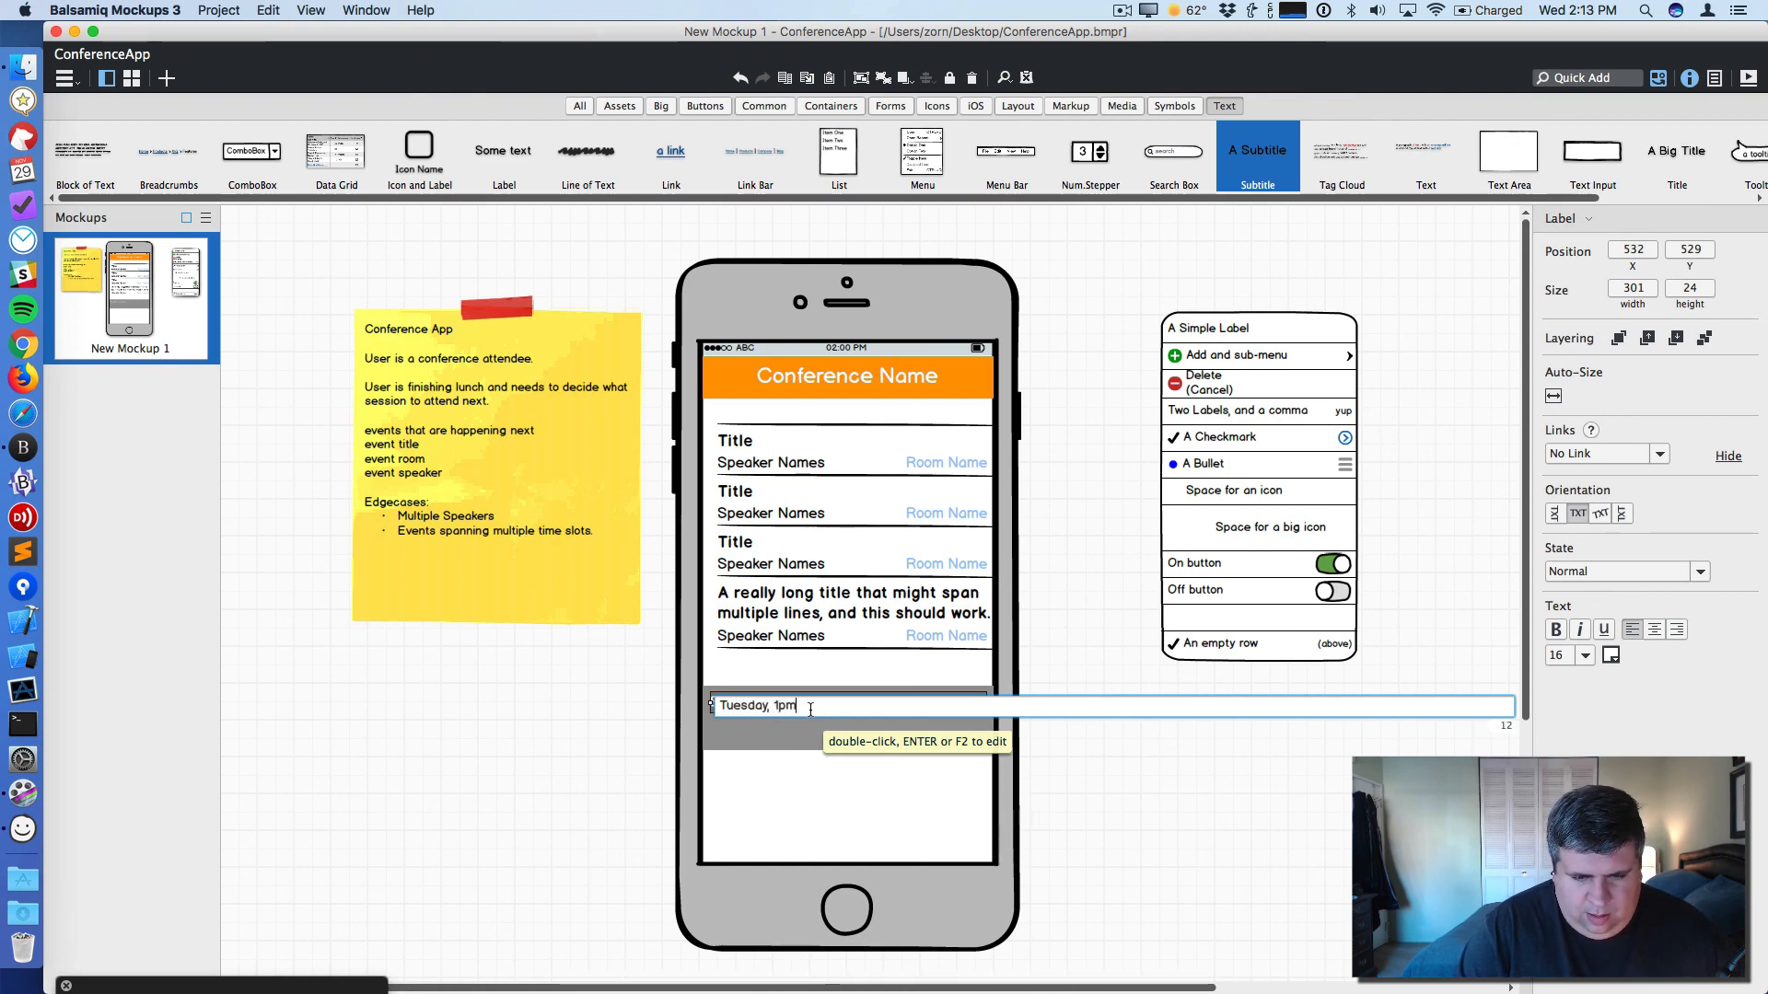
pyautogui.click(858, 738)
# - Shrink the gray bar to about 37 high and change its label to Tuesday, 1:00pm
pyautogui.moveTo(855, 748); pyautogui.dragTo(853, 719)
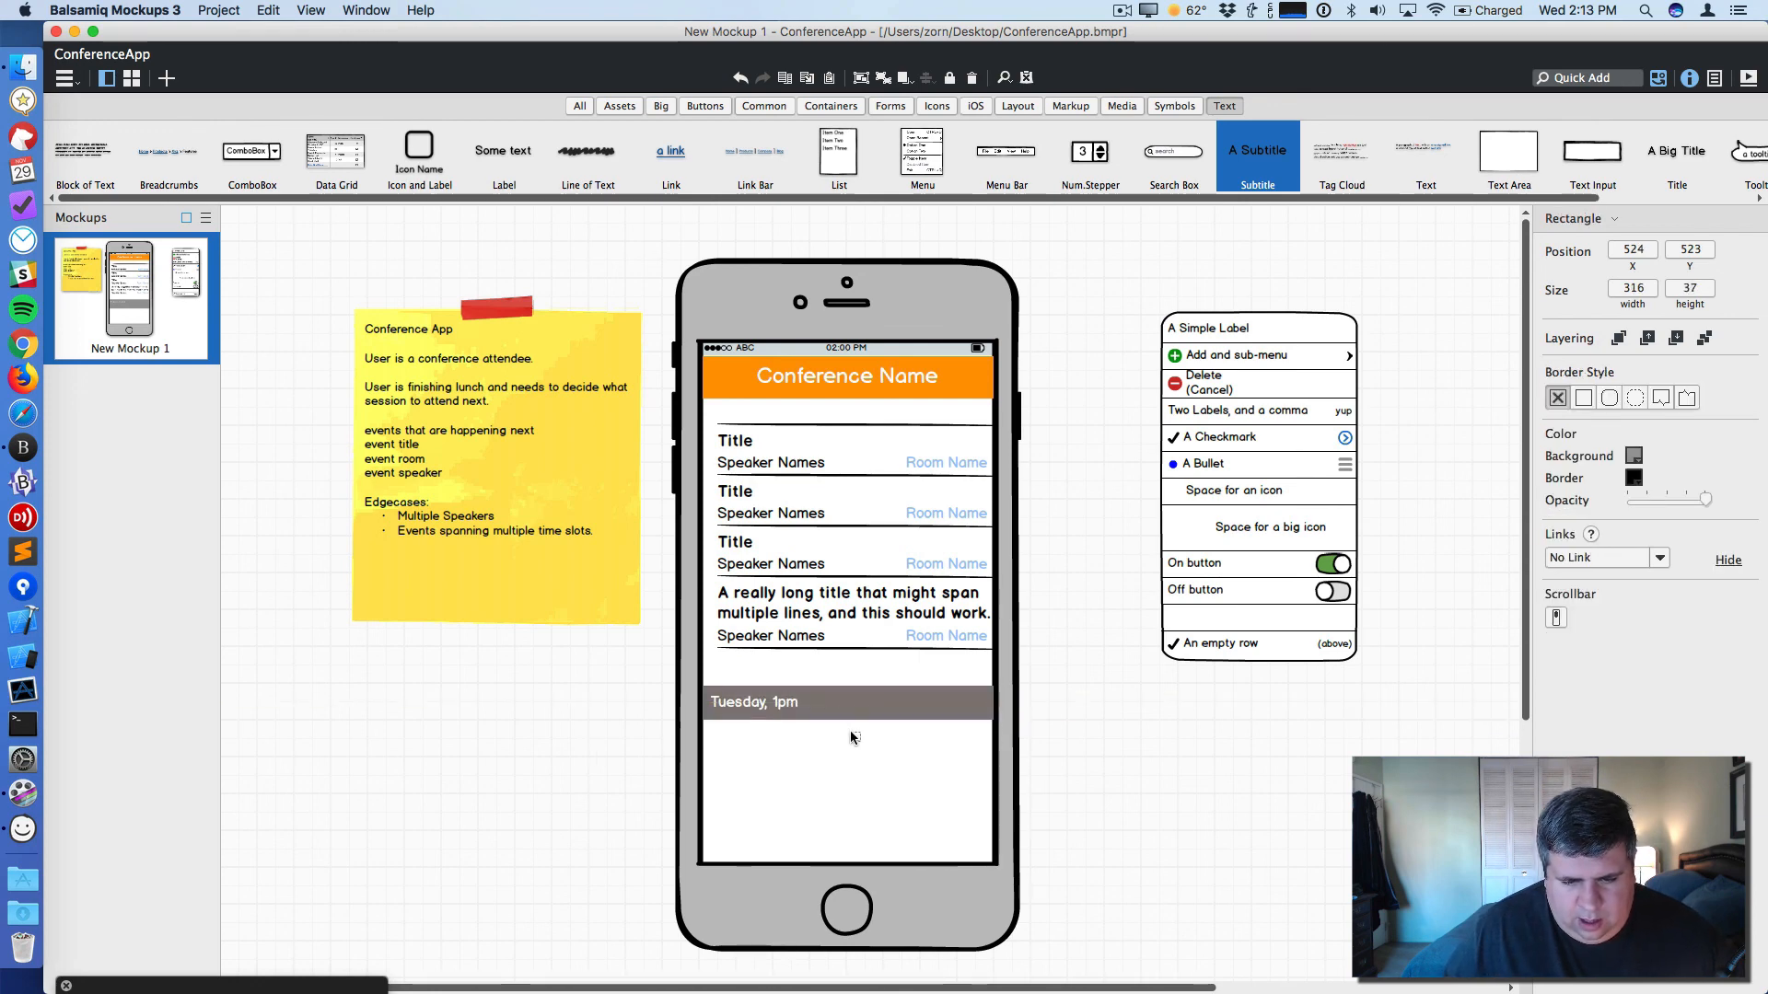
pyautogui.click(848, 731)
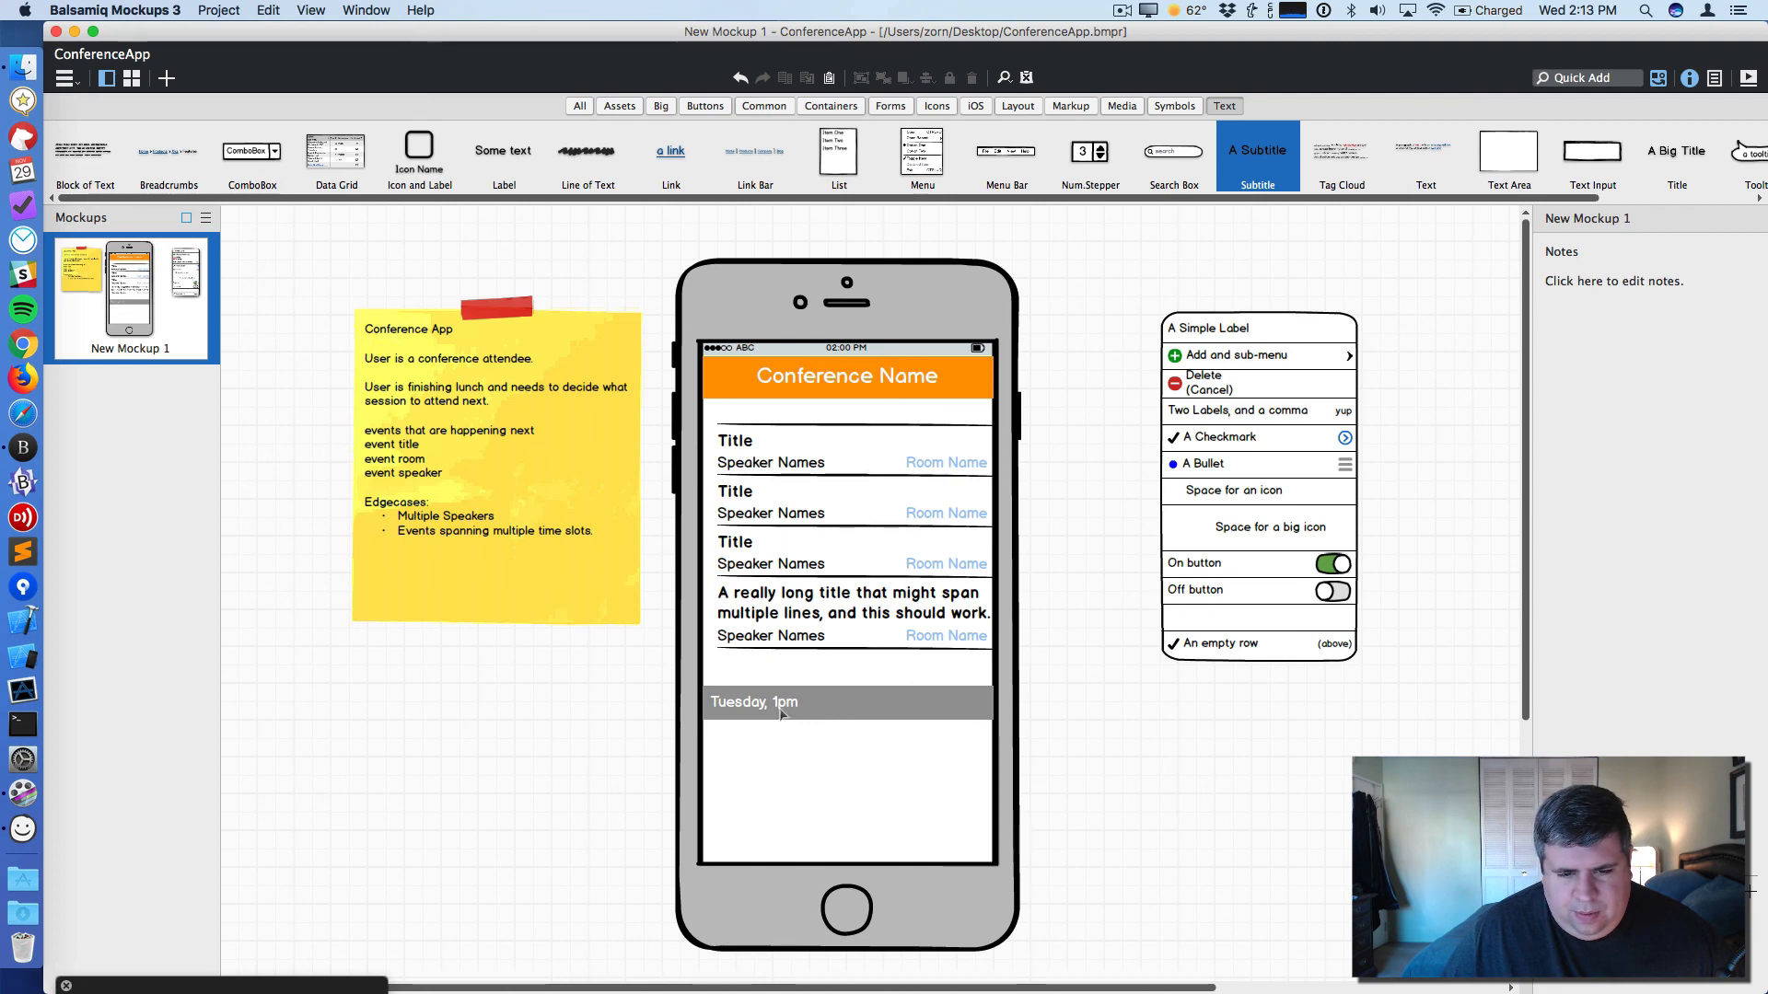
pyautogui.doubleClick(779, 711)
pyautogui.click(790, 707)
pyautogui.write(':00')
pyautogui.press('Return')
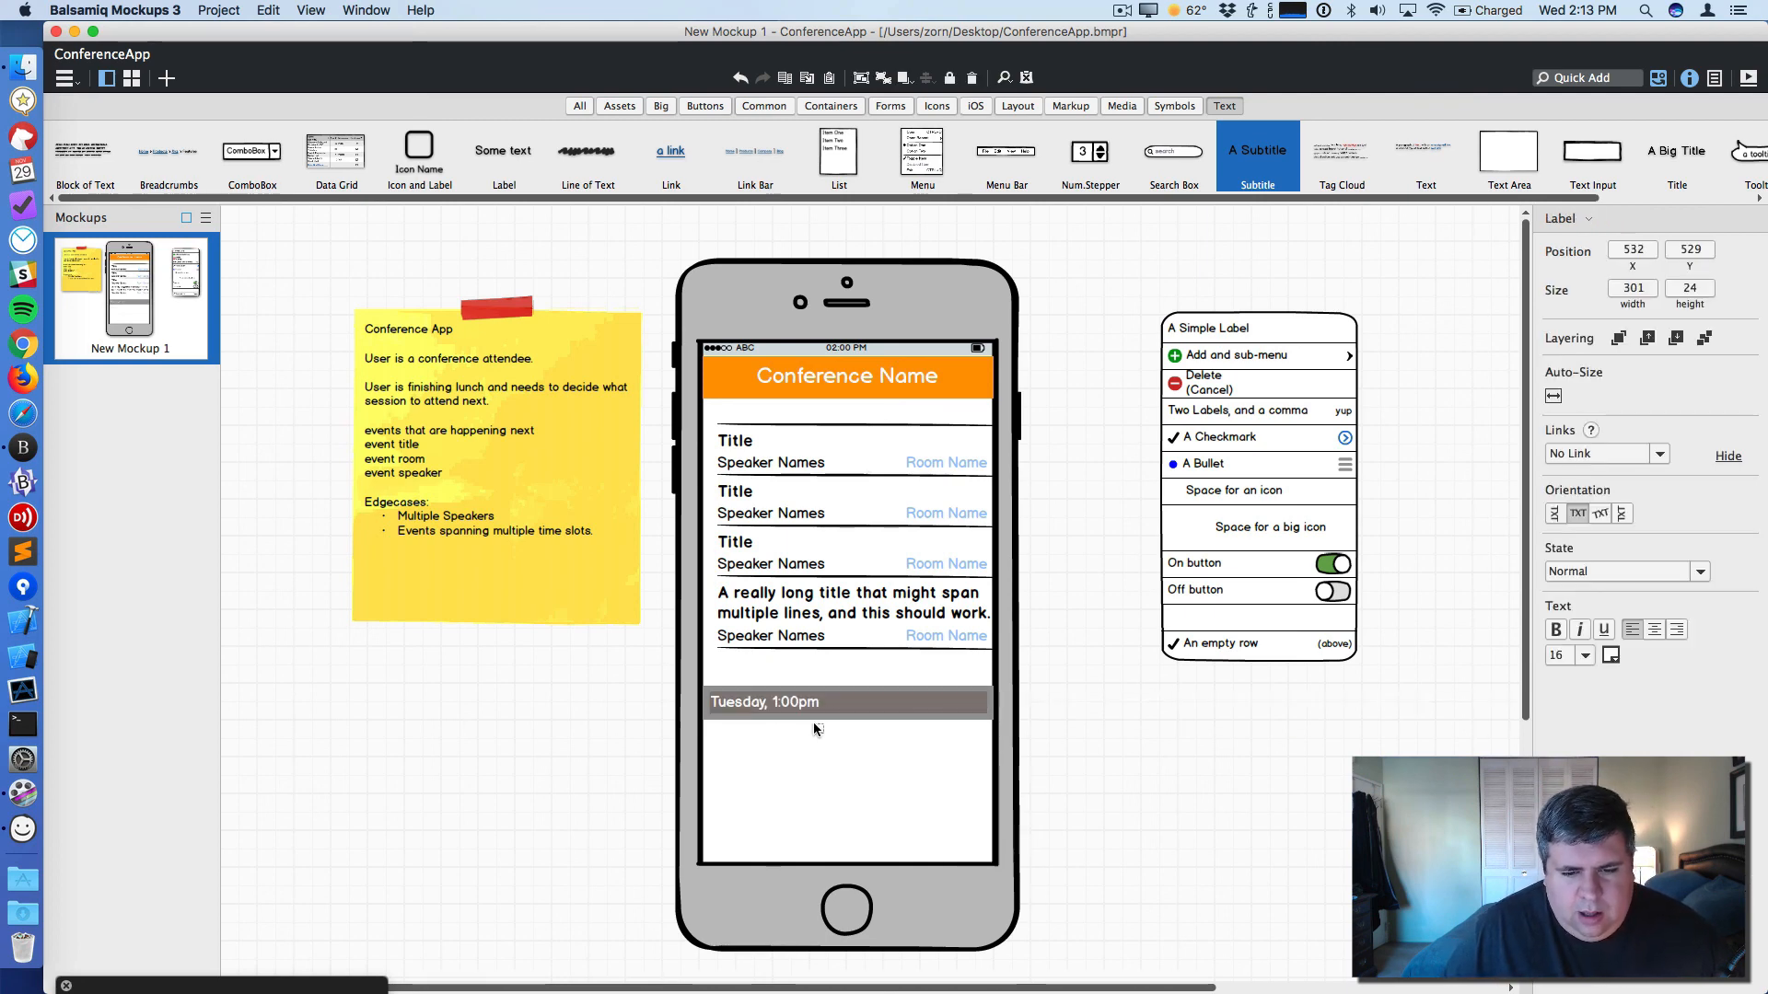
# - Duplicate the time header bar lower on the screen and relabel the copy Tuesday, 2:00pm
pyautogui.moveTo(1085, 741); pyautogui.dragTo(643, 703)
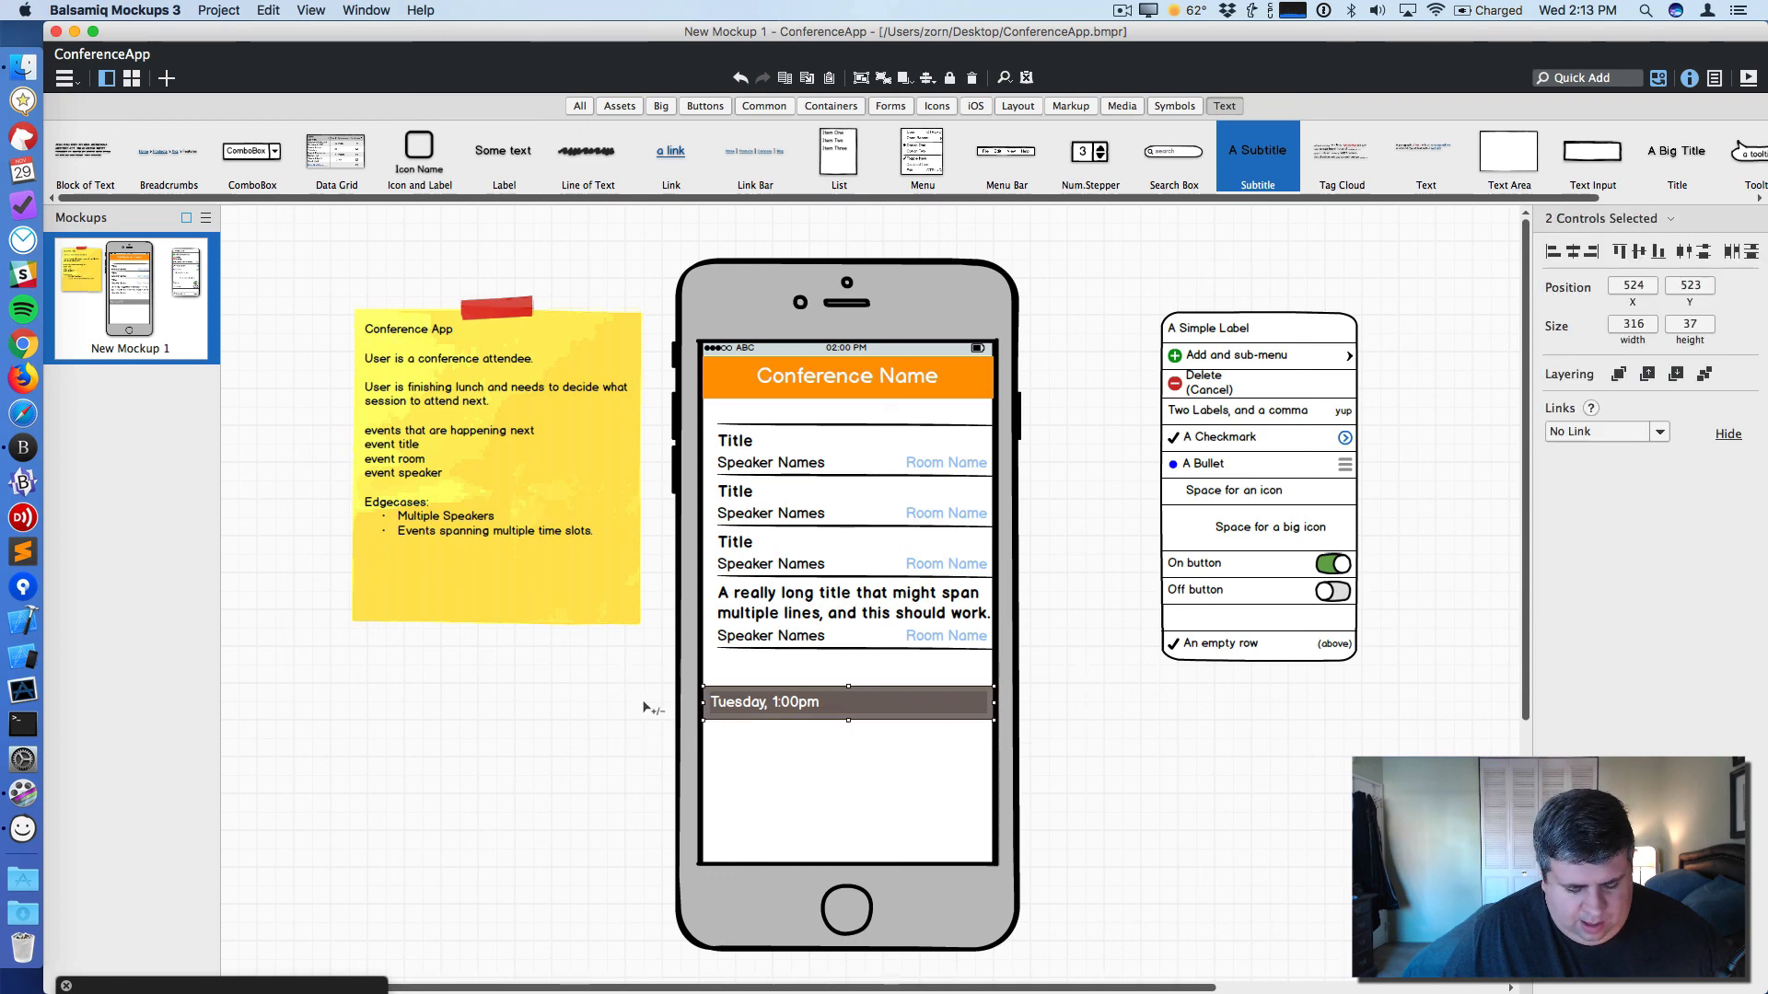
pyautogui.moveTo(867, 710); pyautogui.dragTo(861, 779)
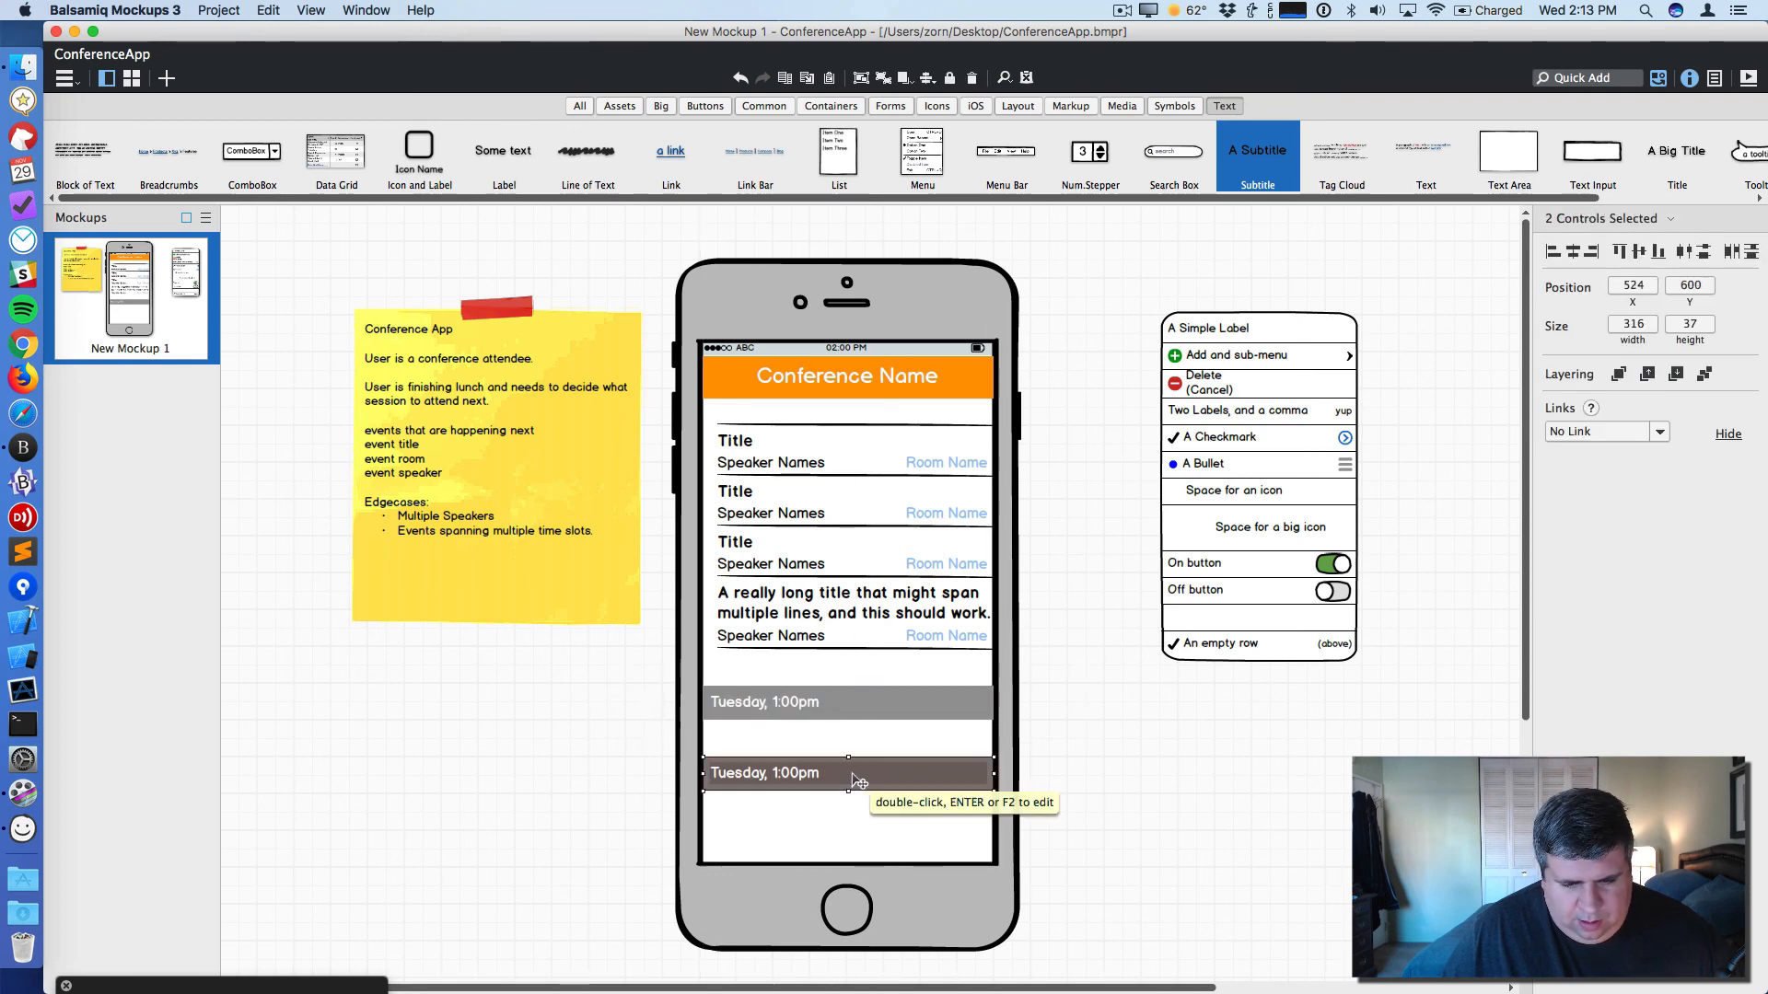
pyautogui.doubleClick(778, 778)
pyautogui.click(777, 778)
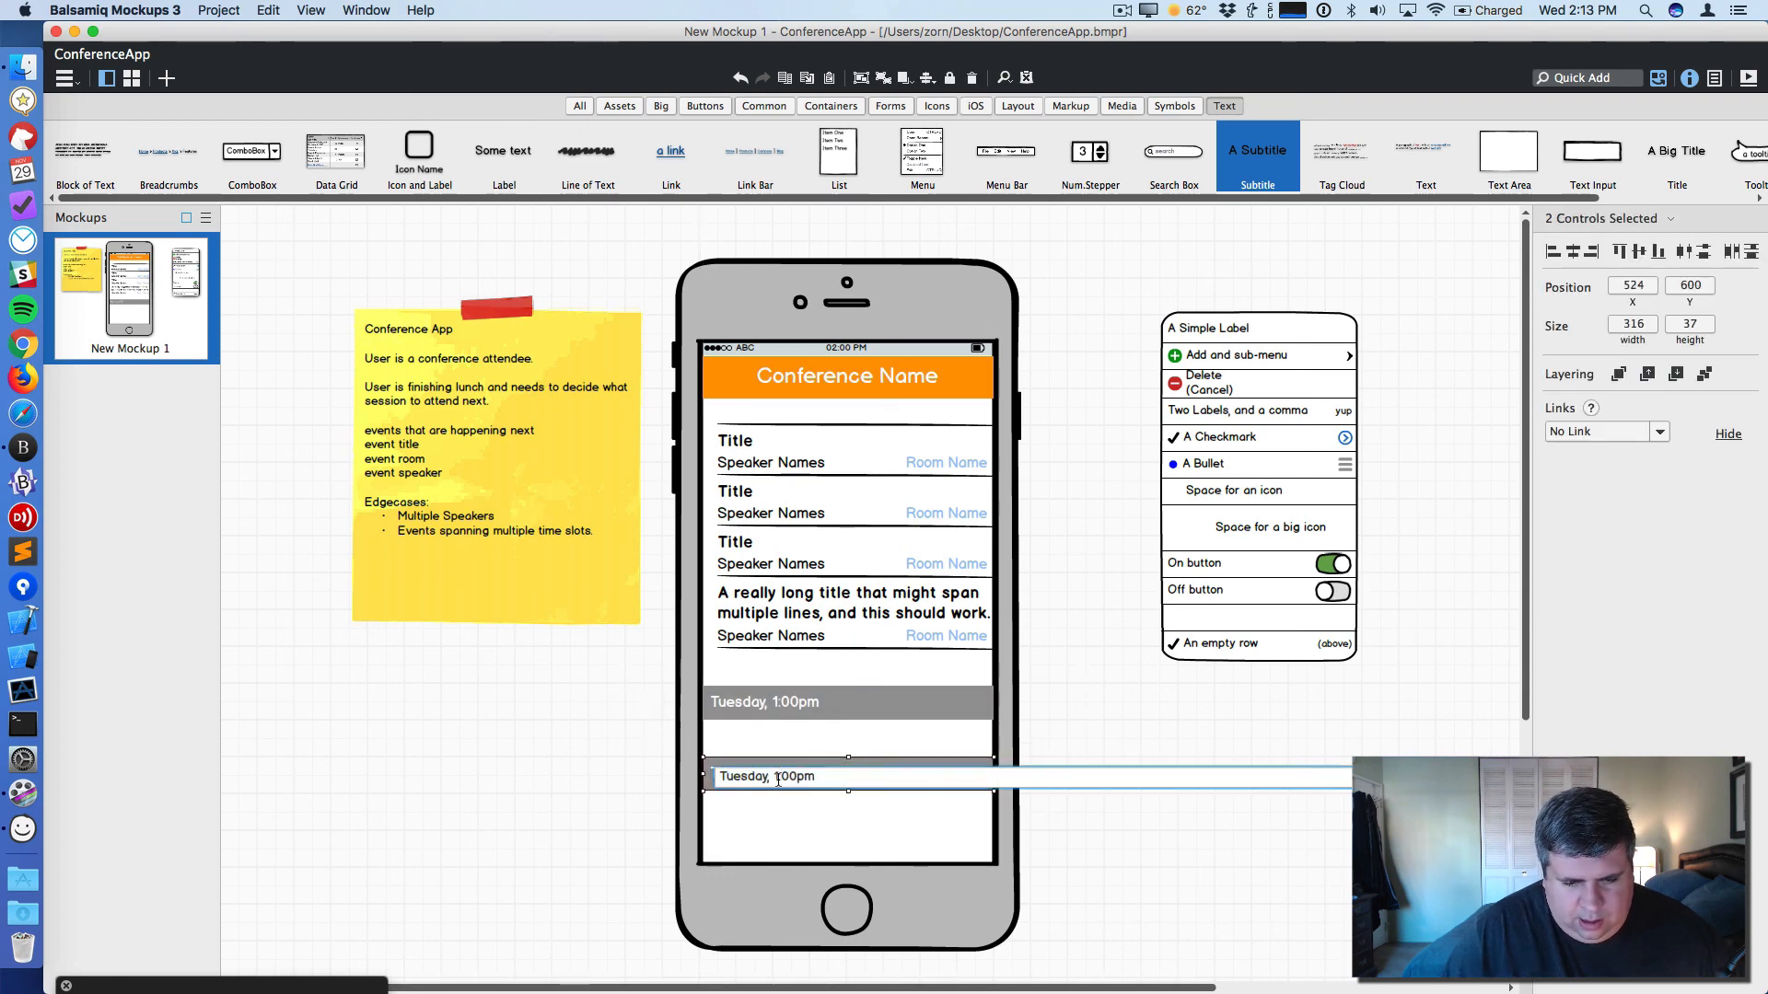
pyautogui.press('BackSpace')
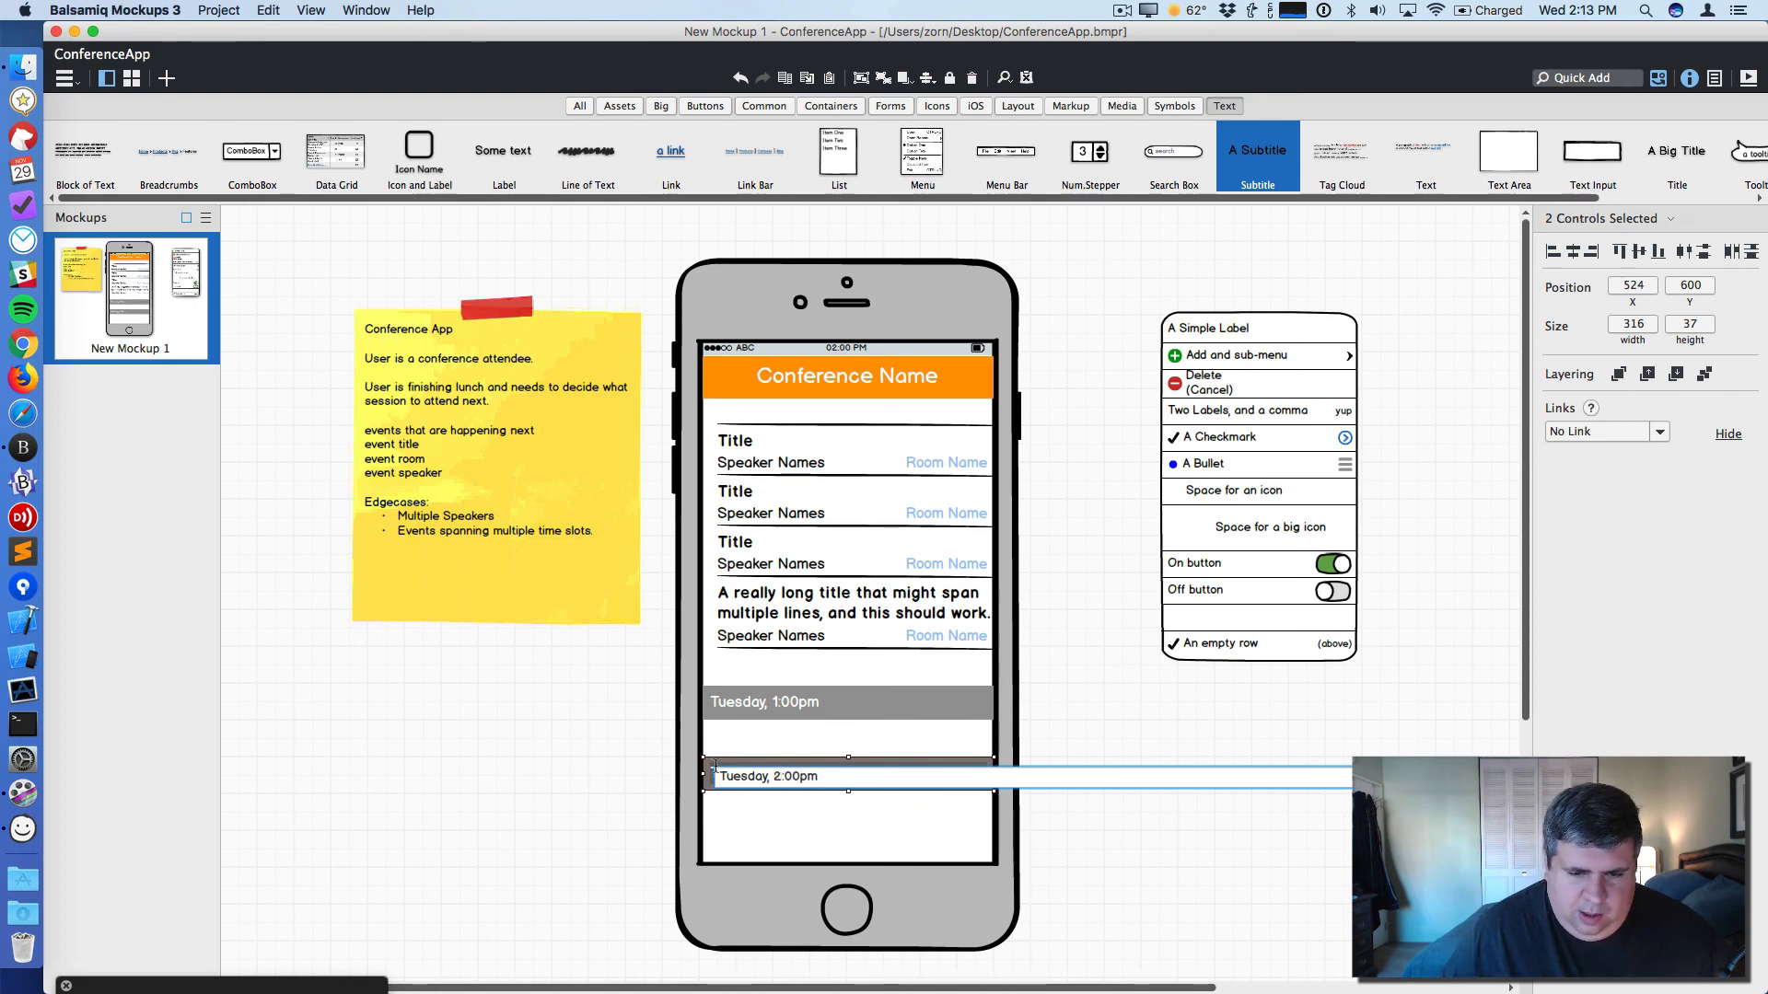
pyautogui.press('Return')
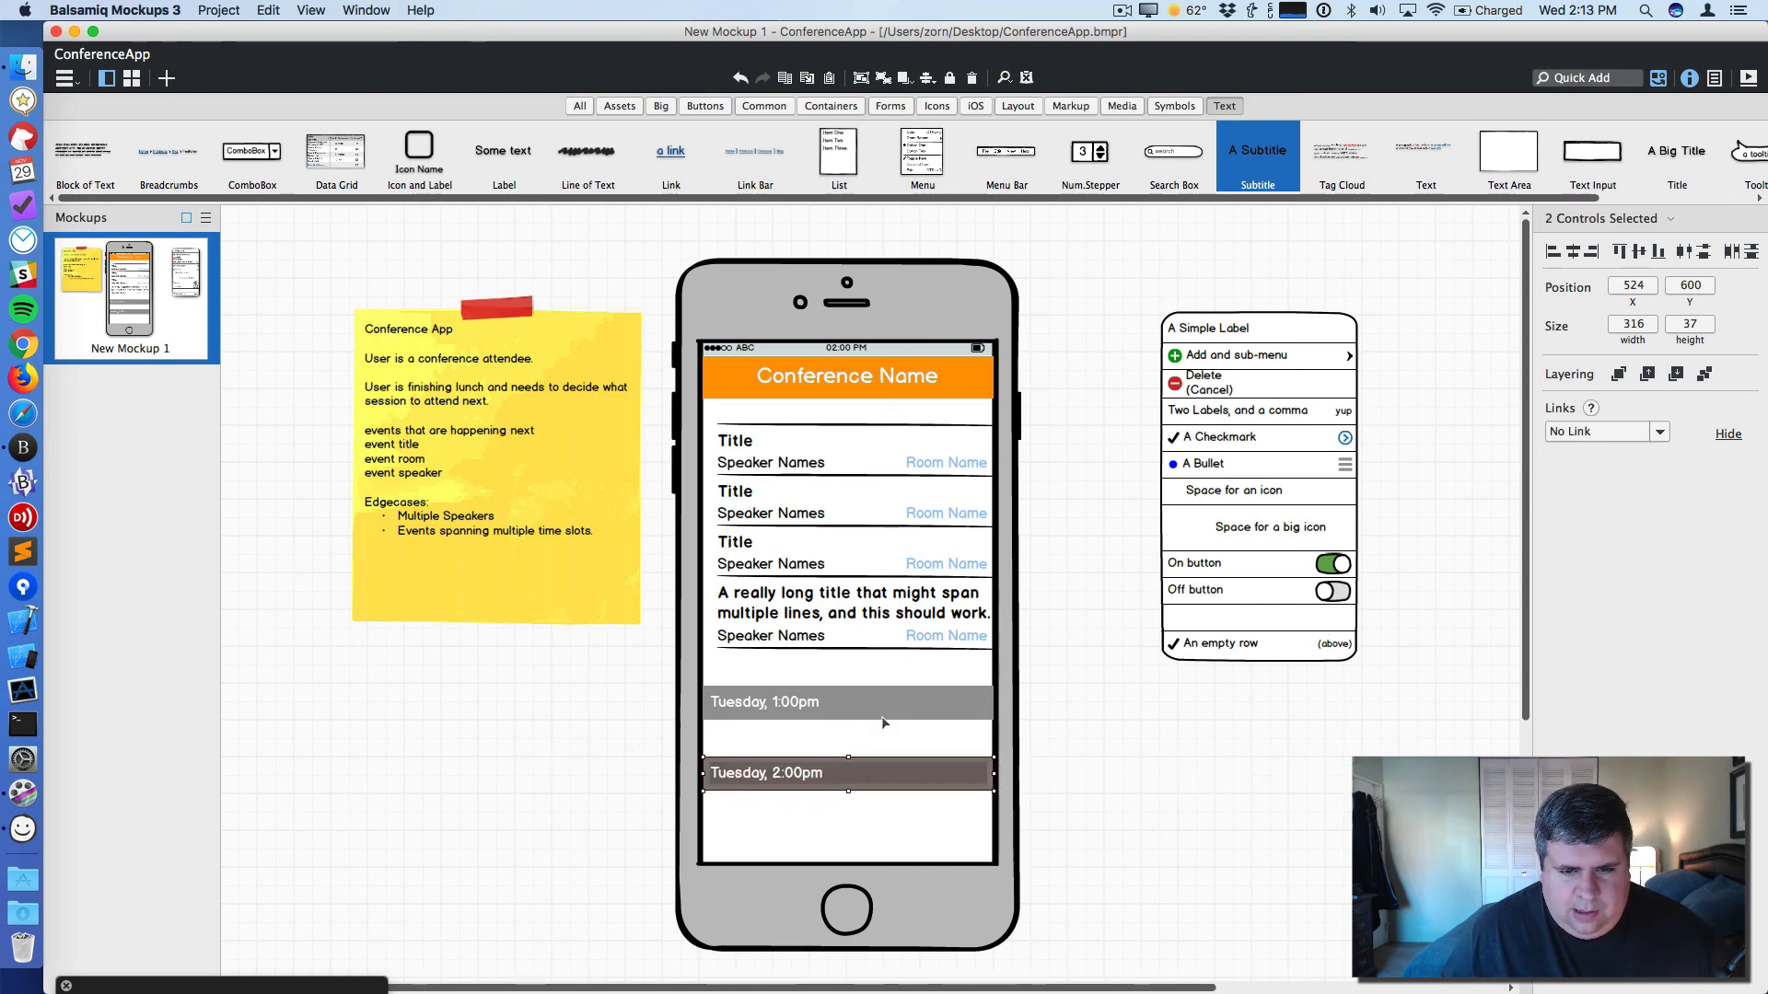
# - Group the Tuesday, 1:00pm bar with its label and move it up directly beneath the orange header
pyautogui.moveTo(1059, 719); pyautogui.dragTo(642, 685)
pyautogui.moveTo(870, 717)
pyautogui.mouseDown()
pyautogui.moveTo(864, 668)
pyautogui.moveTo(869, 713)
pyautogui.mouseUp()
pyautogui.press('super+z')
pyautogui.moveTo(1031, 729); pyautogui.dragTo(661, 677)
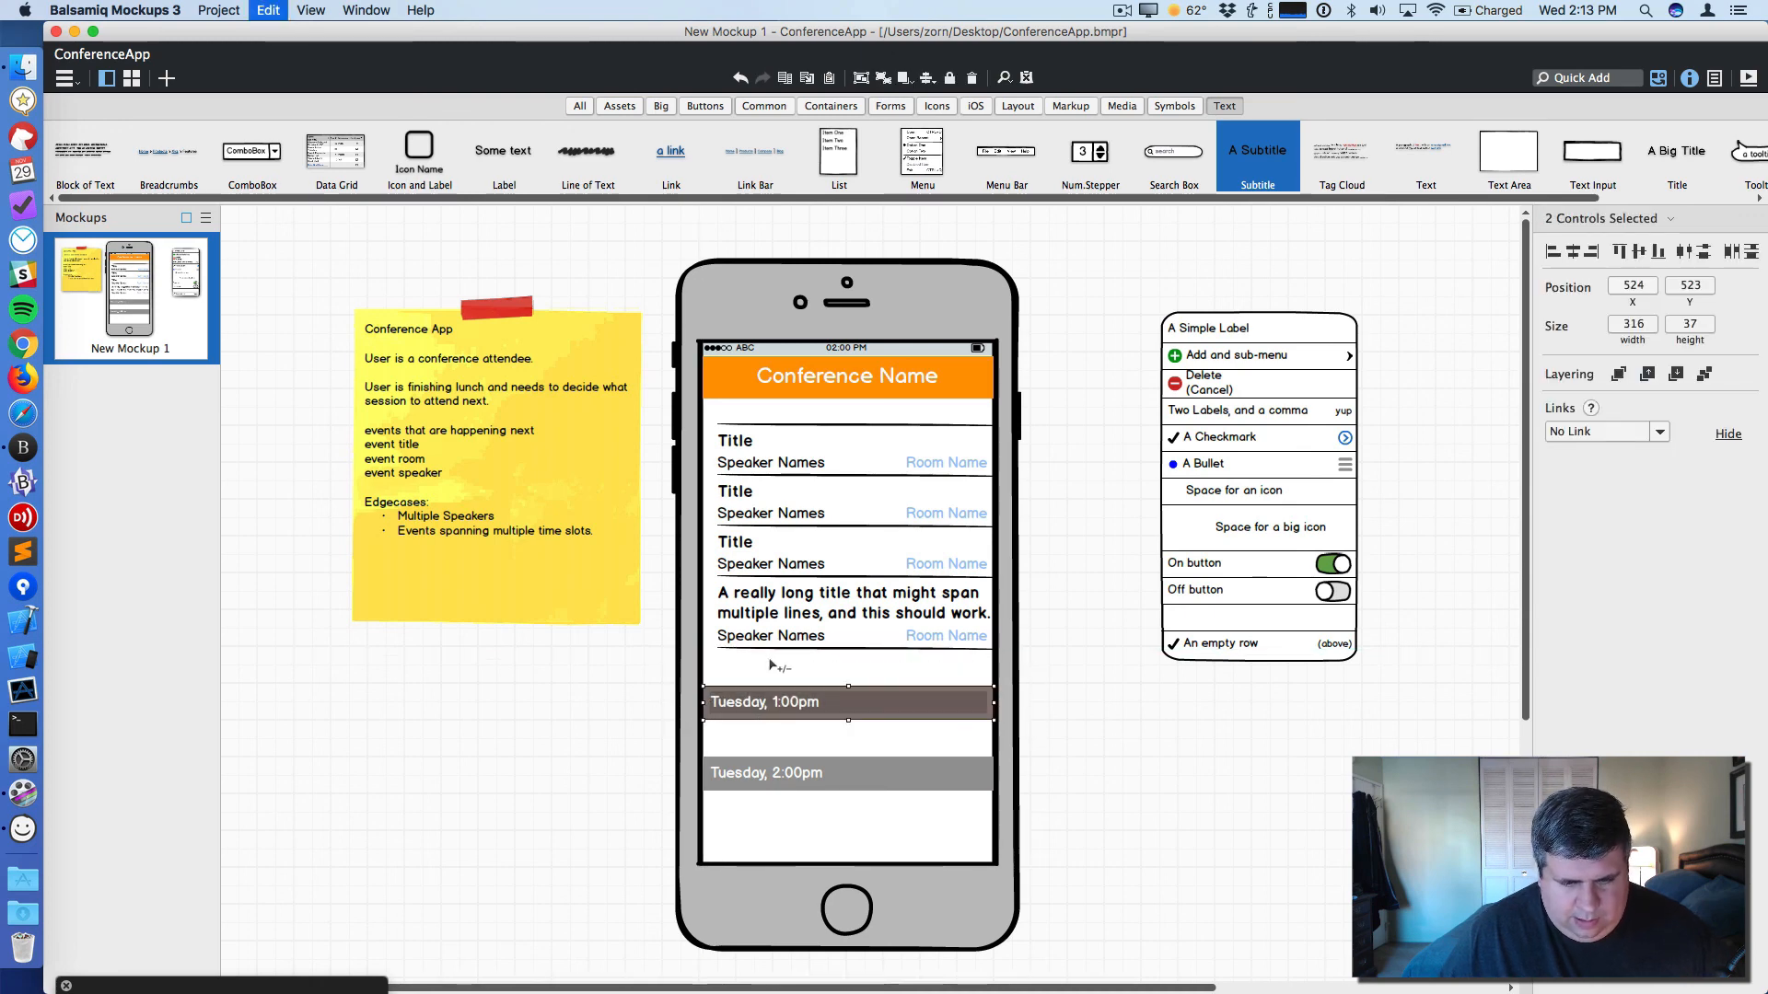
pyautogui.press('super+g')
pyautogui.moveTo(861, 707); pyautogui.dragTo(867, 416)
# - Select all four session rows beneath the Tuesday, 1:00pm header
pyautogui.moveTo(1027, 680); pyautogui.dragTo(711, 463)
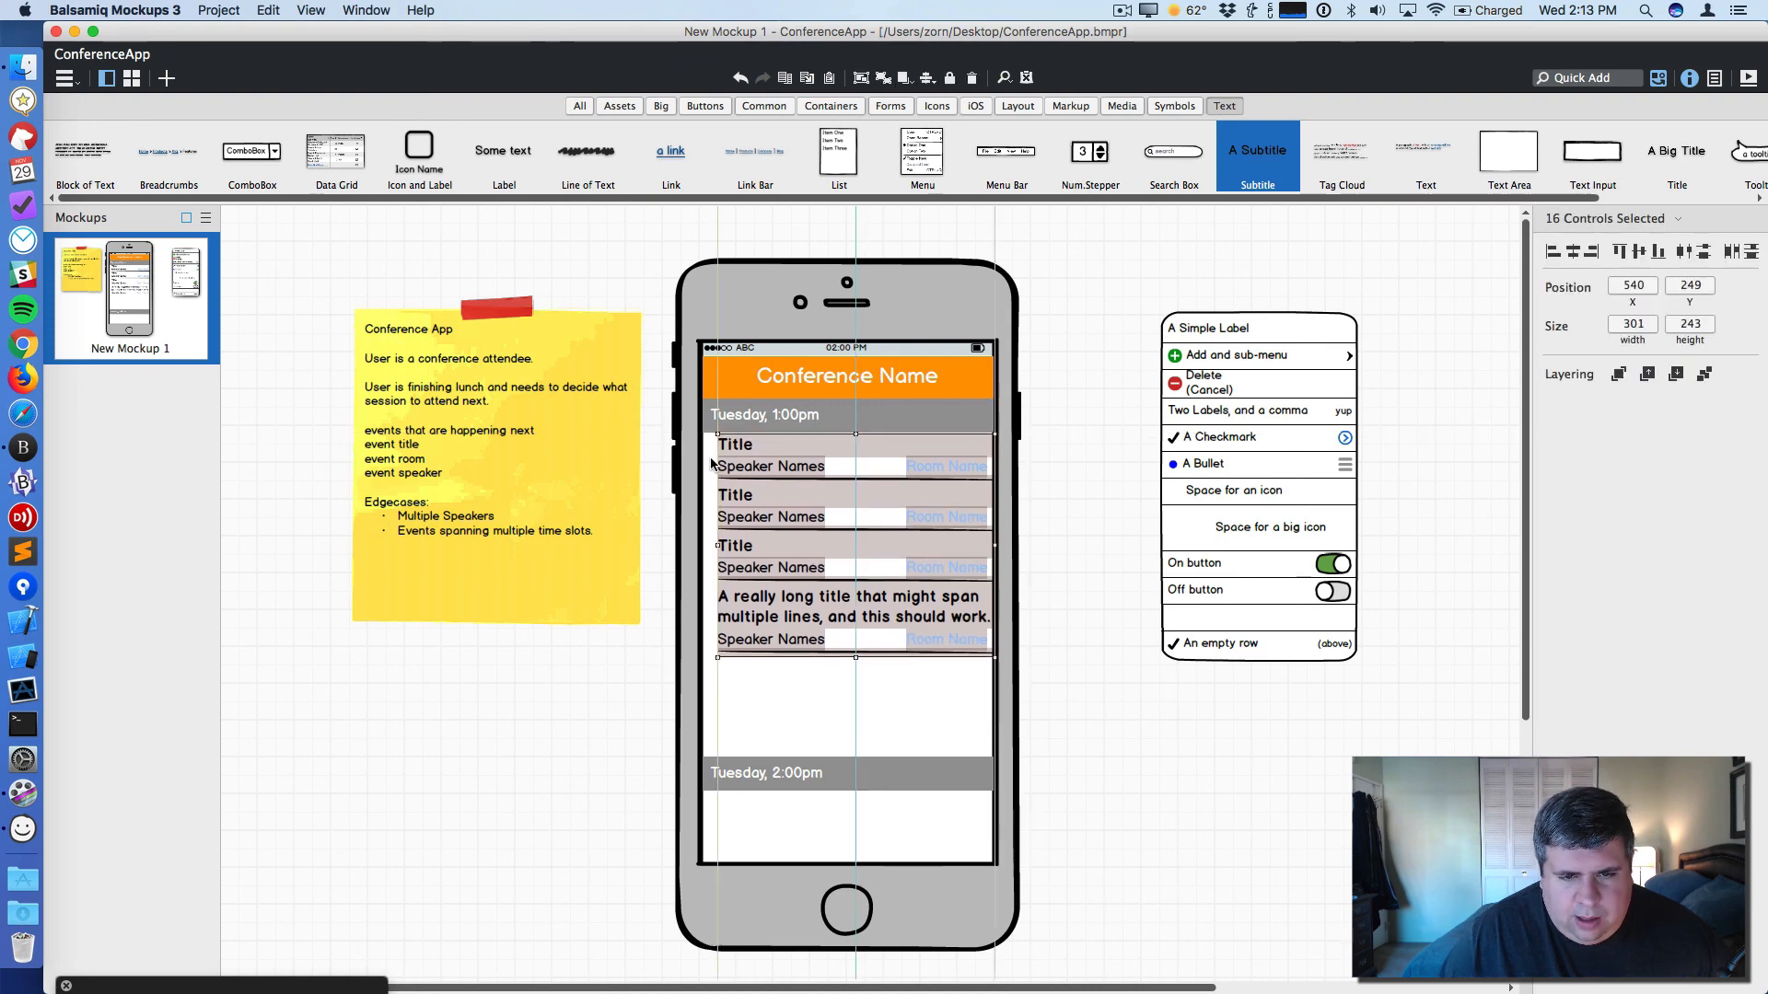